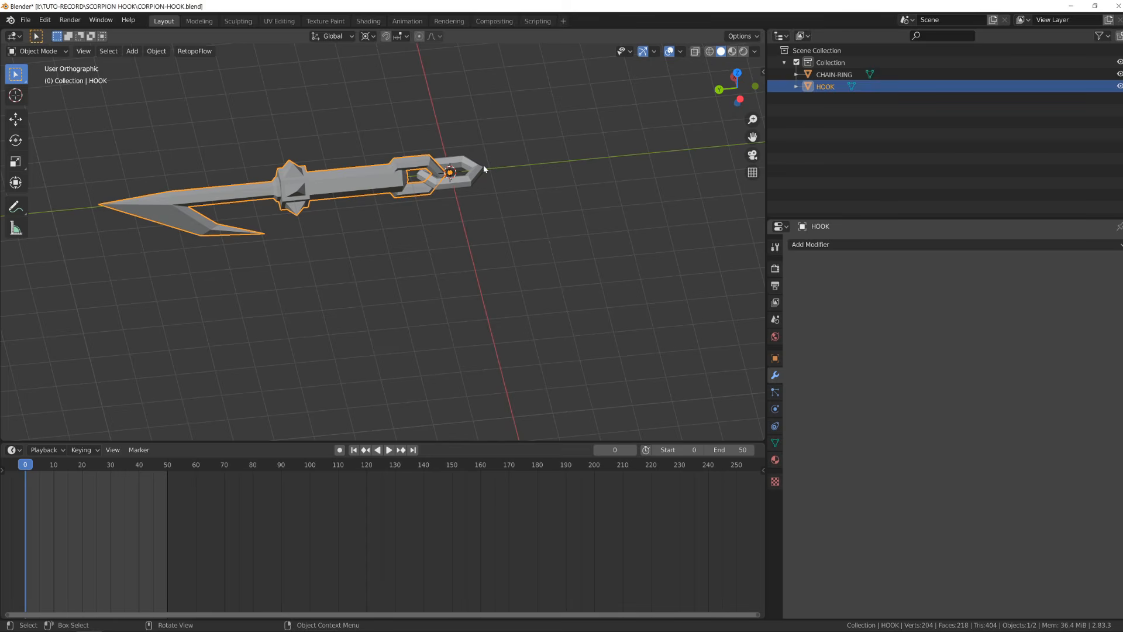
# - Select the chain ring and add an Array modifier to it
pyautogui.click(479, 170)
pyautogui.moveTo(480, 170); pyautogui.dragTo(447, 289, button='middle')
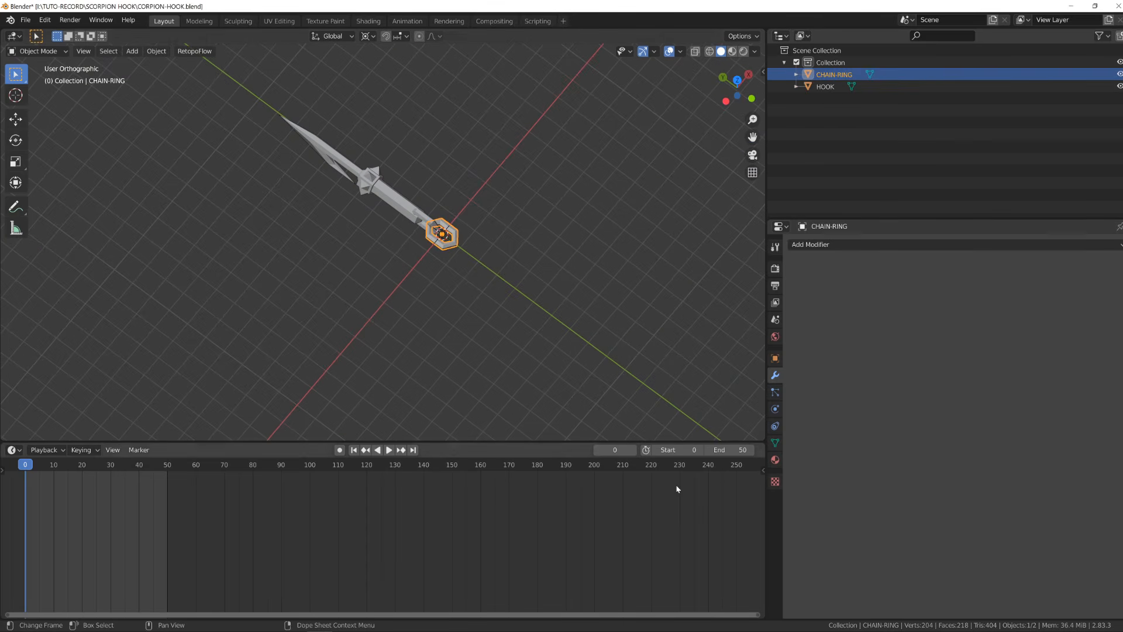
pyautogui.scroll(5, 554, 315)
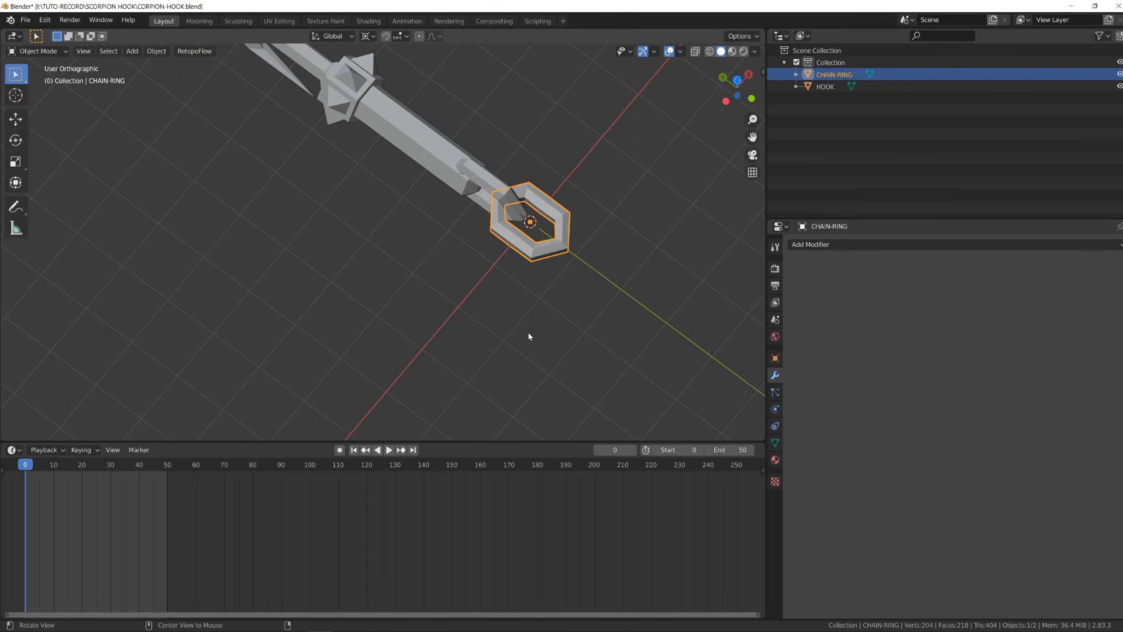
pyautogui.moveTo(529, 336); pyautogui.dragTo(556, 298, button='middle')
pyautogui.click(877, 246)
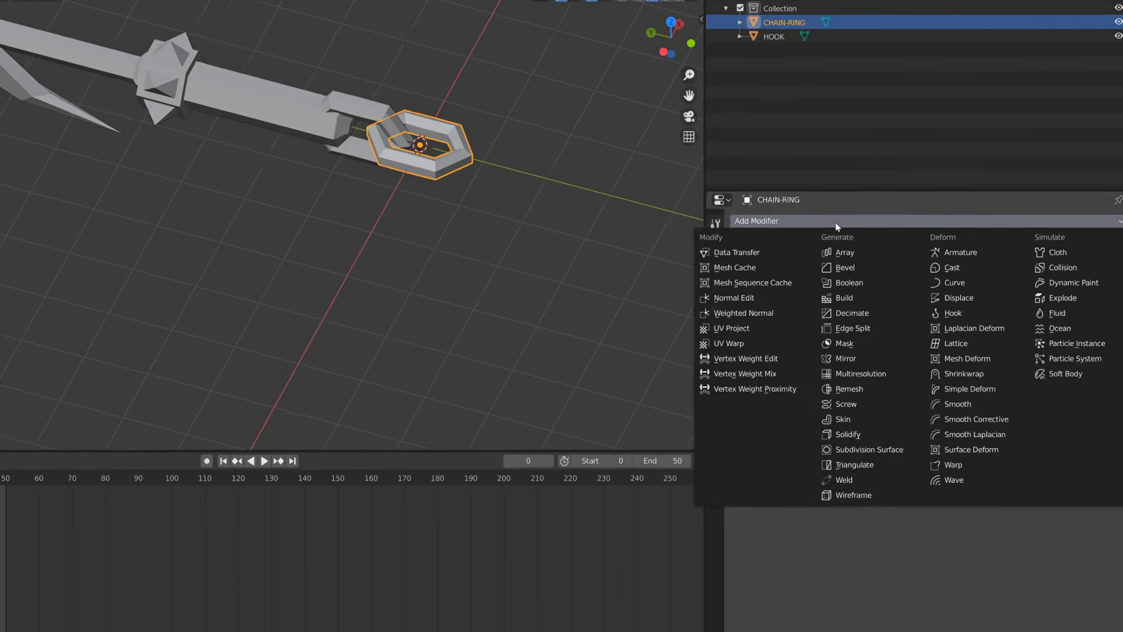
pyautogui.click(772, 217)
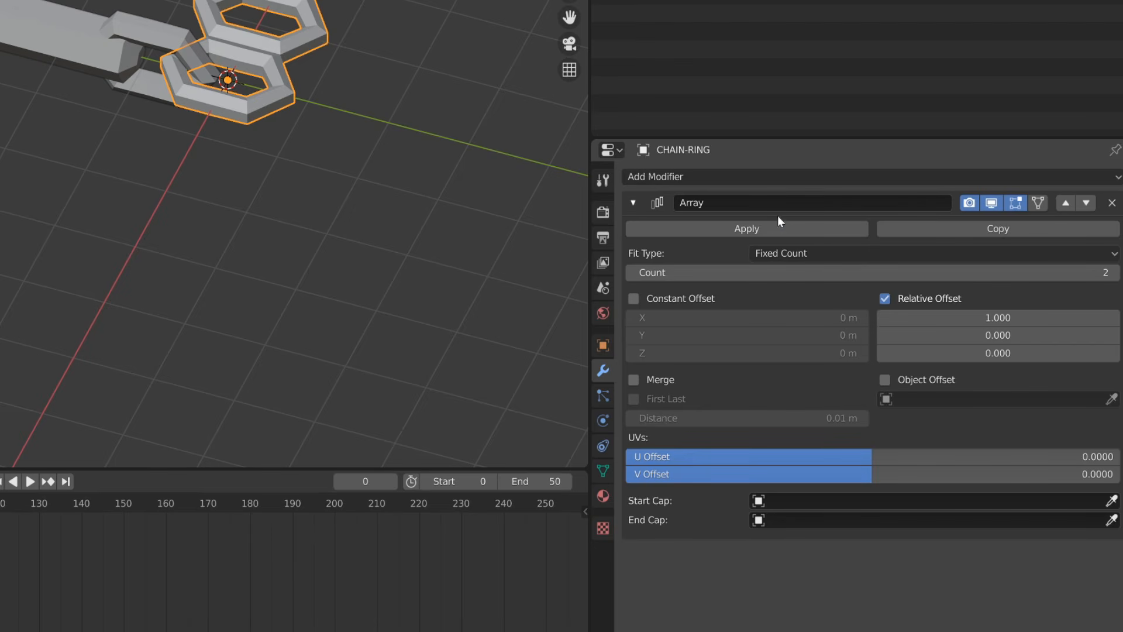
# - Set the array's relative offset to X 0 and Y 0.670 so the links overlap
pyautogui.scroll(-2, 324, 220)
pyautogui.click(1022, 317)
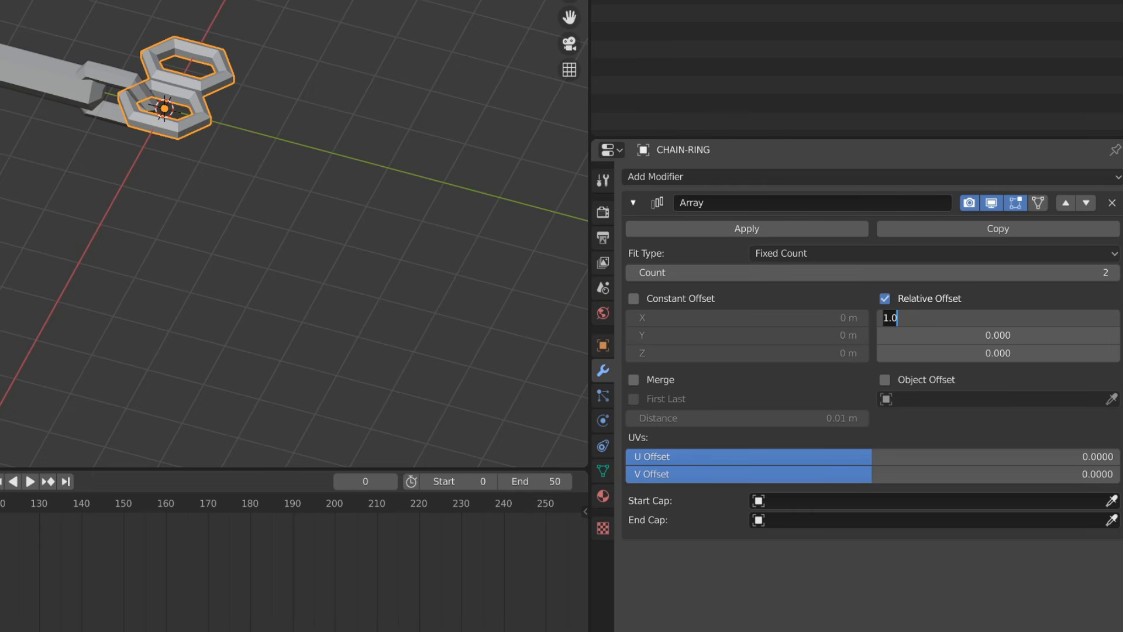
pyautogui.write('0')
pyautogui.press('Return')
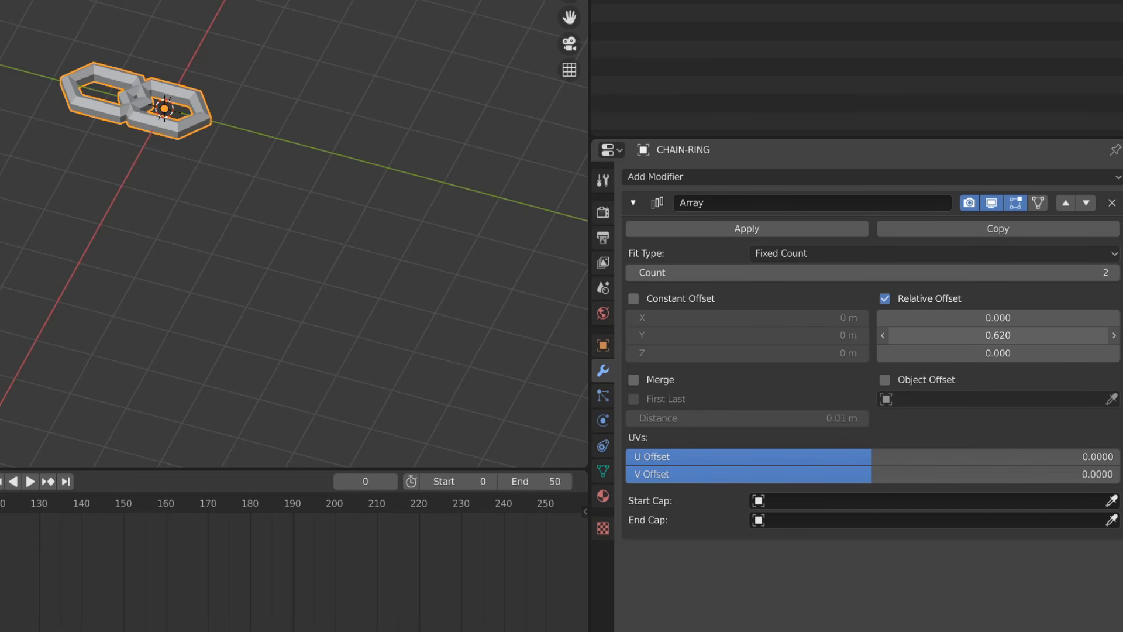
pyautogui.moveTo(998, 335); pyautogui.dragTo(1003, 335)
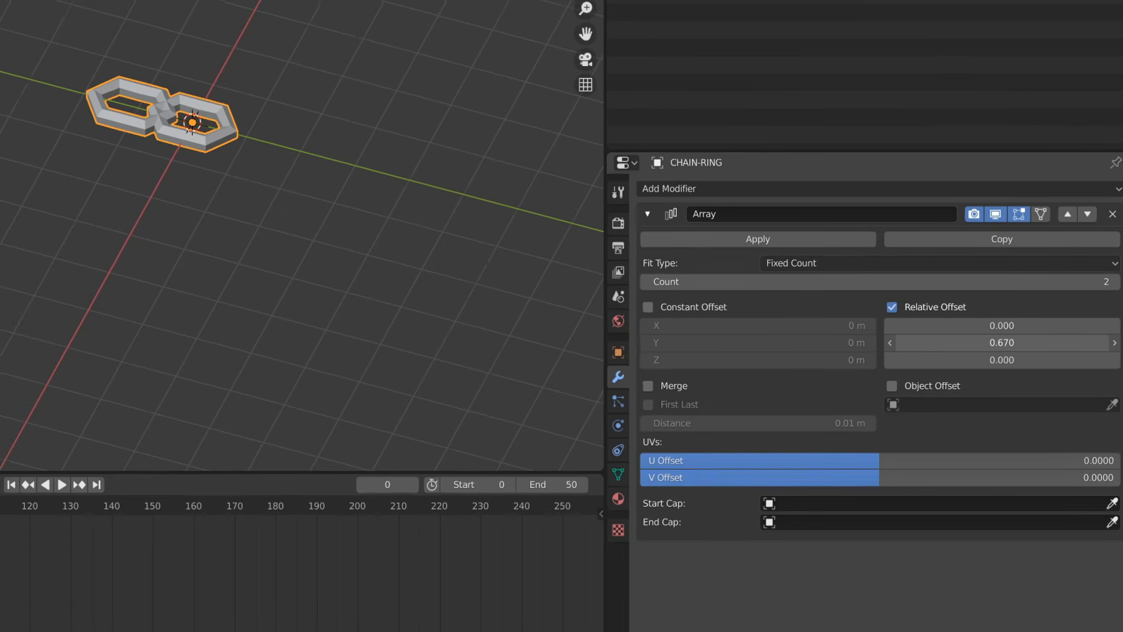
# - Add a Plain Axes empty at the chain ring's origin
pyautogui.scroll(4, 327, 181)
pyautogui.moveTo(257, 153); pyautogui.dragTo(325, 157, button='middle')
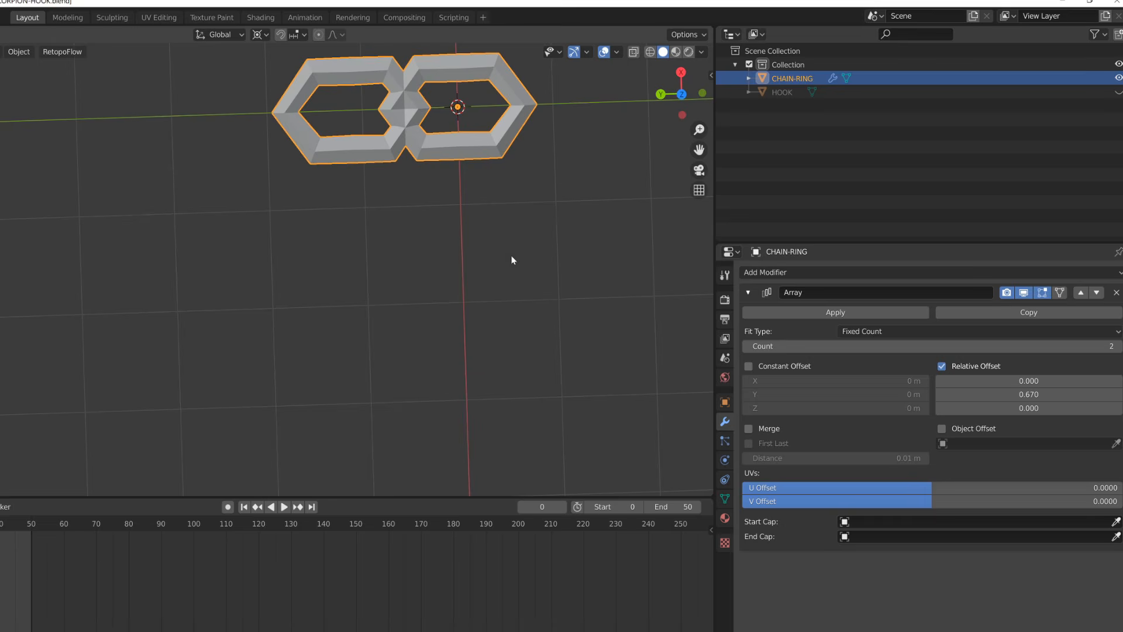
pyautogui.moveTo(511, 256); pyautogui.dragTo(433, 166, button='middle')
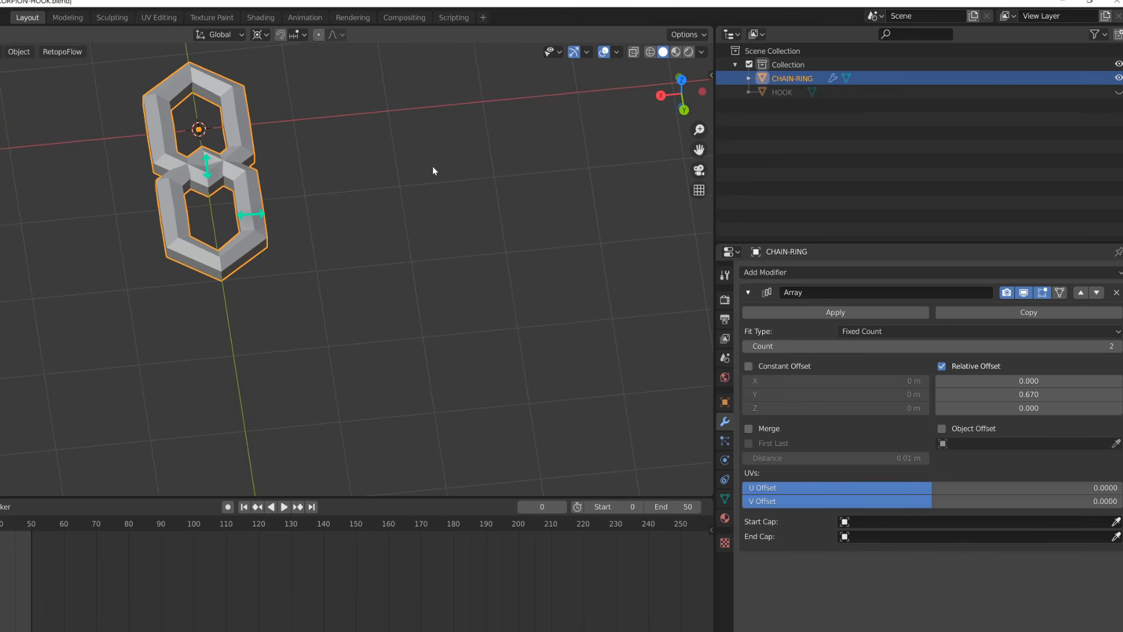
pyautogui.moveTo(433, 170); pyautogui.dragTo(381, 215, button='middle')
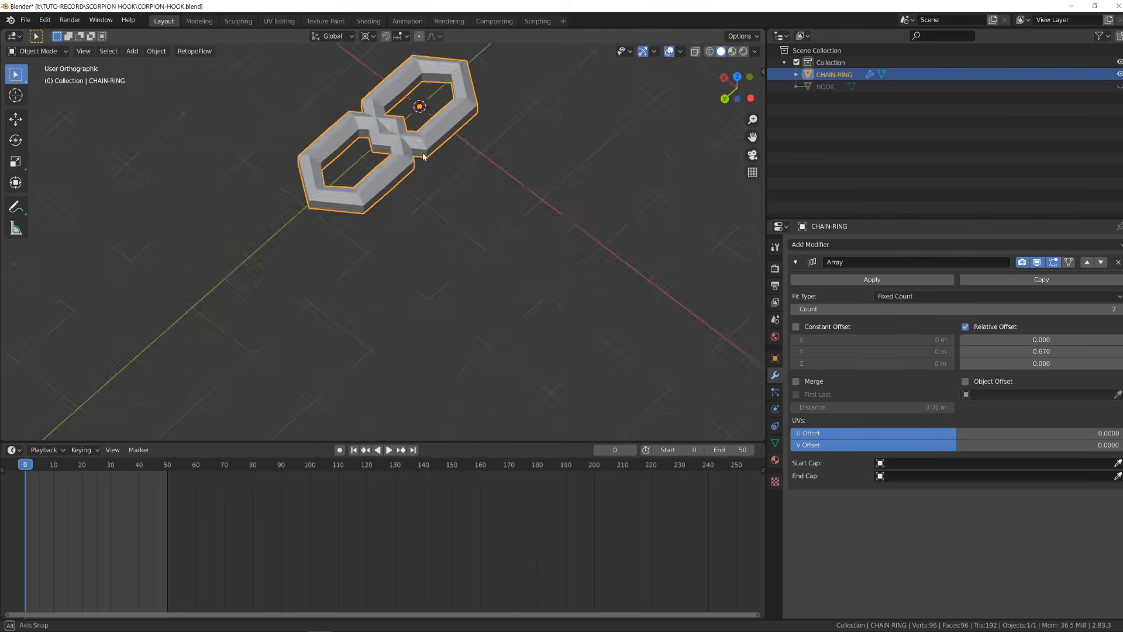
pyautogui.hotkey('shift', 'a')
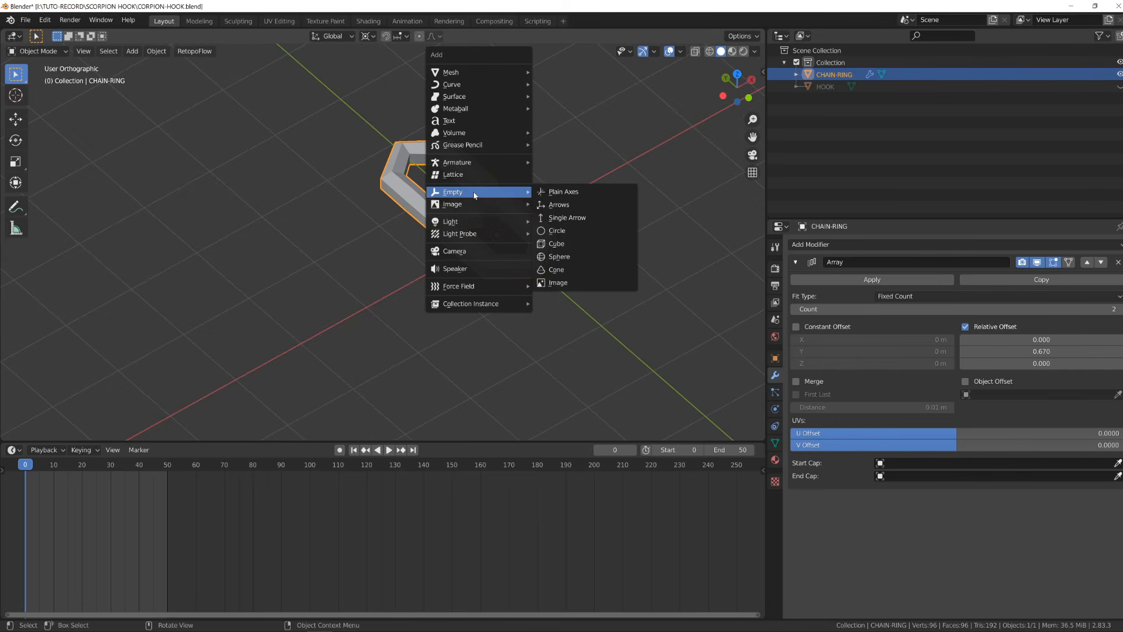
pyautogui.click(566, 193)
pyautogui.moveTo(563, 192); pyautogui.dragTo(553, 230, button='middle')
pyautogui.click(481, 255)
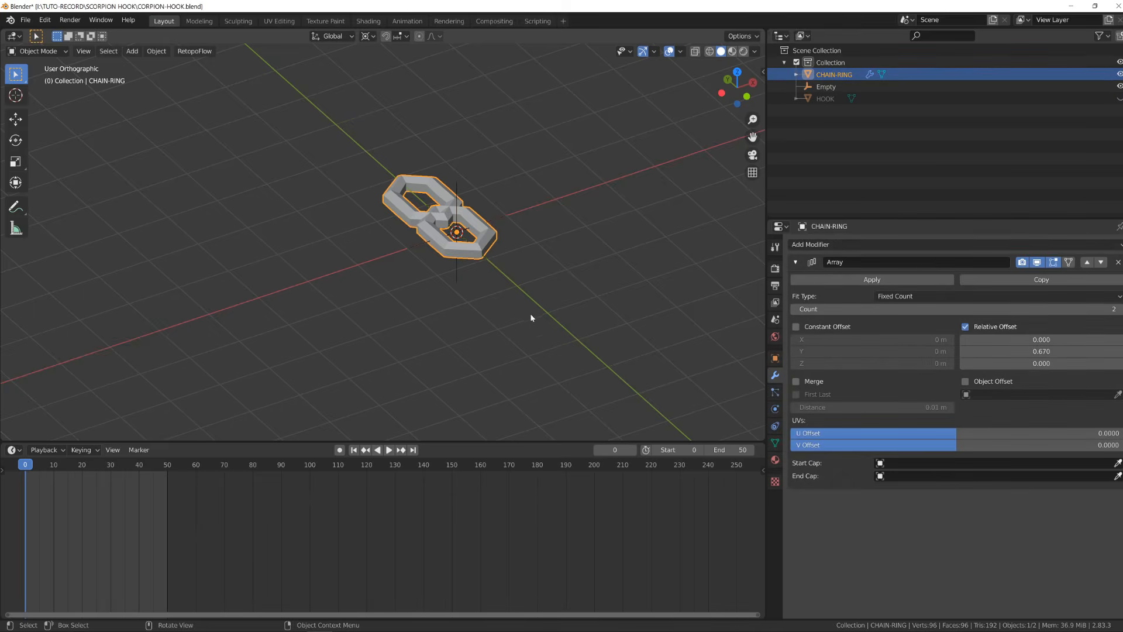
# - Rotate the empty 90° around the Y axis
pyautogui.click(460, 179)
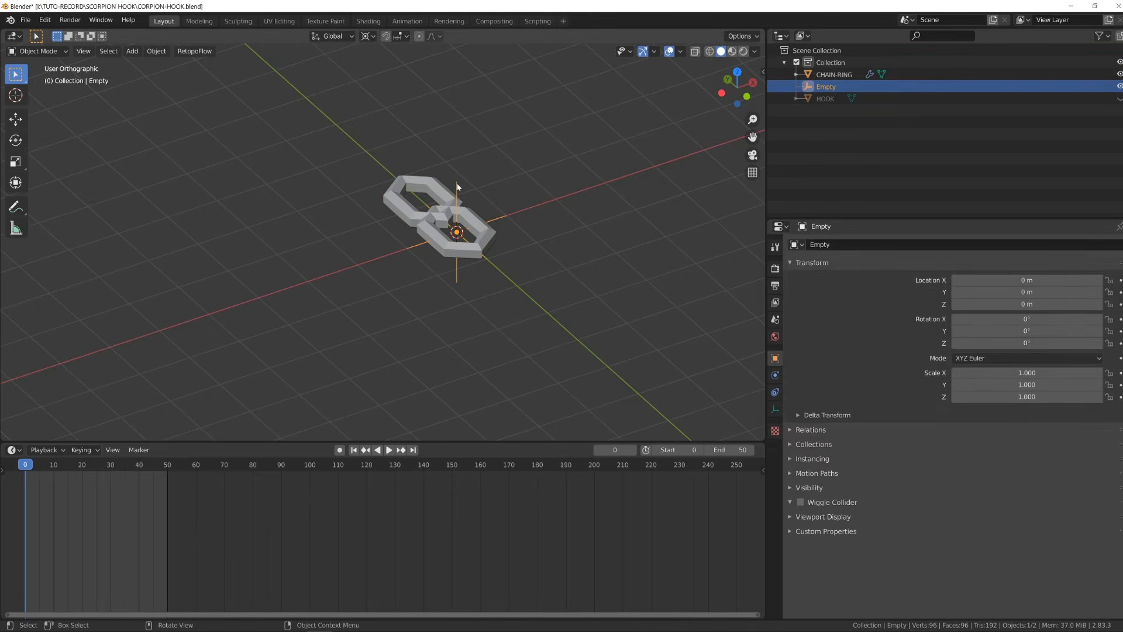
pyautogui.click(458, 181)
pyautogui.press('r')
pyautogui.press('y')
pyautogui.press('9')
pyautogui.press('0')
pyautogui.press('Return')
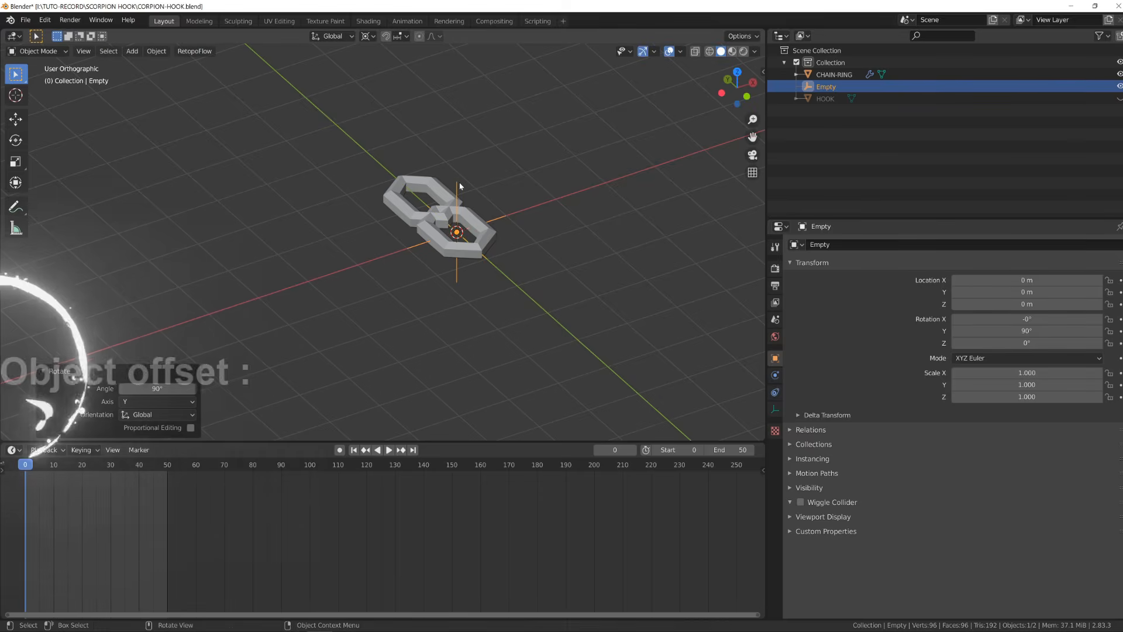
# - Select the chain ring and enable the array's Object Offset using the Empty
pyautogui.click(425, 190)
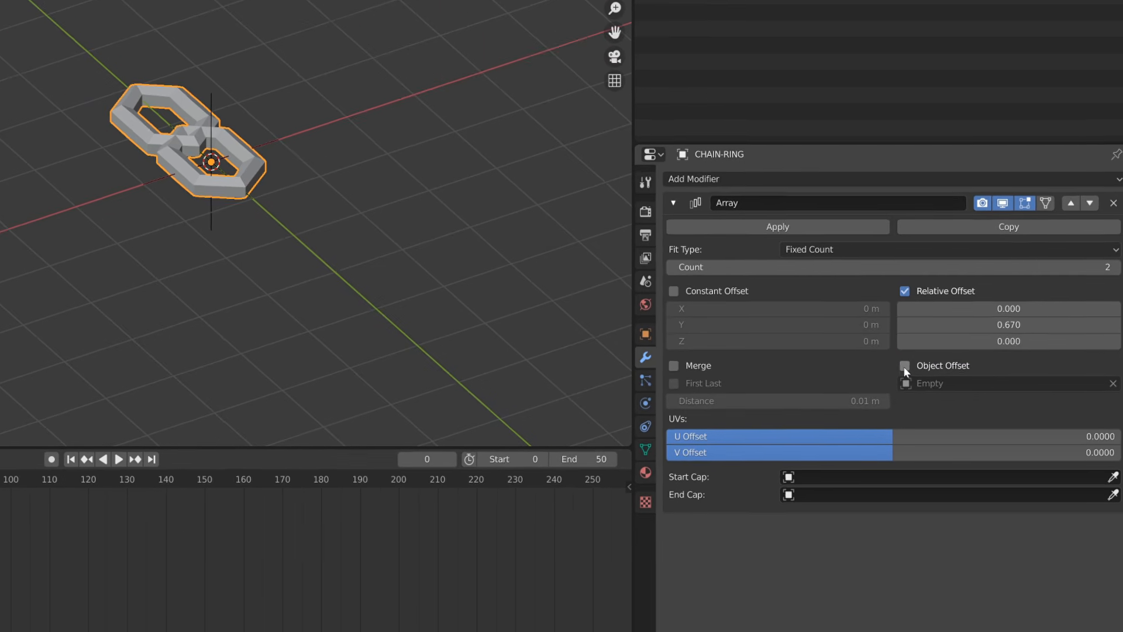
pyautogui.click(881, 328)
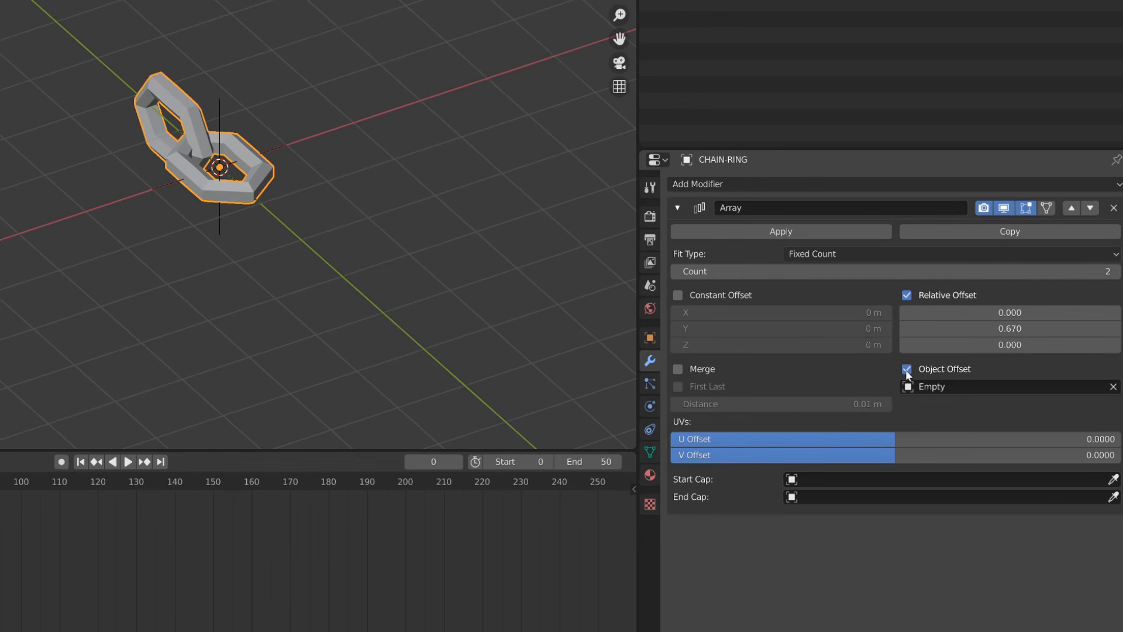
# - Set the array count to 36
pyautogui.moveTo(138, 228); pyautogui.dragTo(215, 221, button='middle')
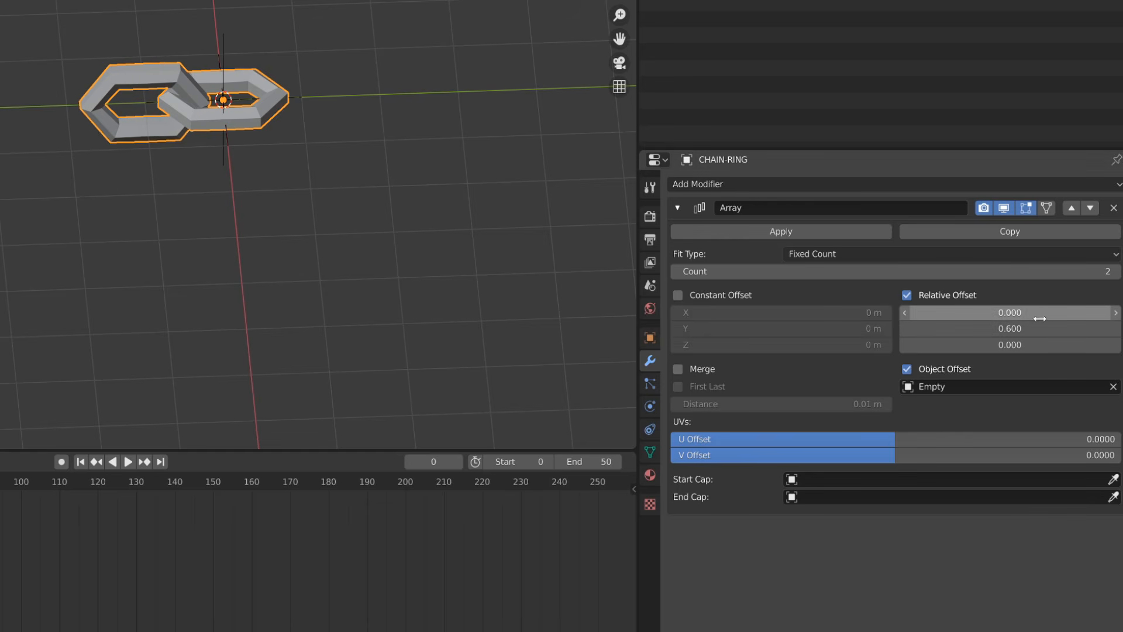
pyautogui.moveTo(930, 270); pyautogui.dragTo(1055, 271)
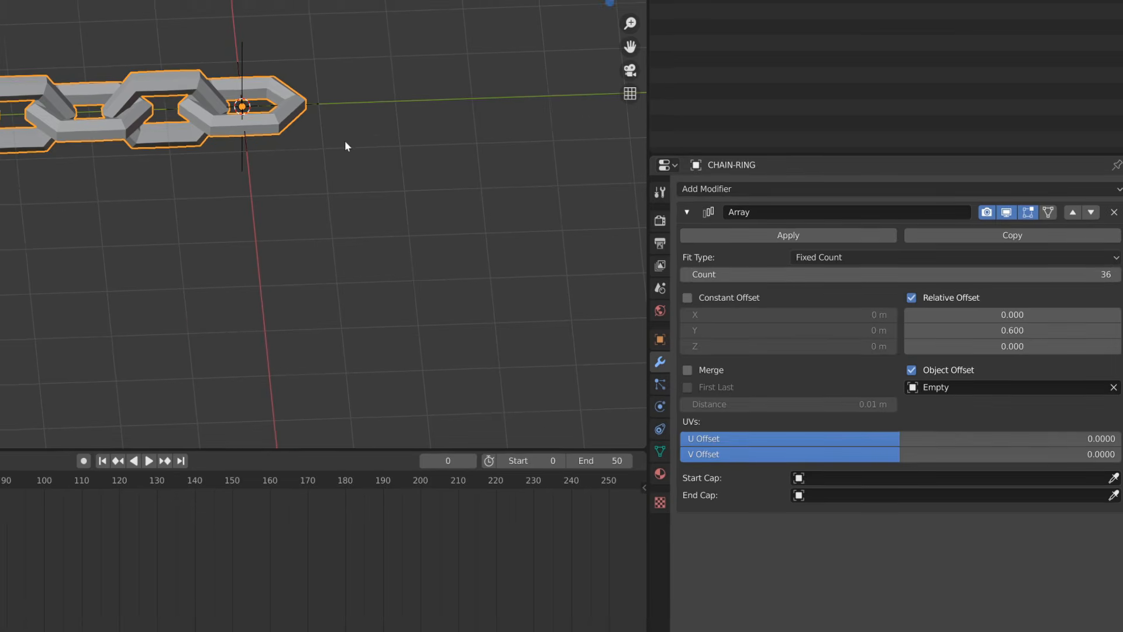
# - Add a Bezier curve to the scene
pyautogui.scroll(-10, 327, 143)
pyautogui.moveTo(304, 178); pyautogui.dragTo(204, 216, button='middle')
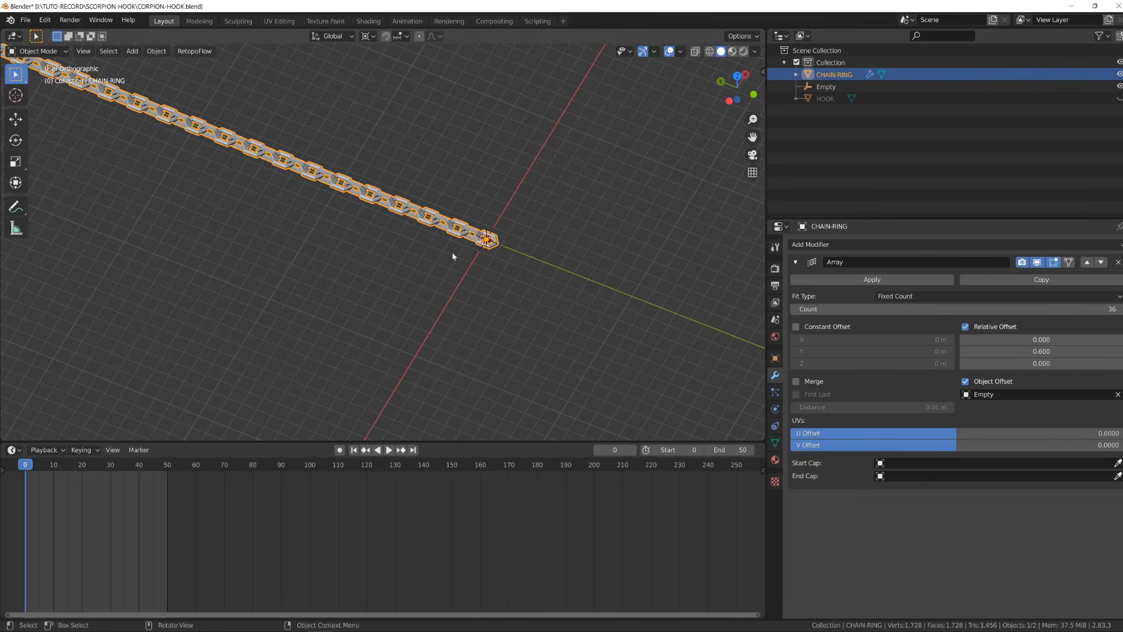
pyautogui.hotkey('shift', 'a')
pyautogui.moveTo(453, 254)
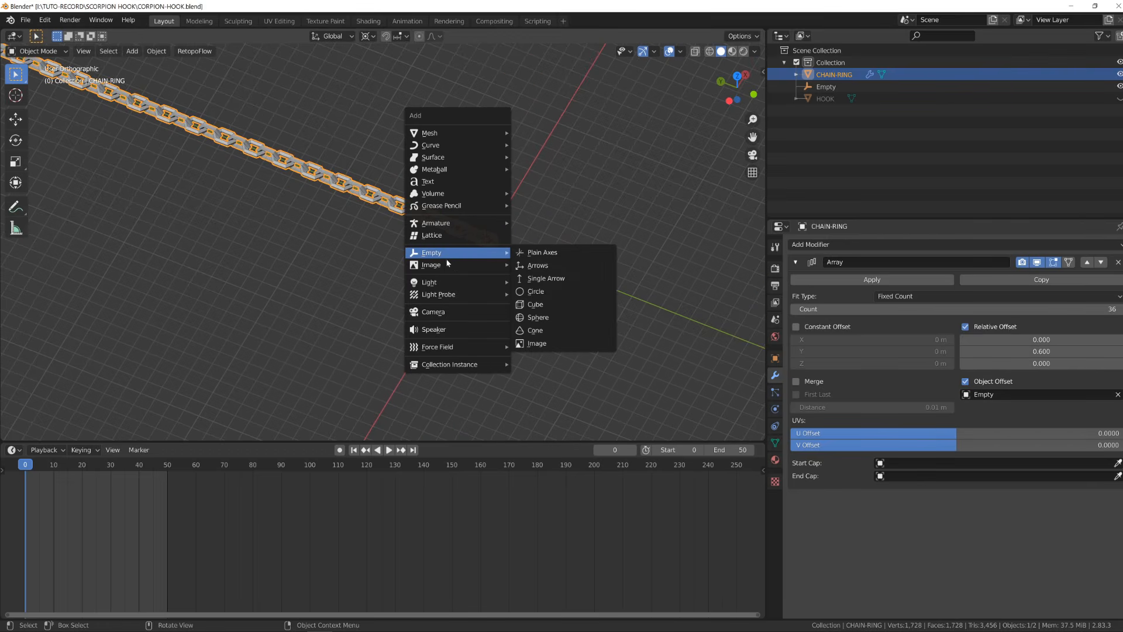
pyautogui.moveTo(458, 146)
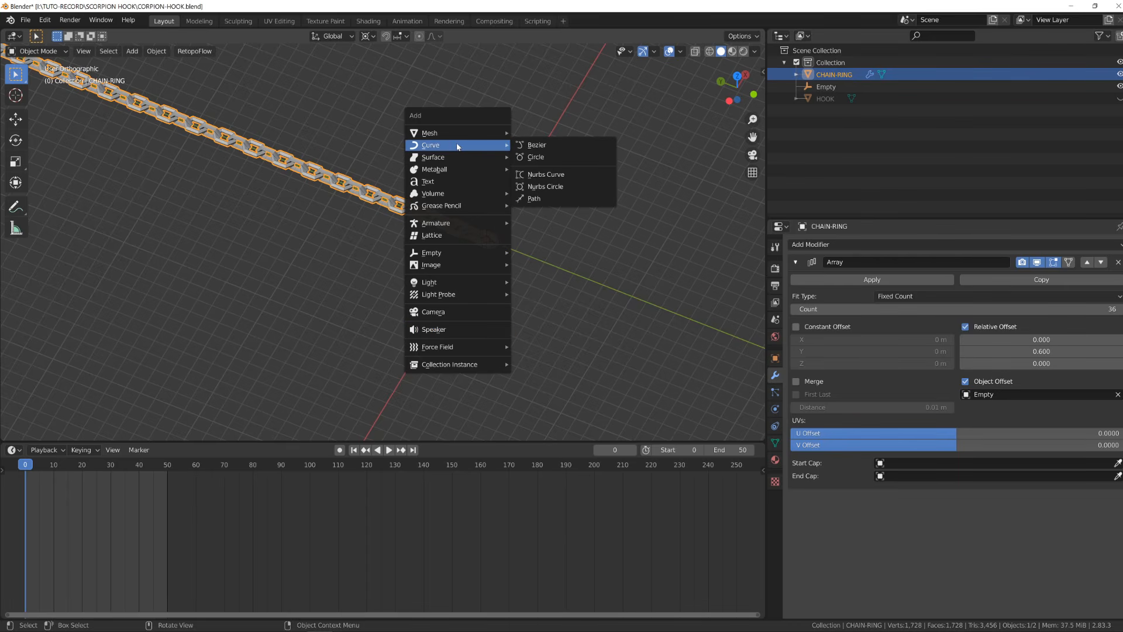
pyautogui.click(539, 148)
# - Select the Bezier curve and enter its edit mode in top view
pyautogui.scroll(8, 562, 222)
pyautogui.keyDown('shift'); pyautogui.moveTo(632, 261); pyautogui.dragTo(200, 269, button='middle'); pyautogui.keyUp('shift')
pyautogui.scroll(4, 410, 298)
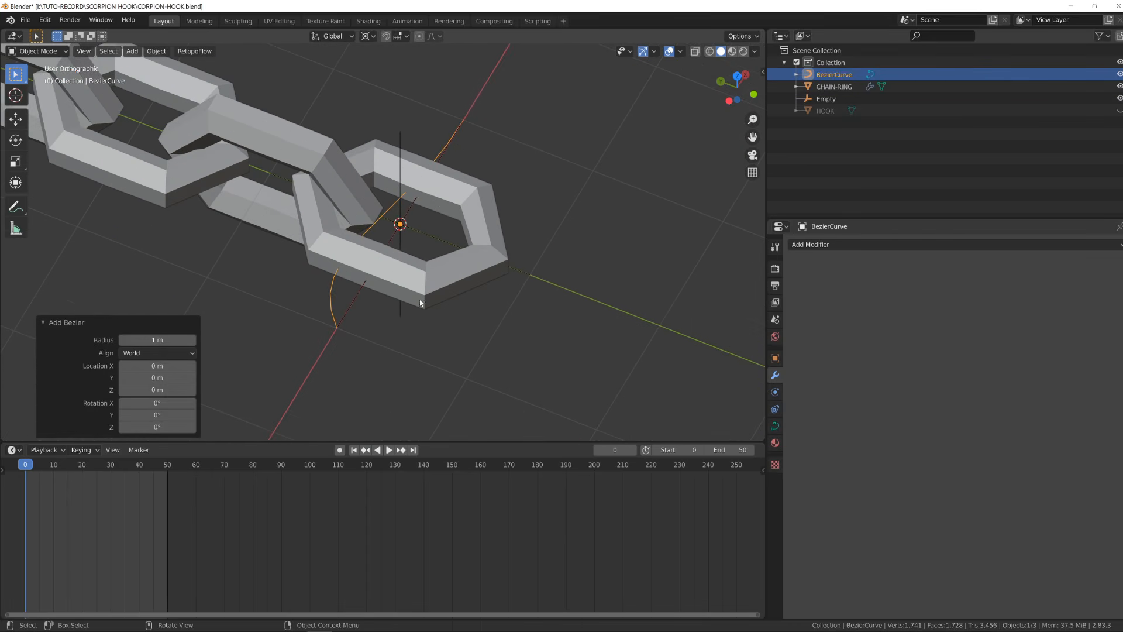
pyautogui.click(386, 286)
pyautogui.click(335, 311)
pyautogui.click(414, 288)
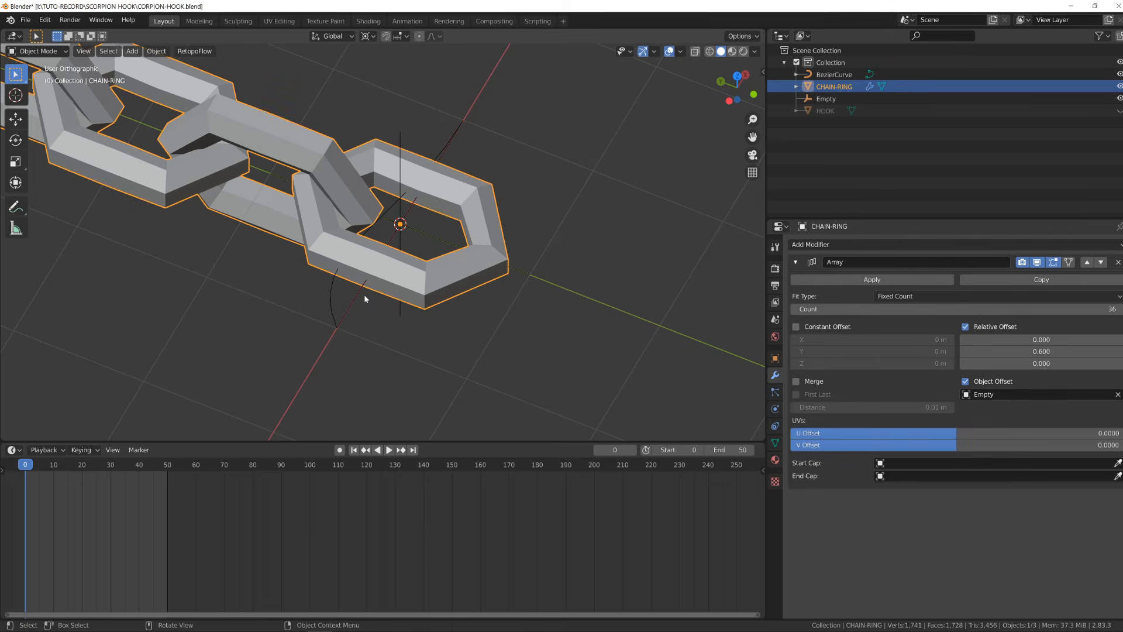
pyautogui.click(332, 305)
pyautogui.press('Tab')
pyautogui.press('KP_7')
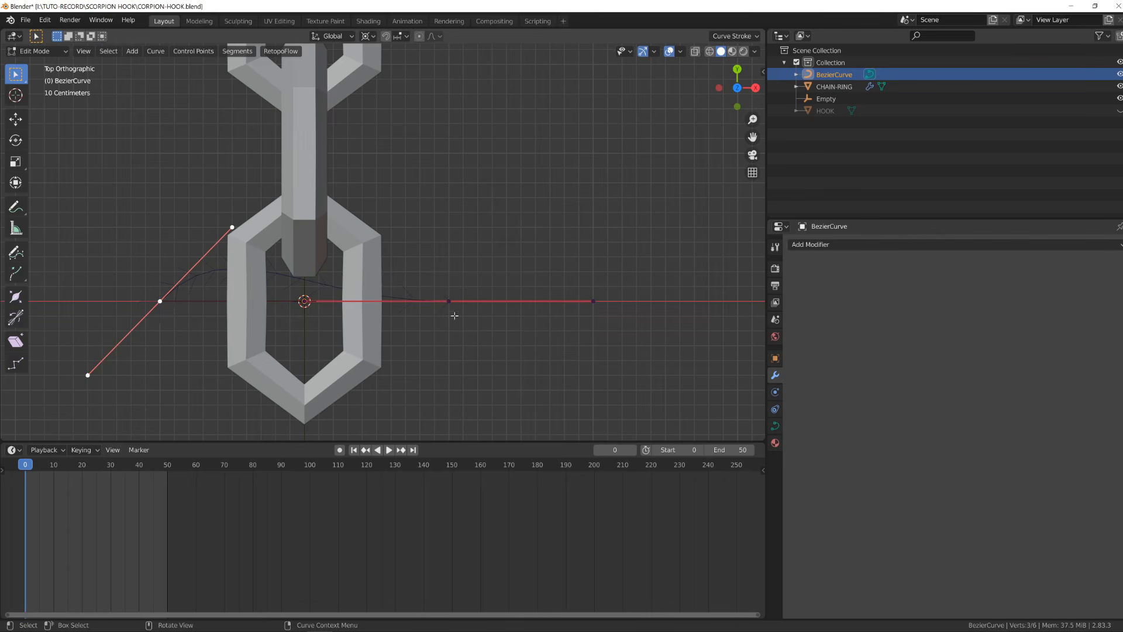
# - Move the curve's control points up alongside the chain links
pyautogui.scroll(-3, 453, 304)
pyautogui.press('g')
pyautogui.click(364, 171)
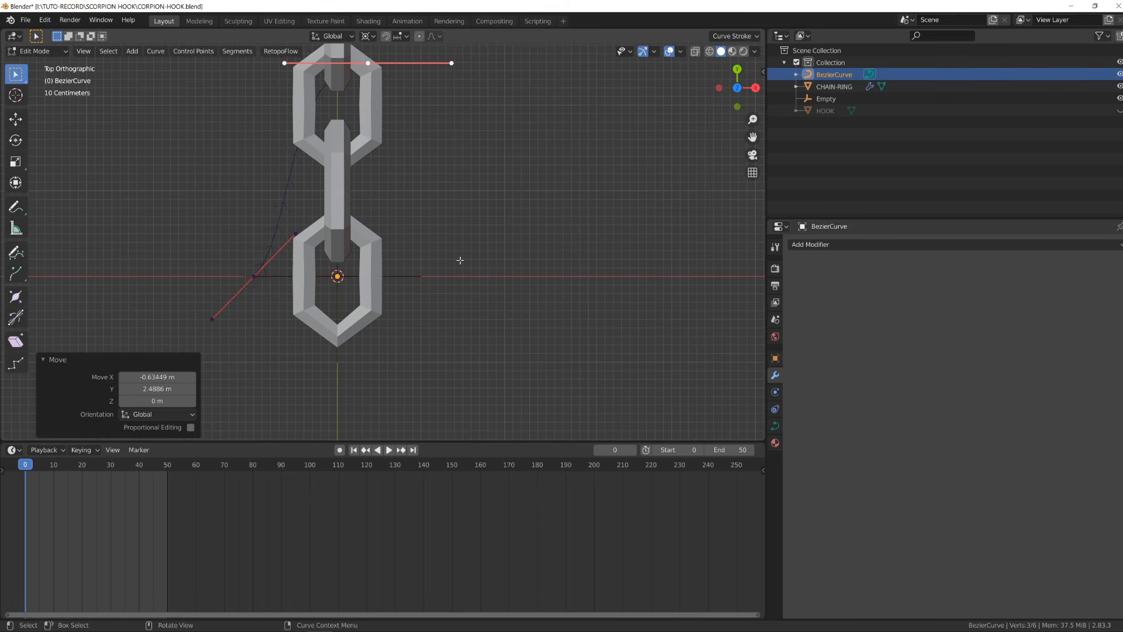
pyautogui.press('a')
pyautogui.keyDown('shift'); pyautogui.moveTo(419, 150); pyautogui.dragTo(429, 250, button='middle'); pyautogui.keyUp('shift')
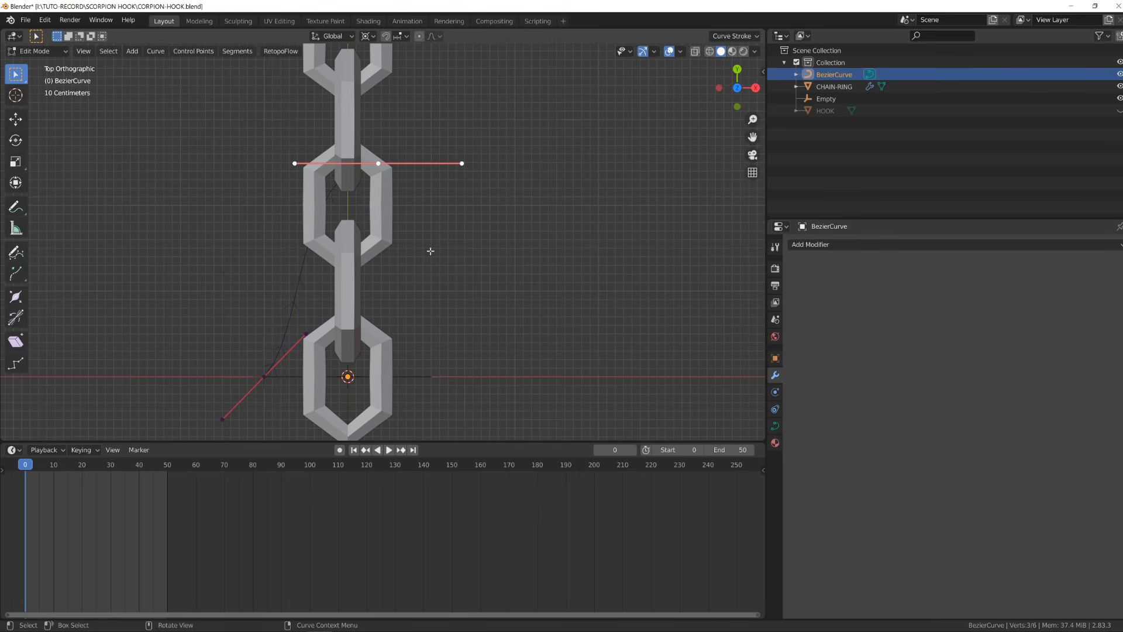
# - Set the transform pivot point to Individual Origins
pyautogui.press('r')
pyautogui.rightClick(416, 153)
pyautogui.click(364, 37)
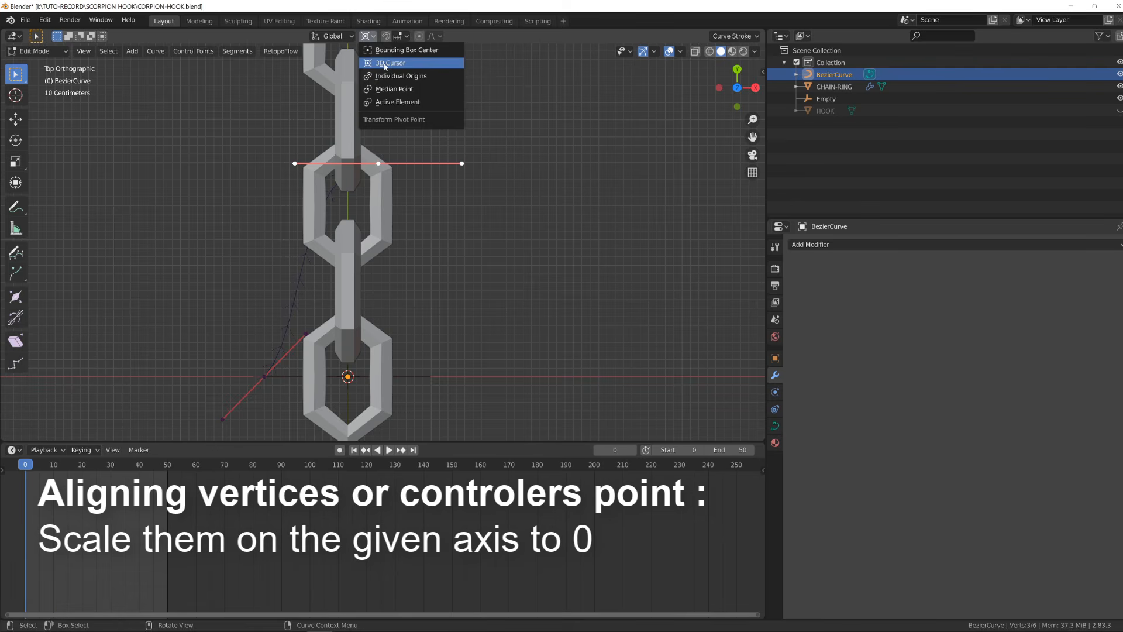
pyautogui.click(385, 75)
# - Rotate and move the selected control point so its handles run vertically along the chain
pyautogui.press('r')
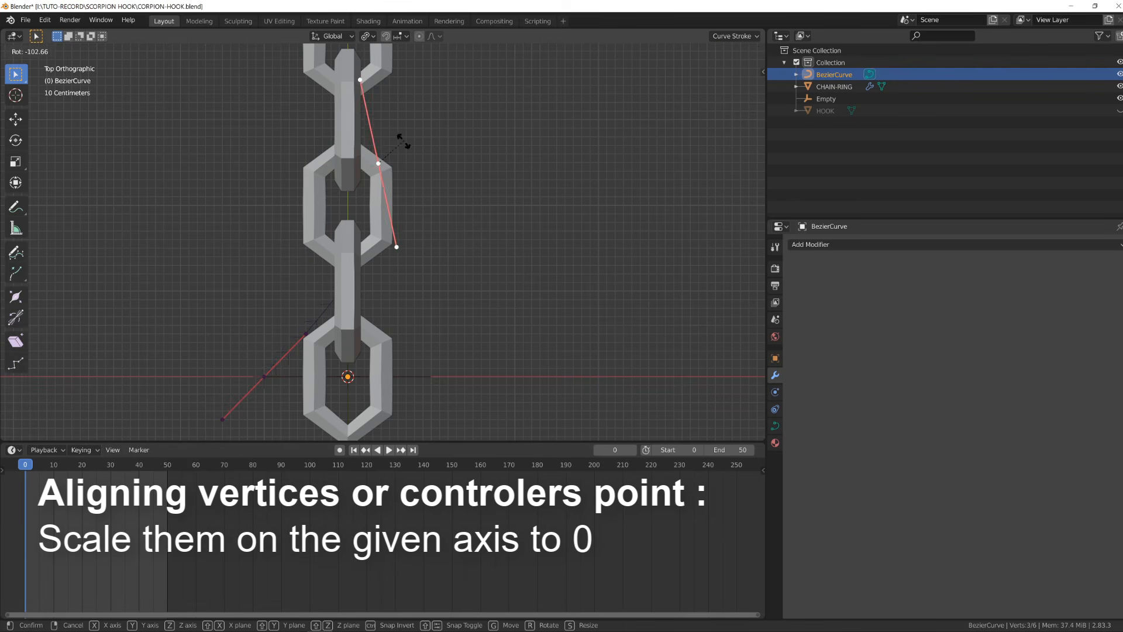
pyautogui.click(410, 153)
pyautogui.press('g')
pyautogui.click(384, 161)
pyautogui.press('r')
pyautogui.click(403, 185)
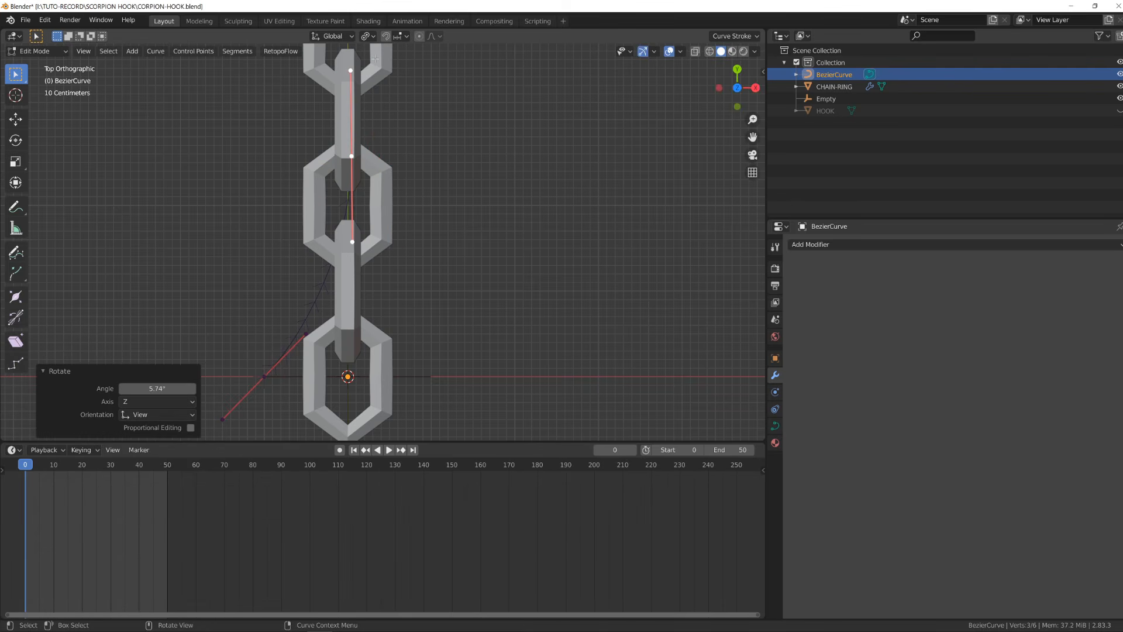
# - Set the pivot to 3D Cursor and scale all curve points to 0 on X to align them
pyautogui.click(366, 37)
pyautogui.click(390, 62)
pyautogui.press('a')
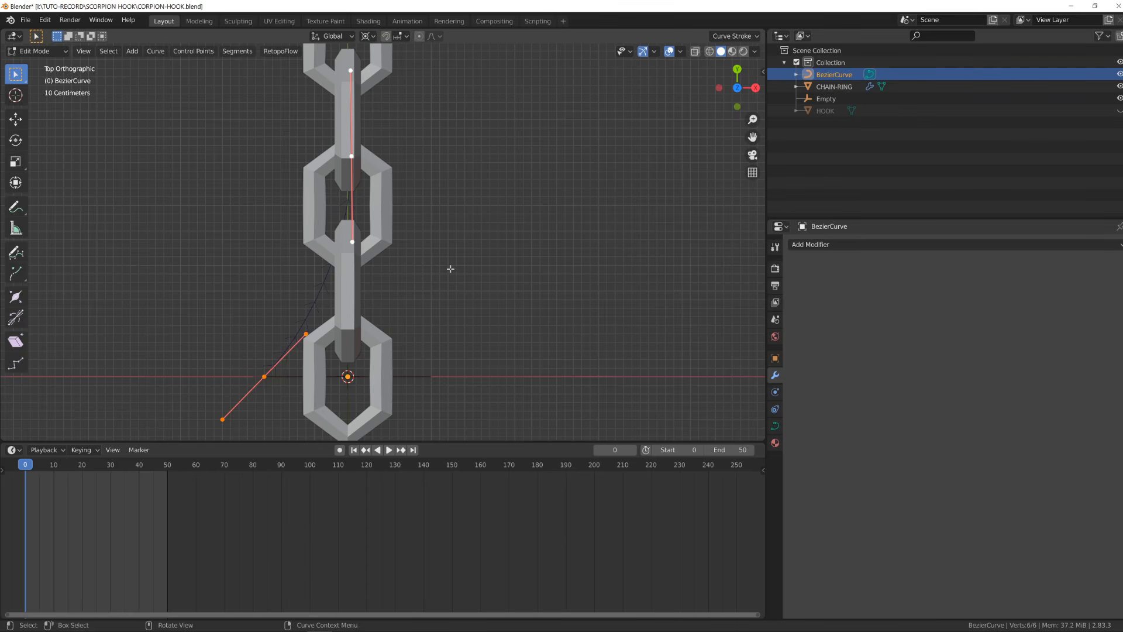
pyautogui.press('s')
pyautogui.press('x')
pyautogui.press('0')
pyautogui.press('Return')
# - Select the curve's end point and move it about 33.5 m along Y to the chain's end
pyautogui.click(347, 174)
pyautogui.scroll(-12, 348, 174)
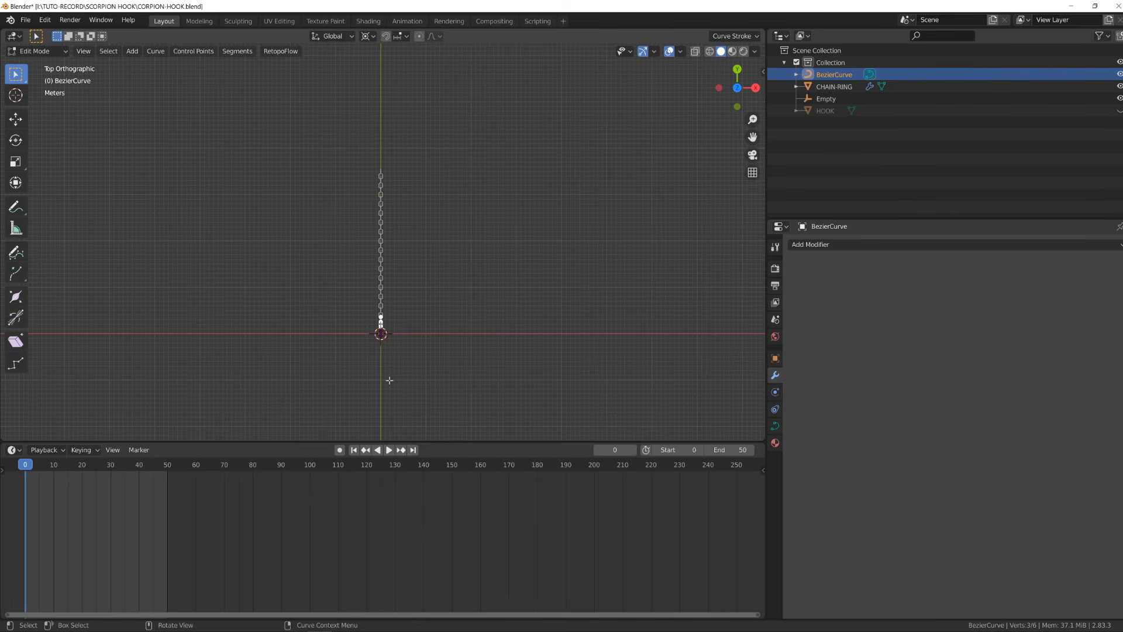
pyautogui.press('g')
pyautogui.press('y')
pyautogui.click(383, 225)
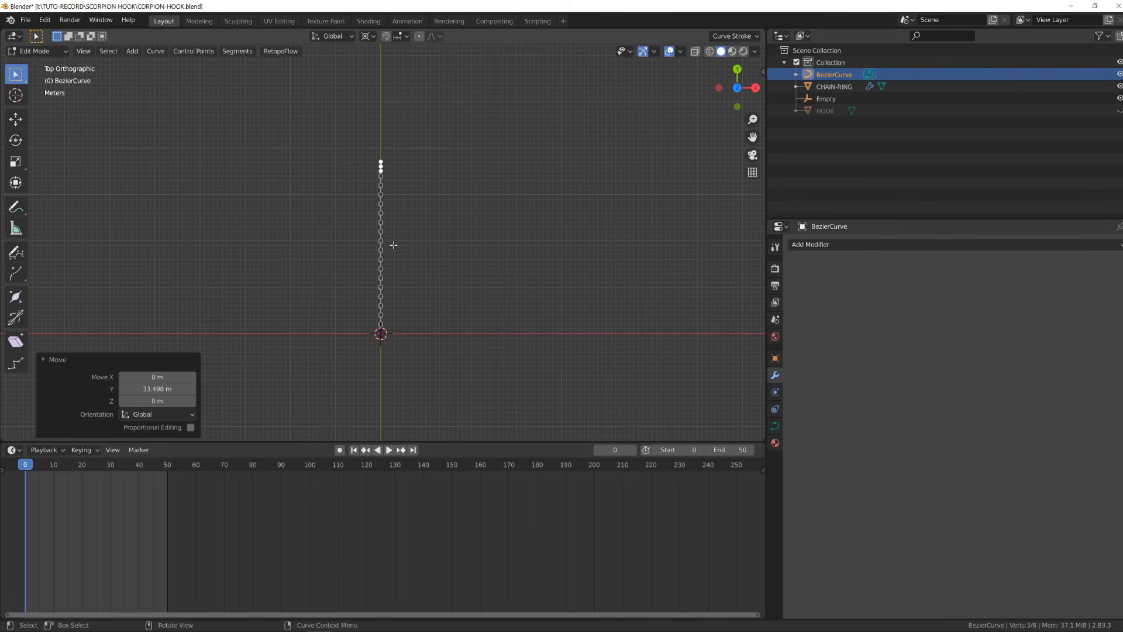
# - Select all curve points and subdivide the curve
pyautogui.moveTo(394, 243); pyautogui.dragTo(520, 223, button='middle')
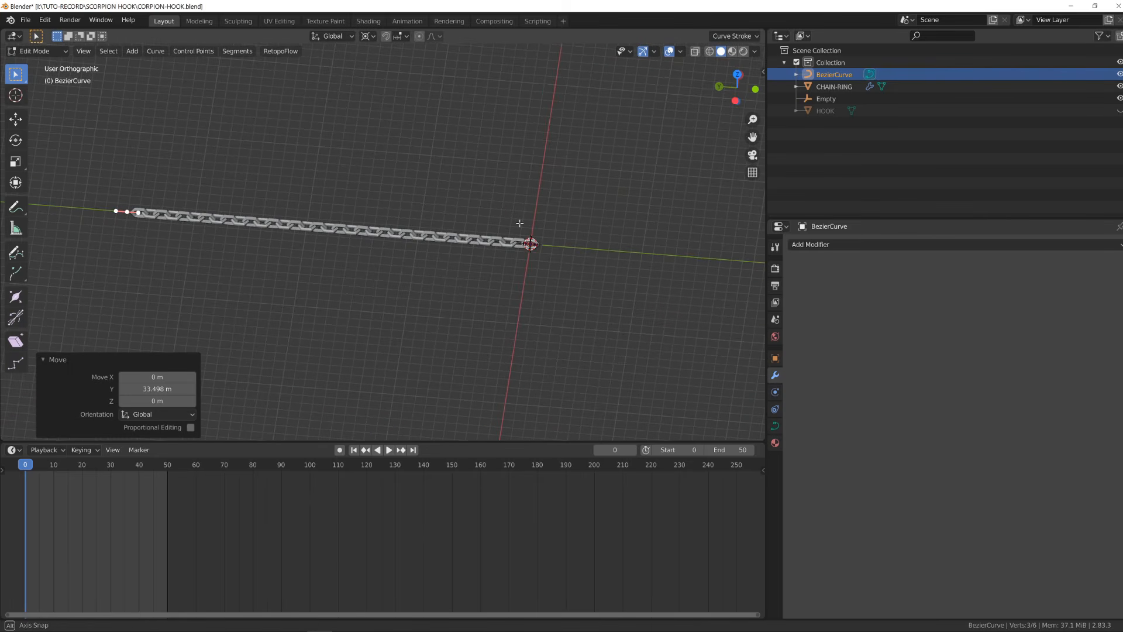
pyautogui.press('a')
pyautogui.rightClick(531, 244)
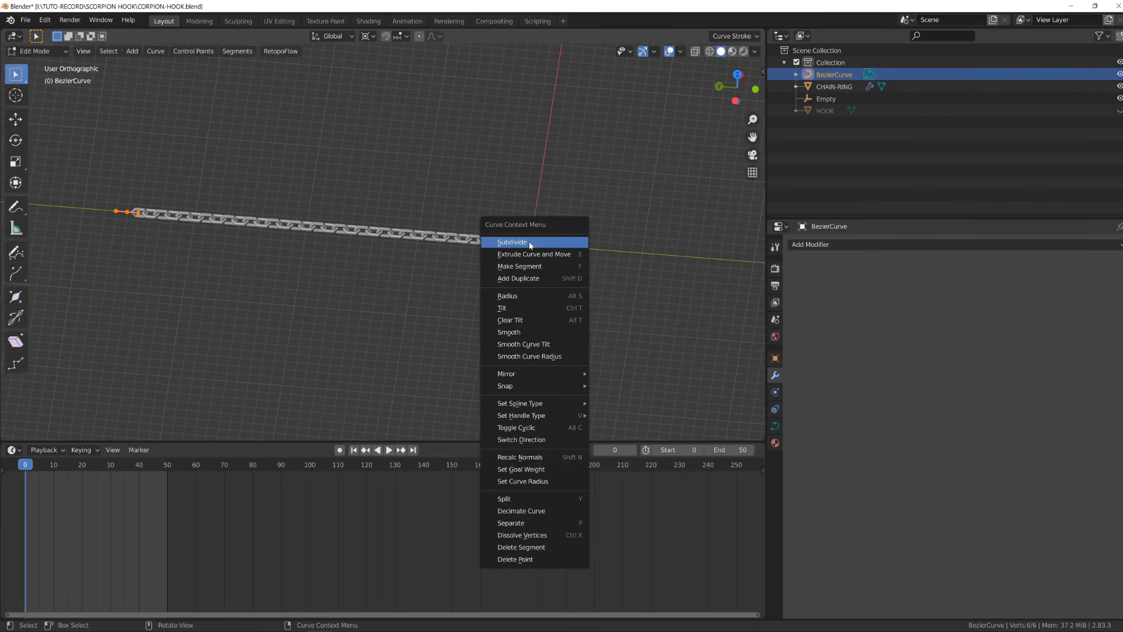
pyautogui.click(530, 243)
pyautogui.scroll(2, 433, 238)
pyautogui.click(310, 223)
pyautogui.scroll(-2, 331, 227)
pyautogui.moveTo(332, 227); pyautogui.dragTo(300, 283, button='middle')
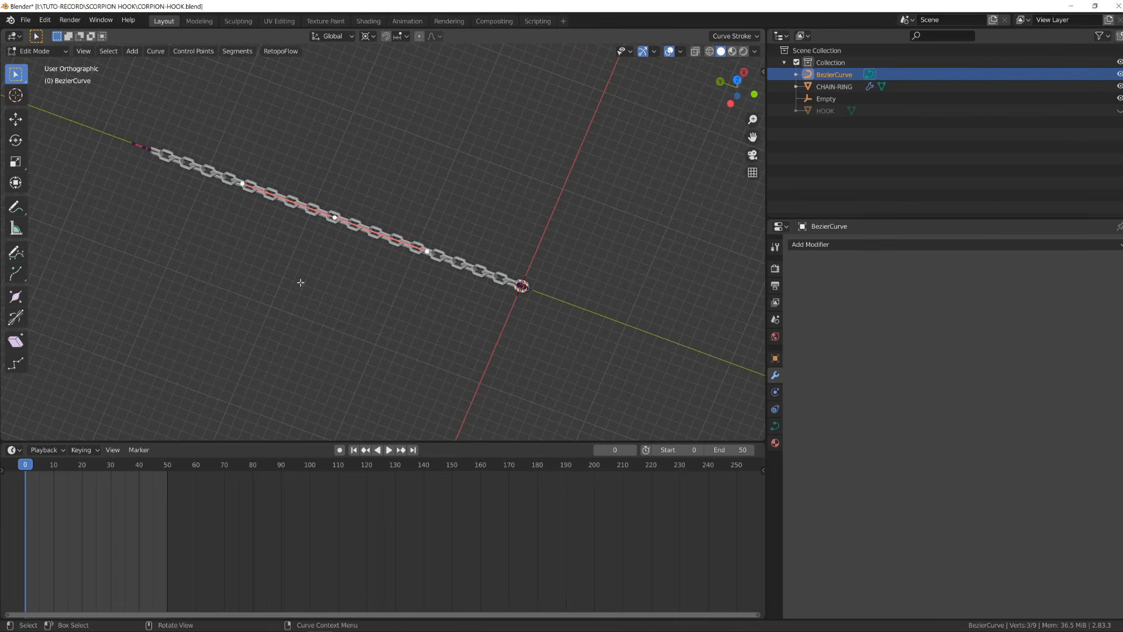
pyautogui.press('g')
pyautogui.rightClick(304, 278)
# - Leave edit mode and select the chain ring
pyautogui.scroll(3, 408, 277)
pyautogui.press('Tab')
pyautogui.click(397, 240)
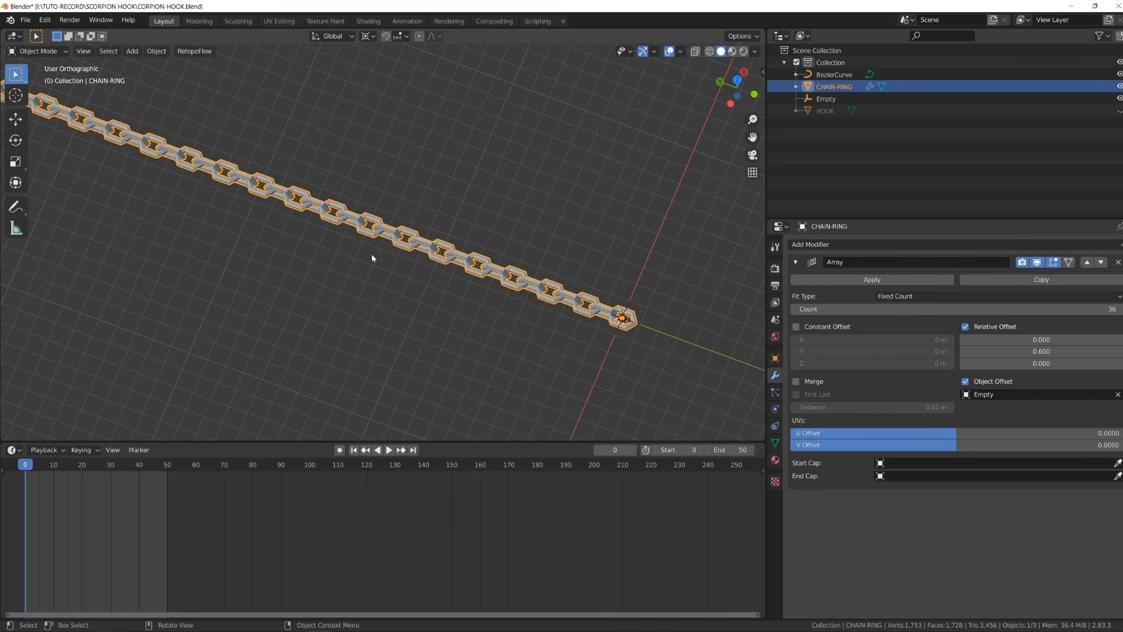
pyautogui.moveTo(371, 253); pyautogui.dragTo(310, 235, button='middle')
pyautogui.scroll(3, 360, 252)
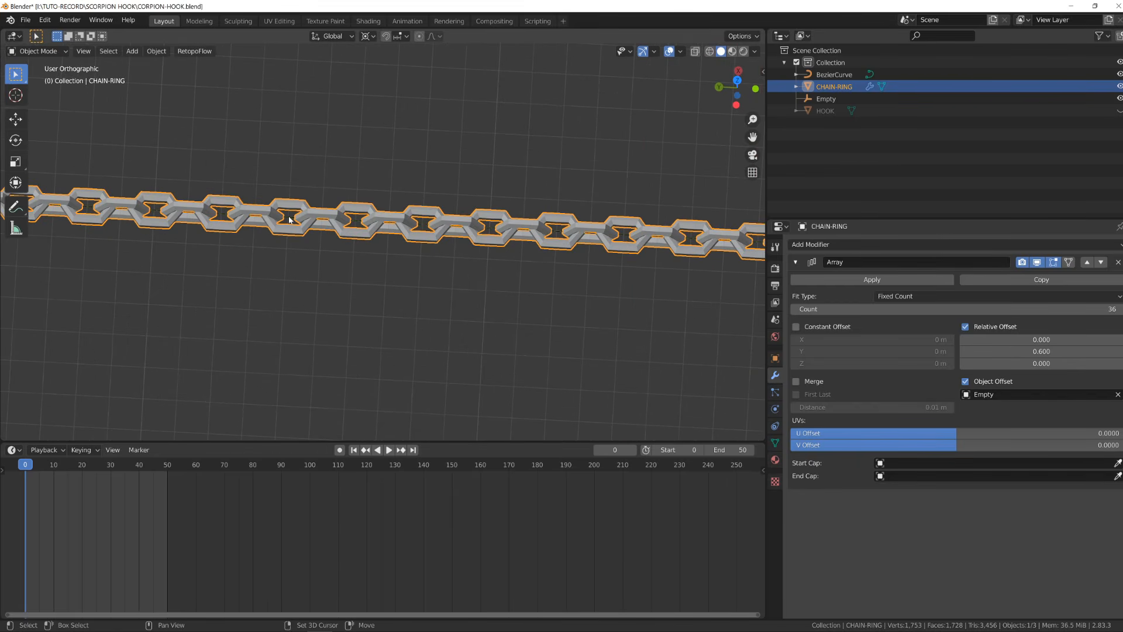
# - Parent the chain ring to the Bezier curve using Curve Deform
pyautogui.keyDown('shift'); pyautogui.click(289, 219); pyautogui.keyUp('shift')
pyautogui.hotkey('ctrl', 'p')
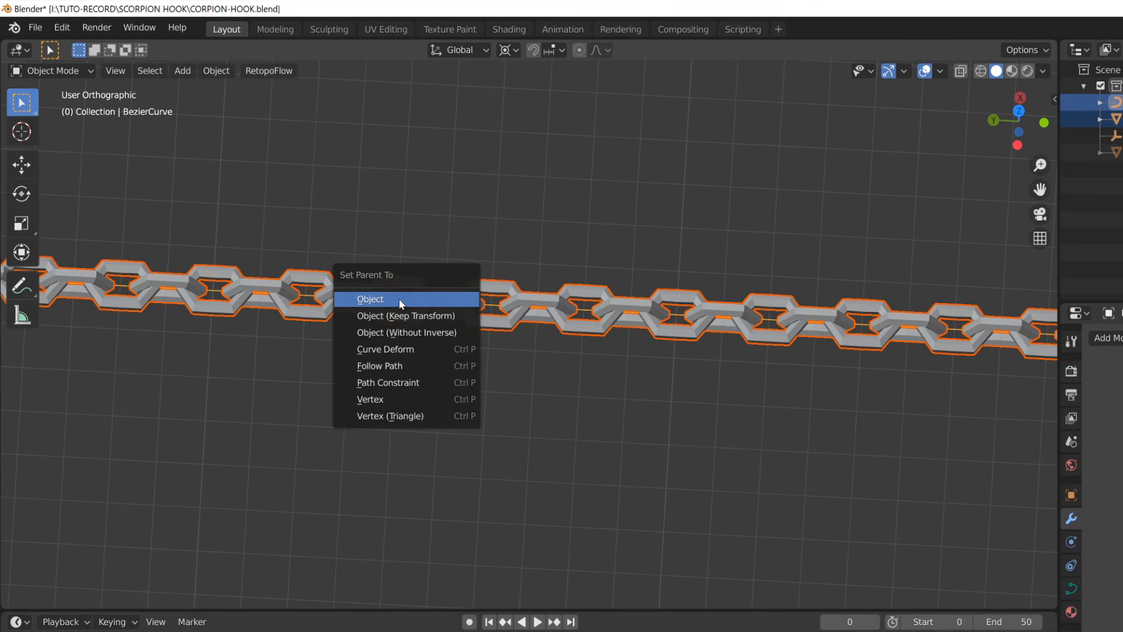
pyautogui.click(398, 349)
# - Select the chain ring and set its Curve modifier's deformation axis to Y
pyautogui.scroll(-3, 244, 233)
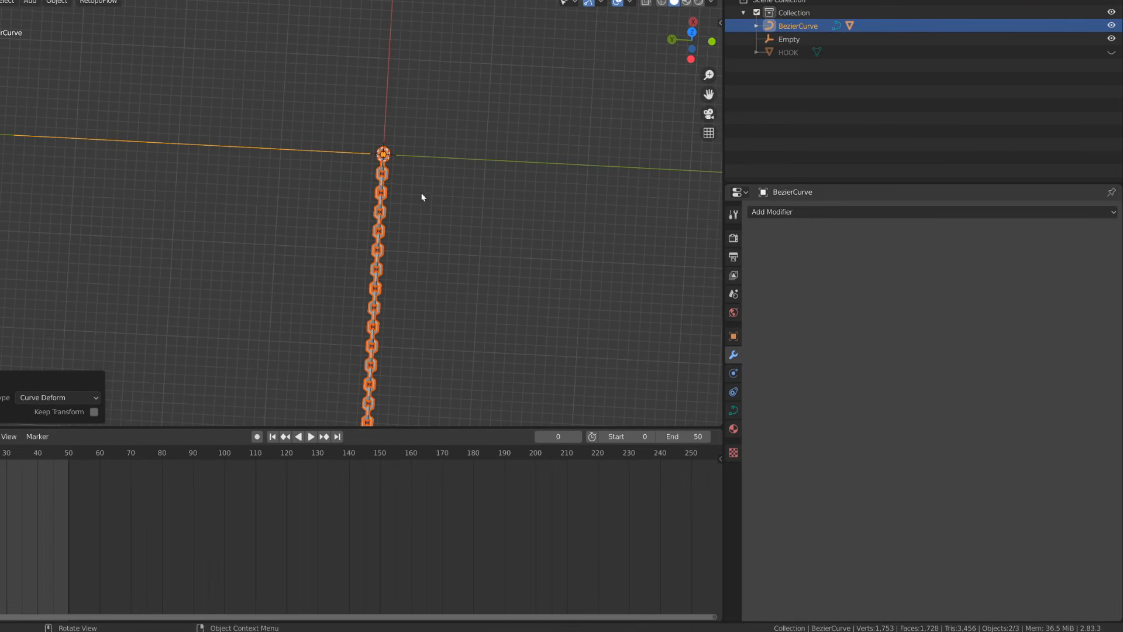
pyautogui.click(386, 220)
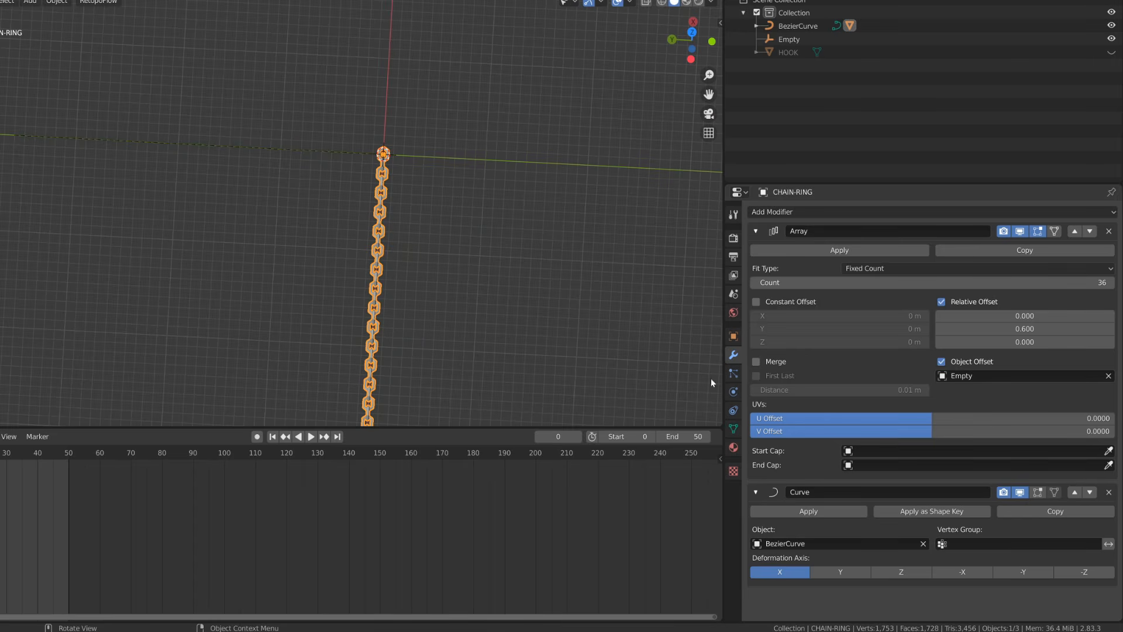
pyautogui.click(853, 574)
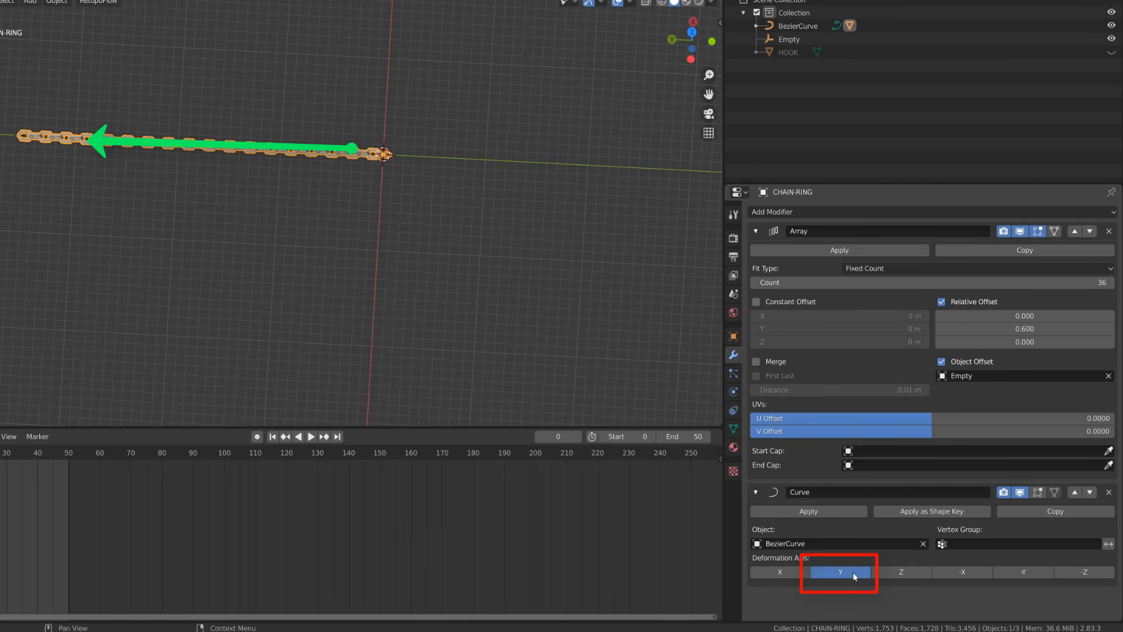
# - Try moving the curve's first control point and the chain ring object, cancelling the moves
pyautogui.moveTo(250, 117); pyautogui.dragTo(190, 144, button='middle')
pyautogui.scroll(4, 306, 183)
pyautogui.moveTo(306, 183); pyautogui.dragTo(315, 181, button='middle')
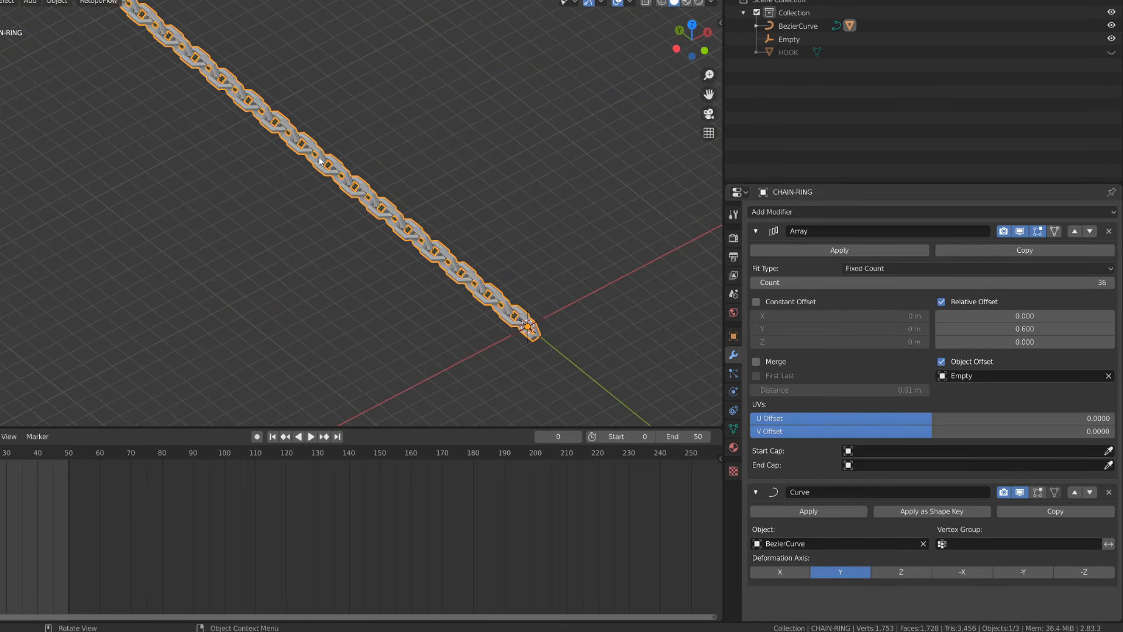
pyautogui.click(311, 156)
pyautogui.press('Tab')
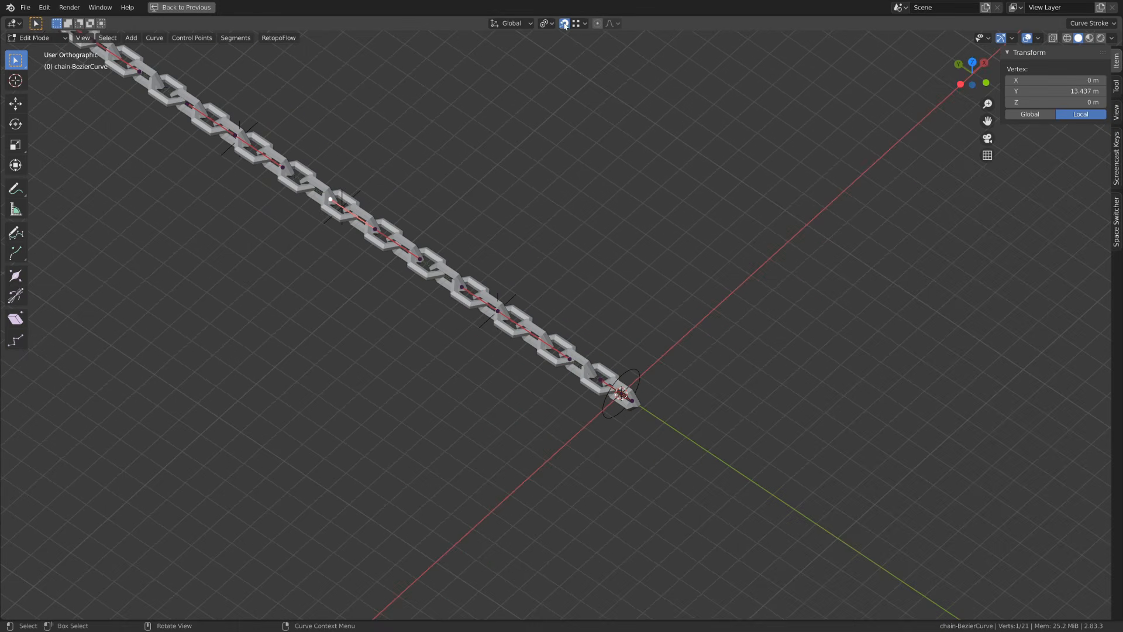
pyautogui.click(563, 24)
pyautogui.click(618, 395)
pyautogui.press('g')
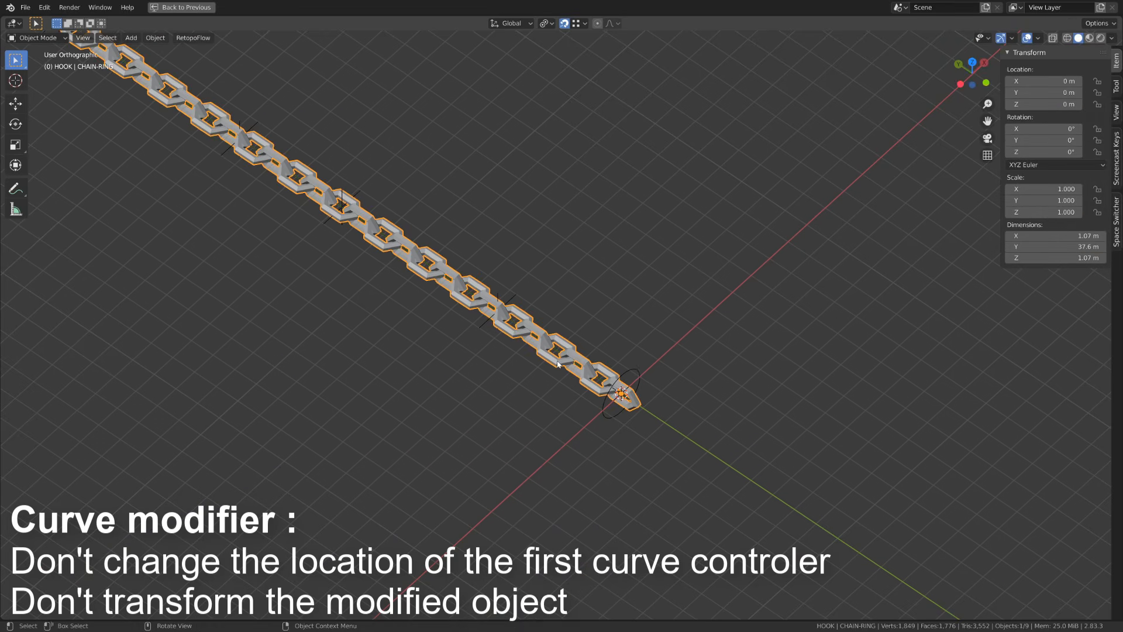
pyautogui.press('g')
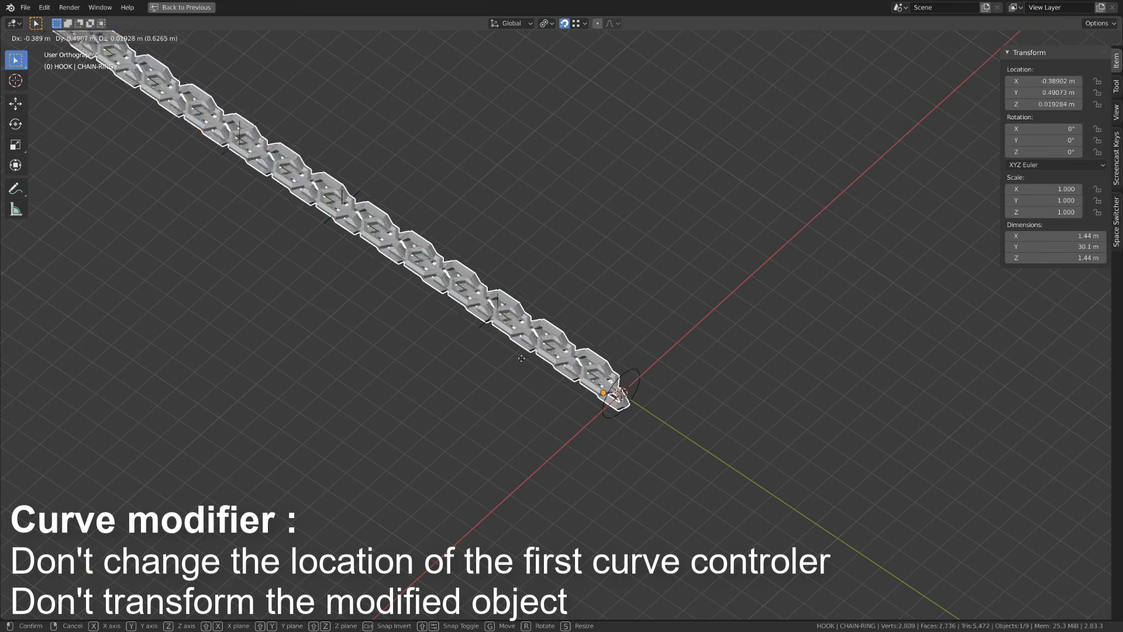
pyautogui.press('Escape')
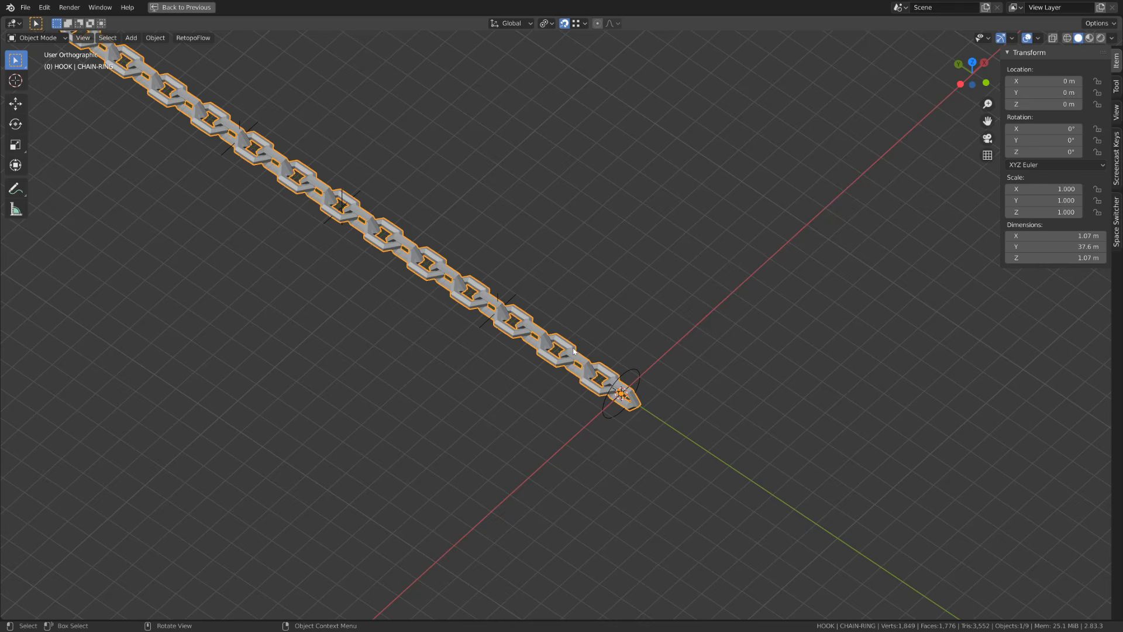
# - Set the chain ring's Array fit type to Fit Curve
pyautogui.click(558, 354)
pyautogui.press('Tab')
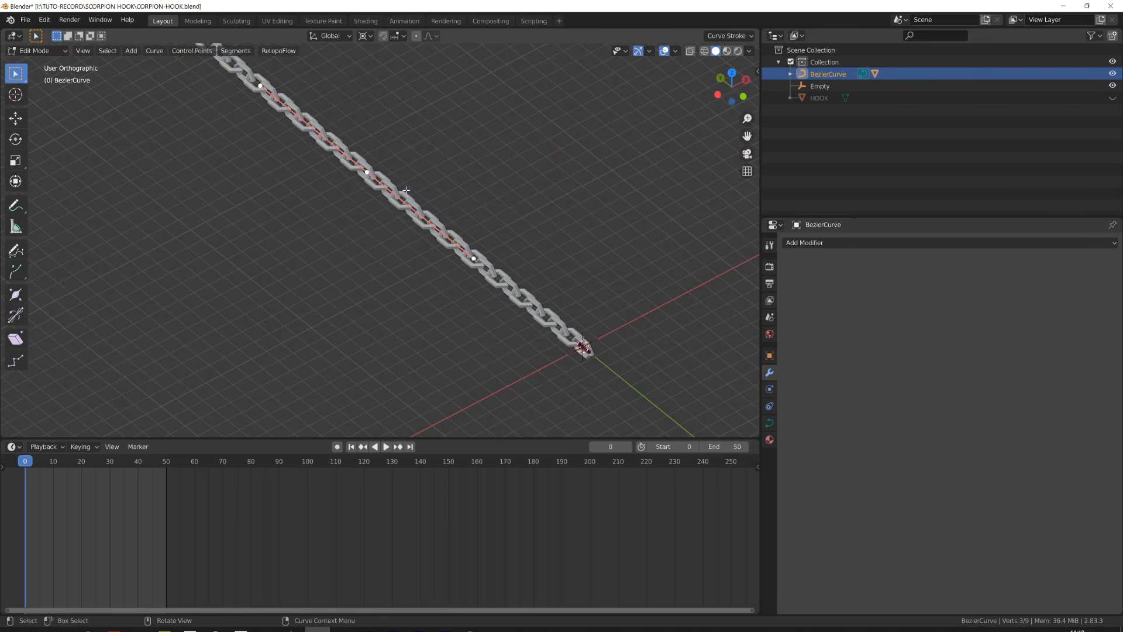
pyautogui.moveTo(328, 234); pyautogui.dragTo(363, 234, button='middle')
pyautogui.press('Tab')
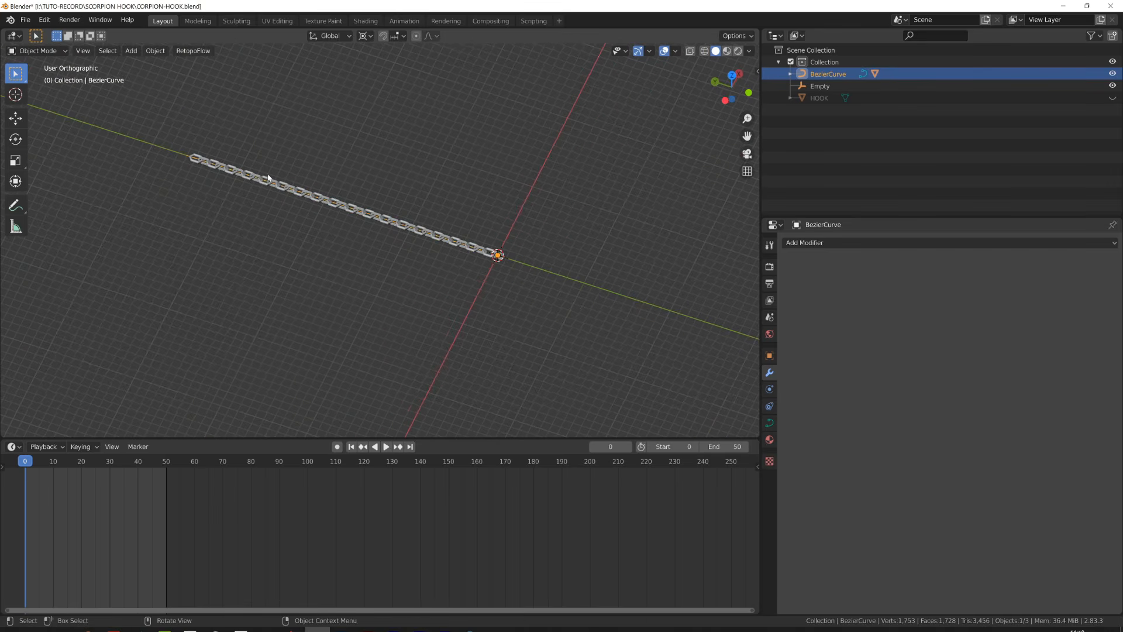
pyautogui.click(268, 178)
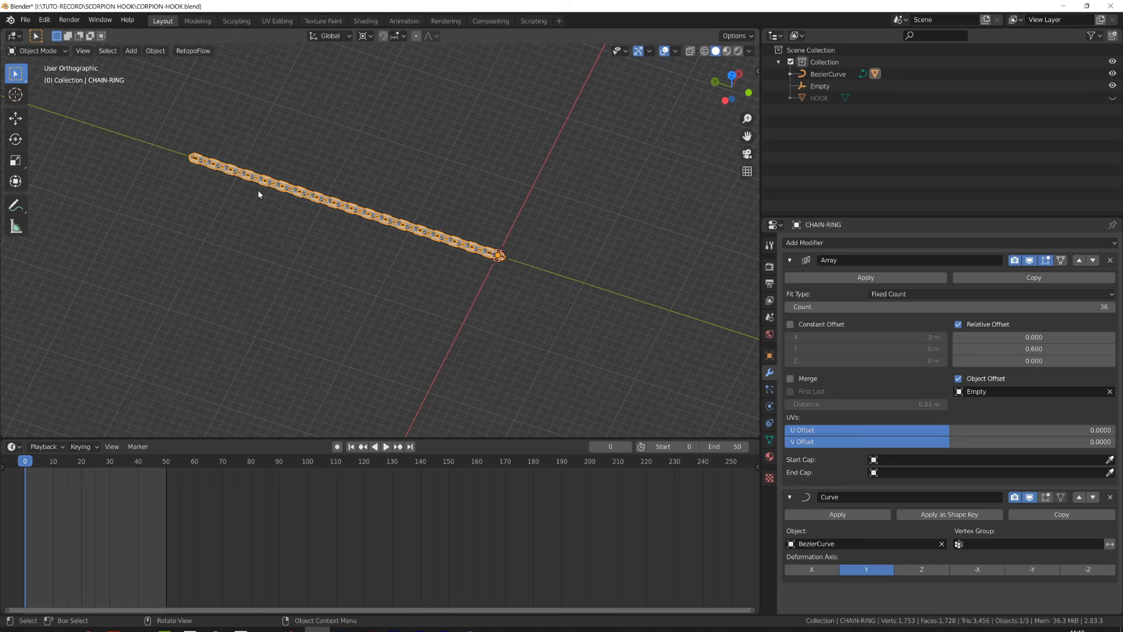
pyautogui.click(959, 297)
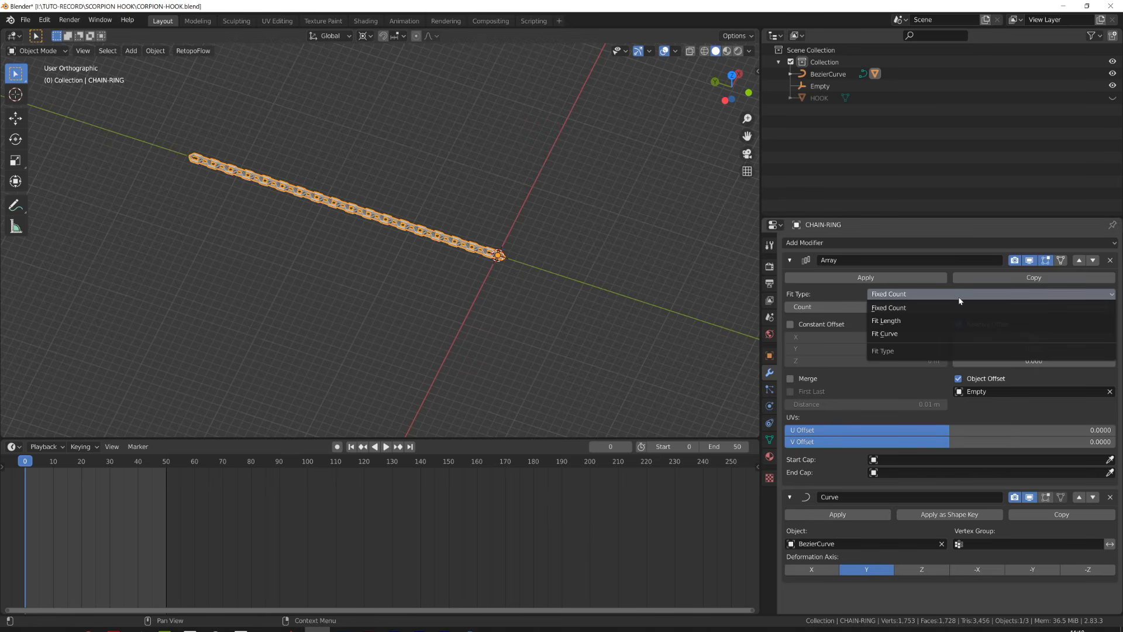
pyautogui.click(927, 333)
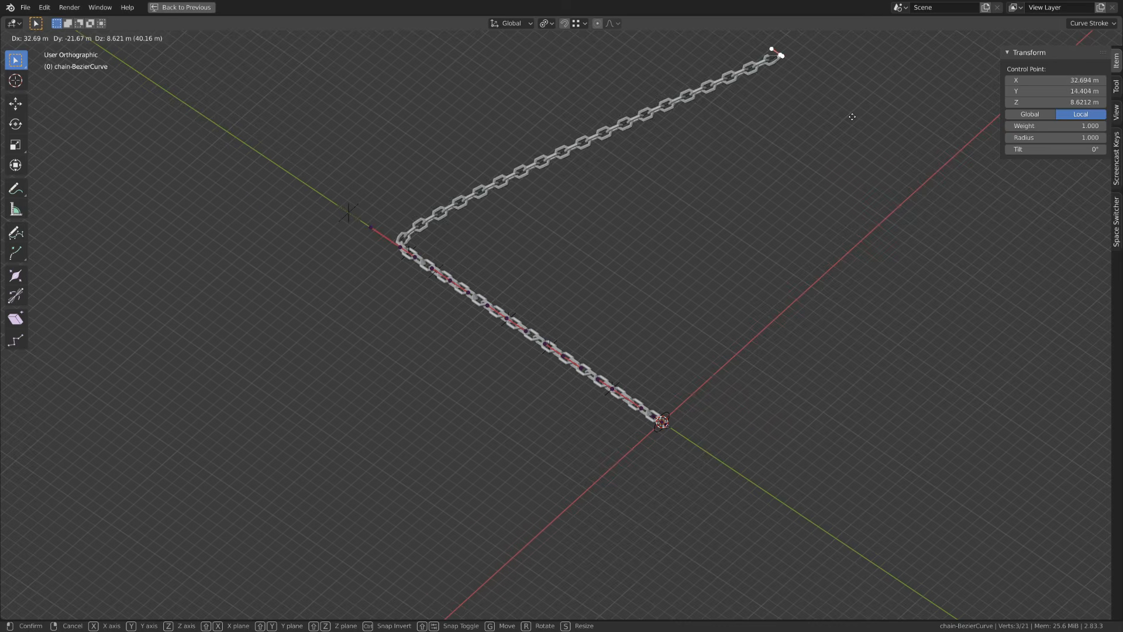
# - Try bending the chain by moving the curve's end point and a handle
pyautogui.click(304, 334)
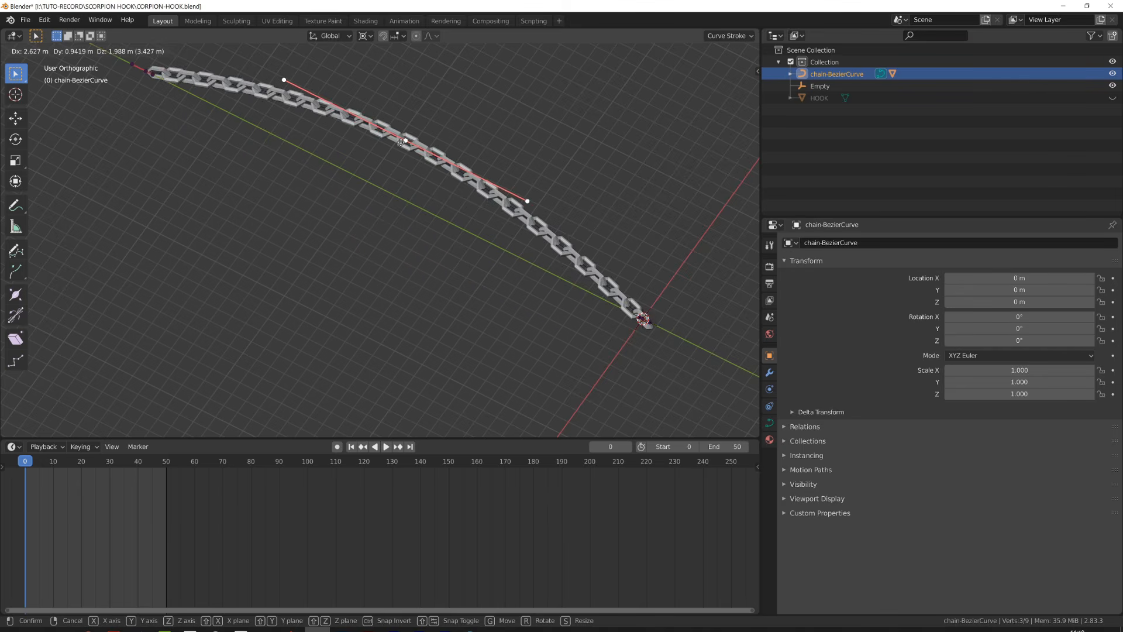
pyautogui.rightClick(399, 304)
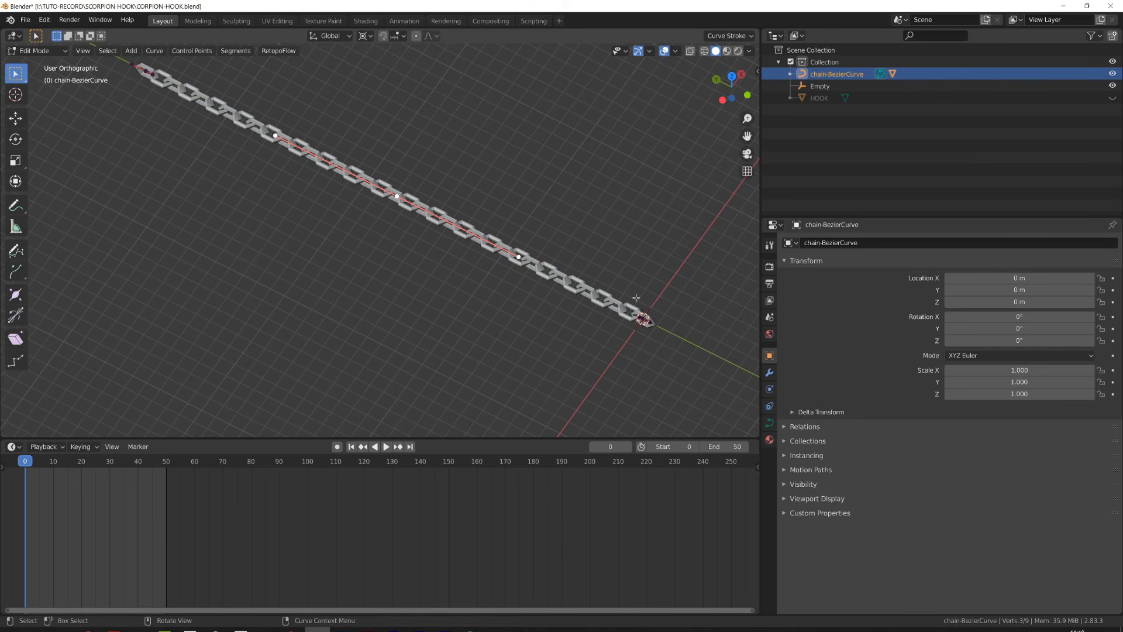
pyautogui.press('Tab')
pyautogui.scroll(8, 468, 316)
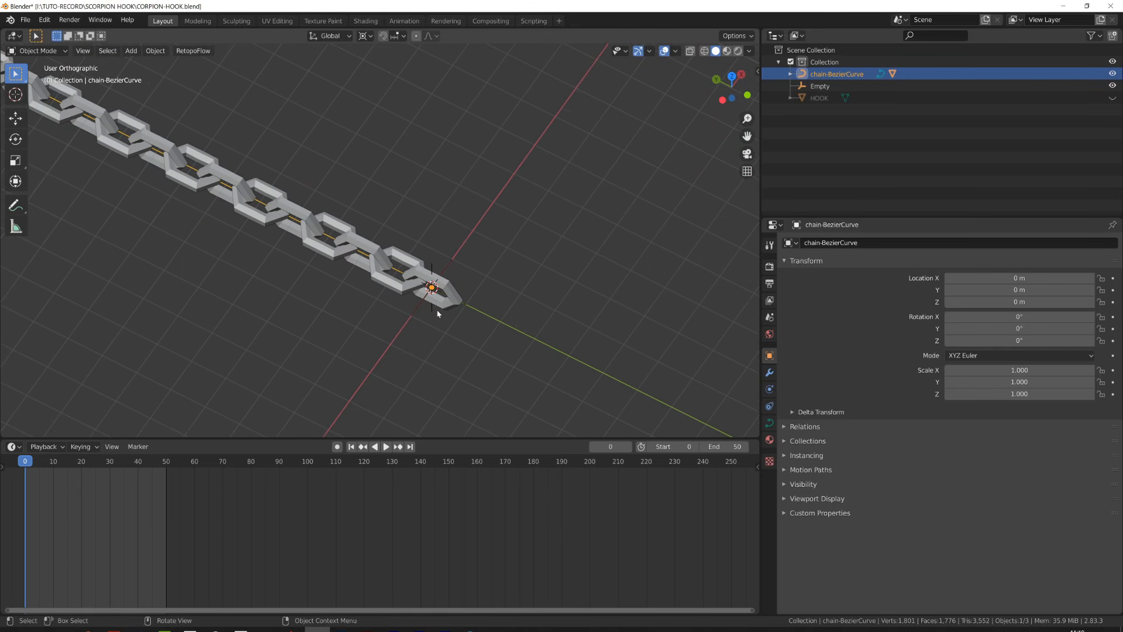
# - Parent the Empty to the chain Bezier curve as an object parent
pyautogui.click(469, 354)
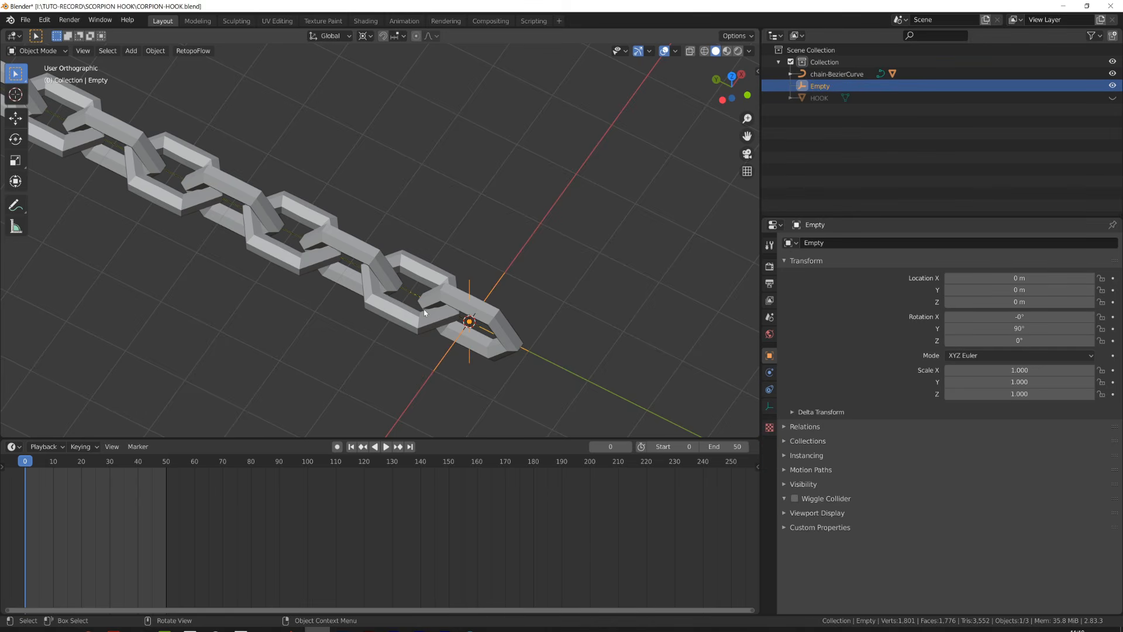
pyautogui.keyDown('shift'); pyautogui.click(407, 292); pyautogui.keyUp('shift')
pyautogui.hotkey('ctrl', 'p')
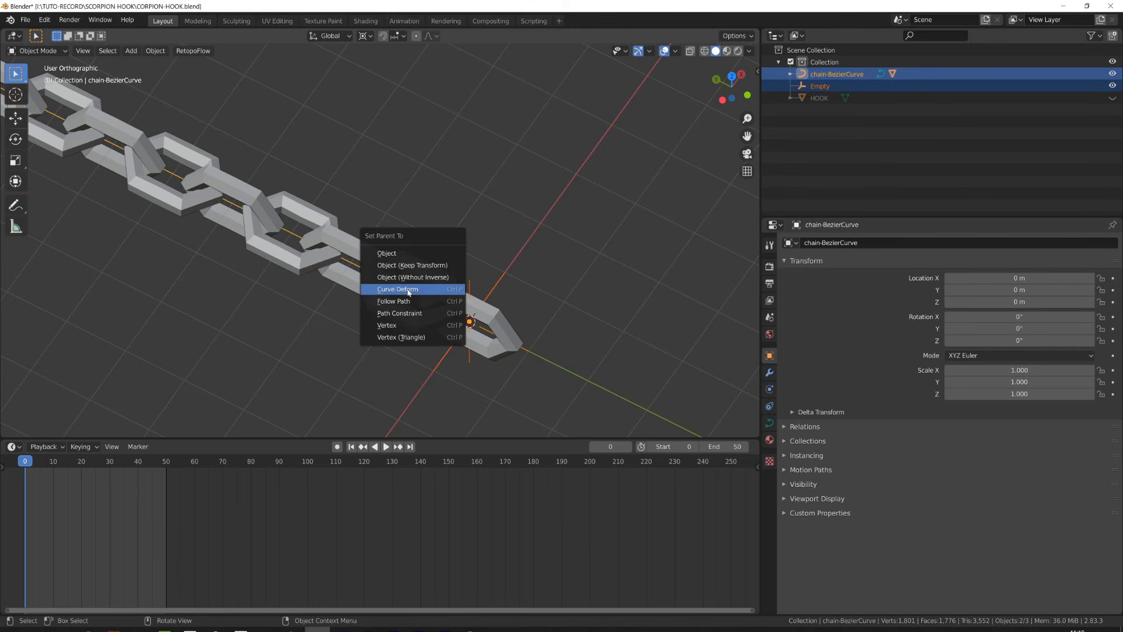
pyautogui.click(414, 254)
pyautogui.click(439, 305)
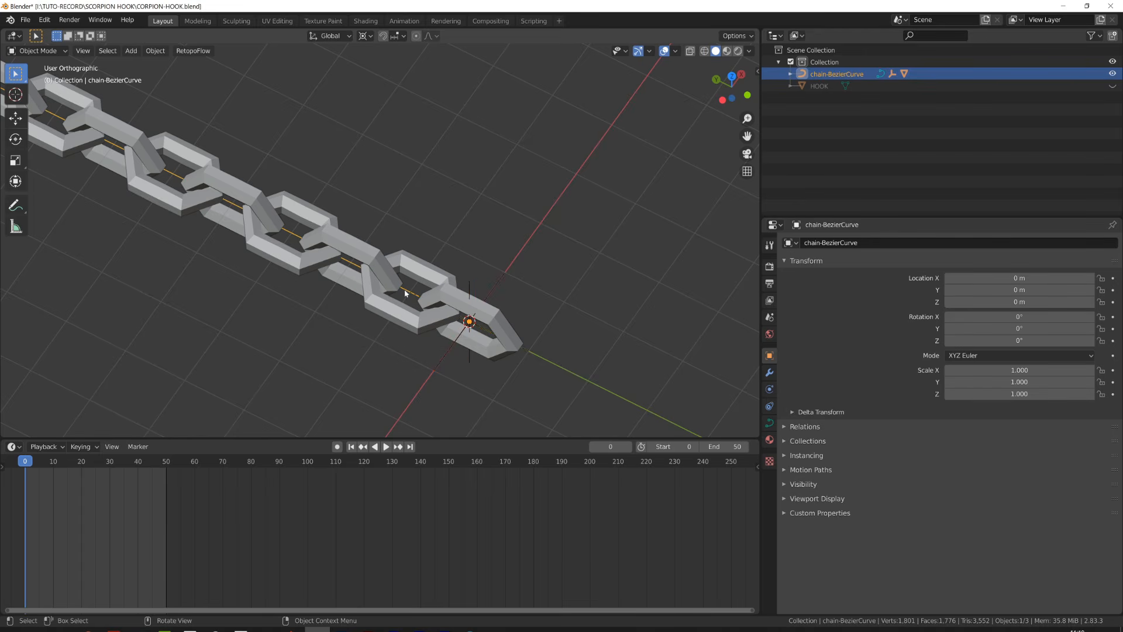
# - Test moving the curve's end control points, cancelling each move
pyautogui.scroll(-5, 424, 297)
pyautogui.press('g')
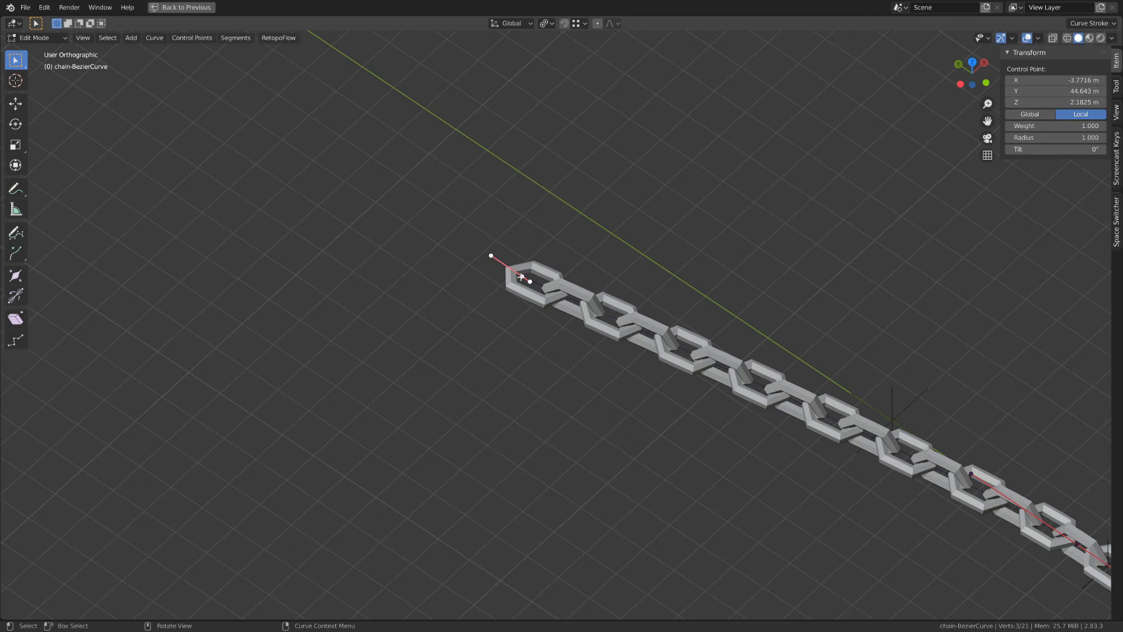
pyautogui.press('g')
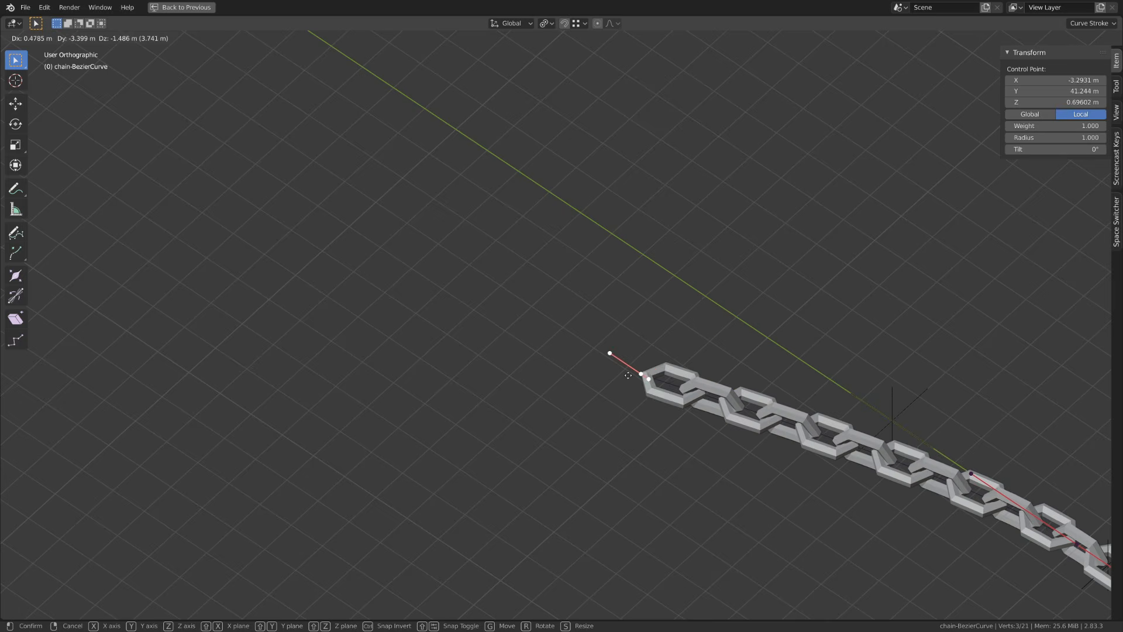
pyautogui.rightClick(457, 358)
pyautogui.scroll(-3, 461, 356)
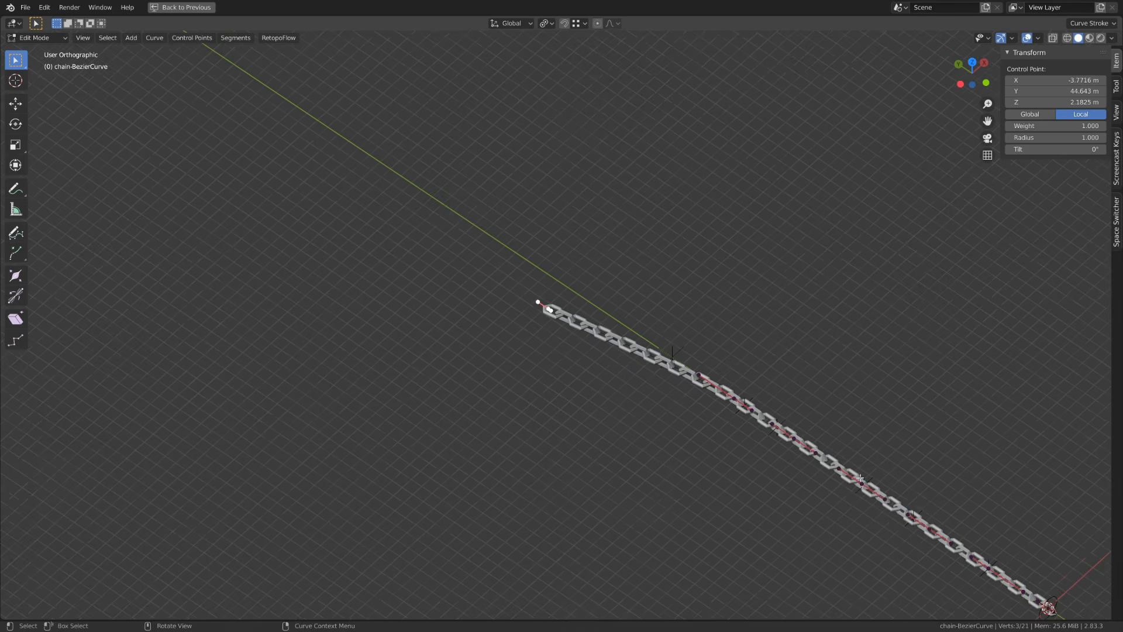
pyautogui.keyDown('shift'); pyautogui.moveTo(862, 448); pyautogui.dragTo(393, 217, button='middle'); pyautogui.keyUp('shift')
pyautogui.scroll(5, 637, 441)
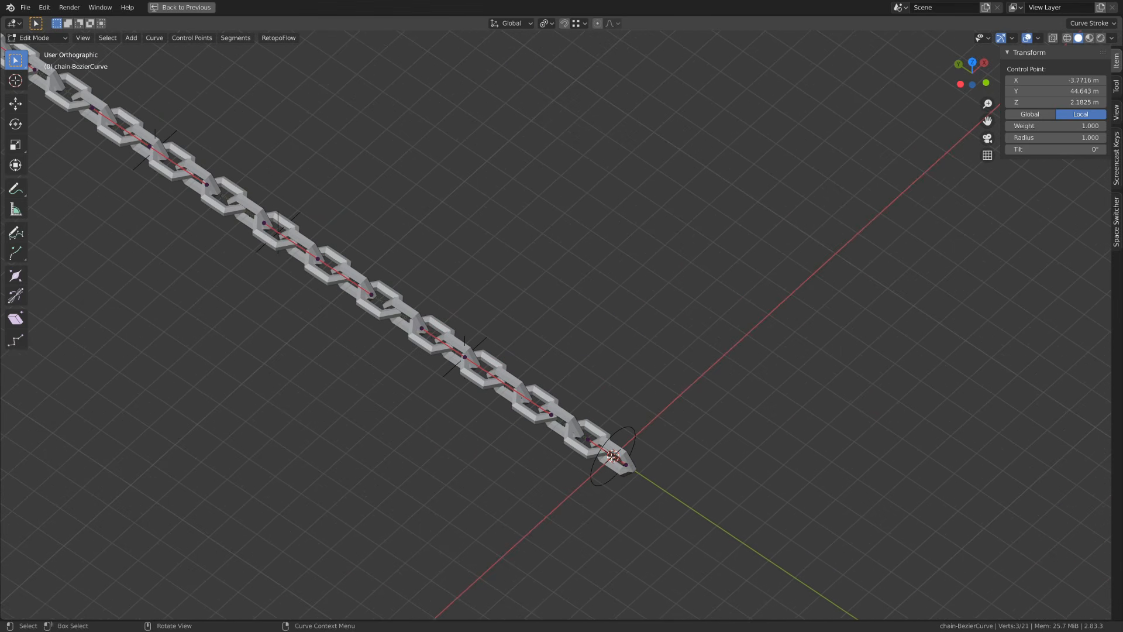
pyautogui.press('g')
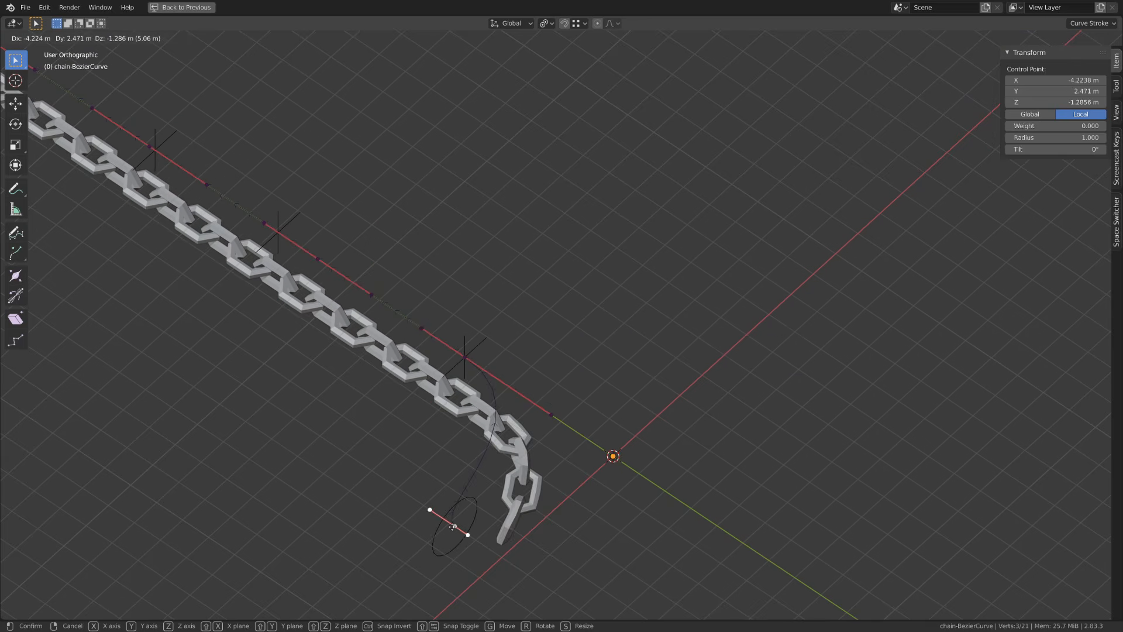
pyautogui.rightClick(504, 501)
# - Try moving the whole curve object with its parented chain
pyautogui.scroll(-3, 575, 491)
pyautogui.press('Tab')
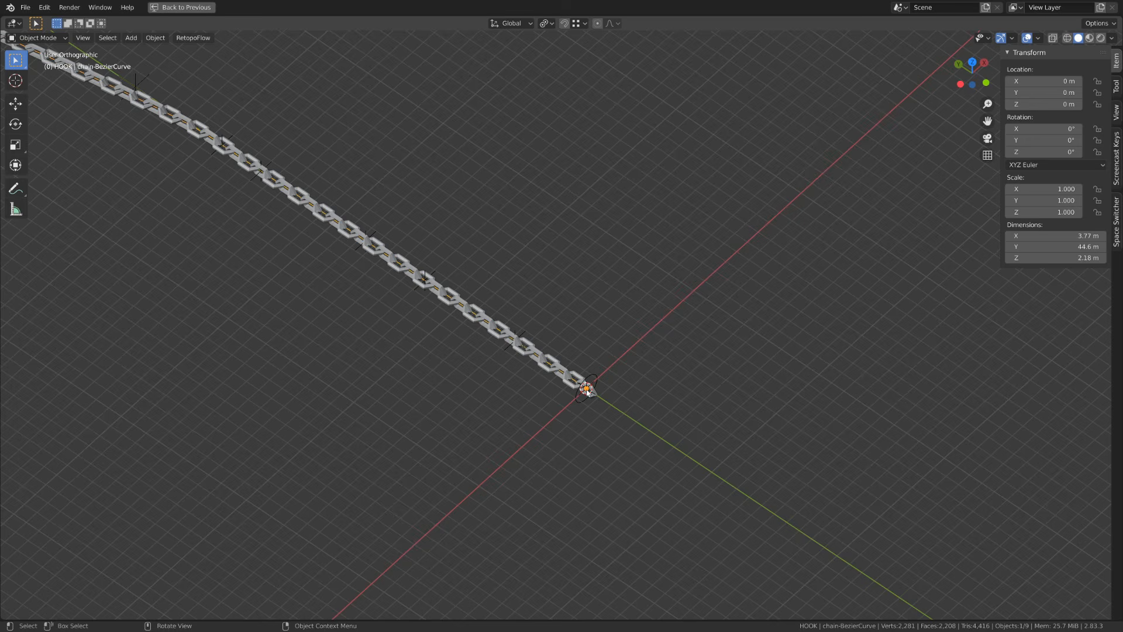
pyautogui.press('g')
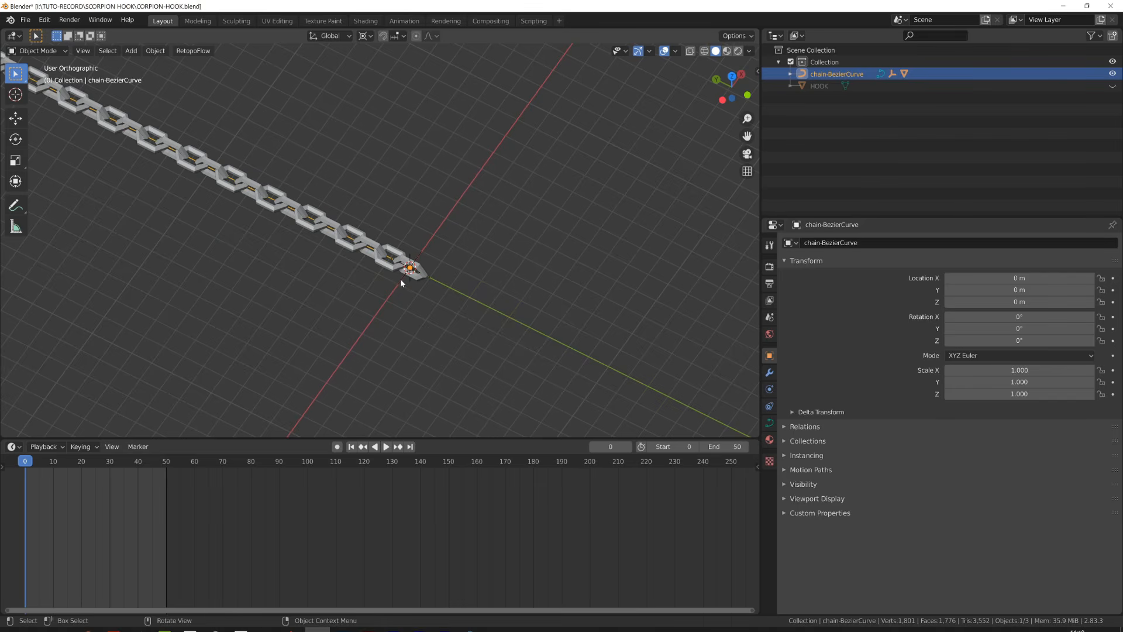
pyautogui.click(400, 278)
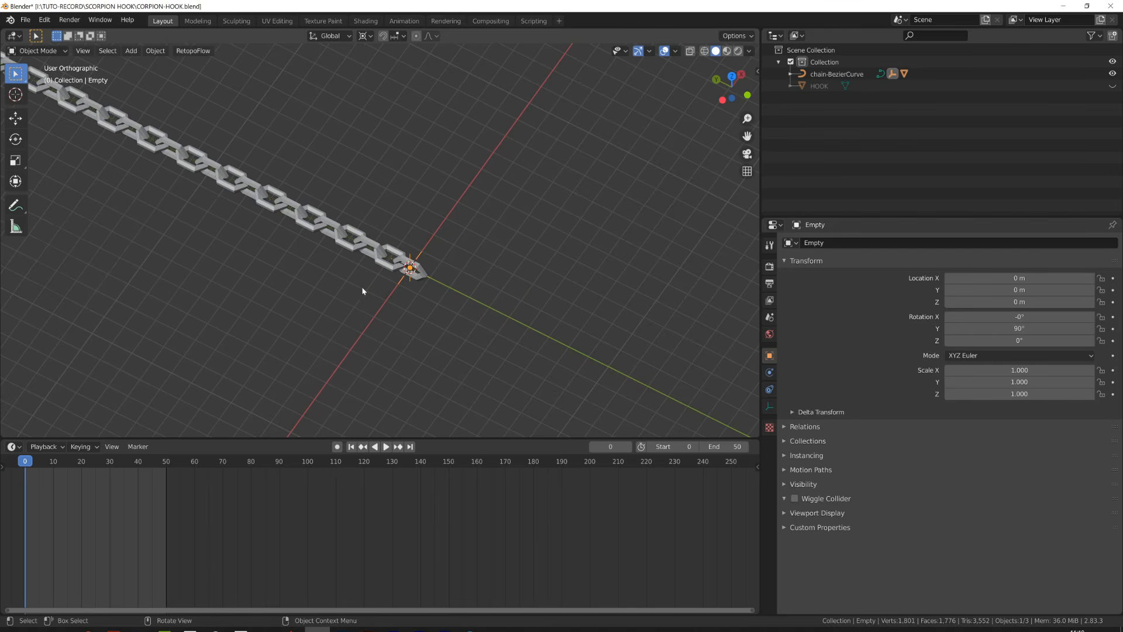
# - Expand the curve's children in the outliner, show the selectability toggles and make the Empty unselectable
pyautogui.scroll(5, 362, 290)
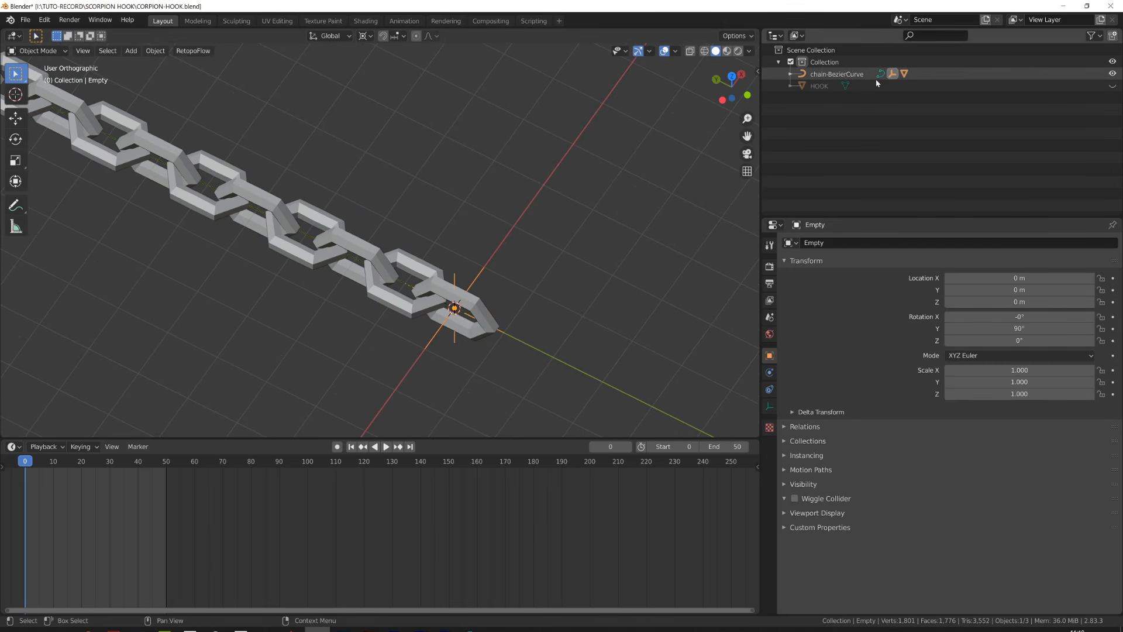
pyautogui.click(791, 74)
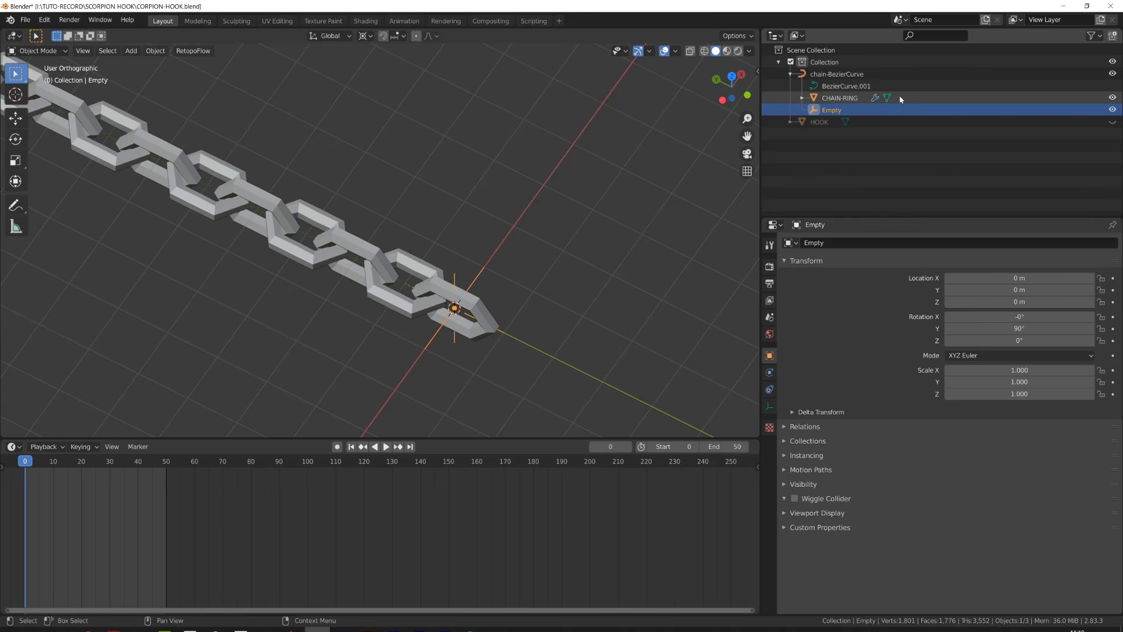
pyautogui.click(1090, 36)
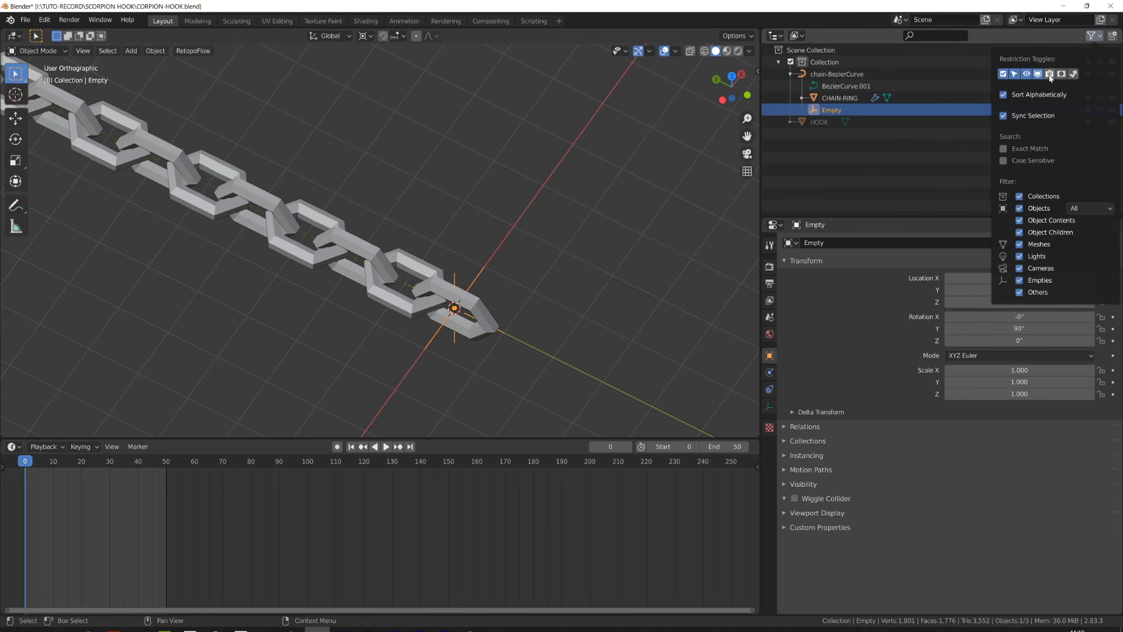
pyautogui.click(1077, 110)
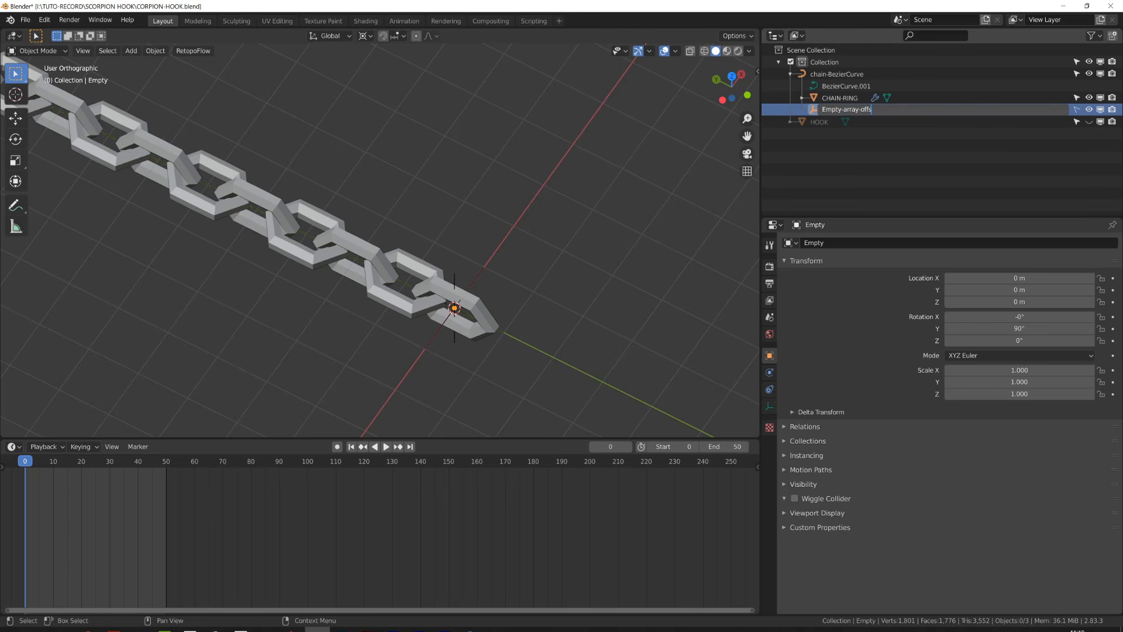
# - Rename the Empty as Empty-array-offset
pyautogui.write('et')
pyautogui.press('Return')
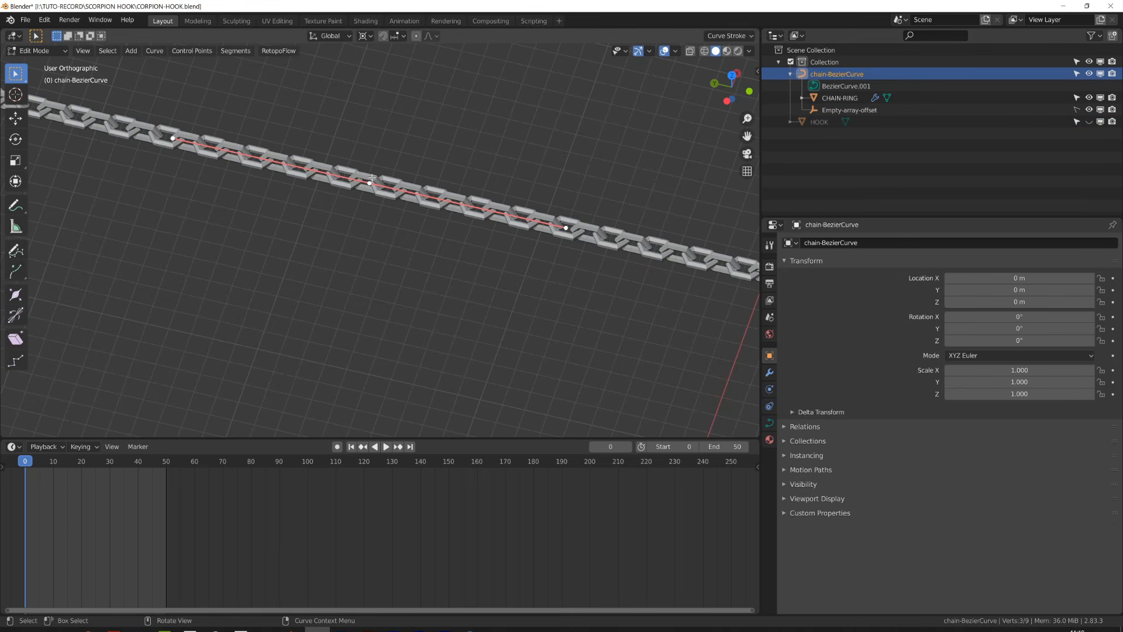
# - Snap the 3D cursor to the curve's selected control points in edit mode
pyautogui.hotkey('shift', 's')
pyautogui.click(364, 240)
pyautogui.scroll(-2, 355, 230)
pyautogui.keyDown('shift'); pyautogui.moveTo(355, 230); pyautogui.dragTo(334, 244, button='middle'); pyautogui.keyUp('shift')
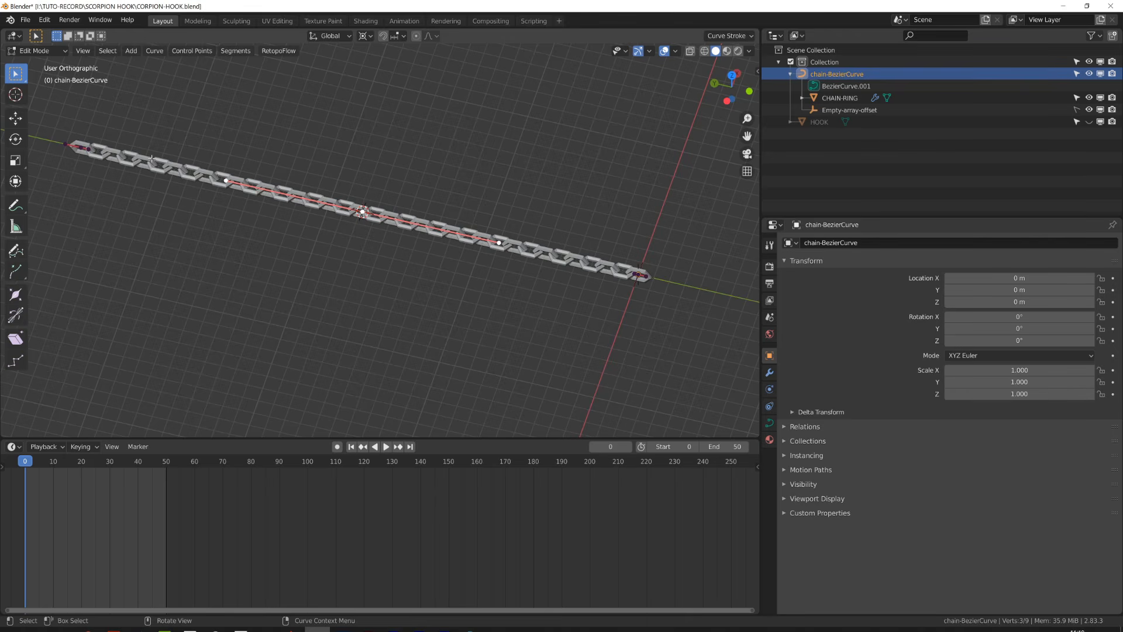
pyautogui.hotkey('shift', 's')
pyautogui.click(160, 210)
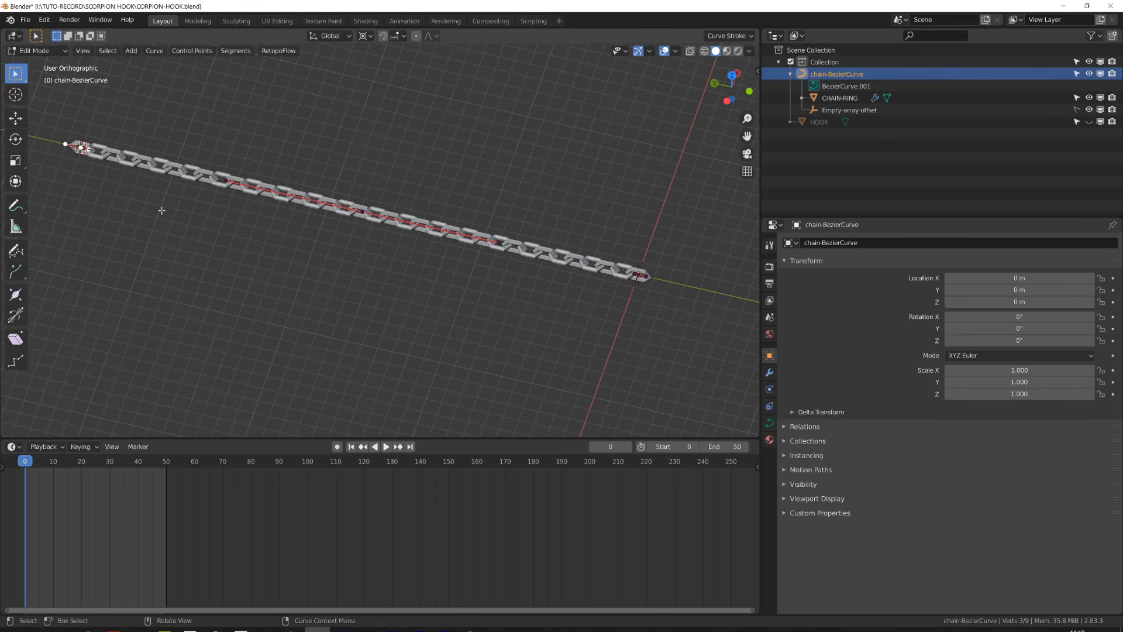
# - Leave edit mode and add a plain axes Empty at the 3D cursor on the curve's end point
pyautogui.press('KP_Decimal')
pyautogui.press('Tab')
pyautogui.hotkey('shift', 'a')
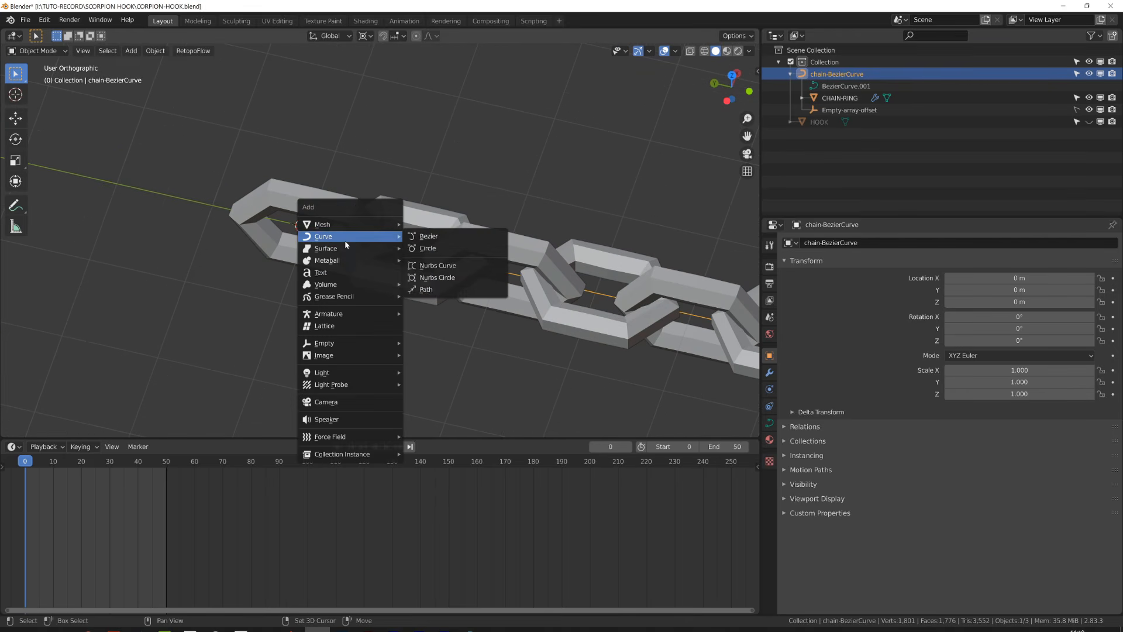
pyautogui.moveTo(346, 341)
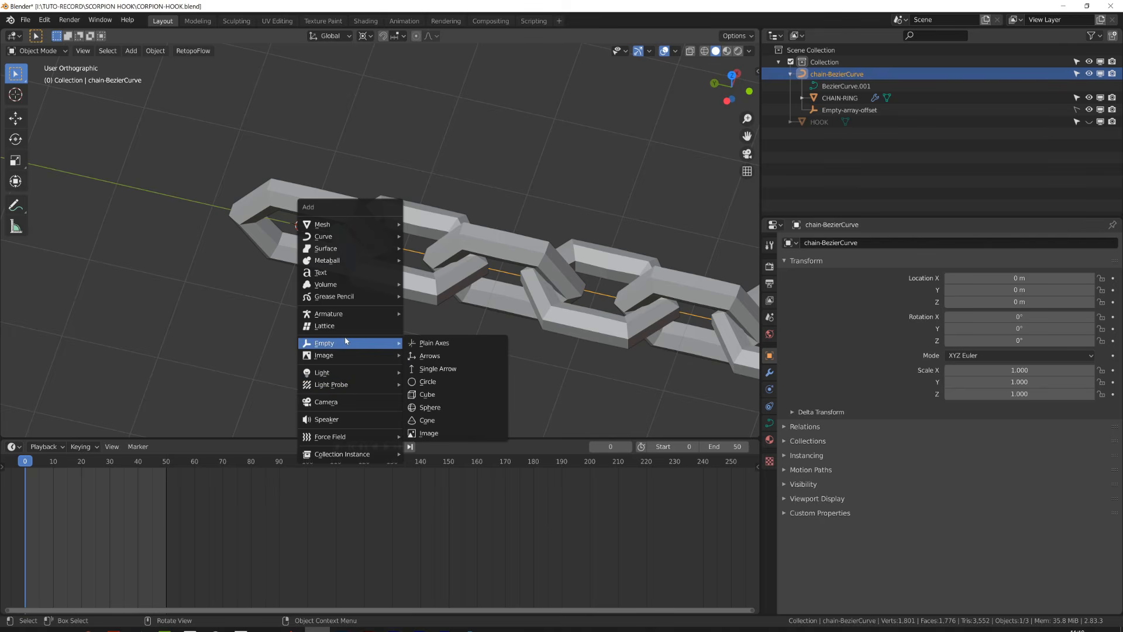
pyautogui.click(430, 344)
# - Add a Hook modifier to the curve and pick the new Empty as its hook object
pyautogui.scroll(-6, 395, 310)
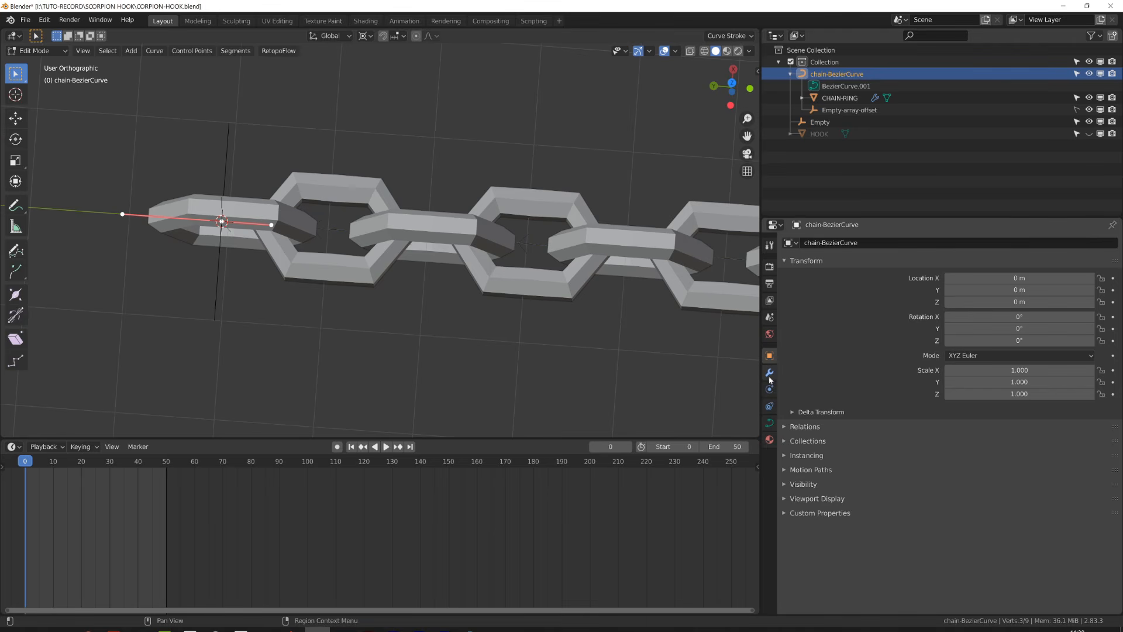
pyautogui.click(770, 372)
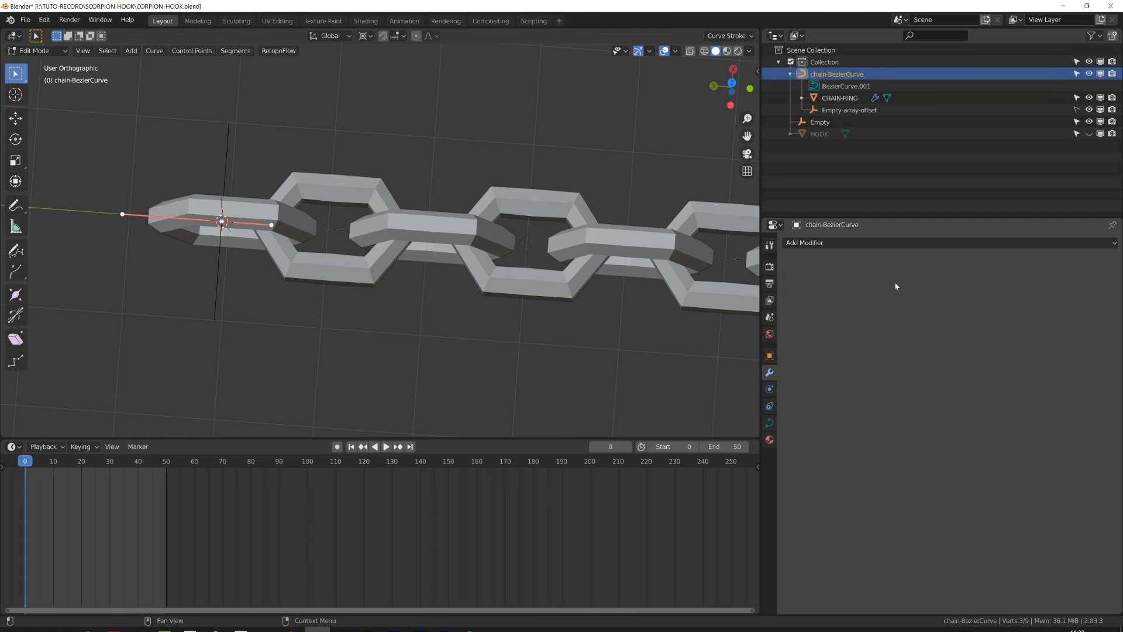
pyautogui.click(899, 243)
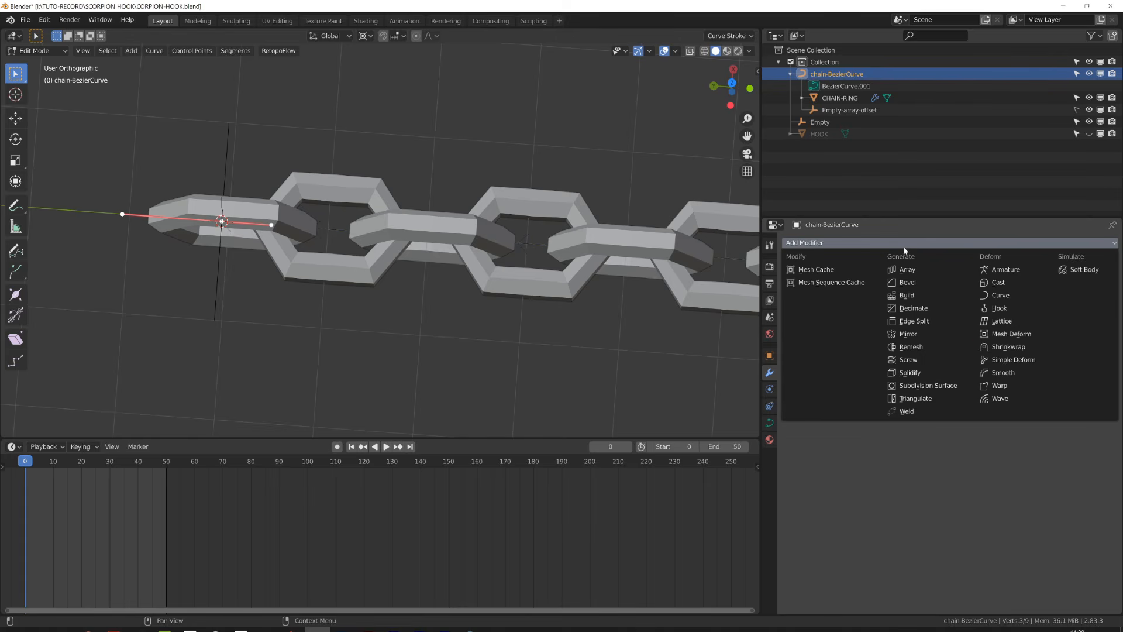
pyautogui.click(998, 312)
pyautogui.moveTo(358, 318); pyautogui.dragTo(326, 279, button='middle')
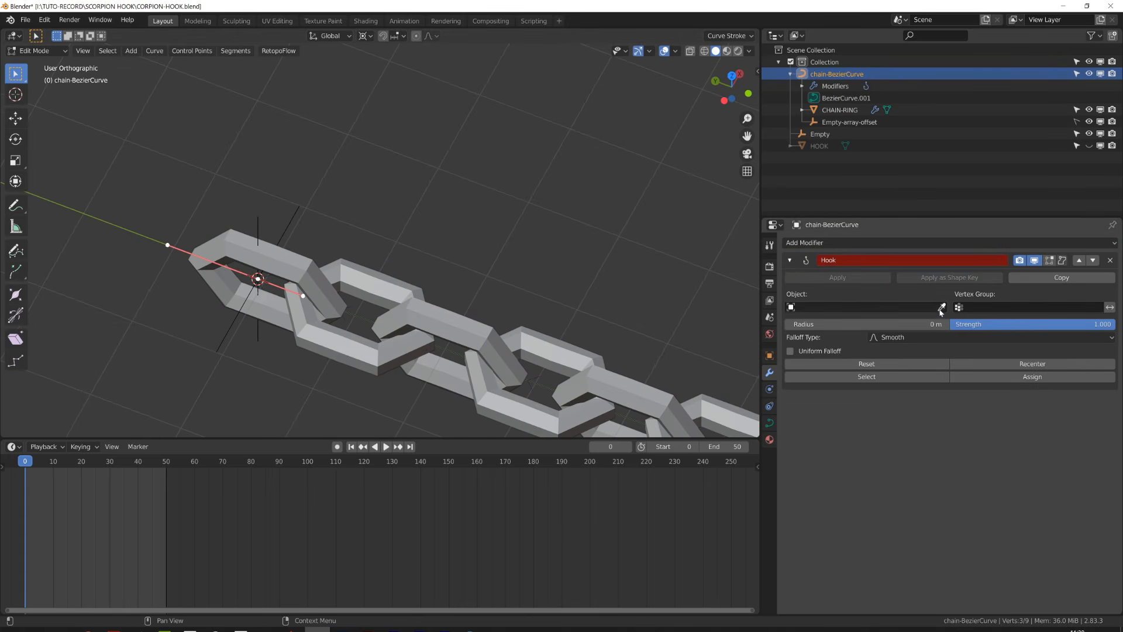
pyautogui.click(296, 211)
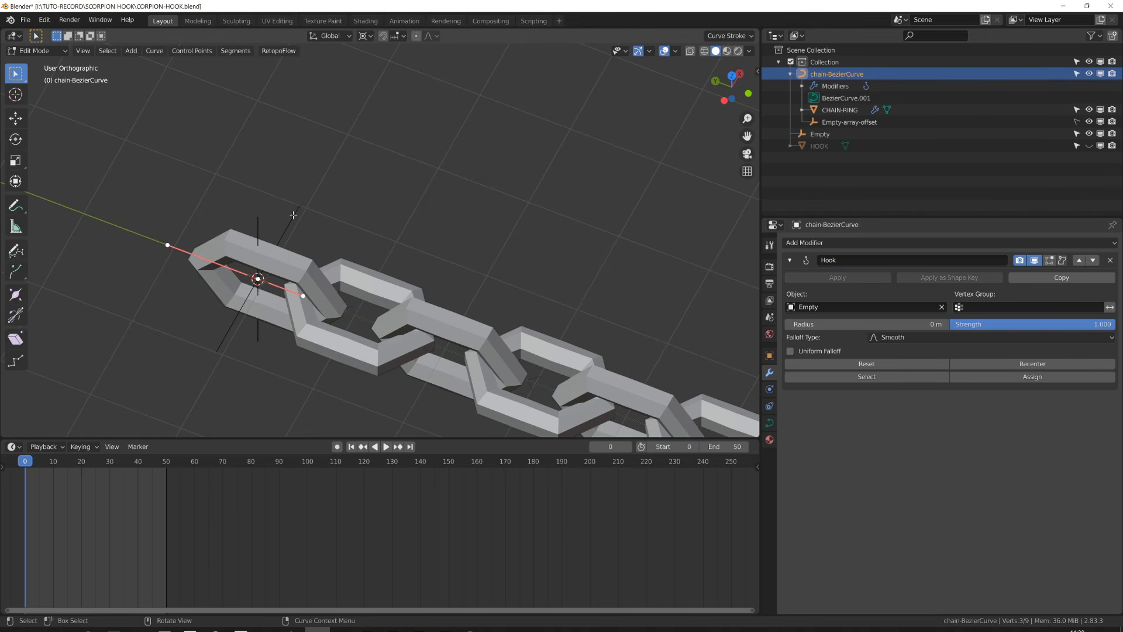
pyautogui.press('Tab')
pyautogui.click(295, 217)
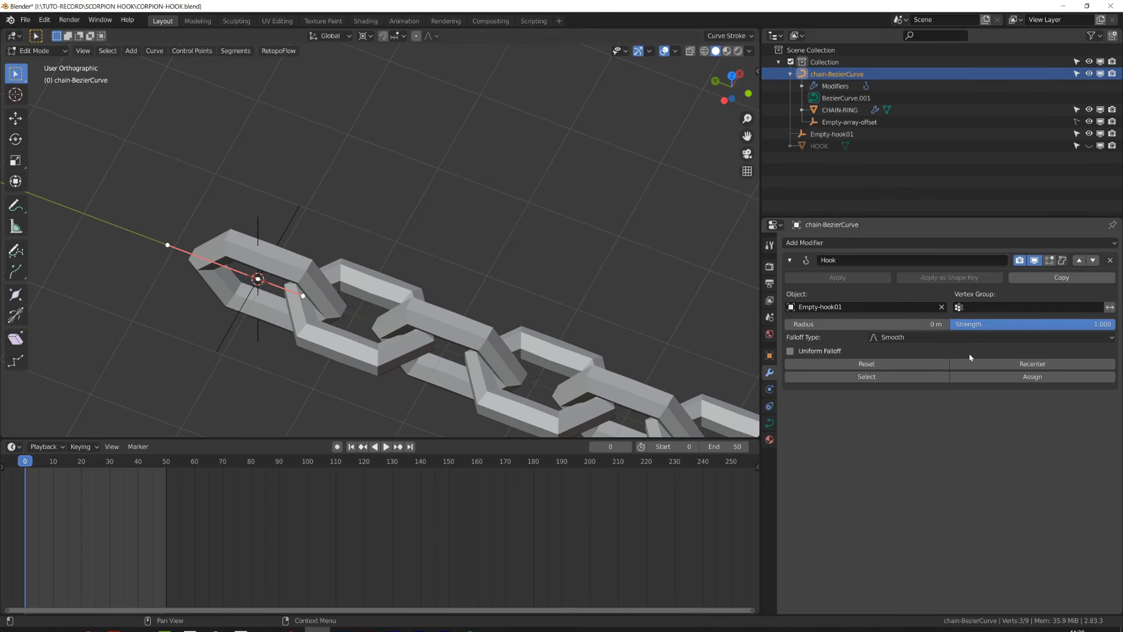
pyautogui.press('Tab')
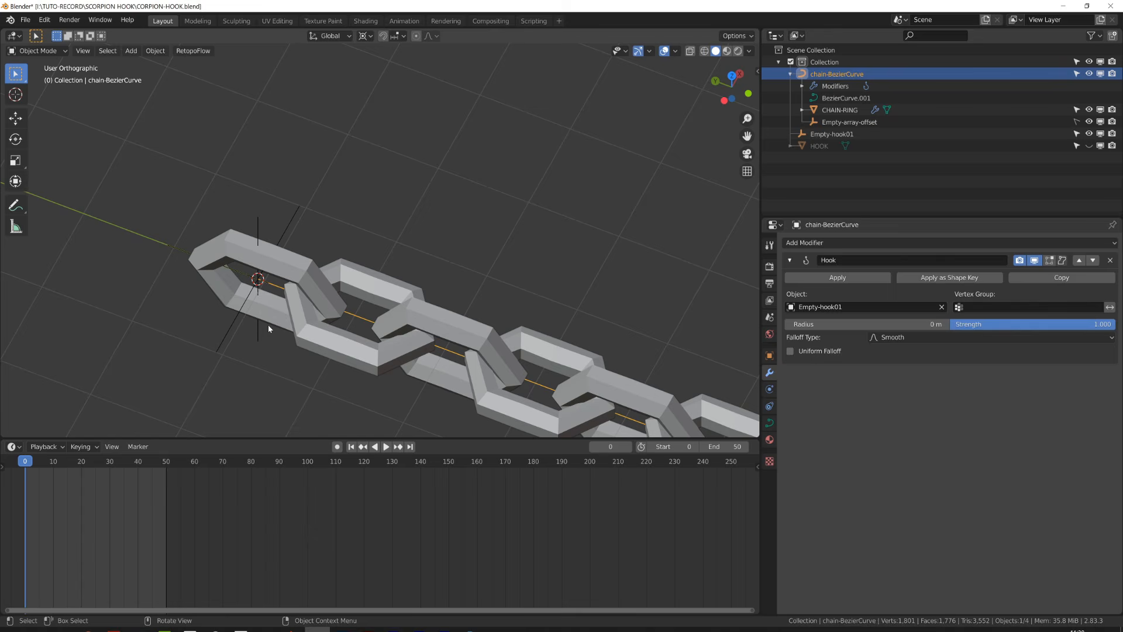
# - Try rotating and scaling Empty-hook01 to test the hook, then clear and undo the changes
pyautogui.click(232, 335)
pyautogui.scroll(-8, 248, 293)
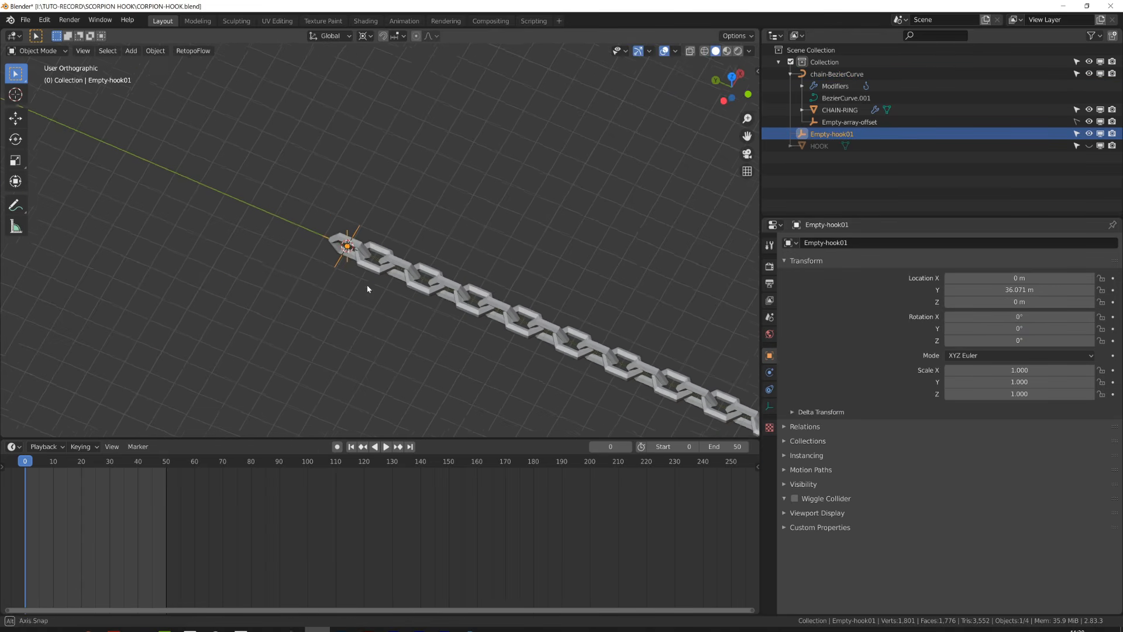
pyautogui.press('g')
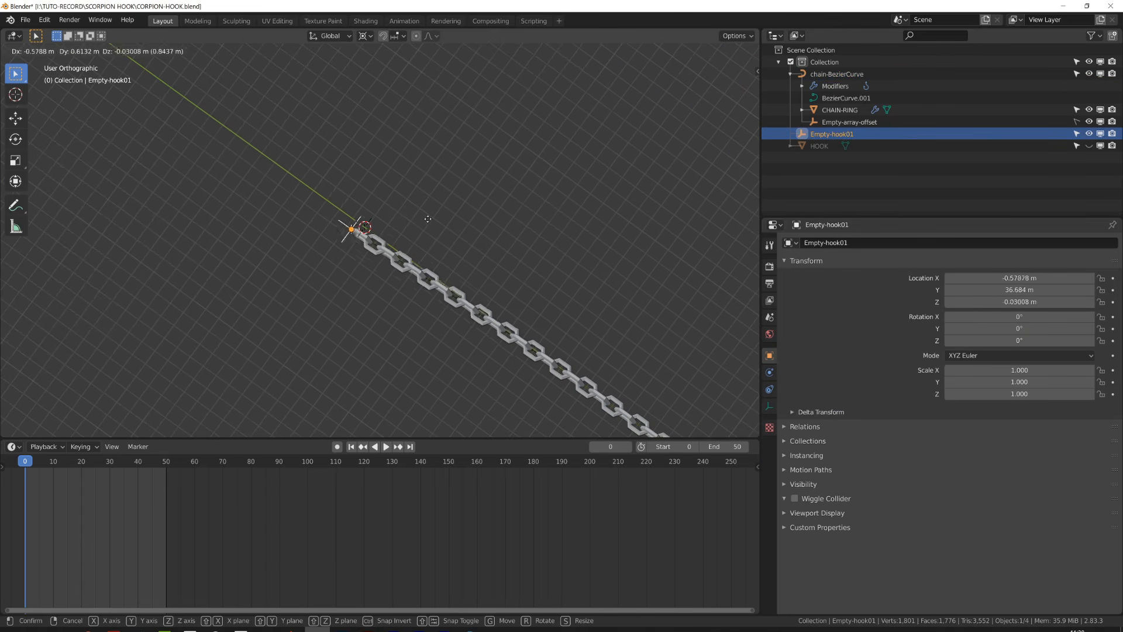
pyautogui.rightClick(446, 193)
pyautogui.scroll(-5, 555, 198)
pyautogui.moveTo(555, 199); pyautogui.dragTo(452, 209, button='middle')
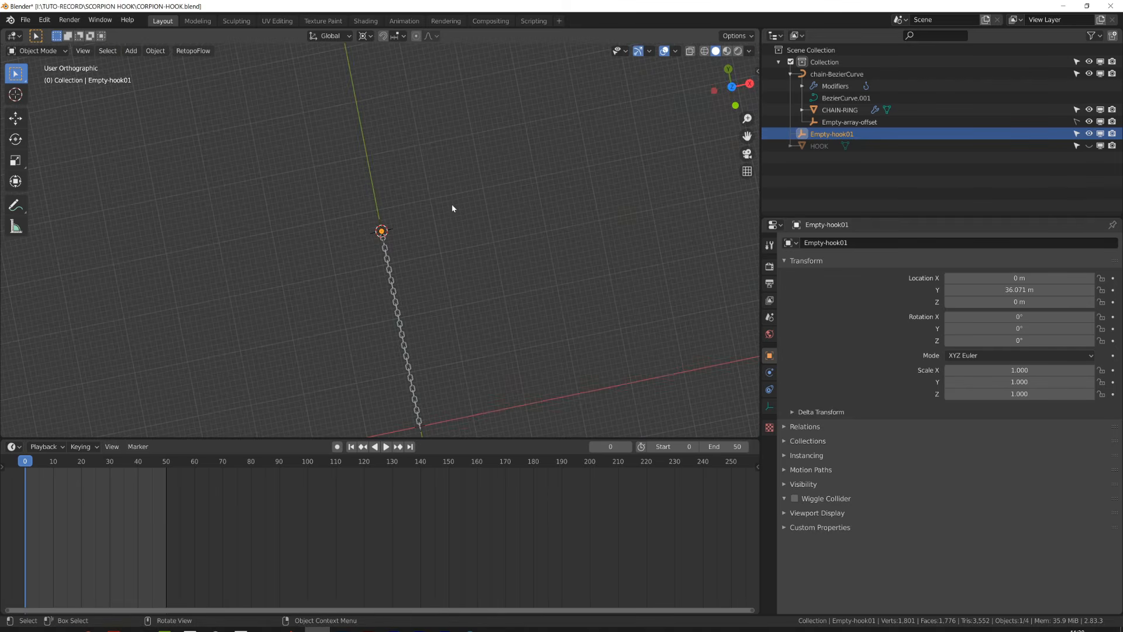
pyautogui.press('r')
pyautogui.click(439, 258)
pyautogui.press('s')
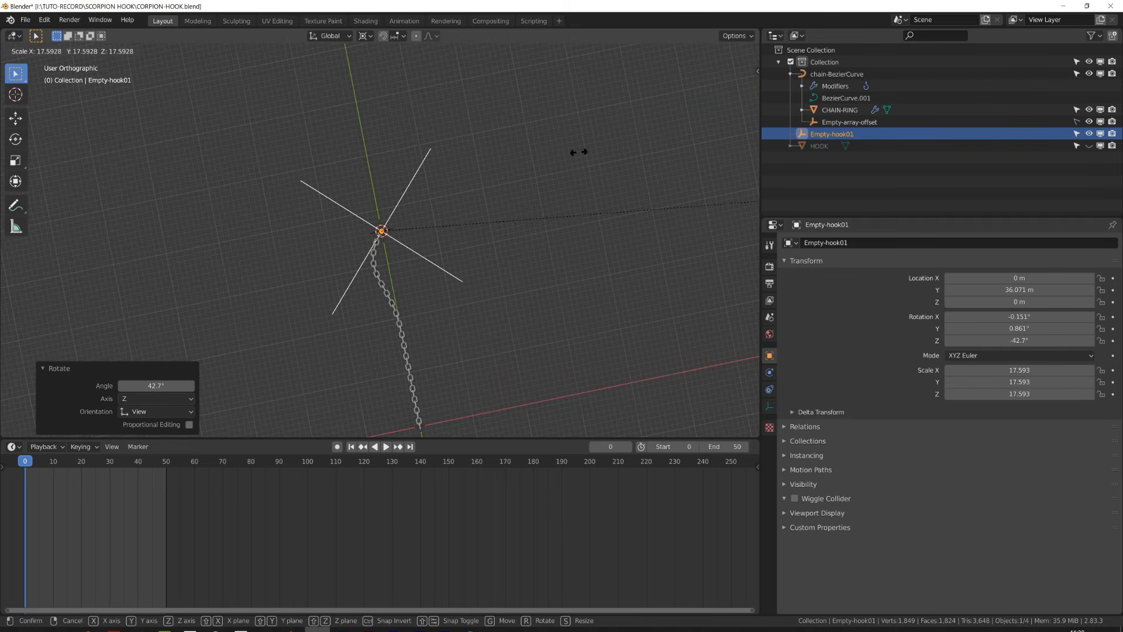
pyautogui.press('Escape')
pyautogui.hotkey('alt', 'r')
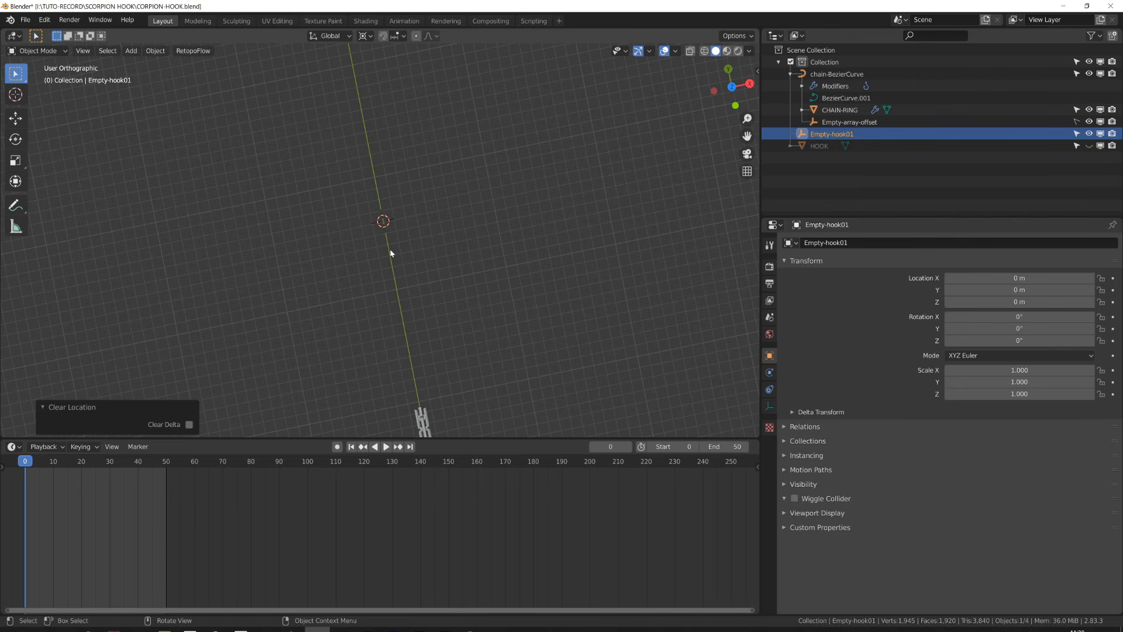
pyautogui.hotkey('ctrl', 'z')
# - Move Empty-hook01 to bend the chain and scale it up to about 1.327
pyautogui.moveTo(390, 253); pyautogui.dragTo(488, 212, button='middle')
pyautogui.press('g')
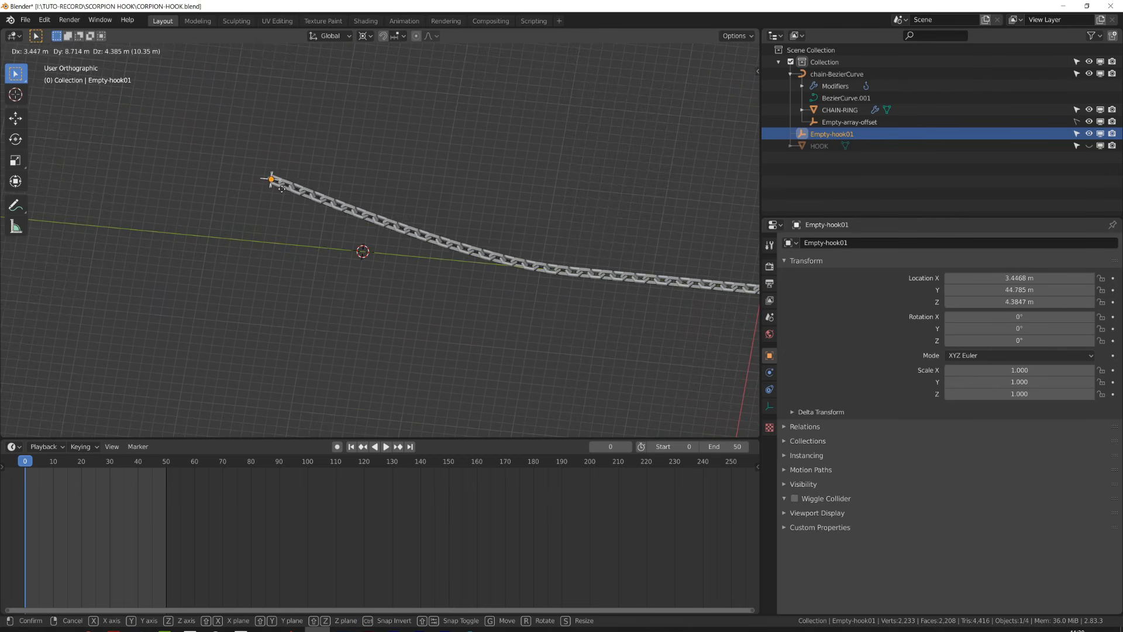
pyautogui.click(231, 292)
pyautogui.press('s')
pyautogui.click(243, 268)
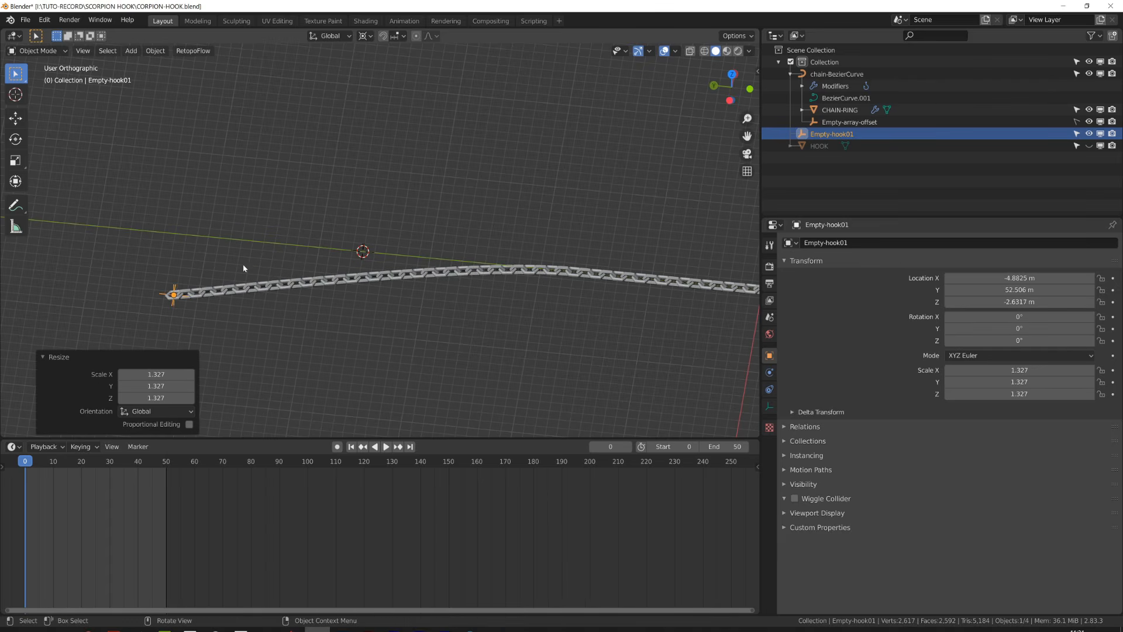
# - Set the transform pivot point to Individual Origins
pyautogui.scroll(-3, 310, 246)
pyautogui.click(363, 38)
pyautogui.click(383, 62)
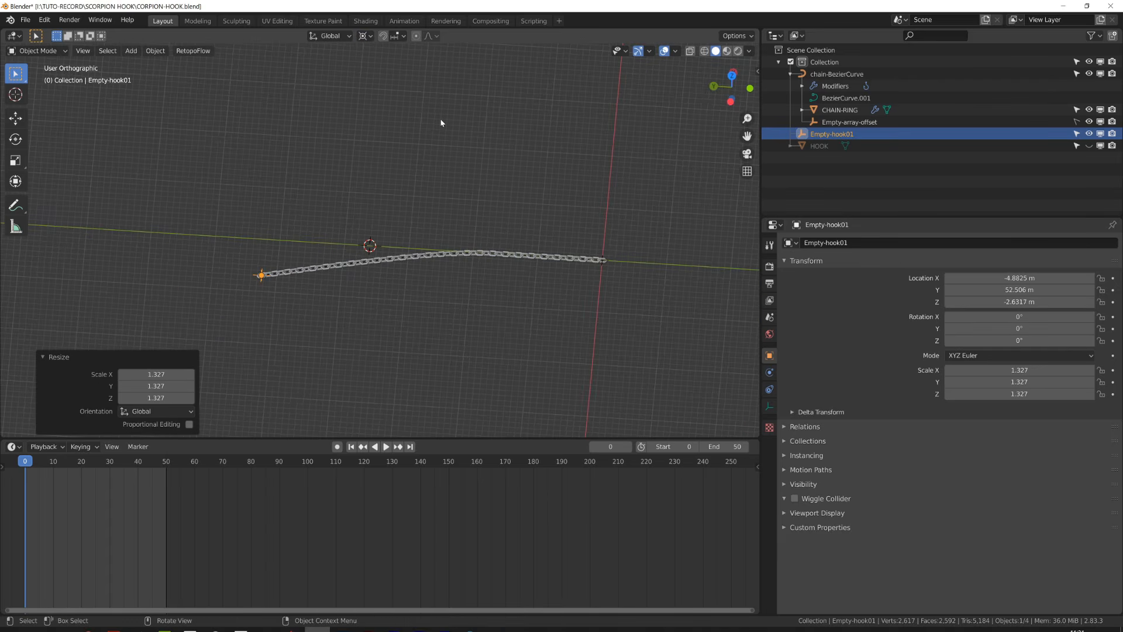
pyautogui.keyDown('shift'); pyautogui.moveTo(504, 299); pyautogui.dragTo(397, 251, button='middle'); pyautogui.keyUp('shift')
pyautogui.click(364, 38)
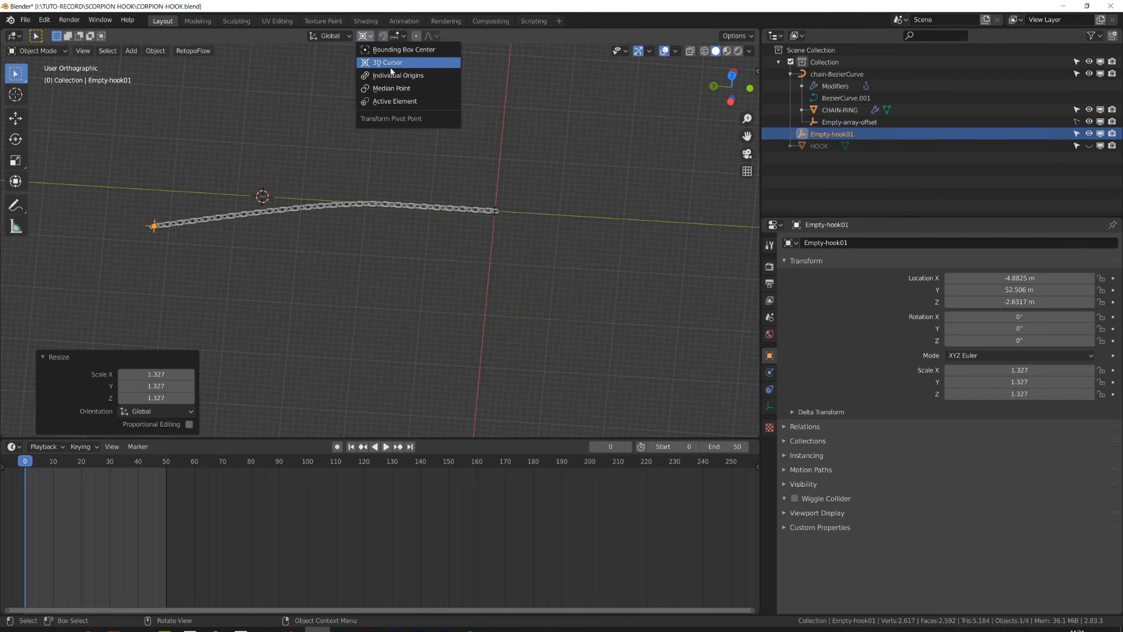
pyautogui.click(390, 75)
# - Try moving the curve object to see how the hooked chain follows
pyautogui.scroll(2, 561, 234)
pyautogui.click(539, 199)
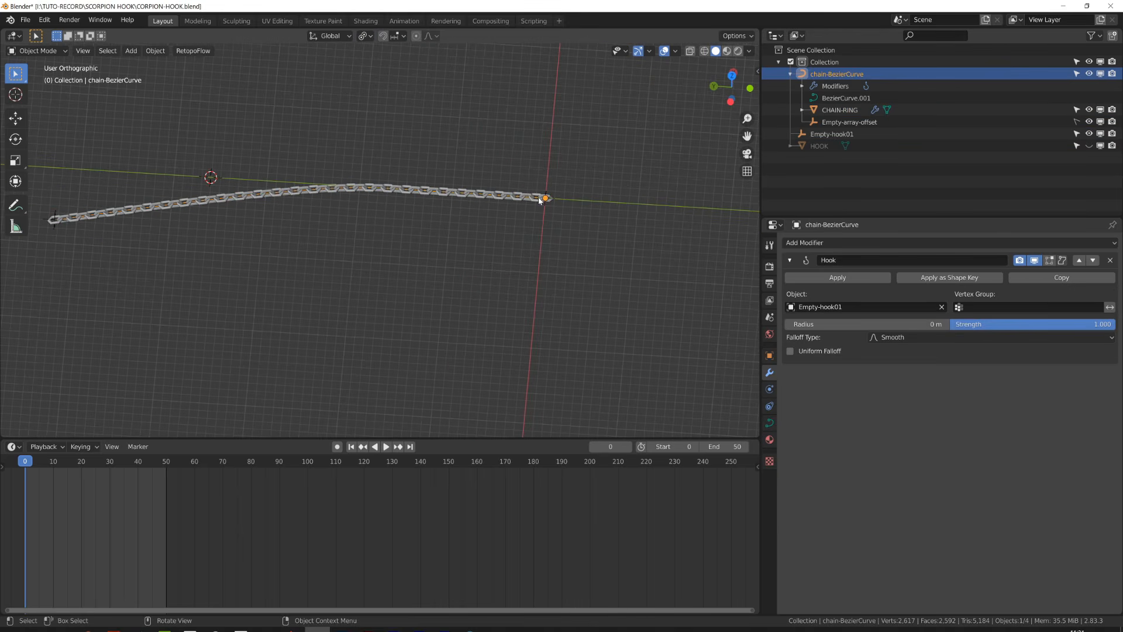
pyautogui.press('g')
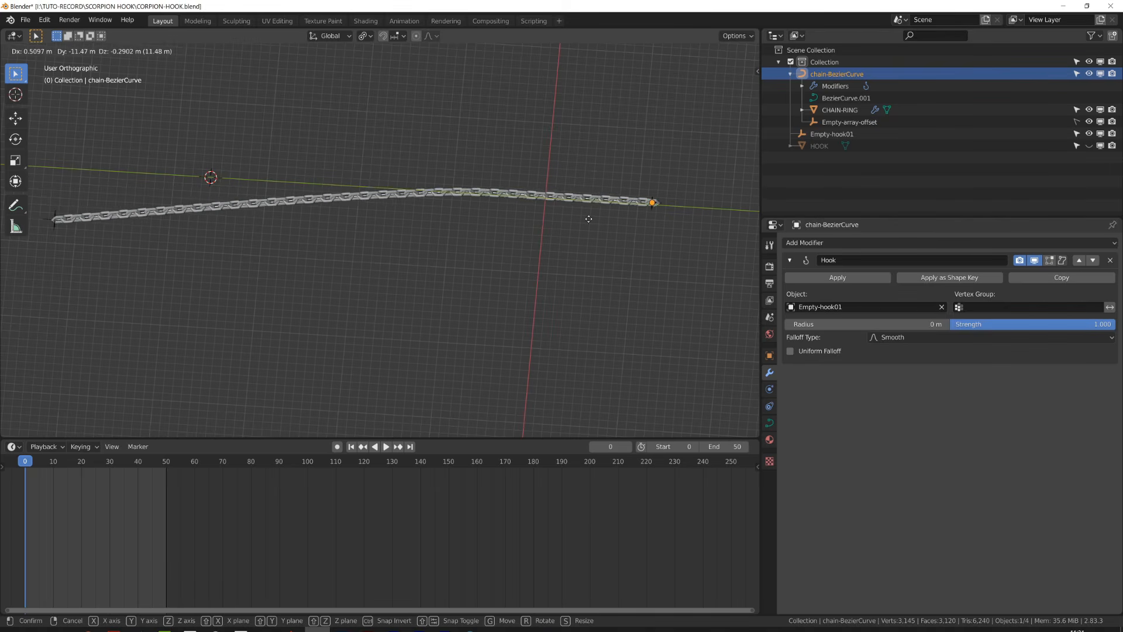
pyautogui.click(669, 222)
pyautogui.press('g')
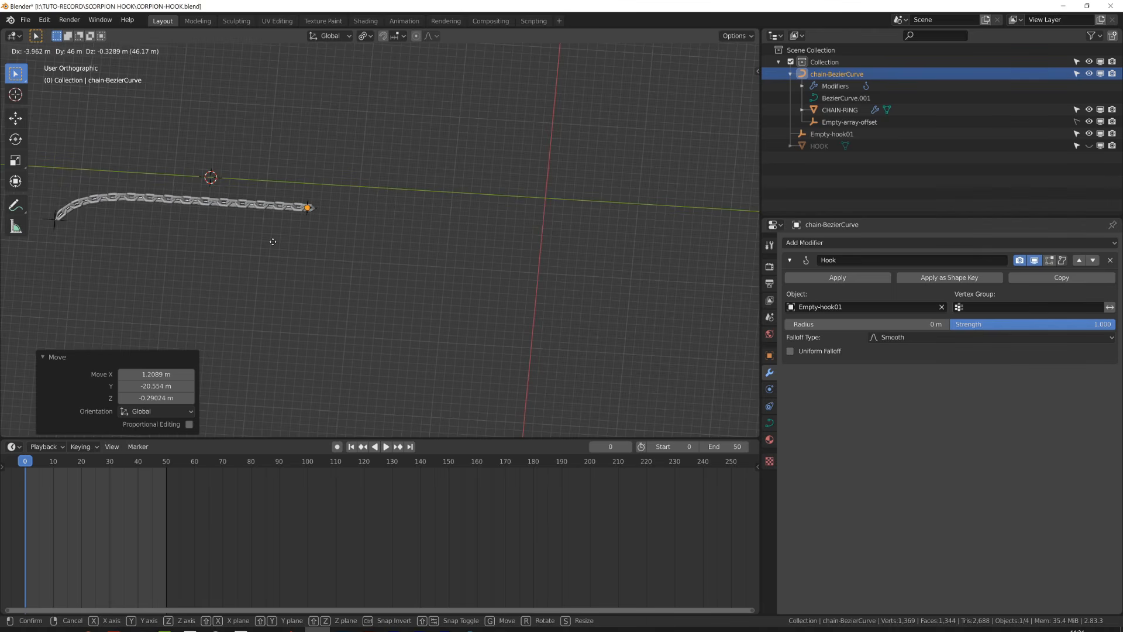
pyautogui.rightClick(541, 231)
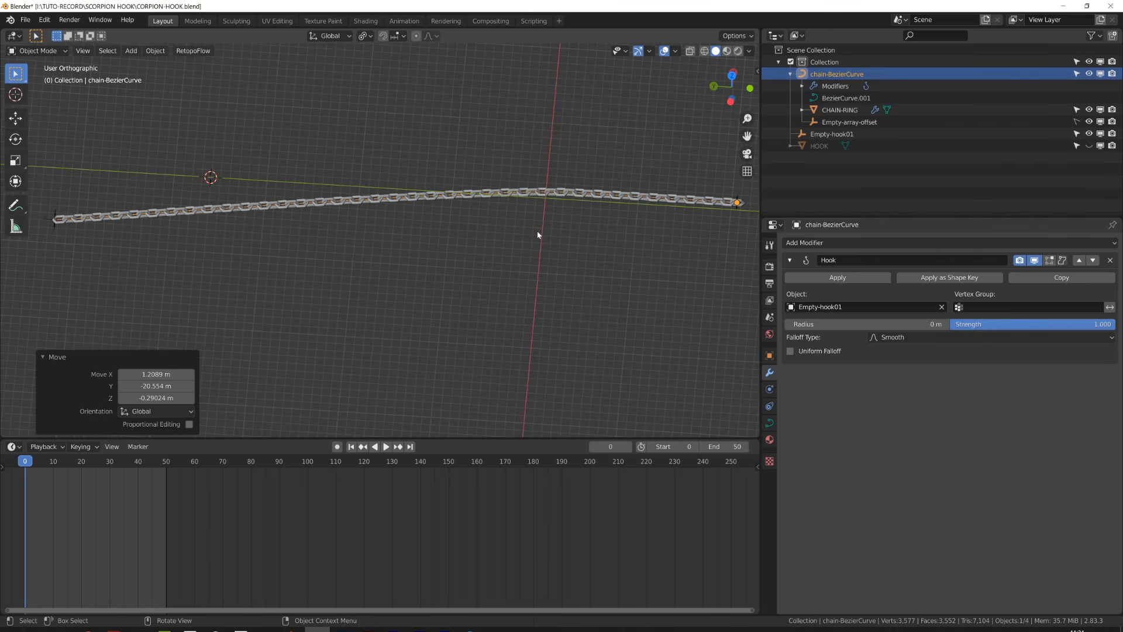
# - Move Empty-hook01 in top view and set its X location to 0 m
pyautogui.keyDown('shift'); pyautogui.moveTo(174, 250); pyautogui.dragTo(256, 259, button='middle'); pyautogui.keyUp('shift')
pyautogui.click(138, 229)
pyautogui.press('KP_7')
pyautogui.press('g')
pyautogui.click(406, 261)
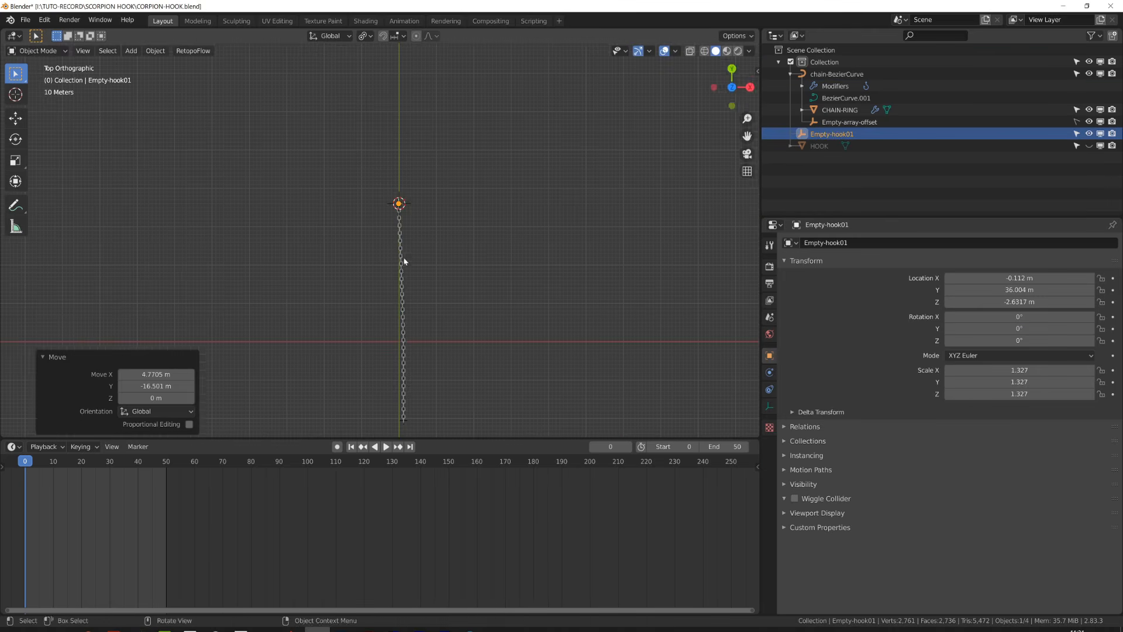
pyautogui.press('n')
pyautogui.doubleClick(682, 95)
pyautogui.write('0')
pyautogui.press('Return')
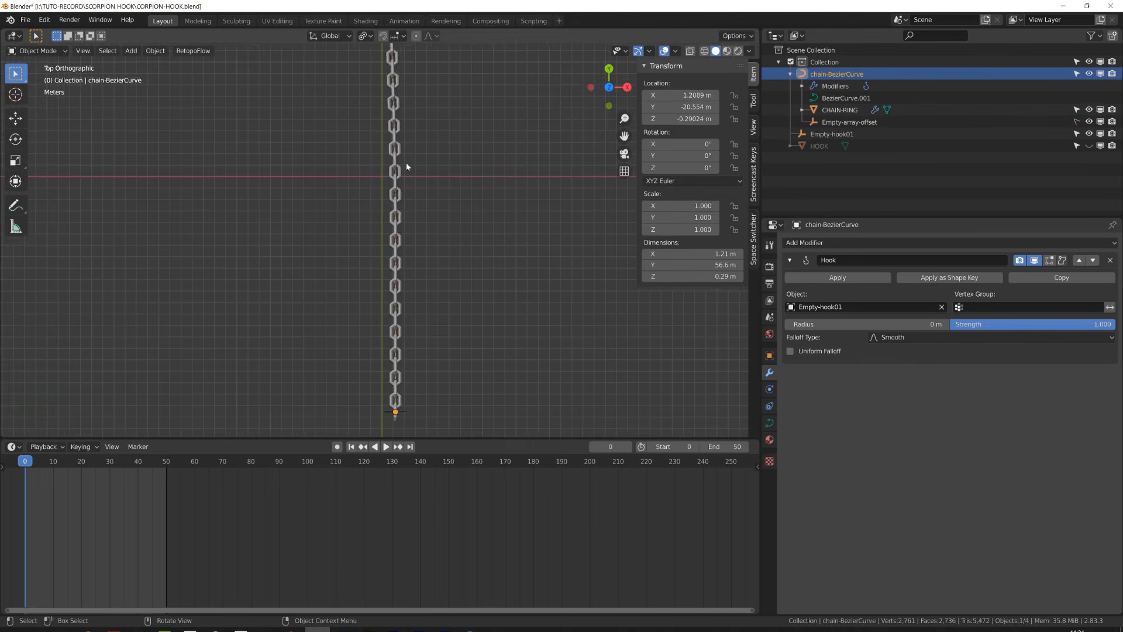
# - Clear the curve object's location back to the origin
pyautogui.click(396, 314)
pyautogui.click(396, 314)
pyautogui.hotkey('alt', 'g')
pyautogui.scroll(4, 396, 283)
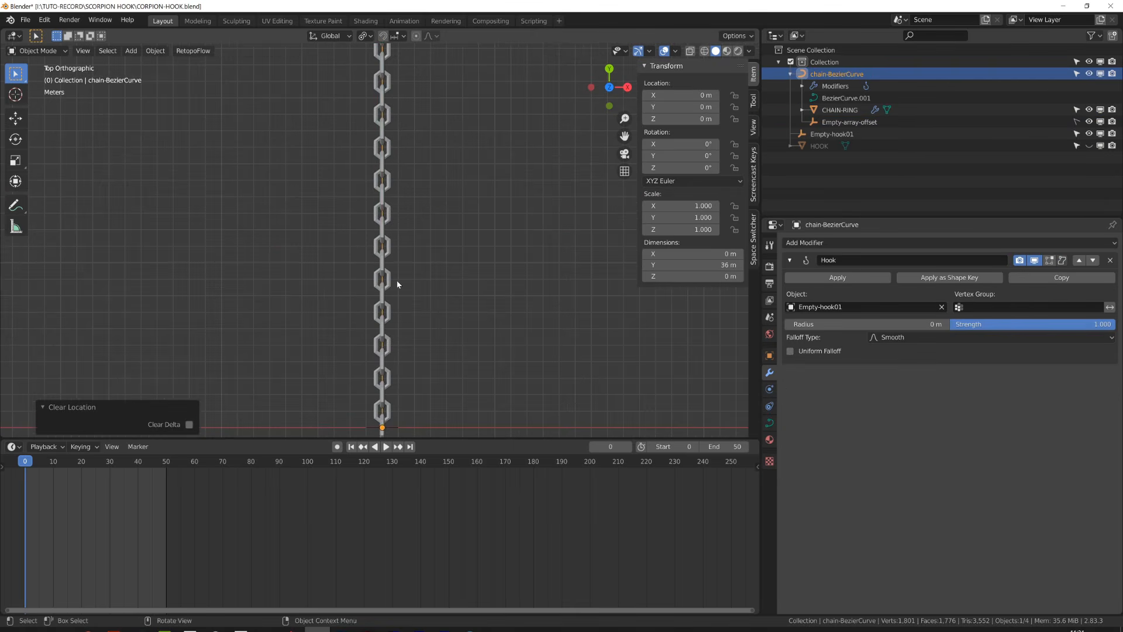
# - Snap the 3D cursor to the curve's selected point and add a plain axes Empty there
pyautogui.press('Tab')
pyautogui.hotkey('shift', 's')
pyautogui.press('Tab')
pyautogui.hotkey('shift', 'a')
pyautogui.click(503, 226)
# - Select the curve's control points and add another plain axes Empty at the 3D cursor
pyautogui.moveTo(280, 305); pyautogui.dragTo(404, 269, button='middle')
pyautogui.click(346, 273)
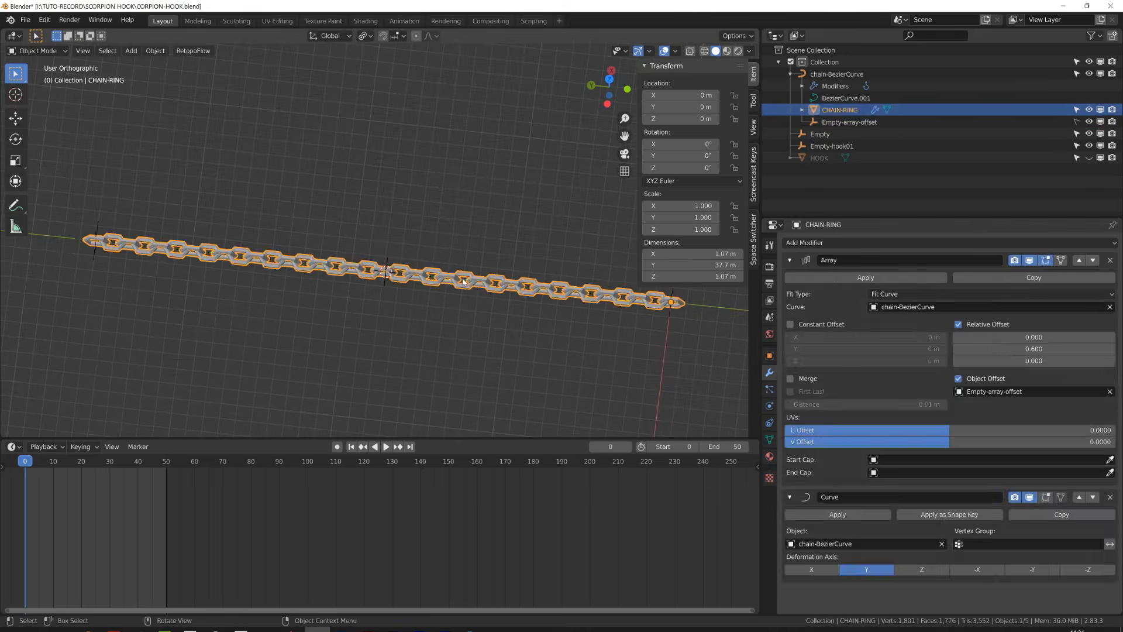
pyautogui.click(346, 274)
pyautogui.press('Tab')
pyautogui.press('a')
pyautogui.rightClick(136, 238)
pyautogui.click(136, 238)
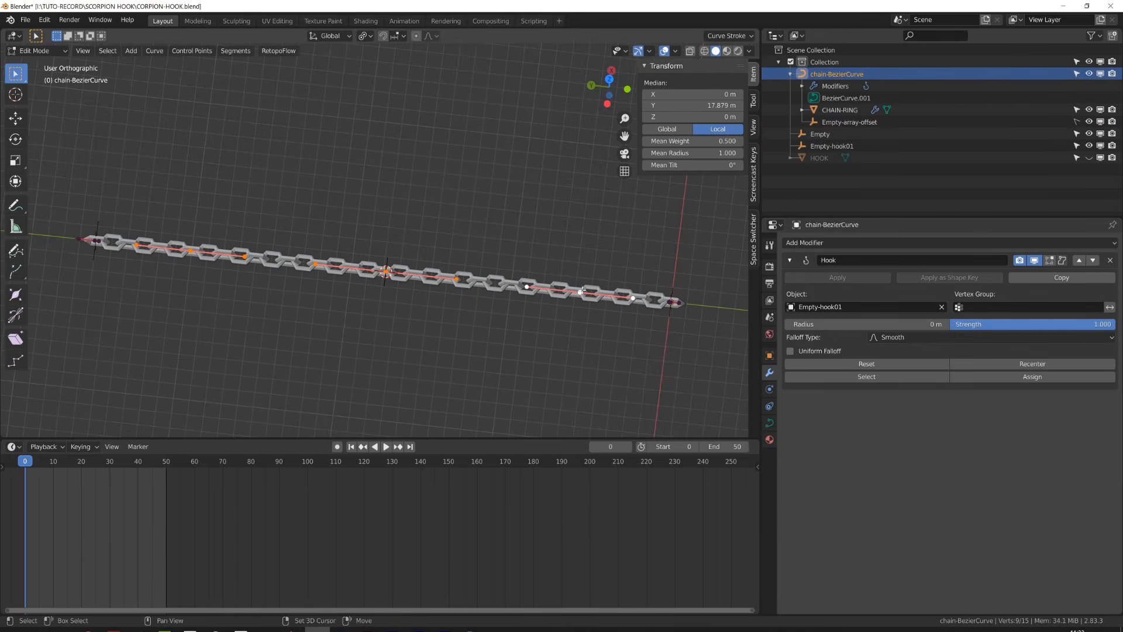
pyautogui.press('Tab')
pyautogui.hotkey('shift', 'a')
pyautogui.moveTo(209, 321)
pyautogui.click(301, 319)
pyautogui.press('Tab')
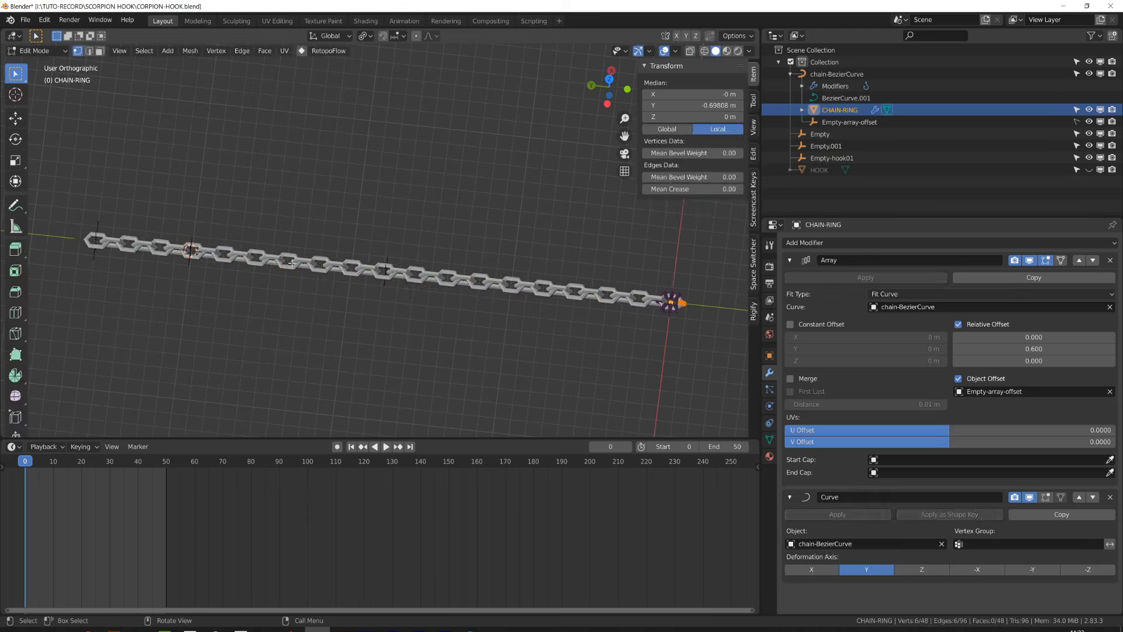
# - Snap the 3D cursor to another control point and add a plain axes Empty there
pyautogui.click(281, 260)
pyautogui.hotkey('shift', 's')
pyautogui.click(287, 390)
pyautogui.press('Tab')
pyautogui.hotkey('shift', 'a')
pyautogui.click(395, 294)
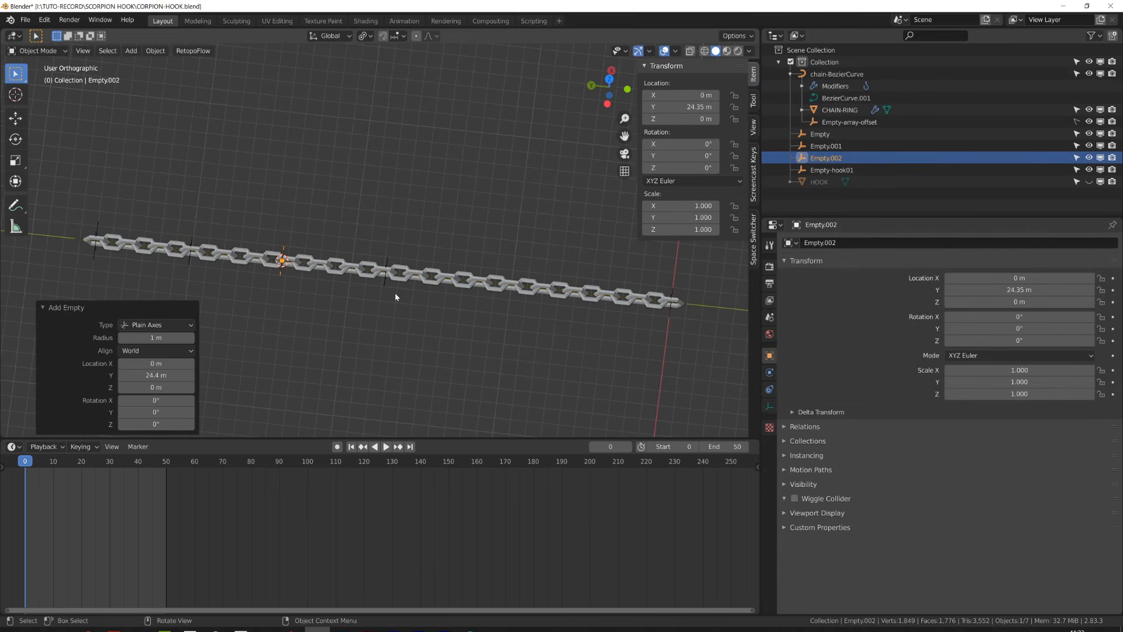
# - Hide CHAIN-RING and turn on snapping in top view
pyautogui.click(1088, 110)
pyautogui.click(270, 271)
pyautogui.click(281, 262)
pyautogui.press('KP_7')
pyautogui.scroll(-5, 351, 88)
pyautogui.click(382, 35)
pyautogui.click(398, 36)
pyautogui.click(386, 86)
pyautogui.scroll(2, 386, 76)
# - Duplicate the Empty and place the copy on the curve
pyautogui.hotkey('shift', 'd')
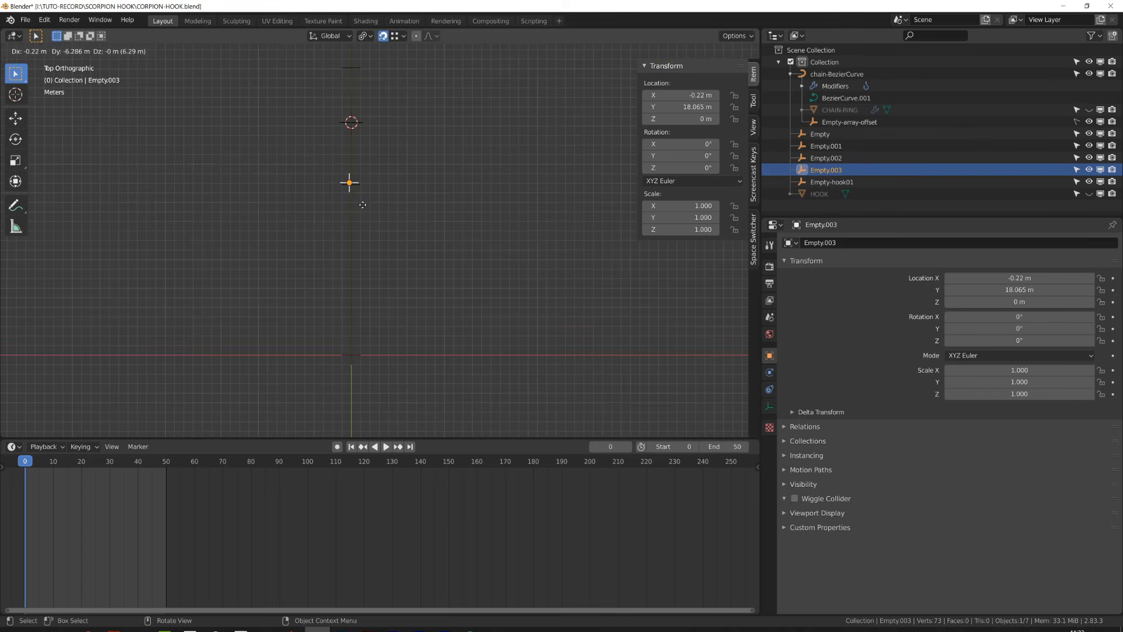
pyautogui.click(355, 271)
pyautogui.press('alt')
pyautogui.moveTo(355, 251); pyautogui.dragTo(394, 260, button='middle')
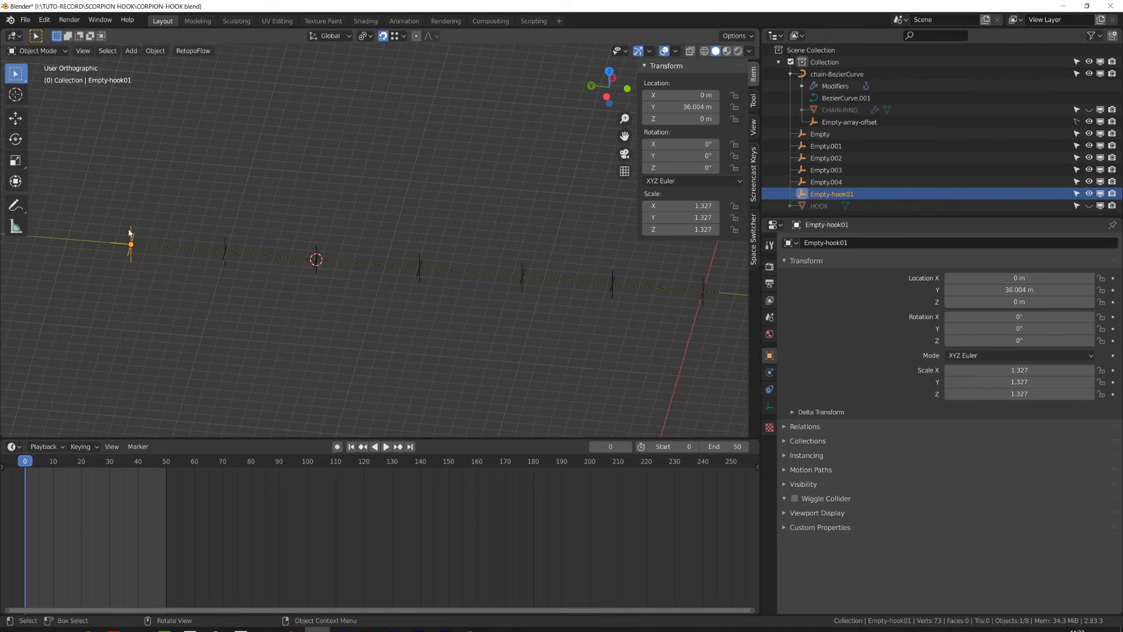
# - Rename the middle Empty as Empty-hook03
pyautogui.click(315, 259)
pyautogui.doubleClick(827, 243)
pyautogui.write('Empty-hook03')
# - Rename the next Empty along the curve as Empty-hook04
pyautogui.click(420, 268)
pyautogui.doubleClick(827, 242)
pyautogui.write('Empty-hook04')
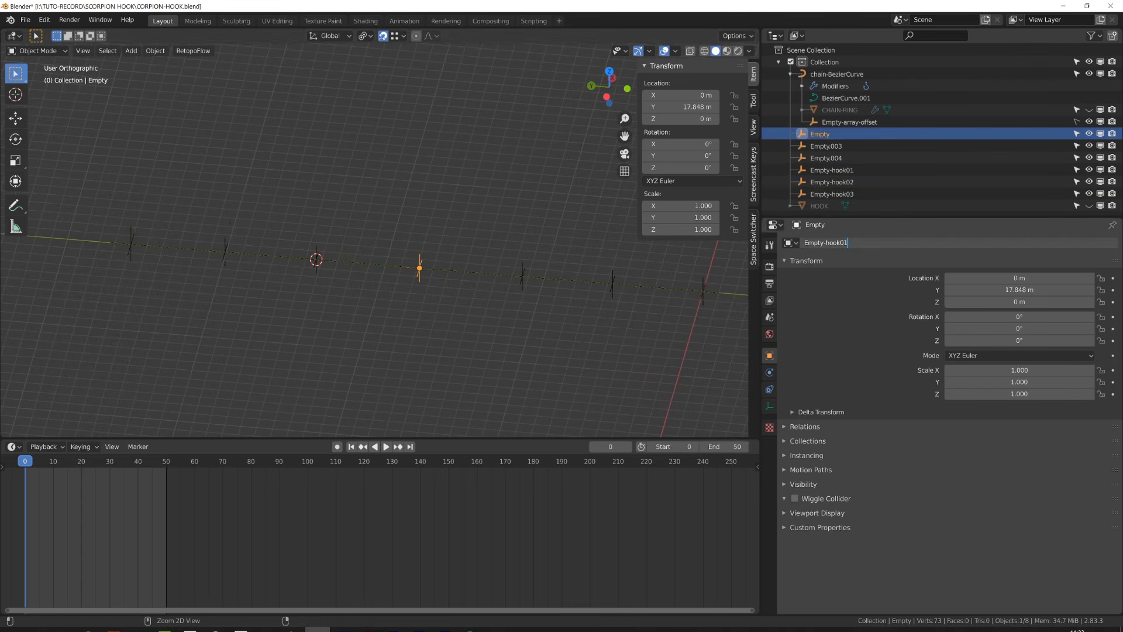
# - Rename the following Empty as Empty-hook05
pyautogui.click(522, 276)
pyautogui.write('Empty-hook05')
pyautogui.click(615, 276)
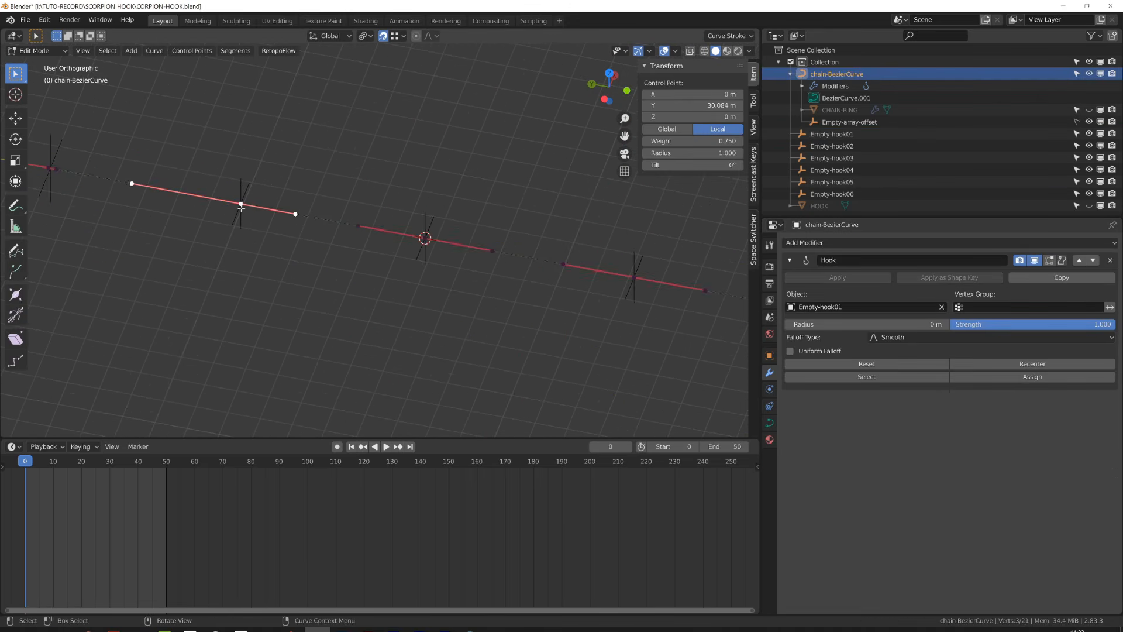
# - Duplicate the Hook modifier on the curve to add more hook modifiers
pyautogui.click(1061, 277)
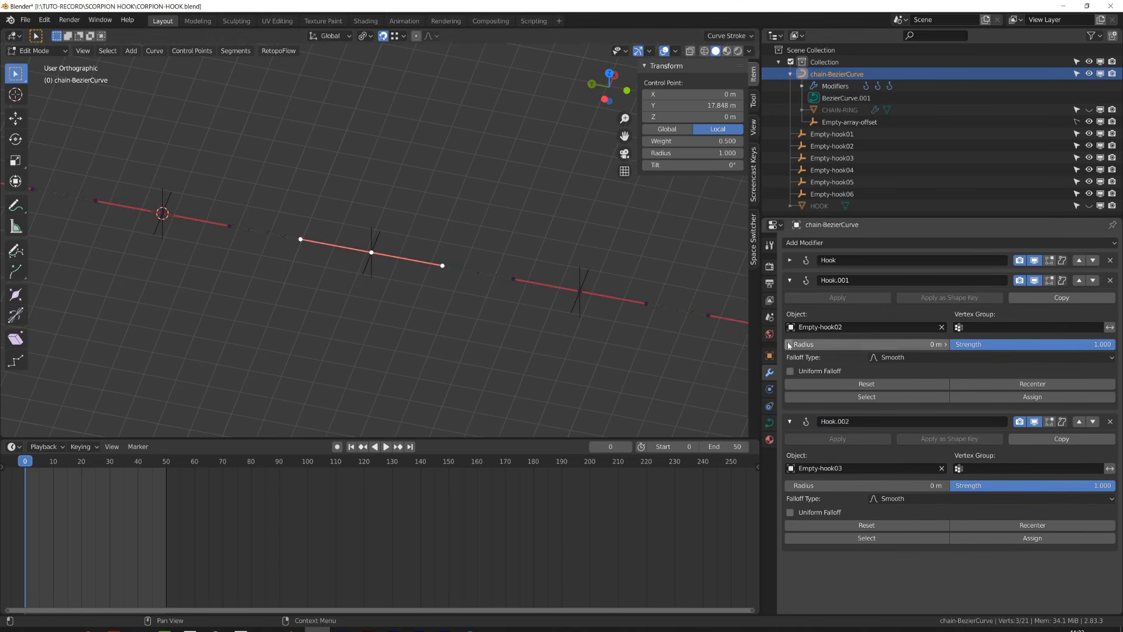
pyautogui.click(1061, 439)
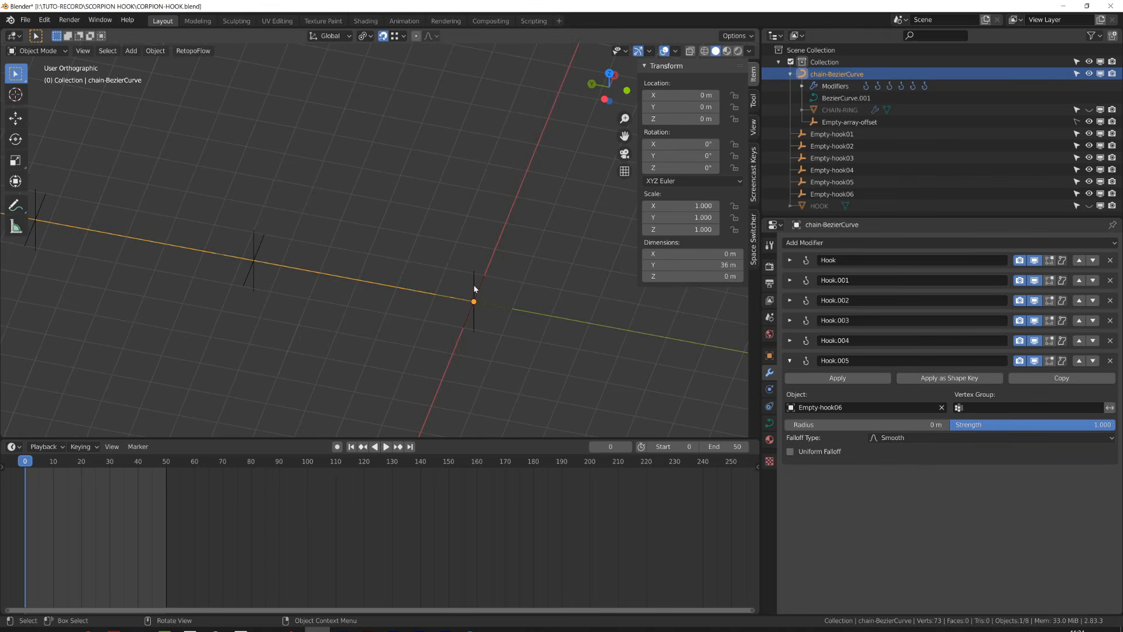
# - Inspect the chain ring's Array and Curve modifiers and the curve's data properties
pyautogui.click(335, 293)
pyautogui.press('g')
pyautogui.click(423, 321)
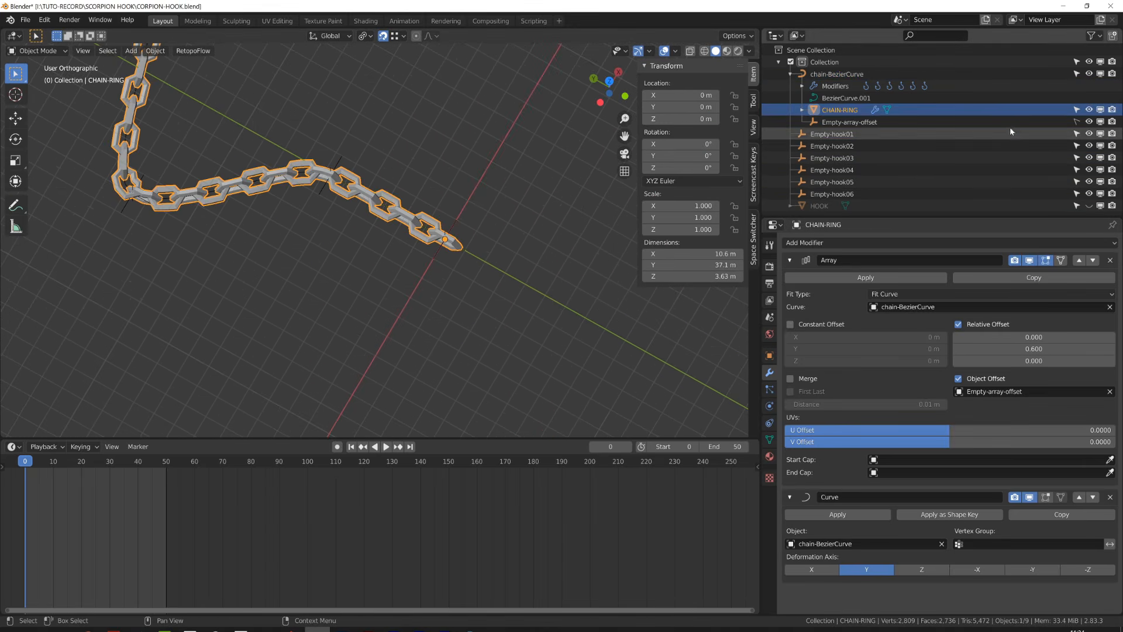
pyautogui.click(849, 122)
pyautogui.click(769, 406)
pyautogui.click(1023, 257)
pyautogui.click(971, 311)
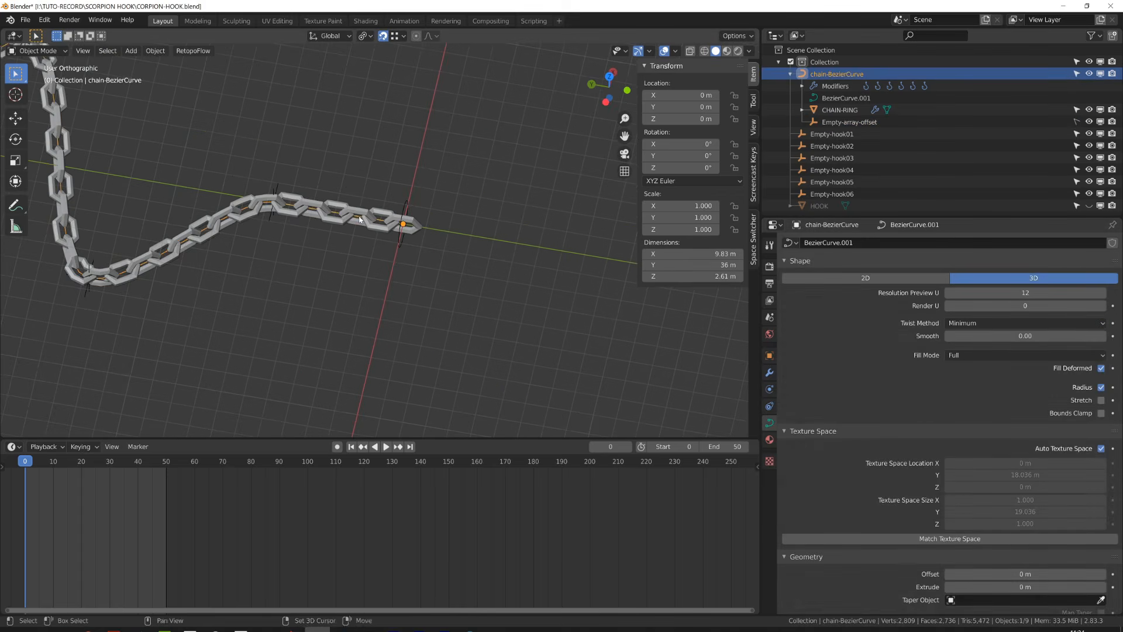
# - Add a Sphere Empty at the origin and name it Empty-curve-root
pyautogui.scroll(4, 401, 236)
pyautogui.hotkey('shift', 'a')
pyautogui.click(585, 319)
pyautogui.click(769, 355)
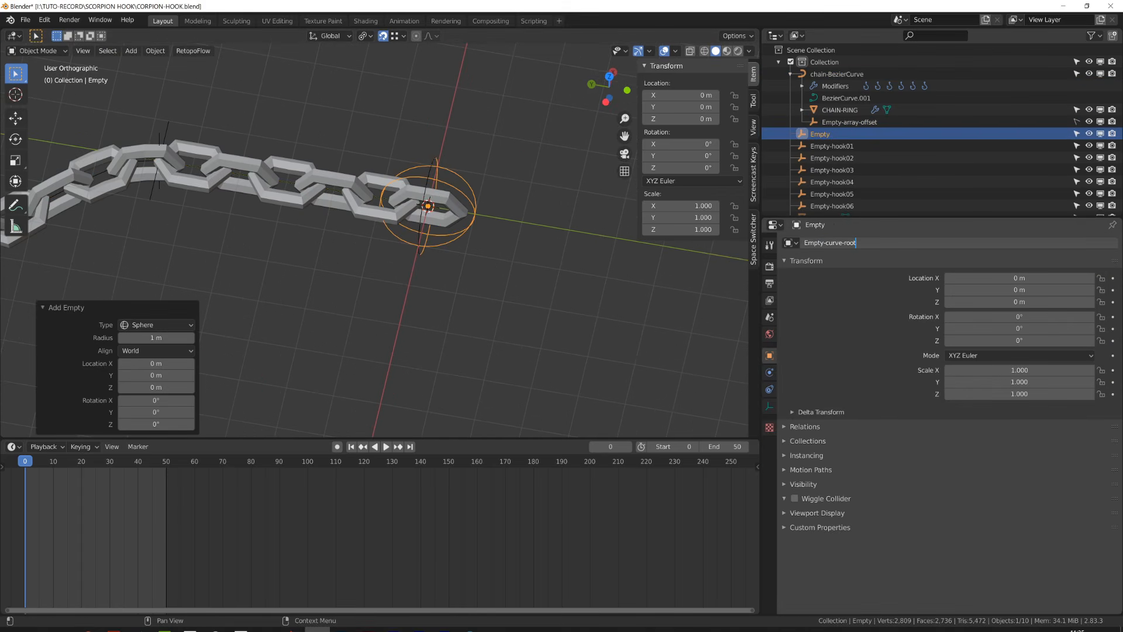
pyautogui.click(378, 197)
pyautogui.keyDown('shift'); pyautogui.click(453, 235); pyautogui.keyUp('shift')
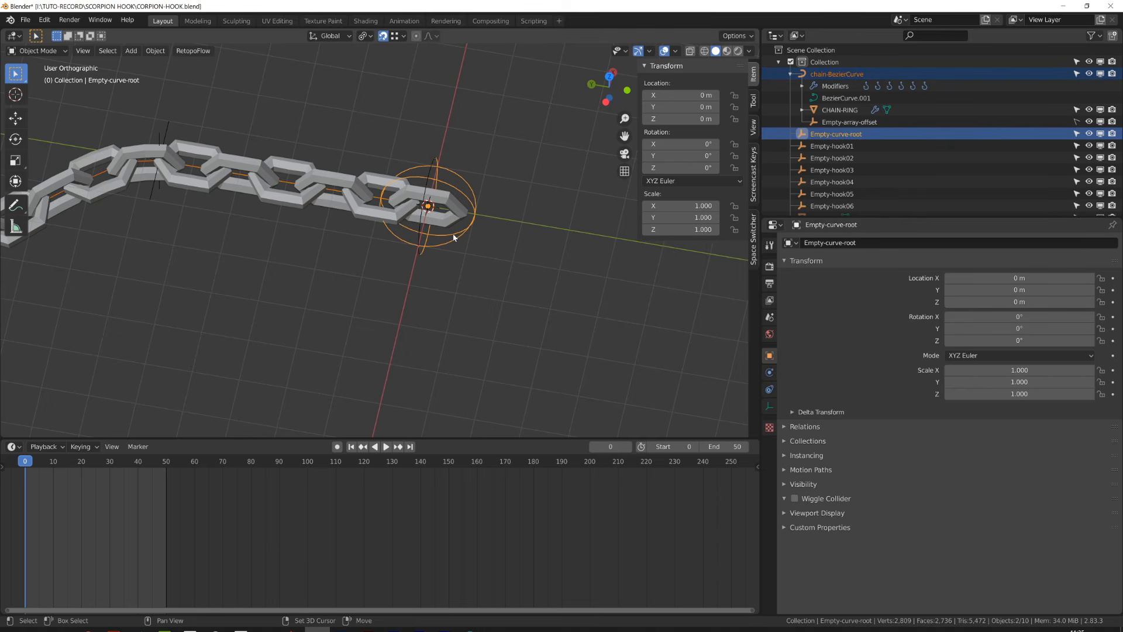
# - Parent the chain curve to Empty-curve-root as Object
pyautogui.hotkey('ctrl', 'p')
pyautogui.click(454, 235)
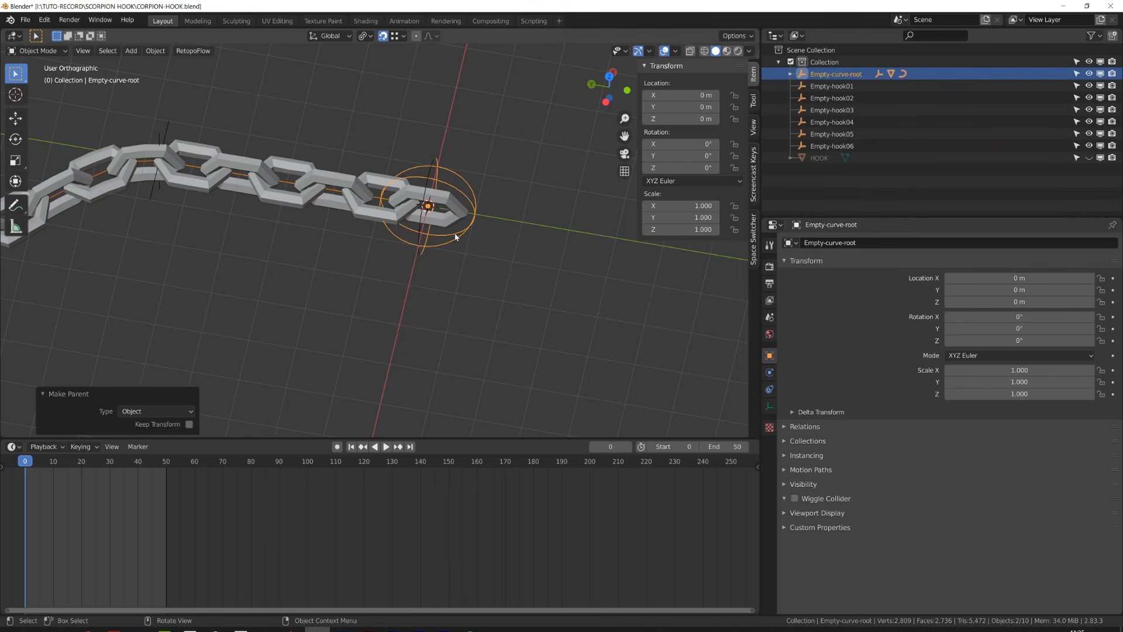
# - Unhide the HOOK object and rotate it 180° around the Z axis
pyautogui.click(1088, 158)
pyautogui.scroll(-3, 322, 238)
pyautogui.click(217, 191)
pyautogui.press('KP_7')
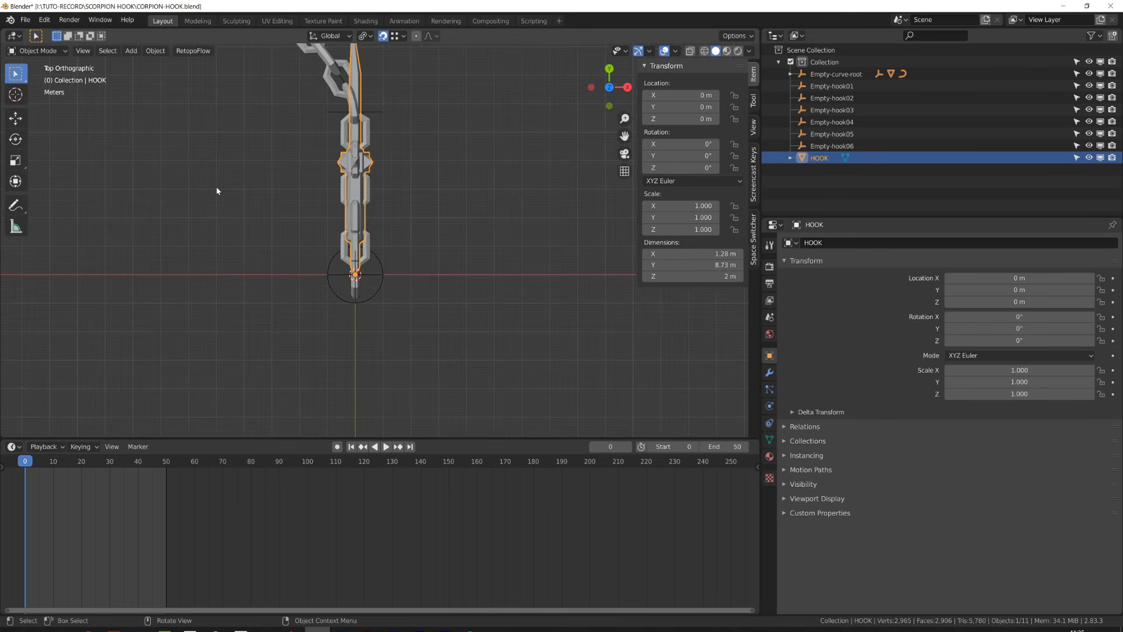
pyautogui.write('rz180')
pyautogui.press('Return')
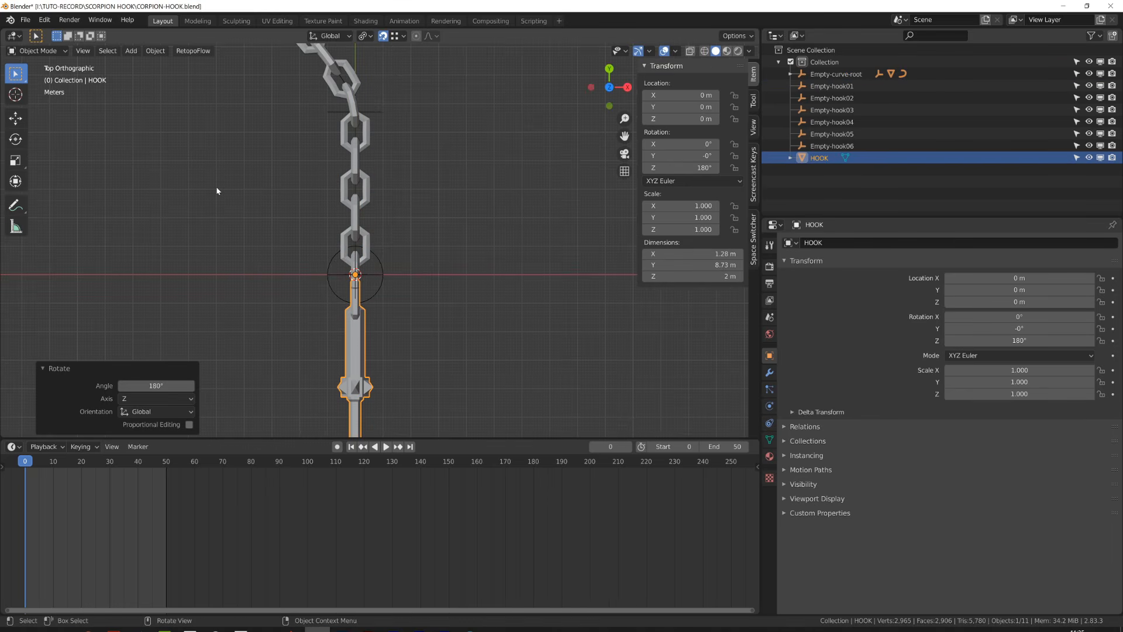
# - Rotate the HOOK 90° around the Y axis, then undo that rotation
pyautogui.moveTo(280, 225); pyautogui.dragTo(408, 213, button='middle')
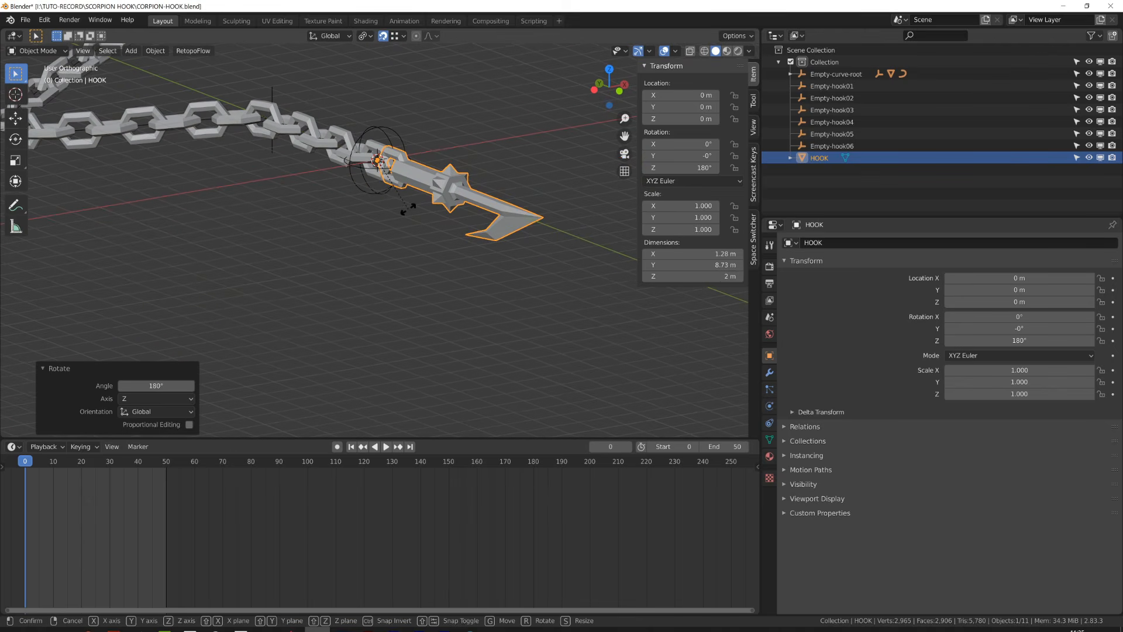
pyautogui.press('r')
pyautogui.press('Return')
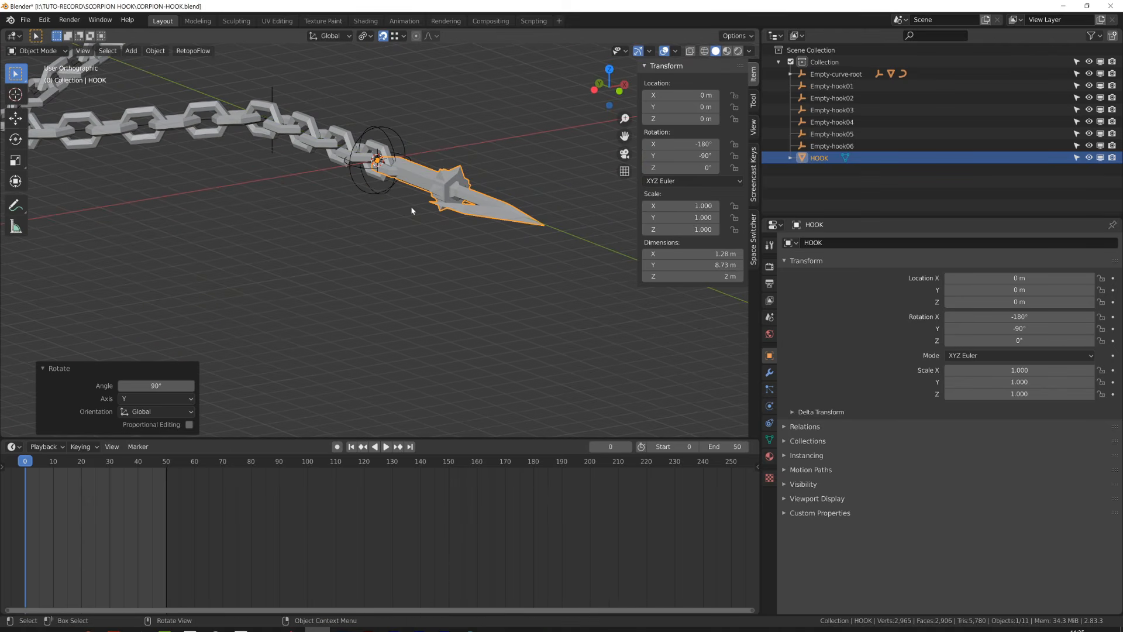
pyautogui.moveTo(410, 206); pyautogui.dragTo(455, 262, button='middle')
pyautogui.hotkey('ctrl', 'z')
# - In Edit Mode, rotate the hook's linked guard piece 90° around the Y axis
pyautogui.press('Tab')
pyautogui.hotkey('alt', 'a')
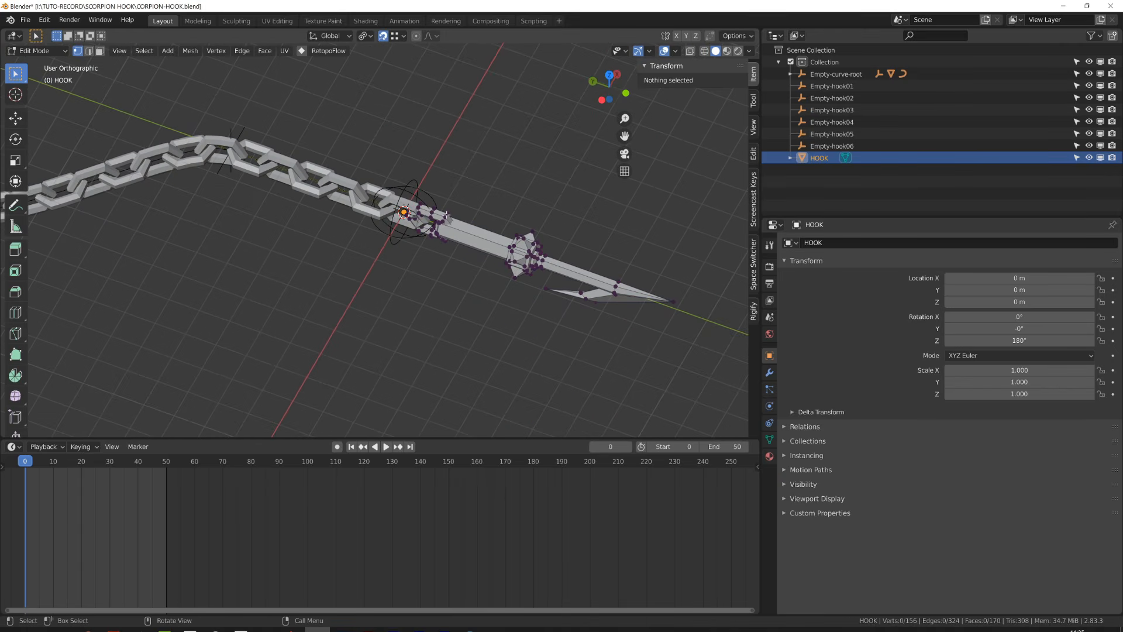
pyautogui.press('l')
pyautogui.scroll(3, 446, 215)
pyautogui.write('y')
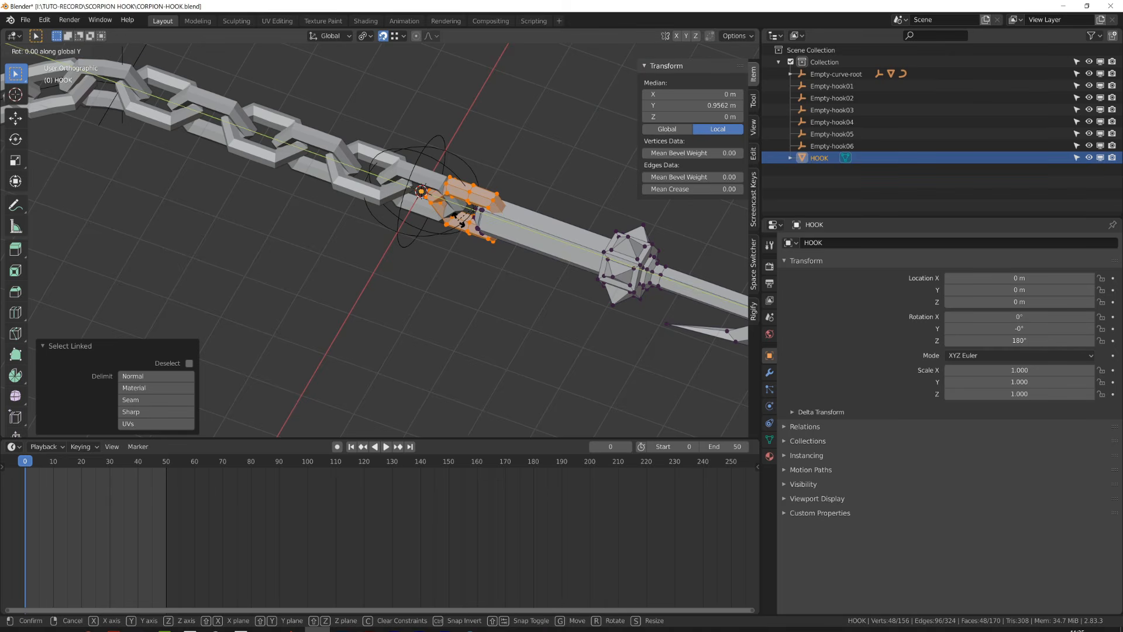
pyautogui.write('90')
pyautogui.press('Return')
pyautogui.press('Tab')
pyautogui.scroll(-4, 459, 224)
pyautogui.moveTo(404, 296); pyautogui.dragTo(401, 265, button='middle')
pyautogui.scroll(2, 404, 262)
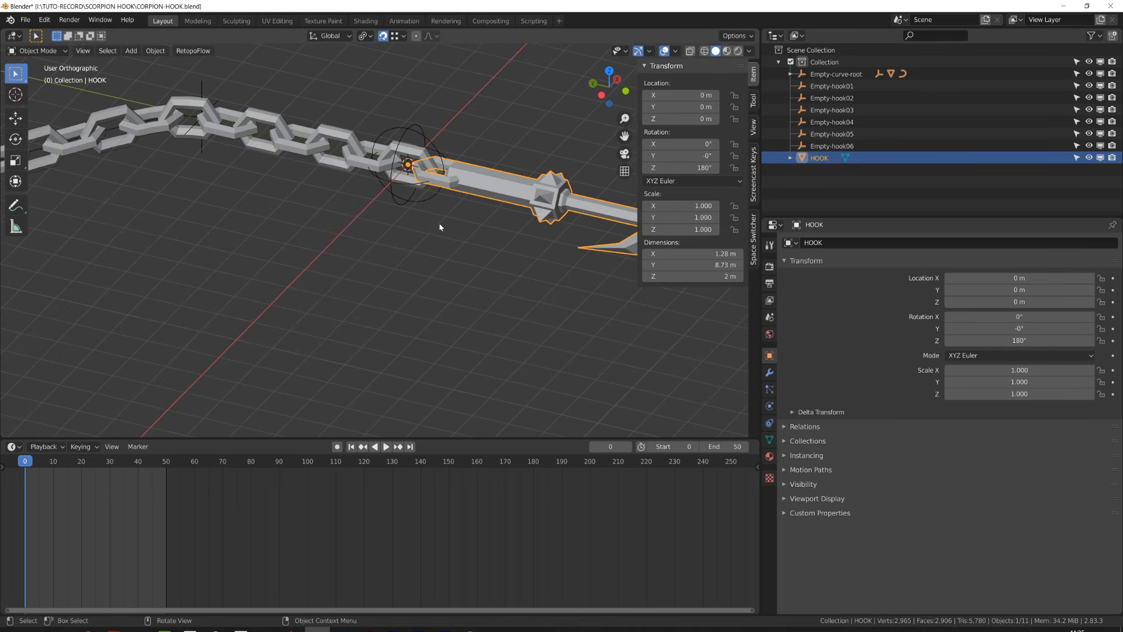
# - Parent the HOOK object to Empty-curve-root as Object
pyautogui.keyDown('shift'); pyautogui.click(428, 203); pyautogui.keyUp('shift')
pyautogui.hotkey('ctrl', 'p')
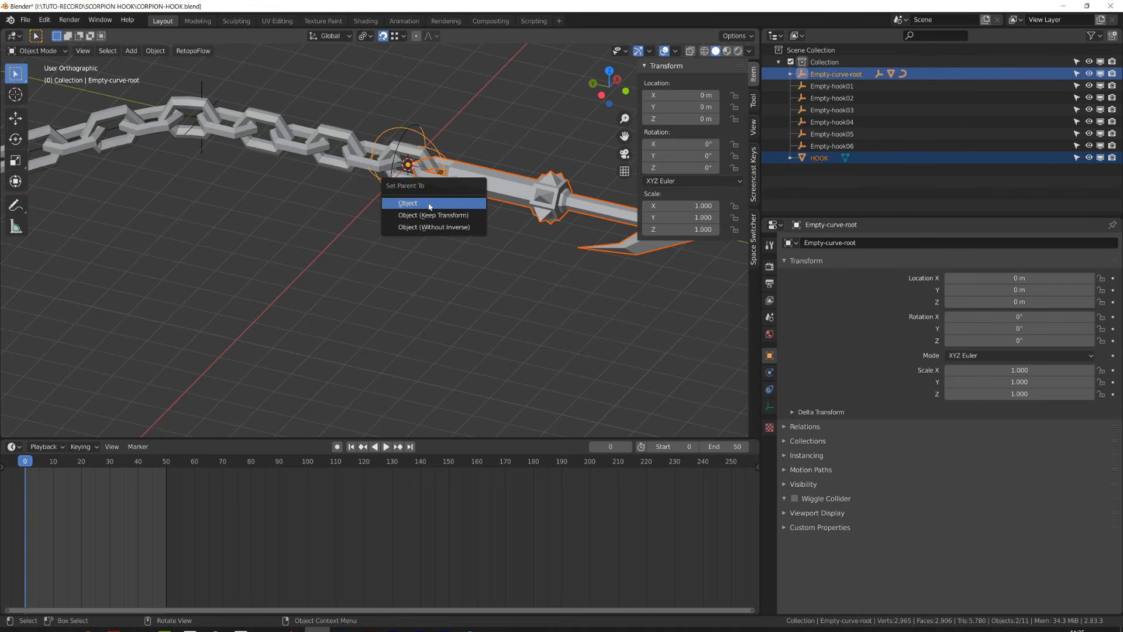
pyautogui.click(428, 204)
pyautogui.click(428, 202)
# - Test moving and rotating Empty-curve-root, then clear its location and rotation
pyautogui.scroll(-4, 430, 240)
pyautogui.moveTo(429, 248); pyautogui.dragTo(444, 219, button='middle')
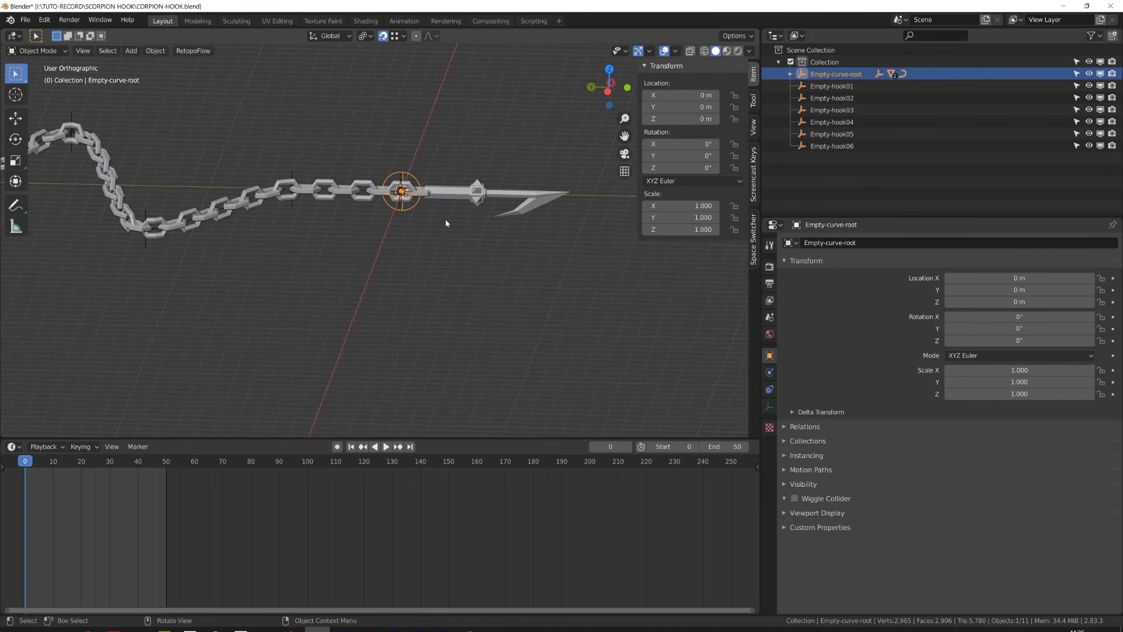
pyautogui.press('g')
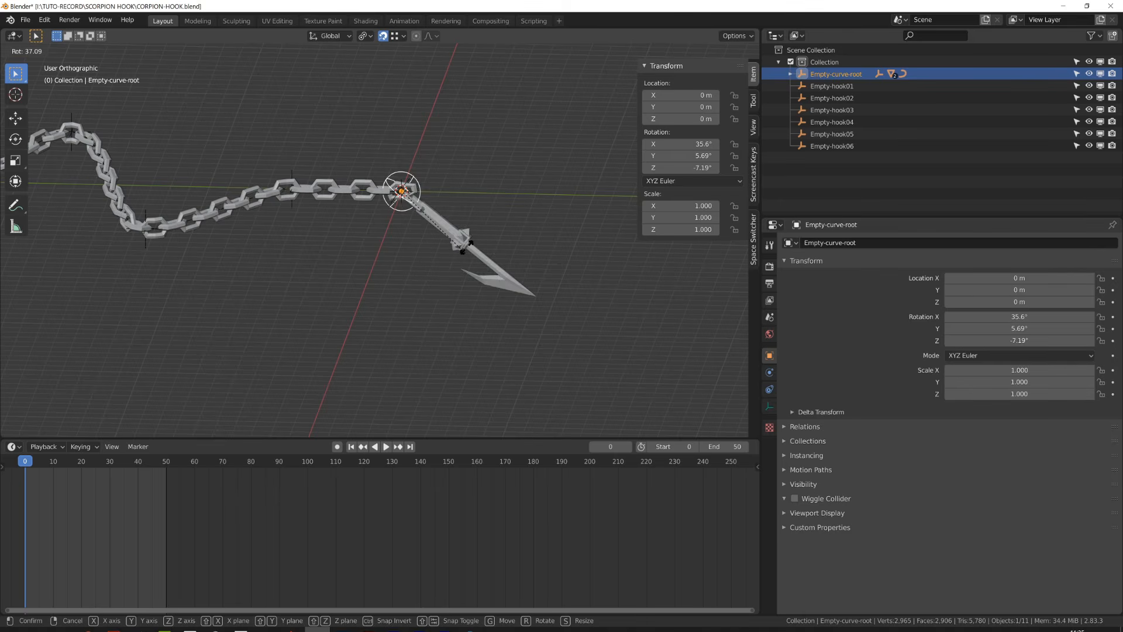
pyautogui.click(528, 111)
pyautogui.press('r')
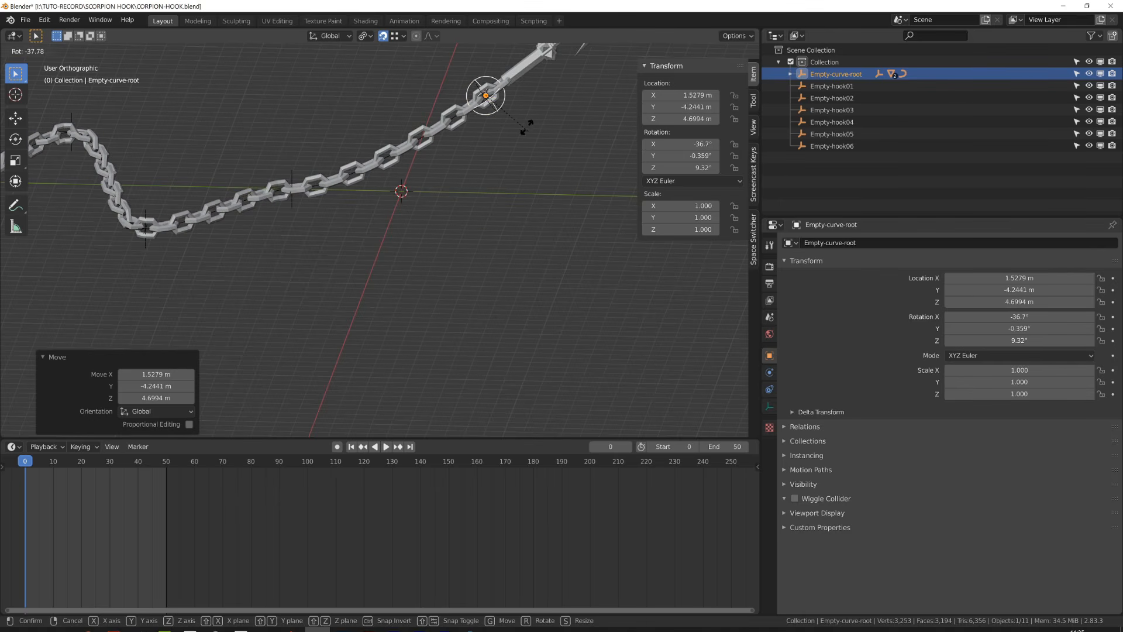
pyautogui.click(526, 124)
pyautogui.press('g')
pyautogui.click(490, 261)
pyautogui.keyDown('shift'); pyautogui.moveTo(491, 261); pyautogui.dragTo(251, 285, button='middle'); pyautogui.keyUp('shift')
pyautogui.press('g')
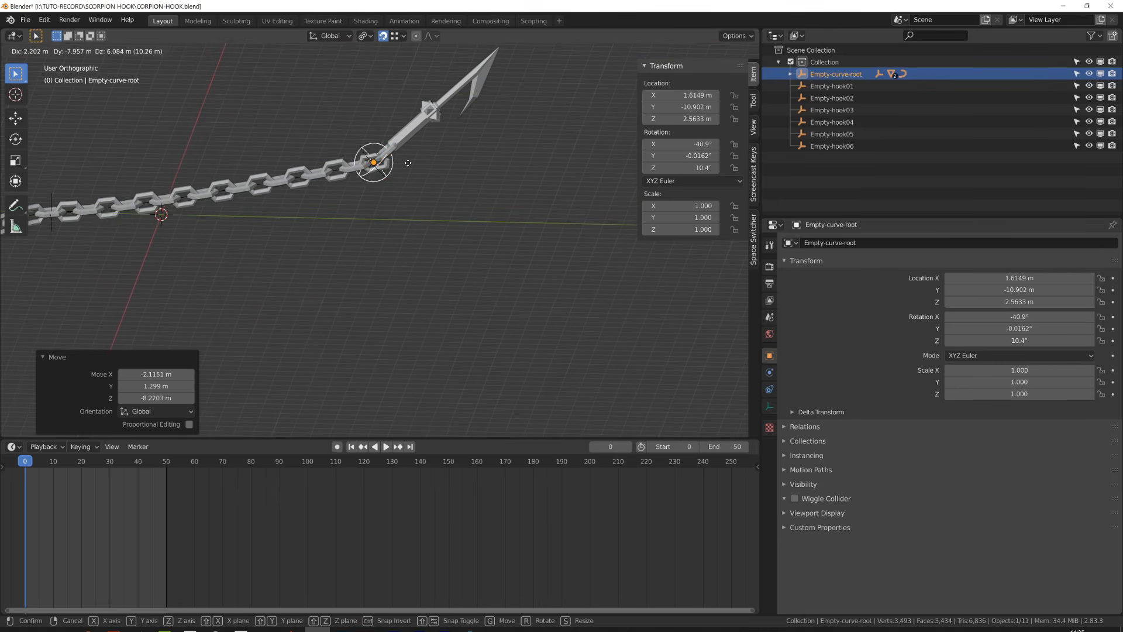
pyautogui.click(415, 152)
pyautogui.press('r')
pyautogui.click(394, 192)
pyautogui.hotkey('alt', 'r')
pyautogui.hotkey('alt', 'g')
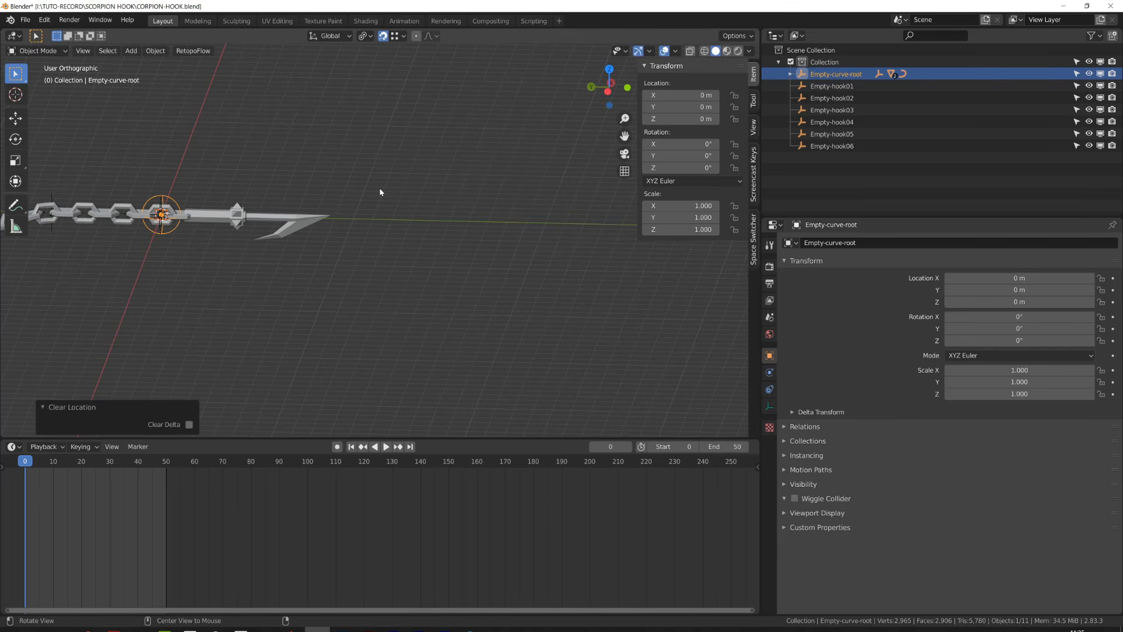
# - Select the chain curve, enter Edit Mode and snap the 3D cursor to its root control point
pyautogui.moveTo(185, 224); pyautogui.dragTo(363, 316, button='middle')
pyautogui.scroll(5, 386, 349)
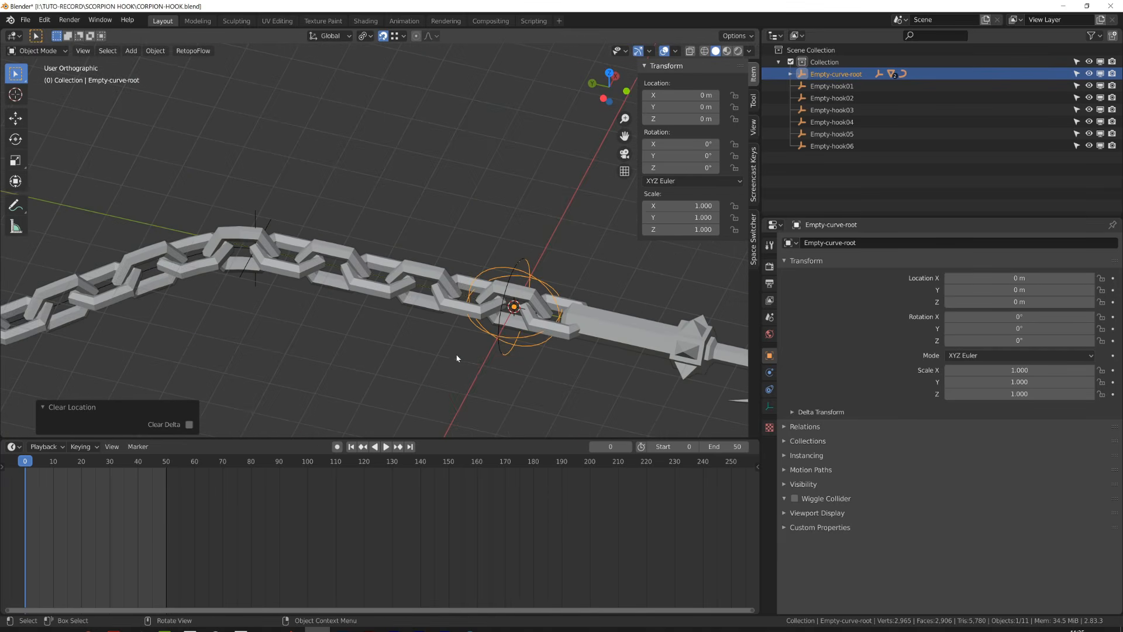
pyautogui.scroll(2, 386, 349)
pyautogui.click(428, 284)
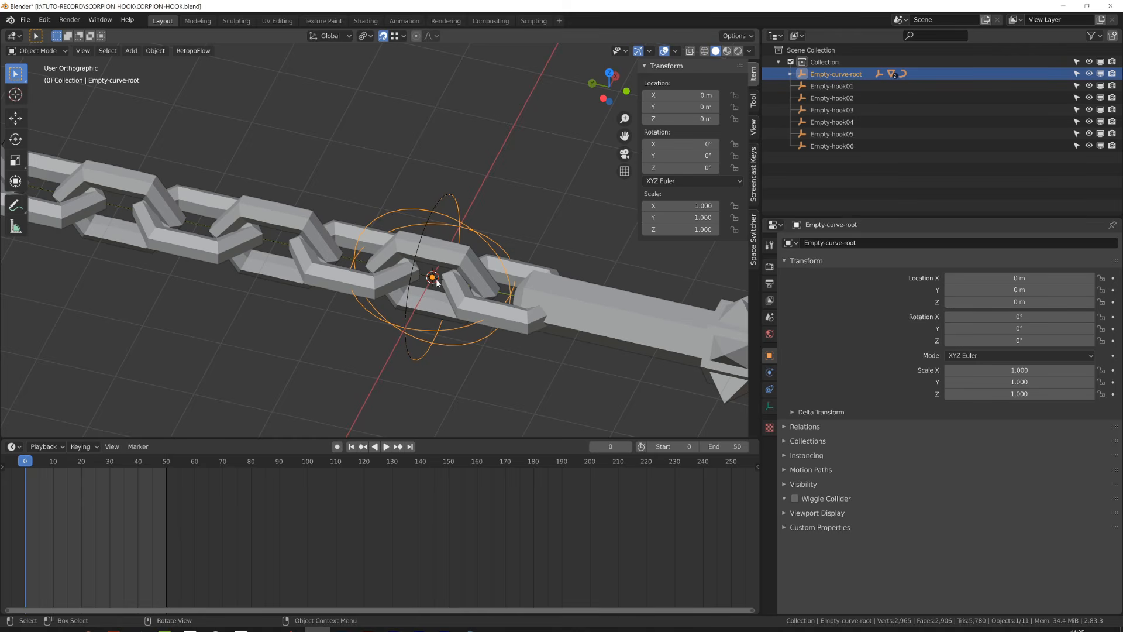
pyautogui.scroll(1, 436, 282)
pyautogui.click(306, 267)
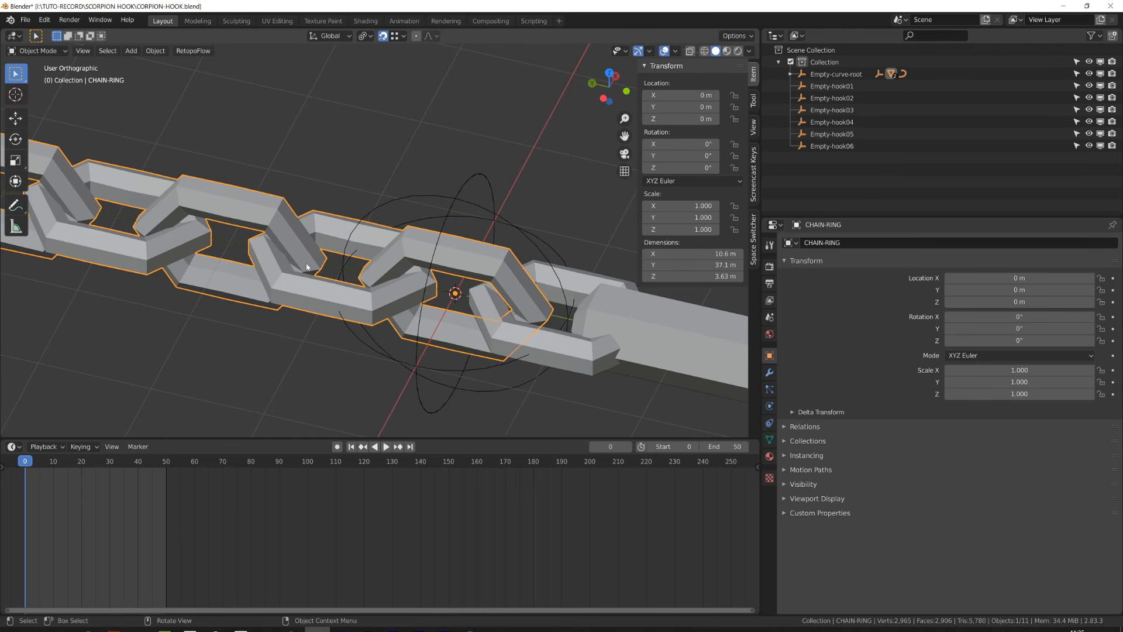
pyautogui.click(237, 241)
pyautogui.press('Tab')
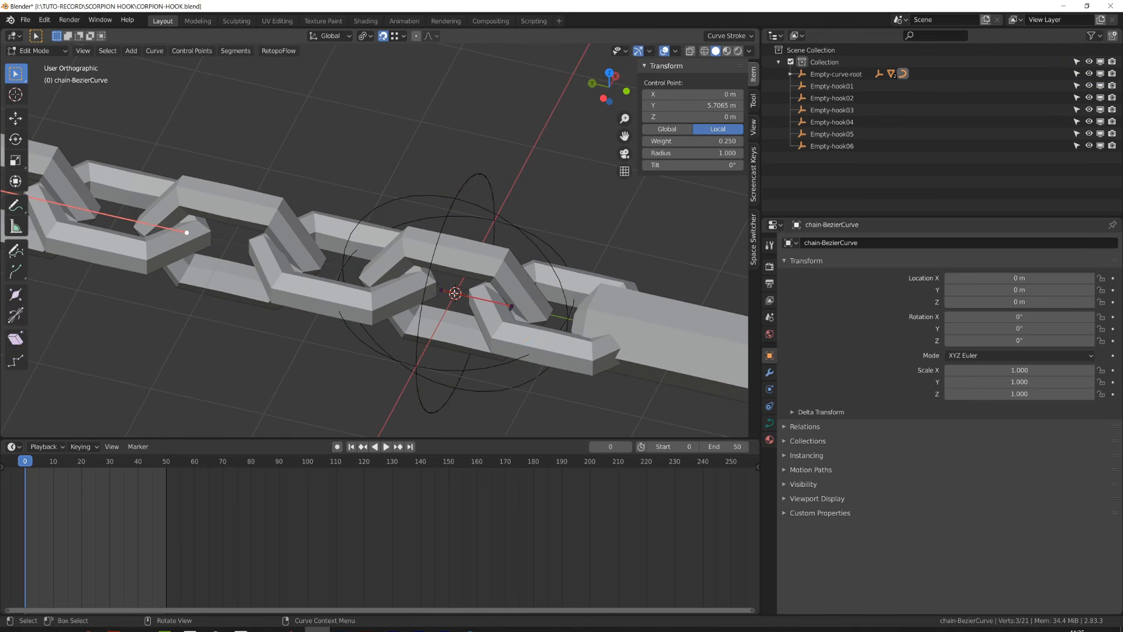
pyautogui.hotkey('shift', 's')
pyautogui.click(478, 364)
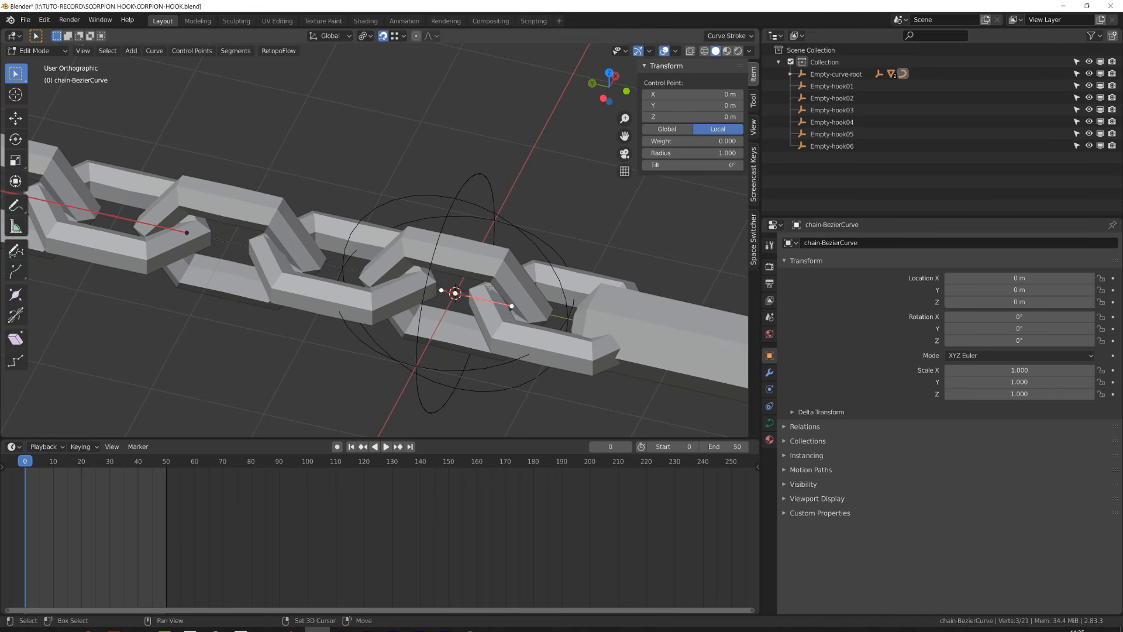
pyautogui.hotkey('shift', 'a')
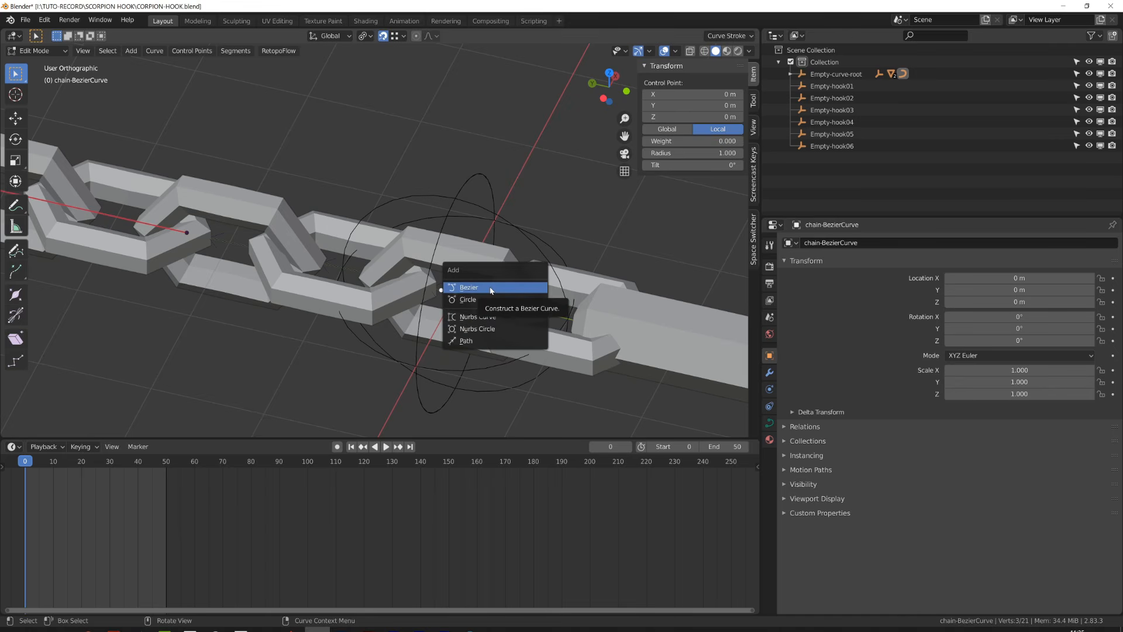
pyautogui.click(490, 287)
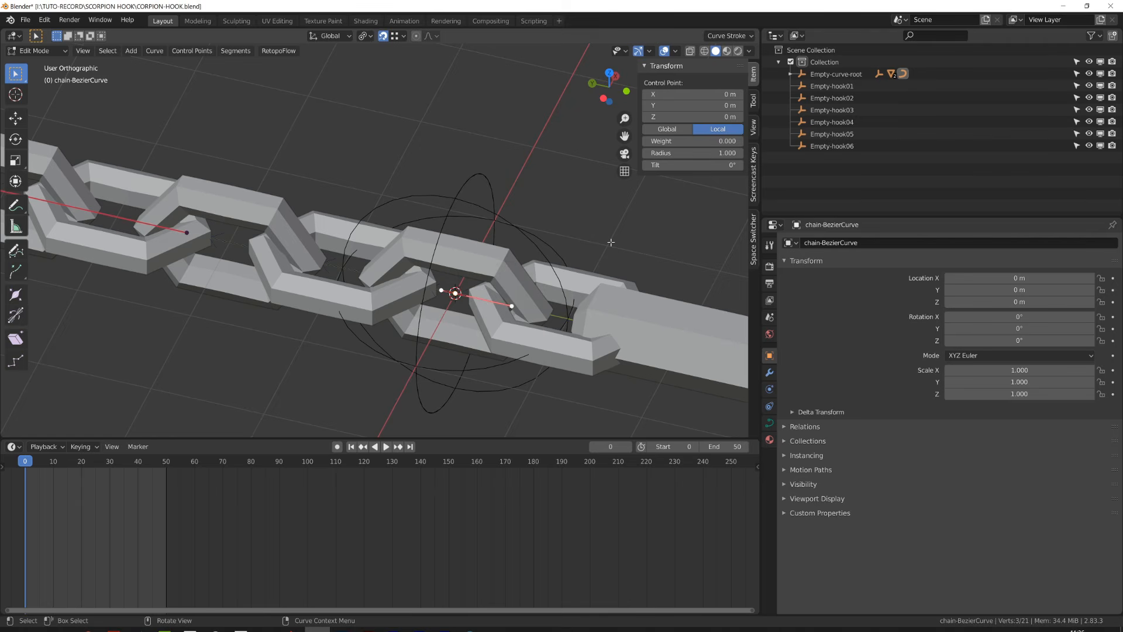
# - Add a Plain Axes Empty at the cursor and name it Empty-hook-root
pyautogui.press('Tab')
pyautogui.hotkey('shift', 'a')
pyautogui.moveTo(455, 306)
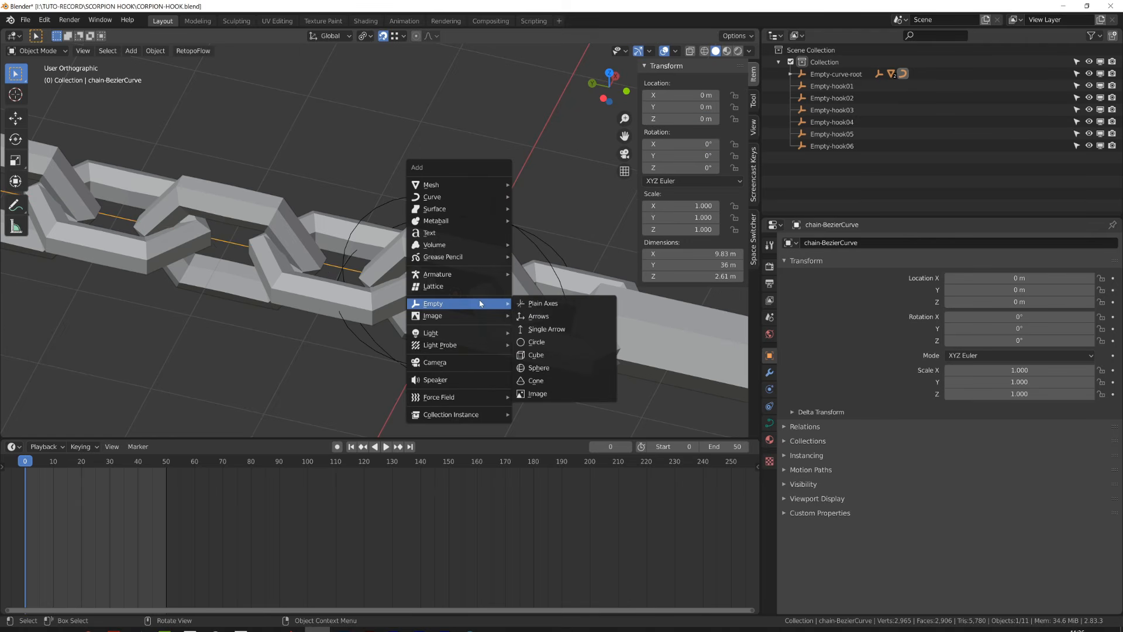
pyautogui.click(550, 304)
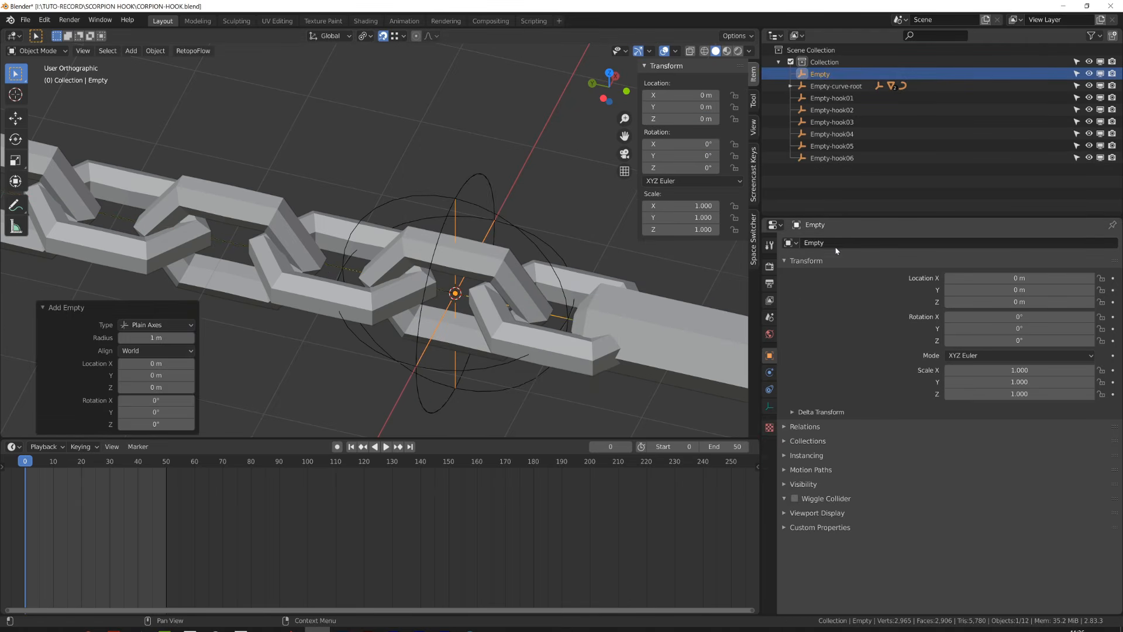
pyautogui.click(831, 134)
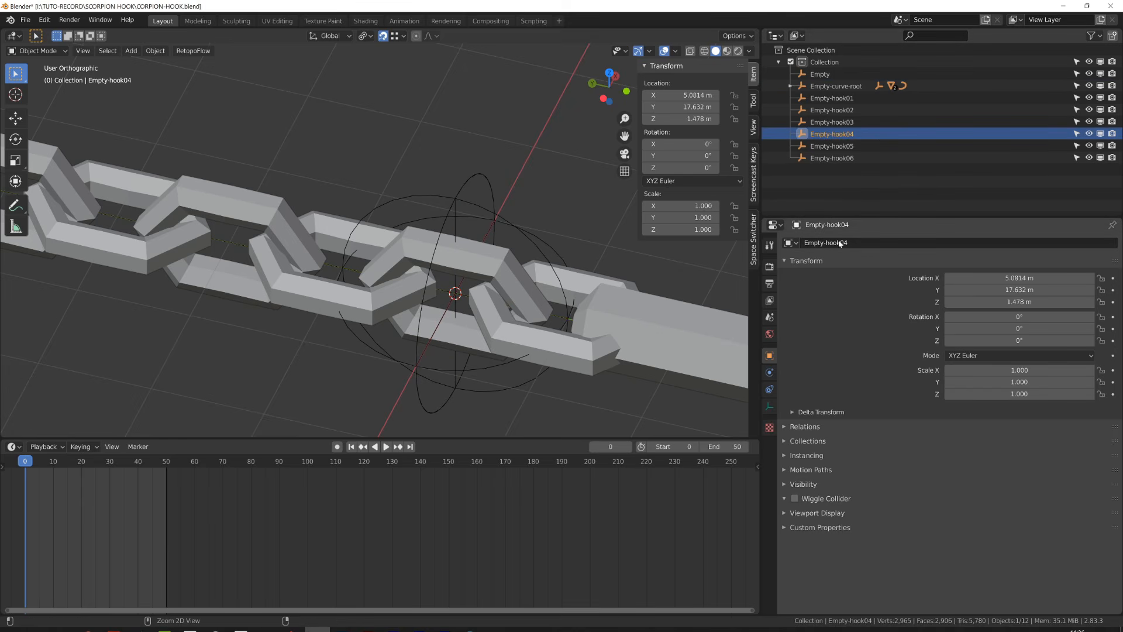
pyautogui.click(440, 304)
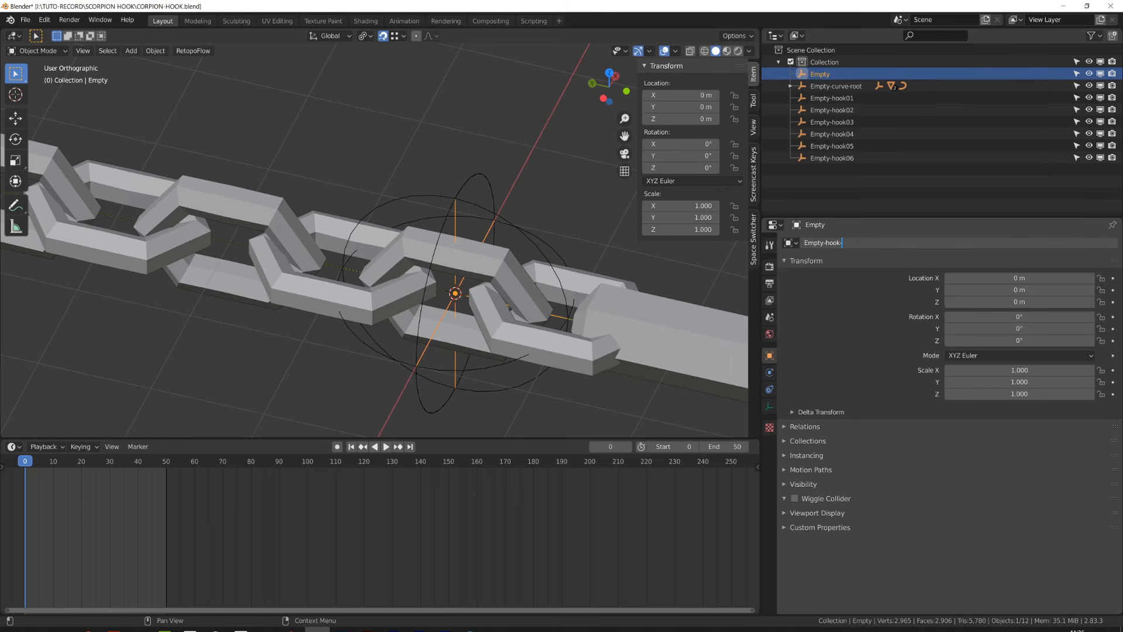
pyautogui.press('Return')
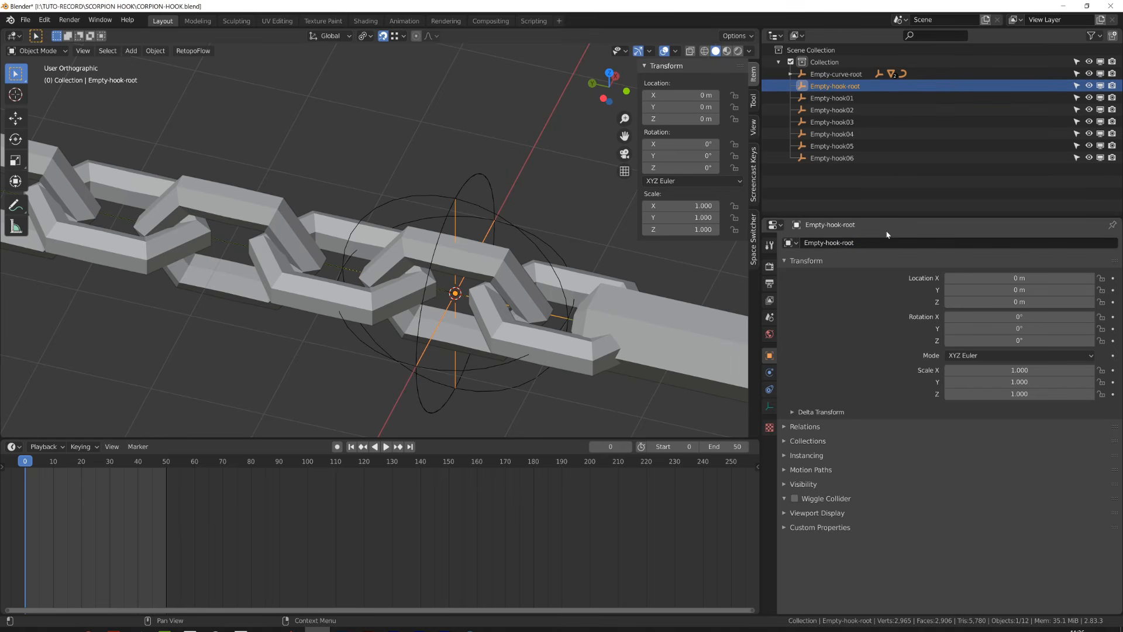
# - Parent Empty-hook-root to Empty-curve-root as Object
pyautogui.scroll(-3, 387, 314)
pyautogui.keyDown('shift'); pyautogui.click(412, 267); pyautogui.keyUp('shift')
pyautogui.hotkey('ctrl', 'p')
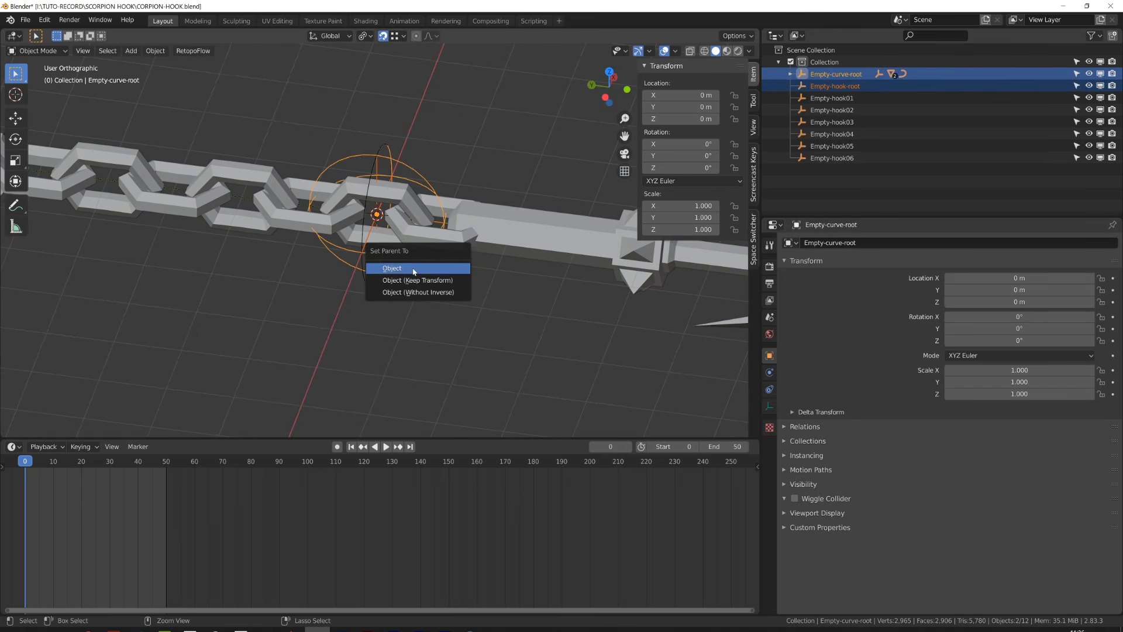
pyautogui.click(392, 268)
# - Duplicate a Hook modifier on the curve, set its object to Empty-hook-root and assign it to the root control point
pyautogui.scroll(2, 374, 204)
pyautogui.click(368, 195)
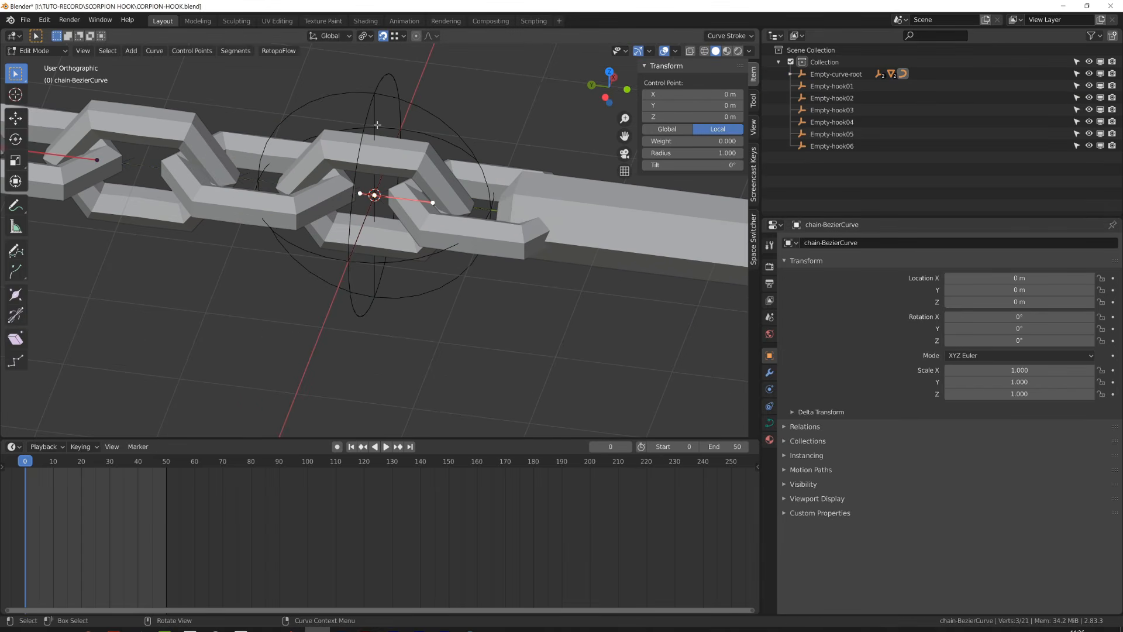
pyautogui.press('Tab')
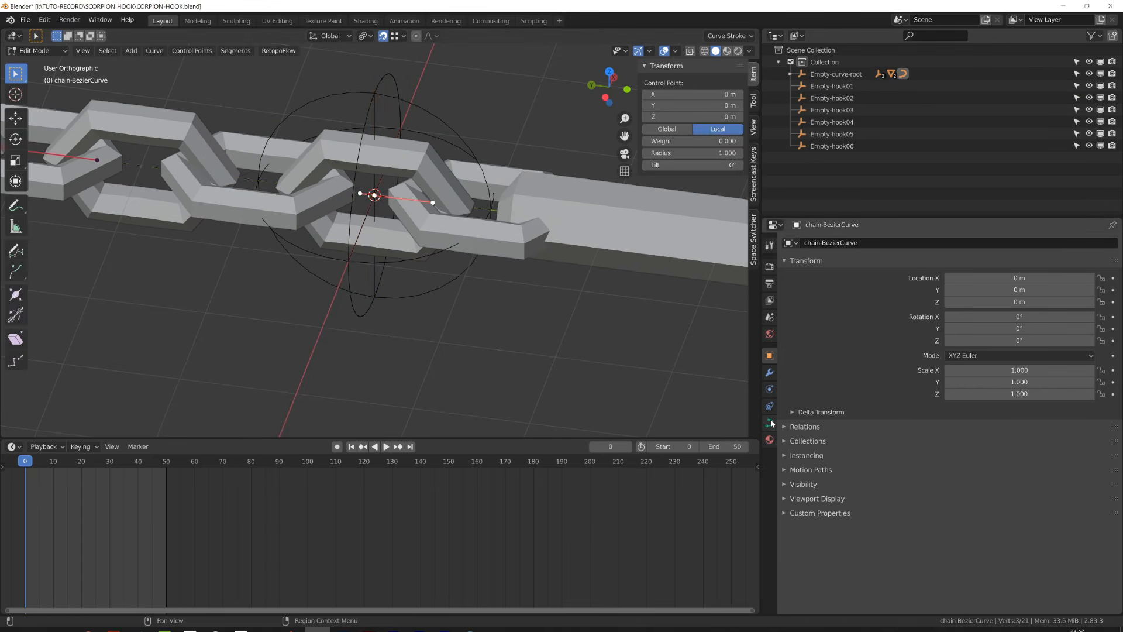
pyautogui.click(769, 372)
pyautogui.click(1061, 377)
pyautogui.click(942, 548)
pyautogui.click(866, 548)
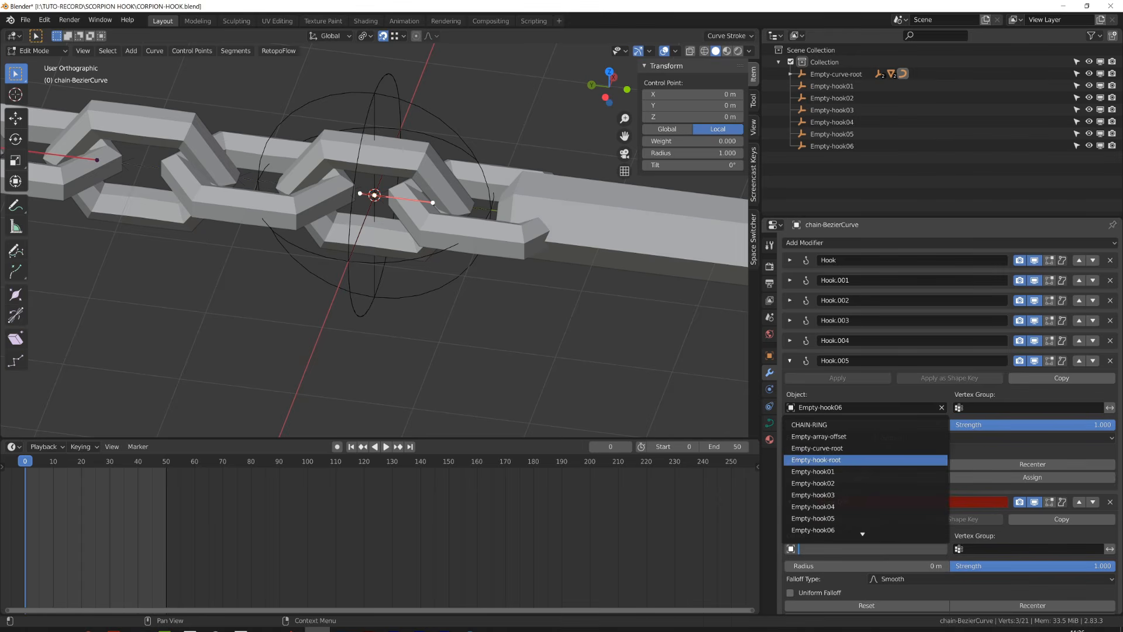
pyautogui.click(854, 459)
pyautogui.scroll(-2, 959, 526)
pyautogui.click(1017, 598)
pyautogui.click(790, 340)
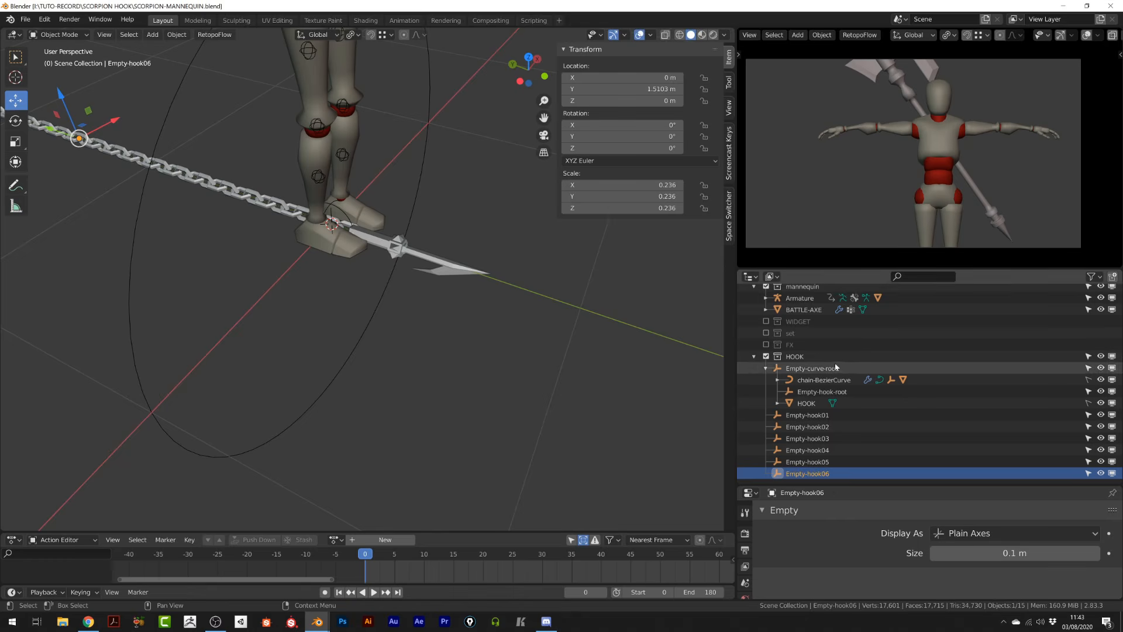
# - Inspect the HOOK collection hierarchy in the outliner, expanding Empty-curve-root and chain-BezierCurve to check their children
pyautogui.scroll(1, 834, 362)
pyautogui.click(813, 398)
pyautogui.click(813, 391)
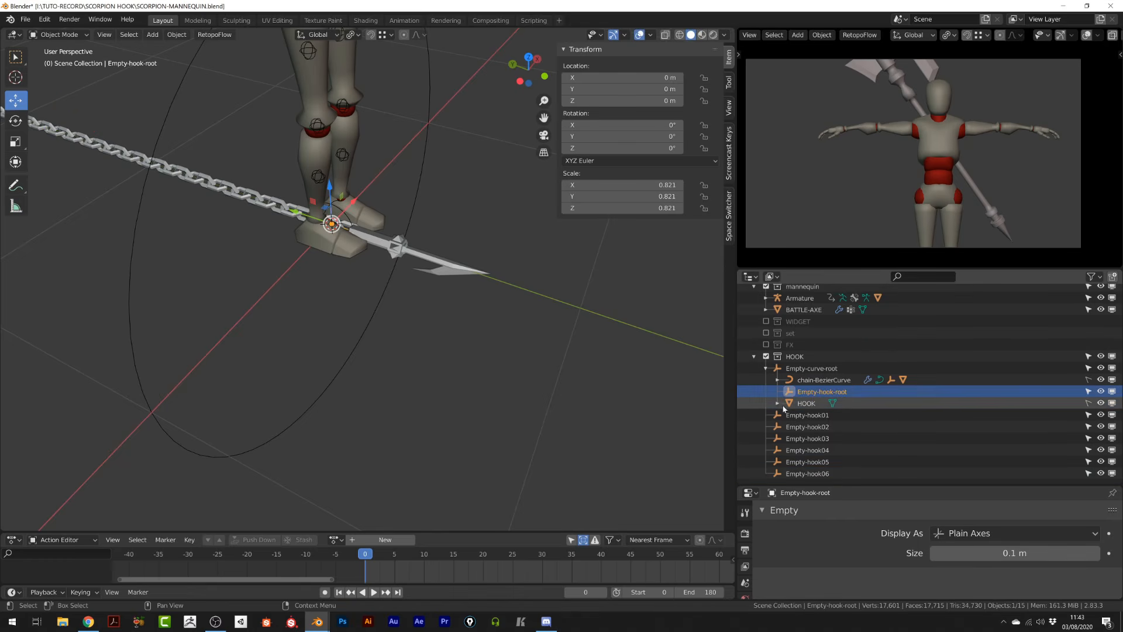
pyautogui.click(802, 380)
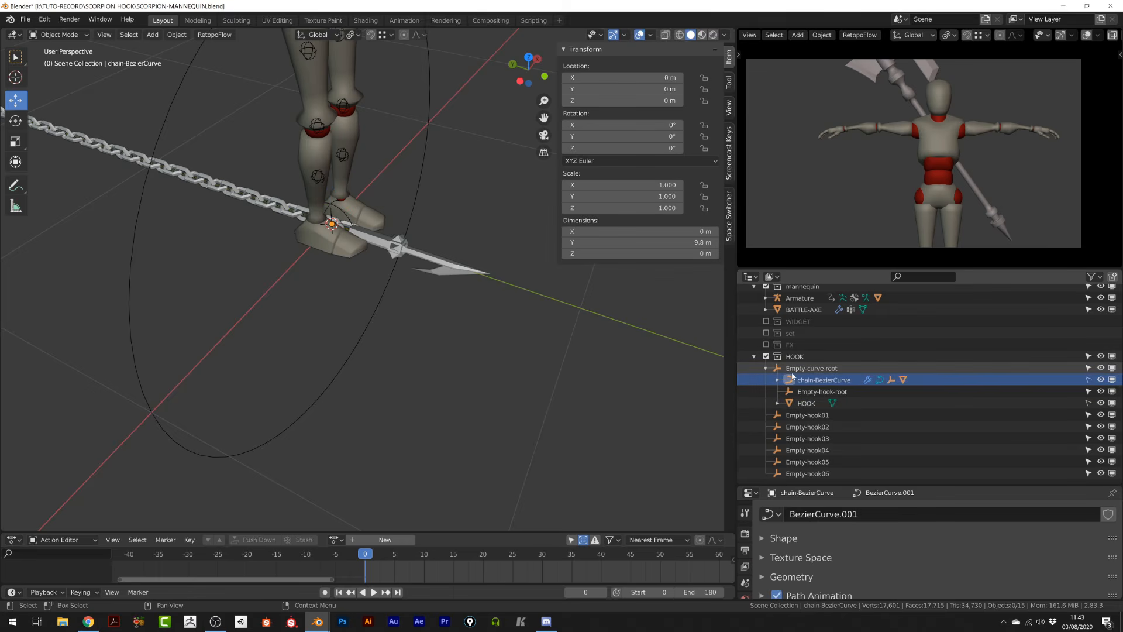
pyautogui.click(810, 368)
pyautogui.click(806, 403)
pyautogui.click(819, 391)
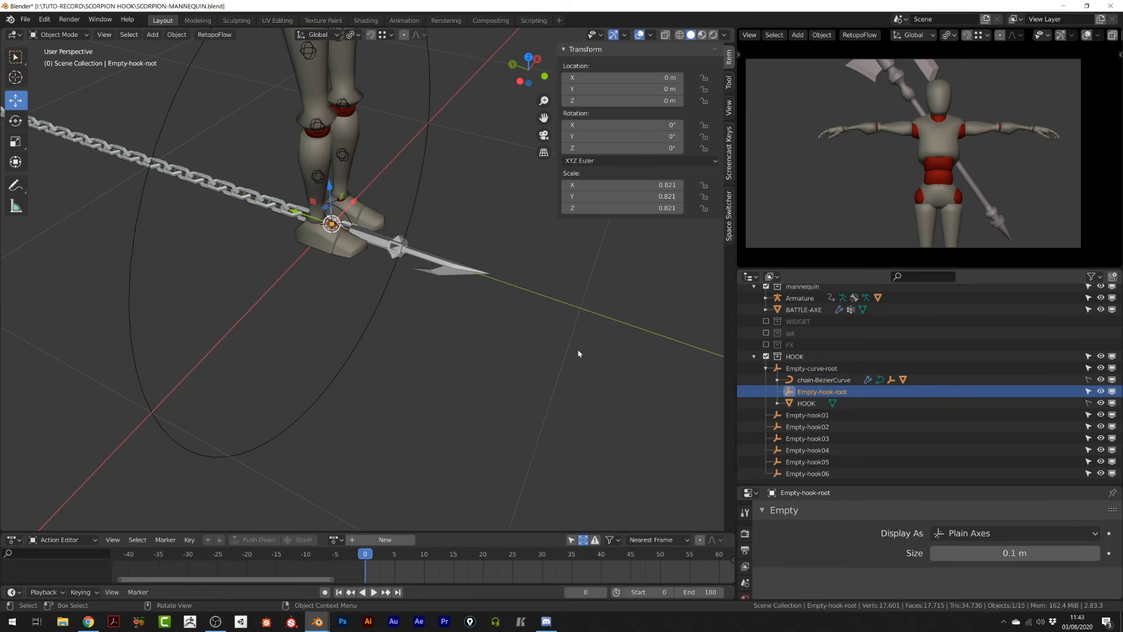
pyautogui.moveTo(582, 356); pyautogui.dragTo(438, 326, button='middle')
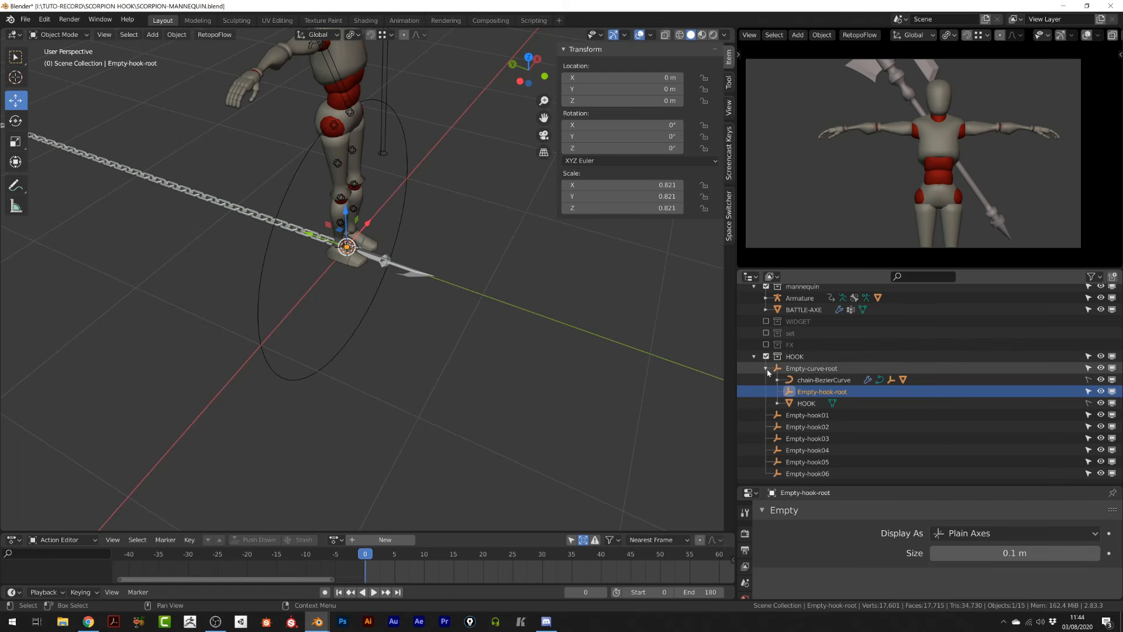
pyautogui.click(810, 368)
pyautogui.click(809, 381)
pyautogui.click(777, 380)
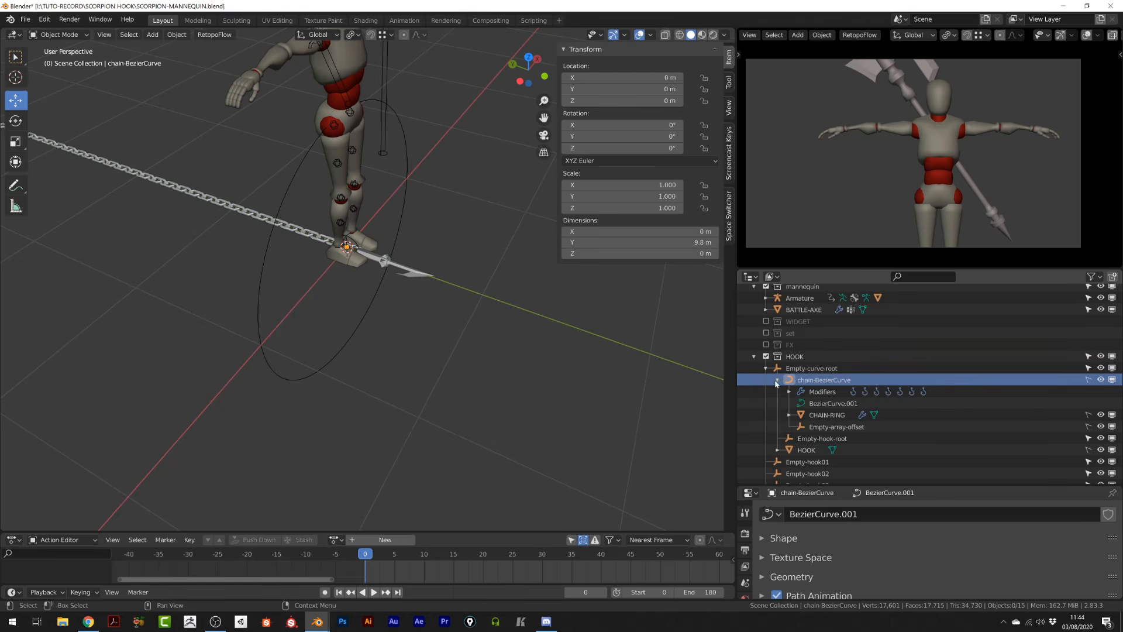
pyautogui.click(824, 415)
pyautogui.click(831, 427)
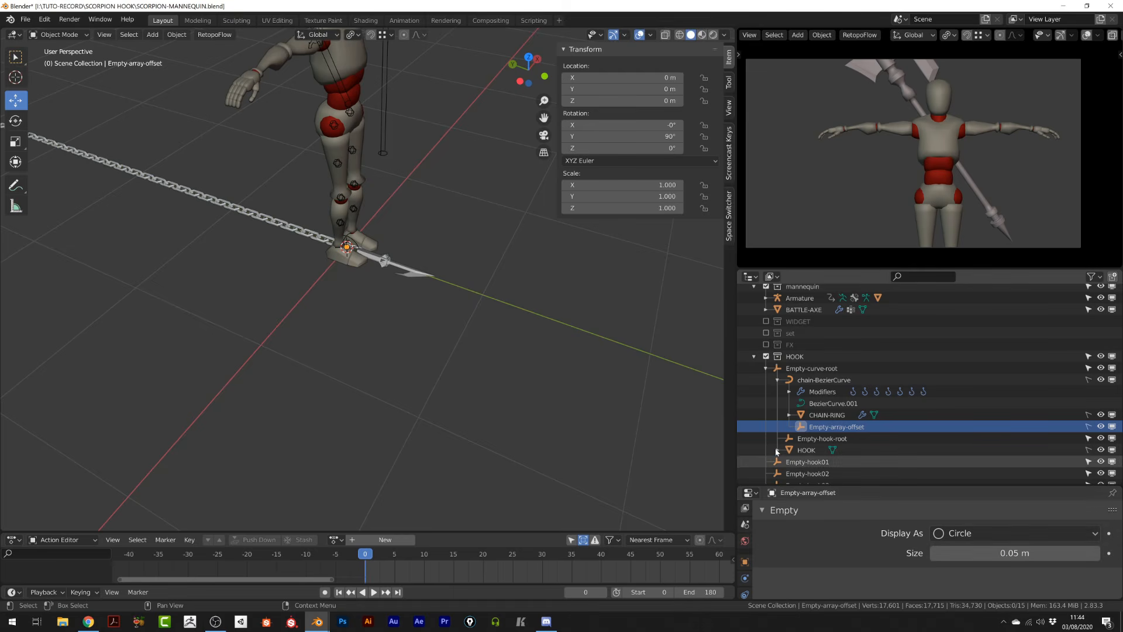
pyautogui.scroll(2, 750, 307)
pyautogui.click(777, 395)
pyautogui.click(766, 385)
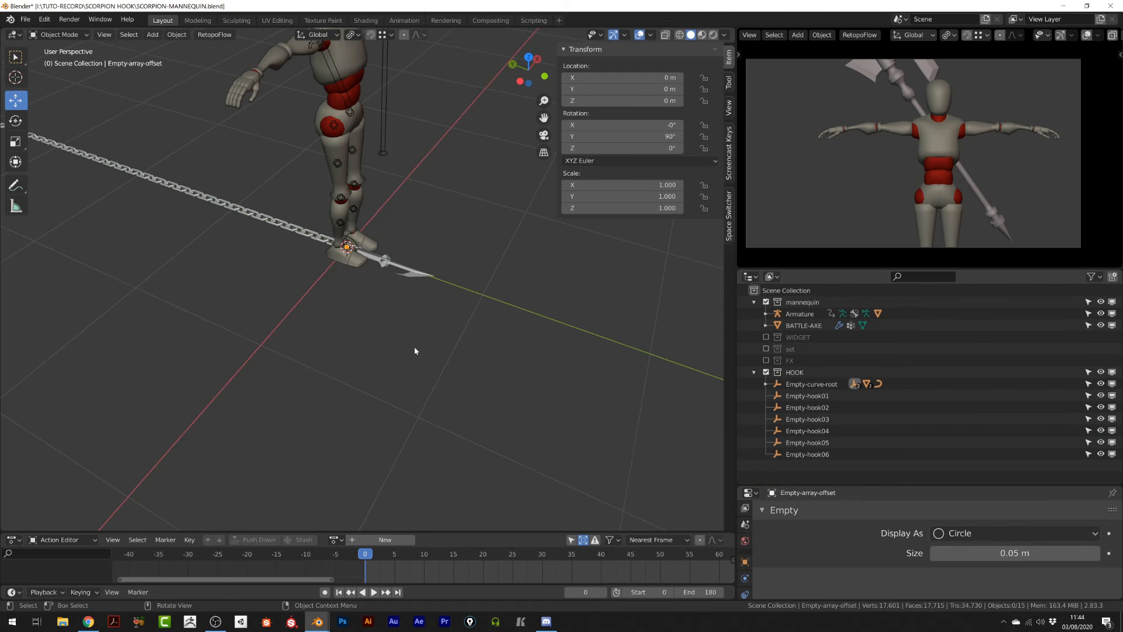
# - Select the armature in Edit Mode and open Layer Management to name bone layer 26 HOOK
pyautogui.scroll(3, 387, 256)
pyautogui.moveTo(415, 351); pyautogui.dragTo(346, 311, button='middle')
pyautogui.click(365, 208)
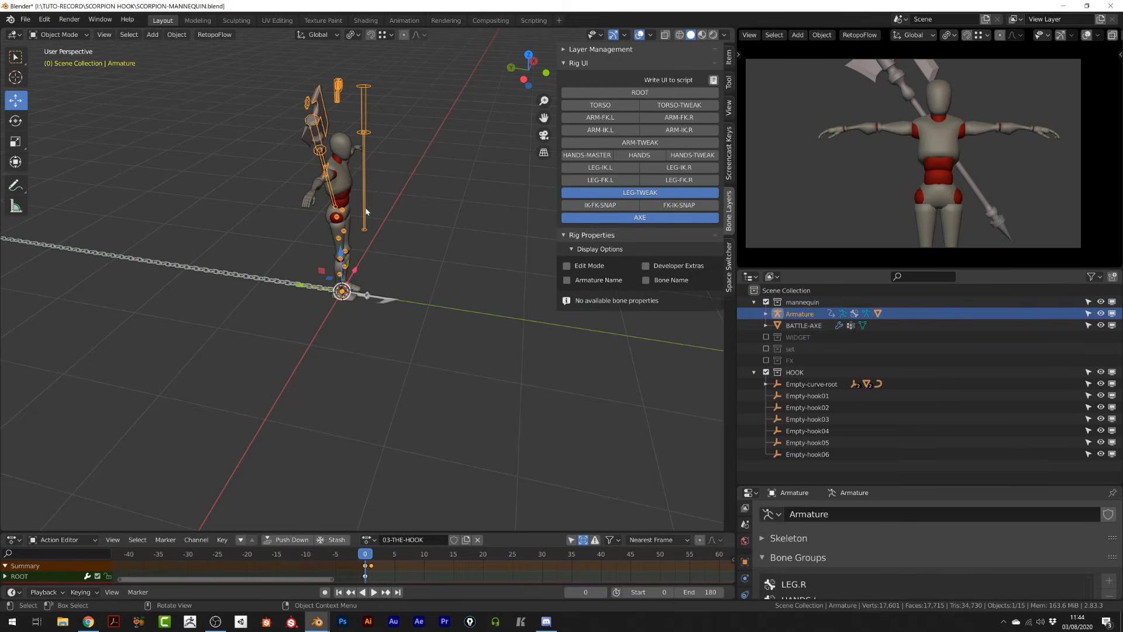
pyautogui.click(593, 53)
pyautogui.scroll(7, 396, 326)
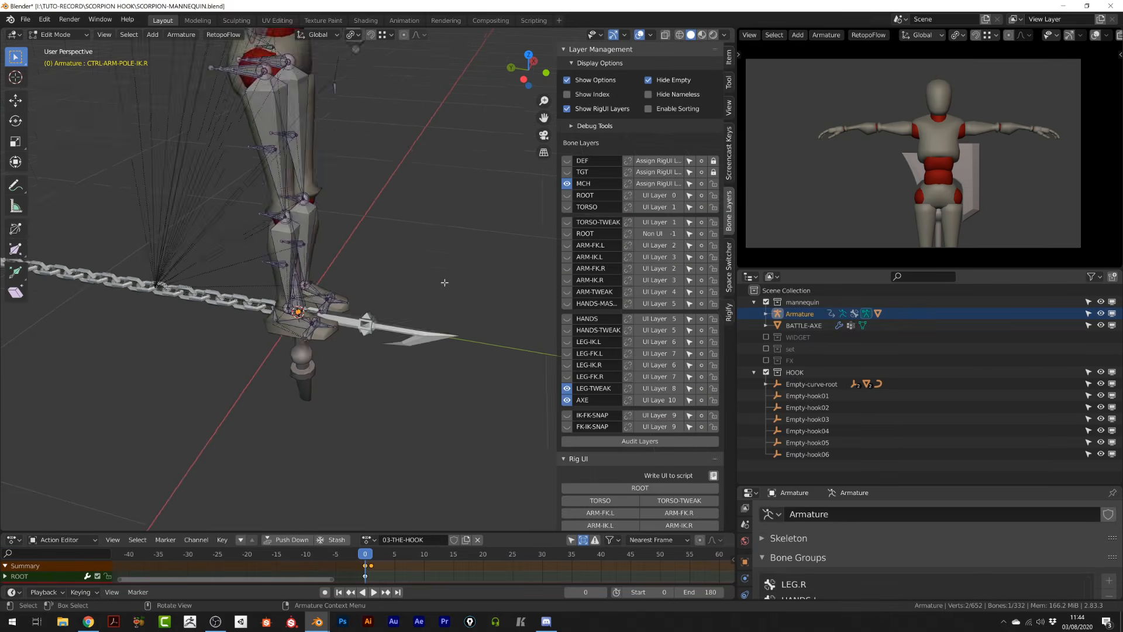
pyautogui.keyDown('shift'); pyautogui.moveTo(396, 325); pyautogui.dragTo(387, 302, button='middle'); pyautogui.keyUp('shift')
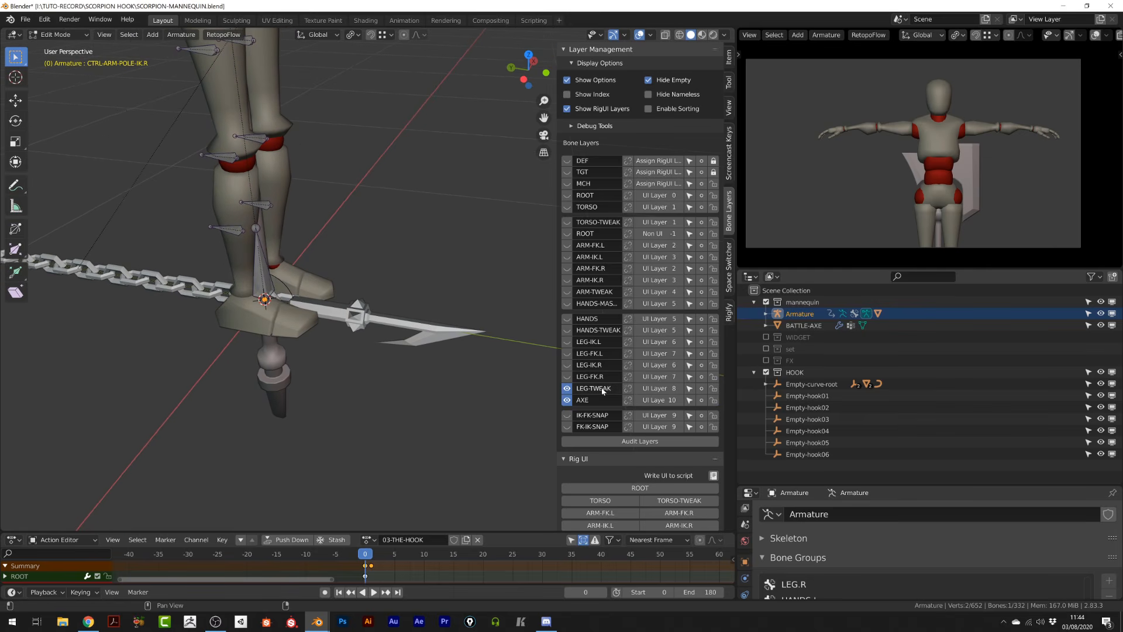
pyautogui.scroll(-2, 602, 433)
pyautogui.click(596, 438)
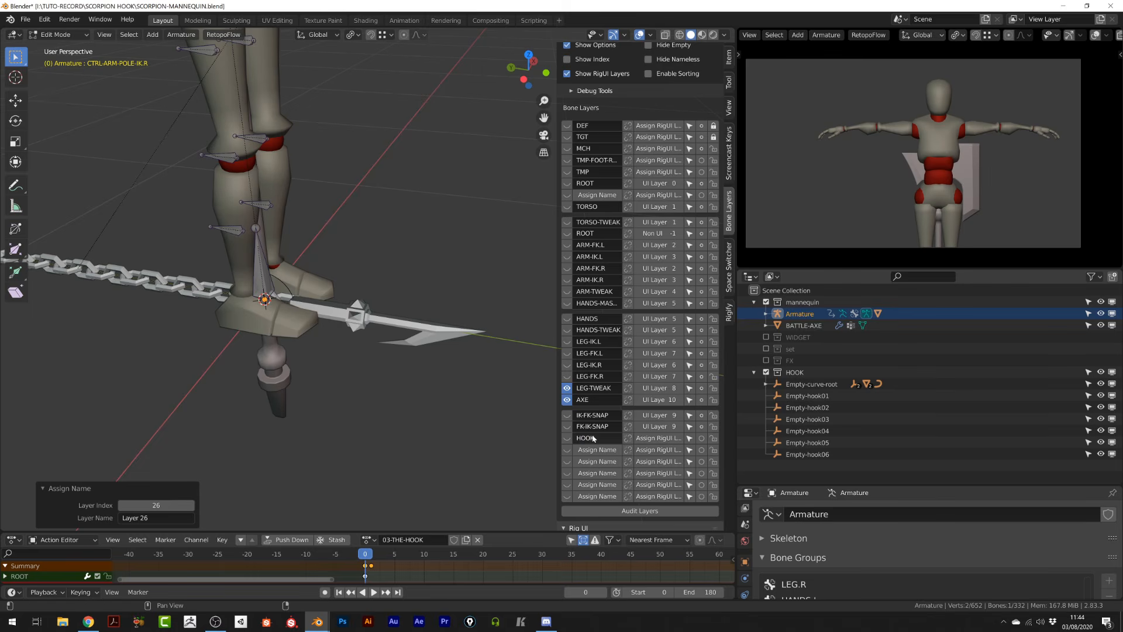
# - Add a new bone to the armature at the 3D cursor near the chain root
pyautogui.hotkey('shift', 'a')
pyautogui.scroll(-8, 346, 287)
pyautogui.scroll(5, 363, 202)
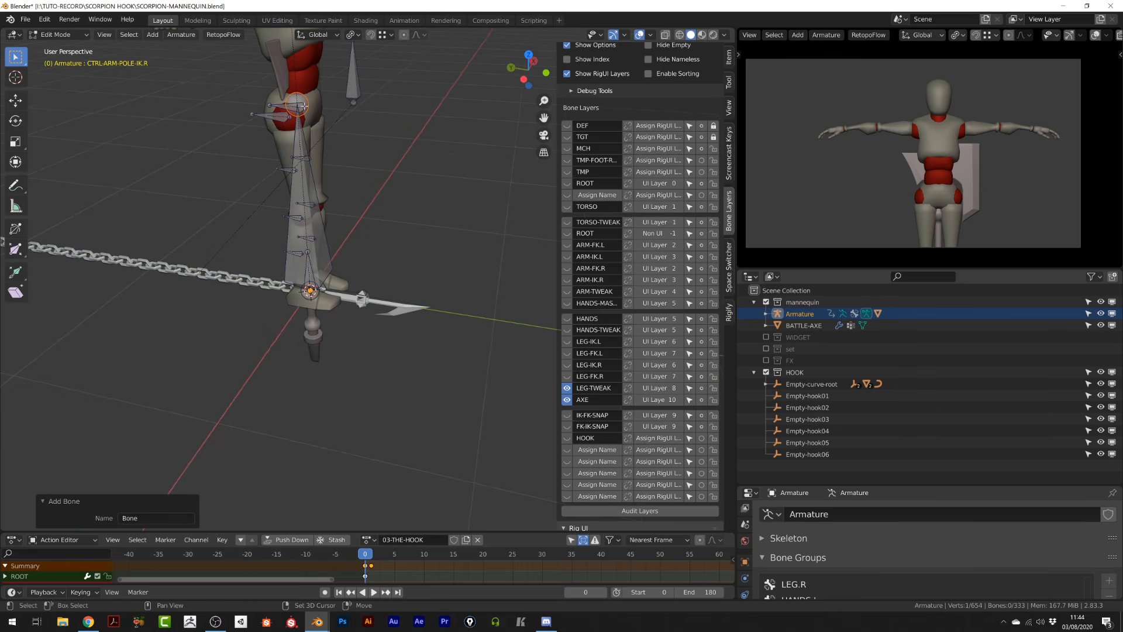
pyautogui.click(323, 239)
# - Rename the new bone HOOK-ROOT in the bone properties
pyautogui.moveTo(848, 485); pyautogui.dragTo(848, 327)
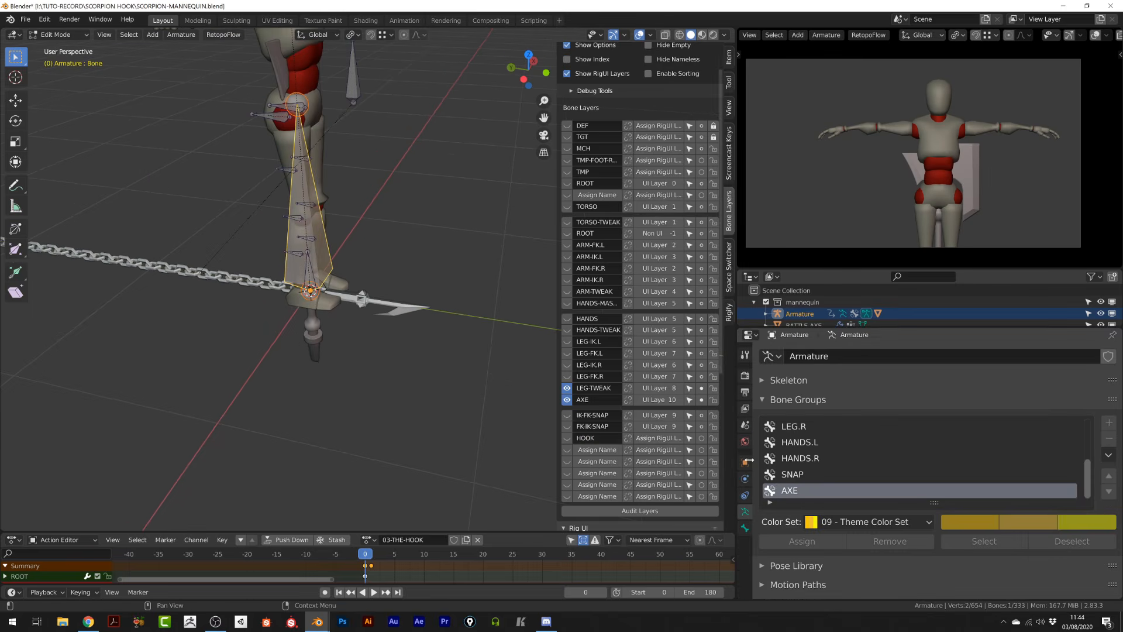
pyautogui.click(745, 528)
pyautogui.scroll(2, 802, 437)
pyautogui.doubleClick(819, 356)
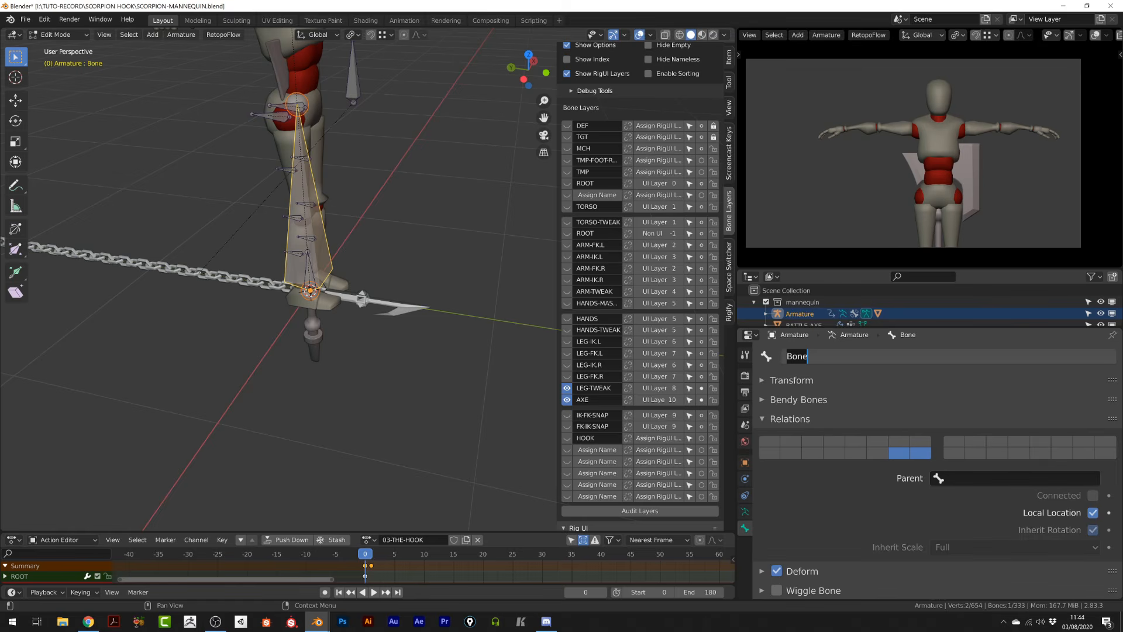
pyautogui.write('HOOK-ROOT')
pyautogui.press('Return')
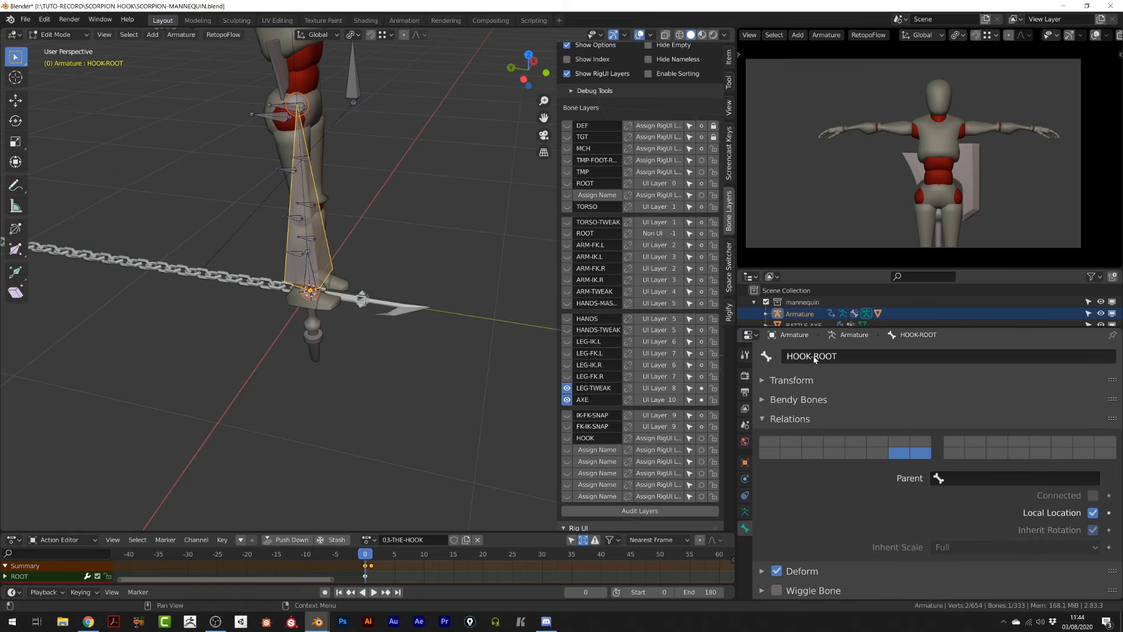
# - Snap the HOOK-ROOT bone to the 3D cursor and move it about 0.56 m along Y
pyautogui.hotkey('shift', 's')
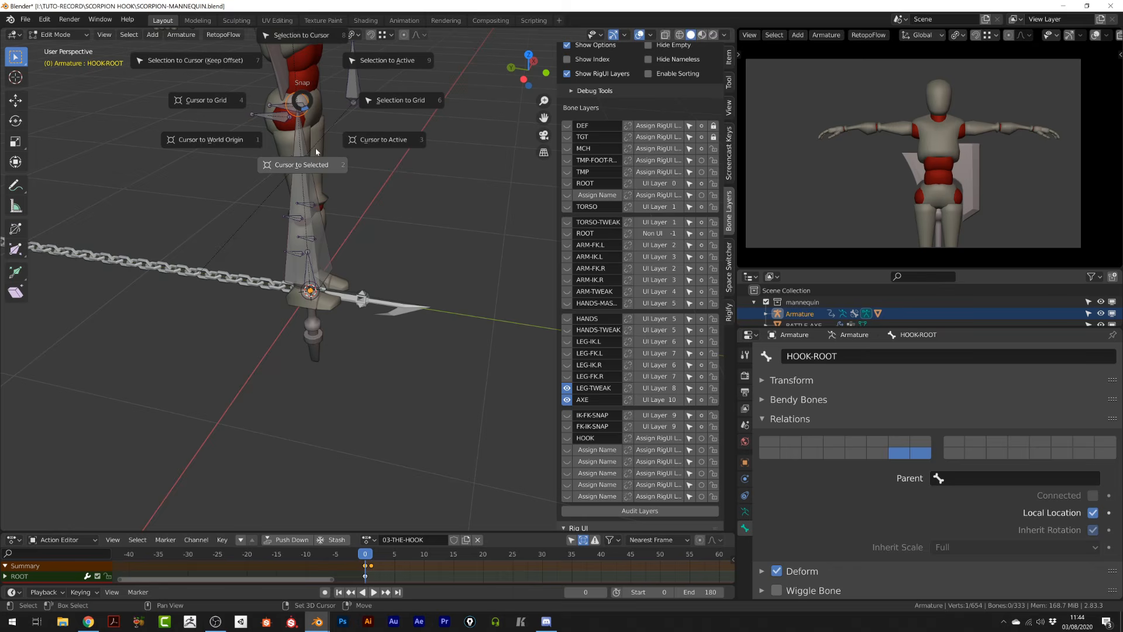
pyautogui.click(299, 64)
pyautogui.press('g')
pyautogui.press('y')
pyautogui.click(279, 255)
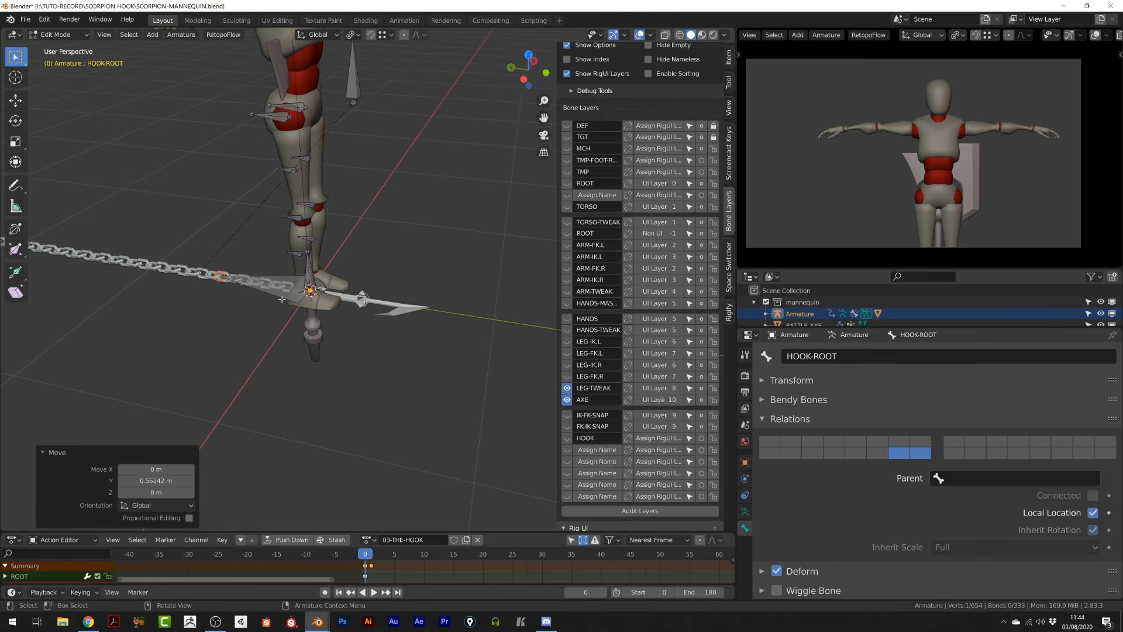
# - Enable bone Names and Axes display in the armature's viewport display settings
pyautogui.scroll(-2, 853, 506)
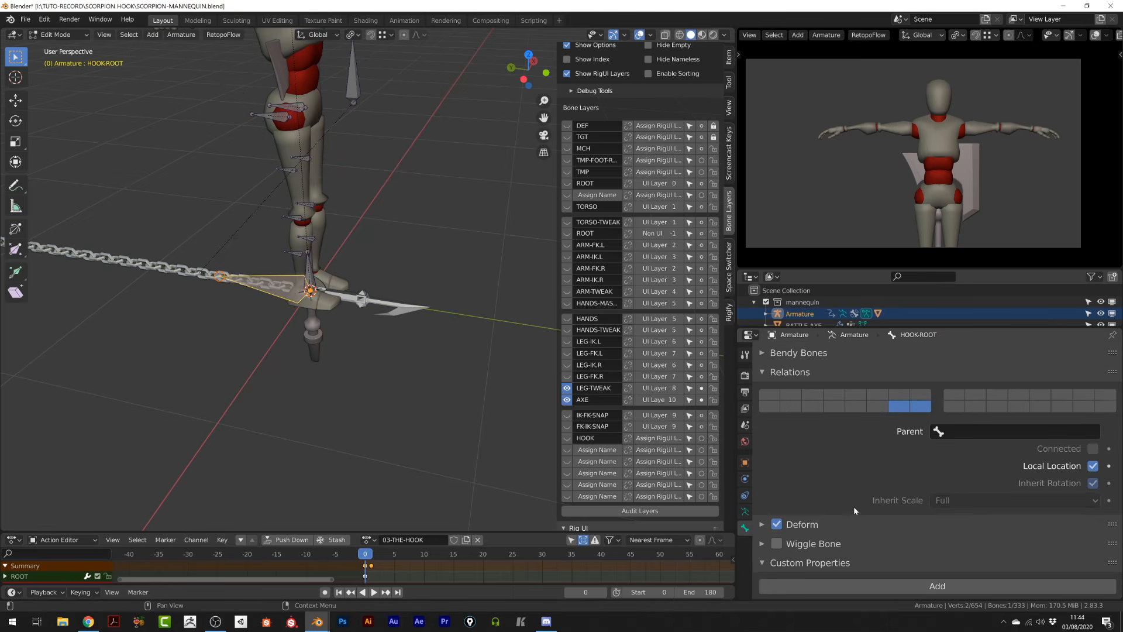
pyautogui.click(787, 379)
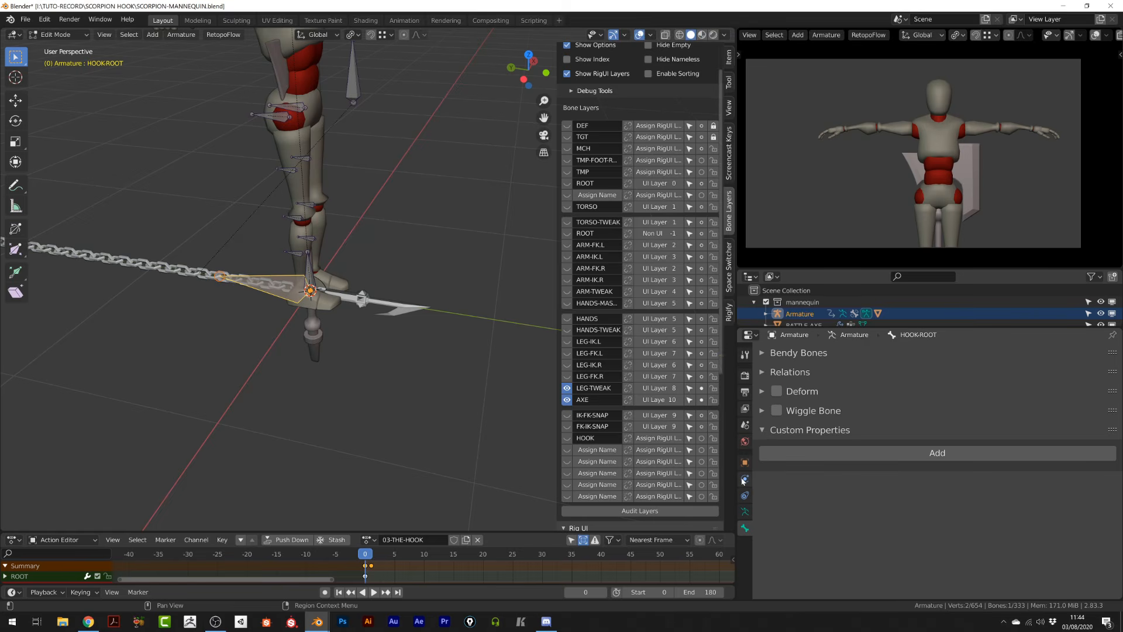
pyautogui.click(744, 511)
pyautogui.scroll(-4, 826, 539)
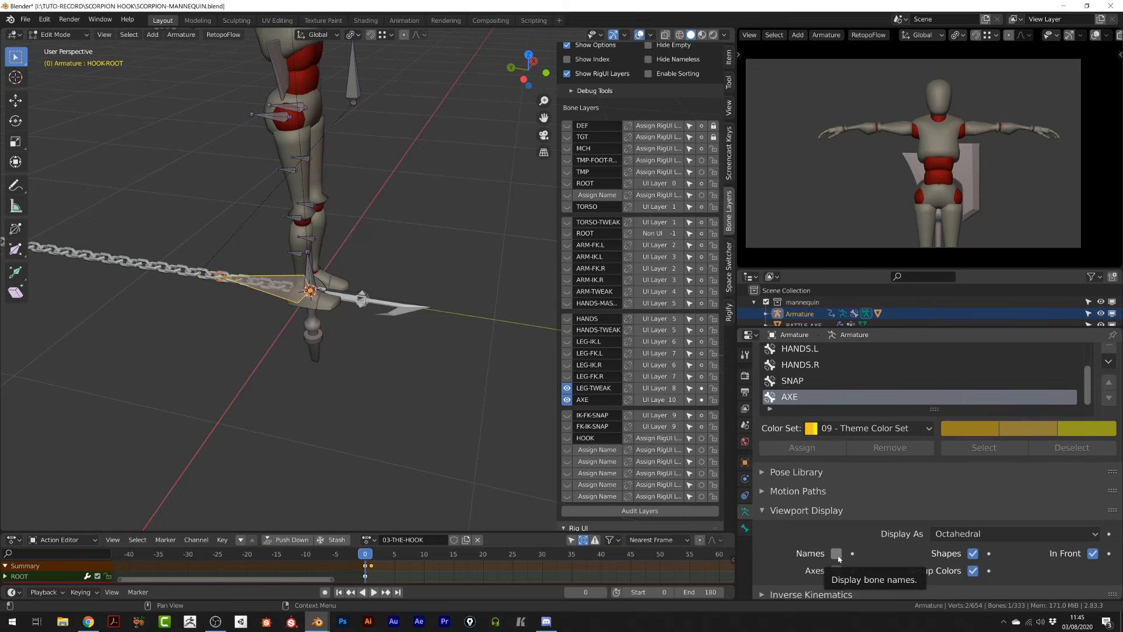
pyautogui.click(837, 554)
pyautogui.click(837, 571)
# - Hide the LEG-TWEAK and AXE bone layers so only the HOOK layer is visible
pyautogui.scroll(3, 362, 275)
pyautogui.moveTo(363, 275); pyautogui.dragTo(375, 277, button='middle')
pyautogui.click(566, 388)
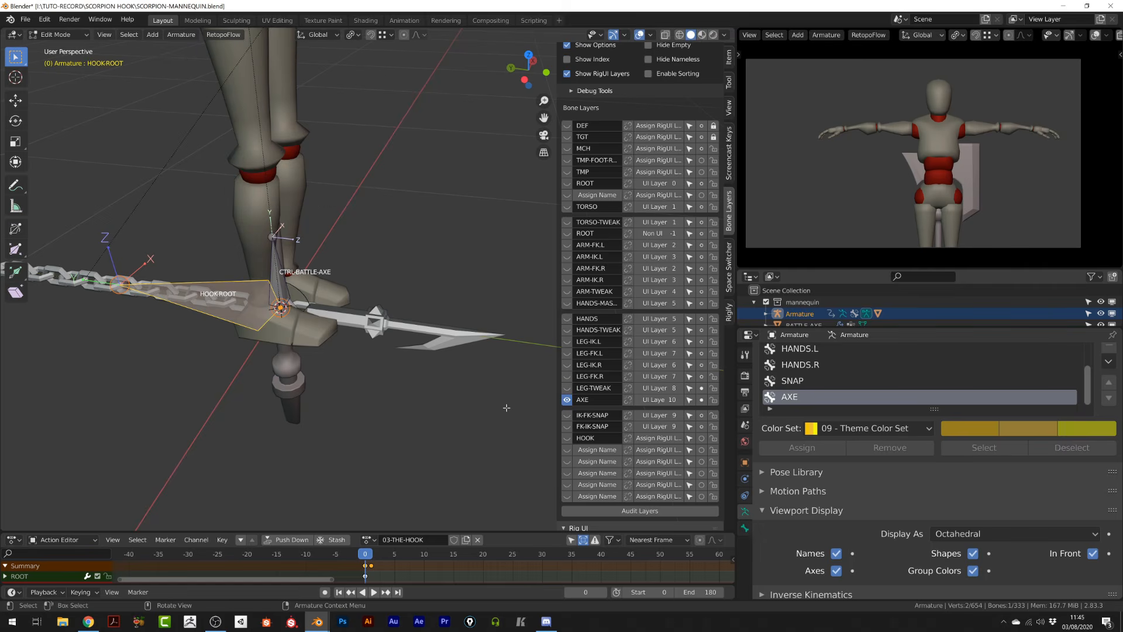
pyautogui.click(701, 439)
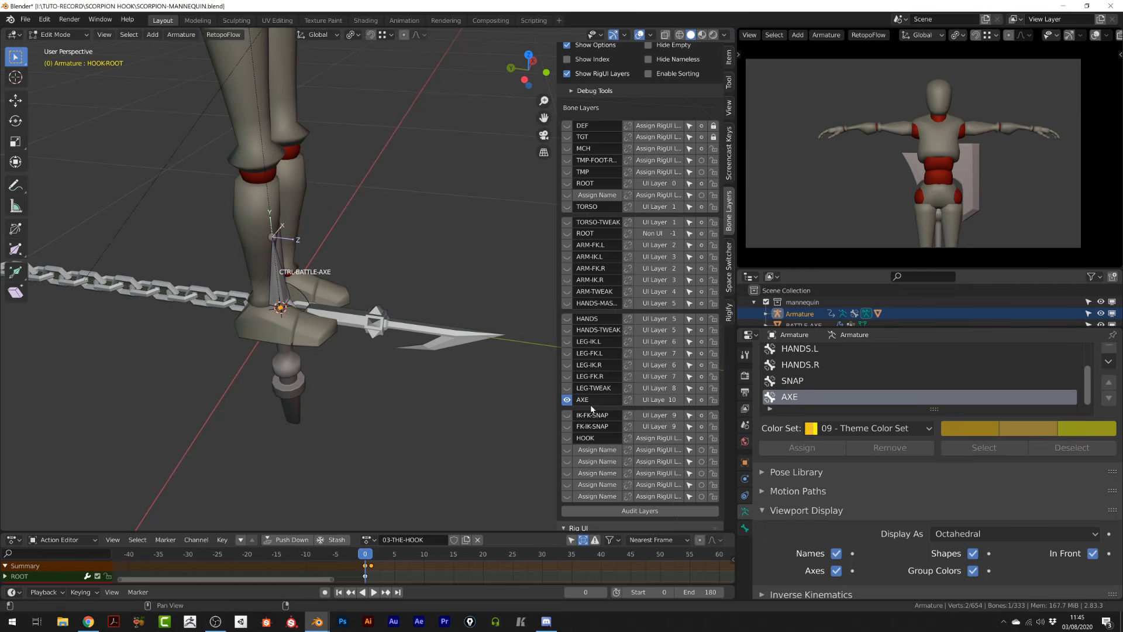
pyautogui.scroll(3, 608, 304)
pyautogui.click(648, 80)
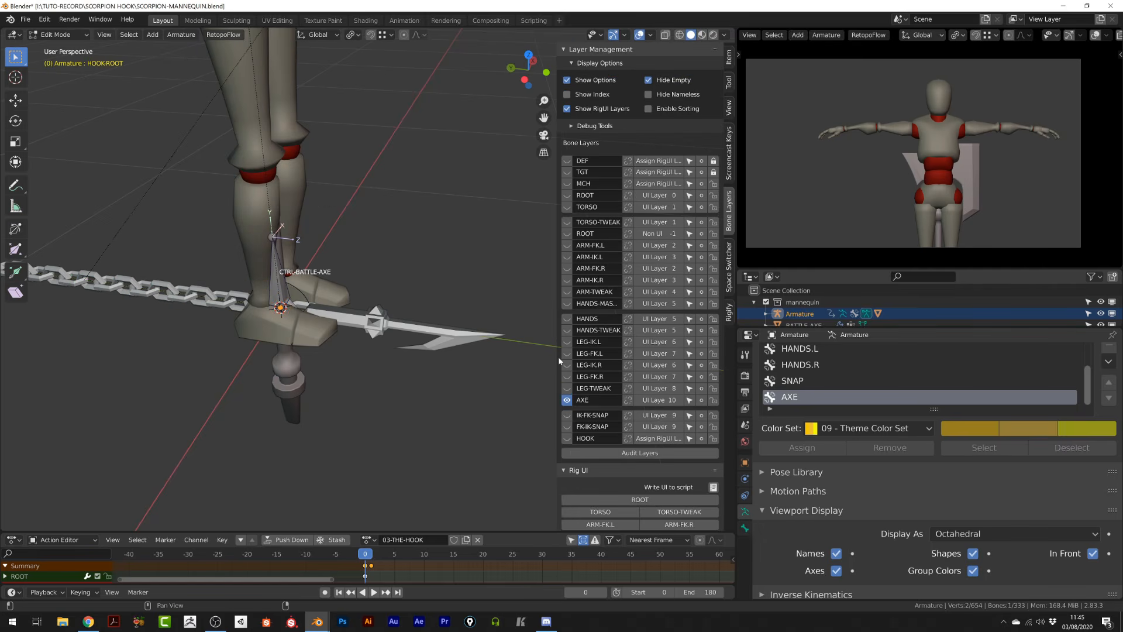
pyautogui.click(566, 438)
# - Duplicate the HOOK-ROOT bone and scale the copy by 0.561
pyautogui.moveTo(187, 462); pyautogui.dragTo(345, 405, button='middle')
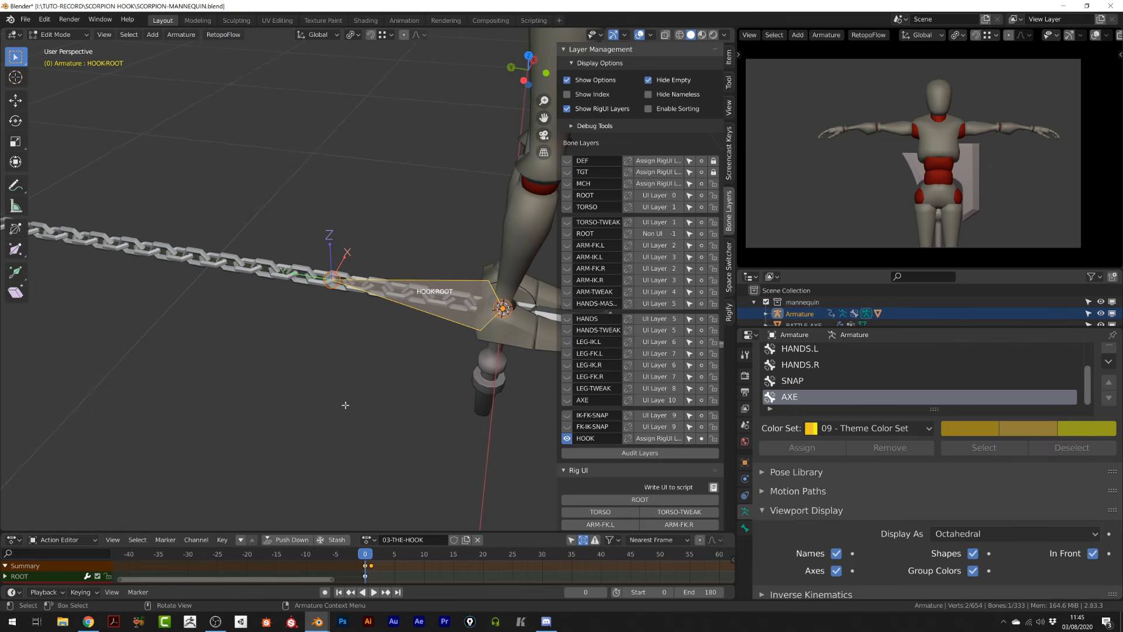
pyautogui.keyDown('shift'); pyautogui.moveTo(443, 325); pyautogui.dragTo(319, 342, button='middle'); pyautogui.keyUp('shift')
pyautogui.scroll(2, 320, 342)
pyautogui.press('Tab')
pyautogui.press('Tab')
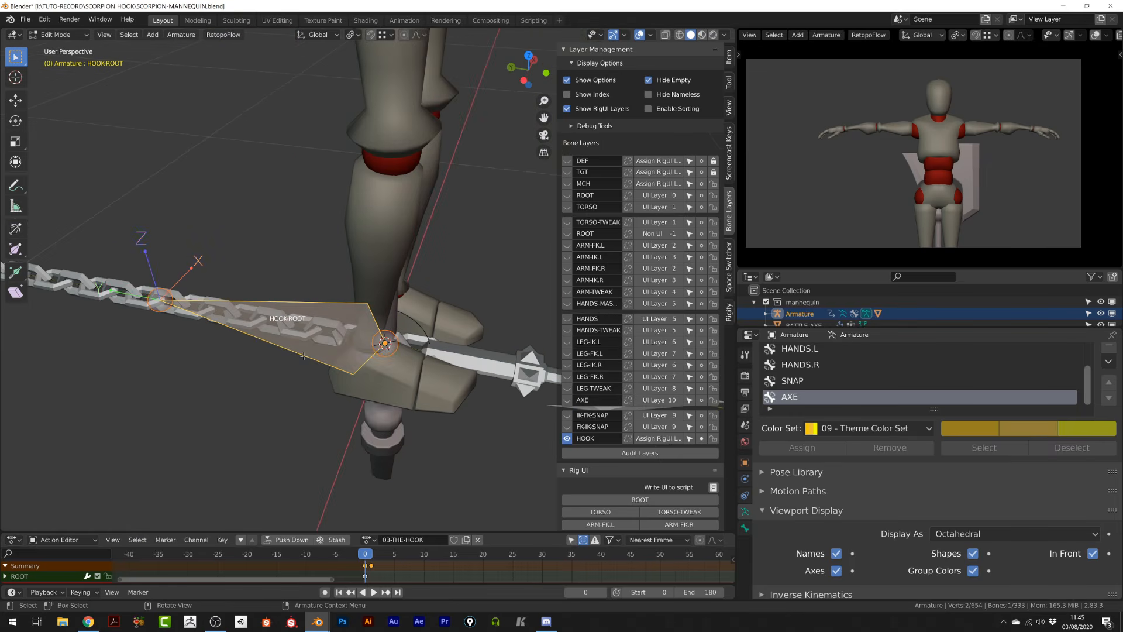
pyautogui.hotkey('shift', 'd')
pyautogui.press('s')
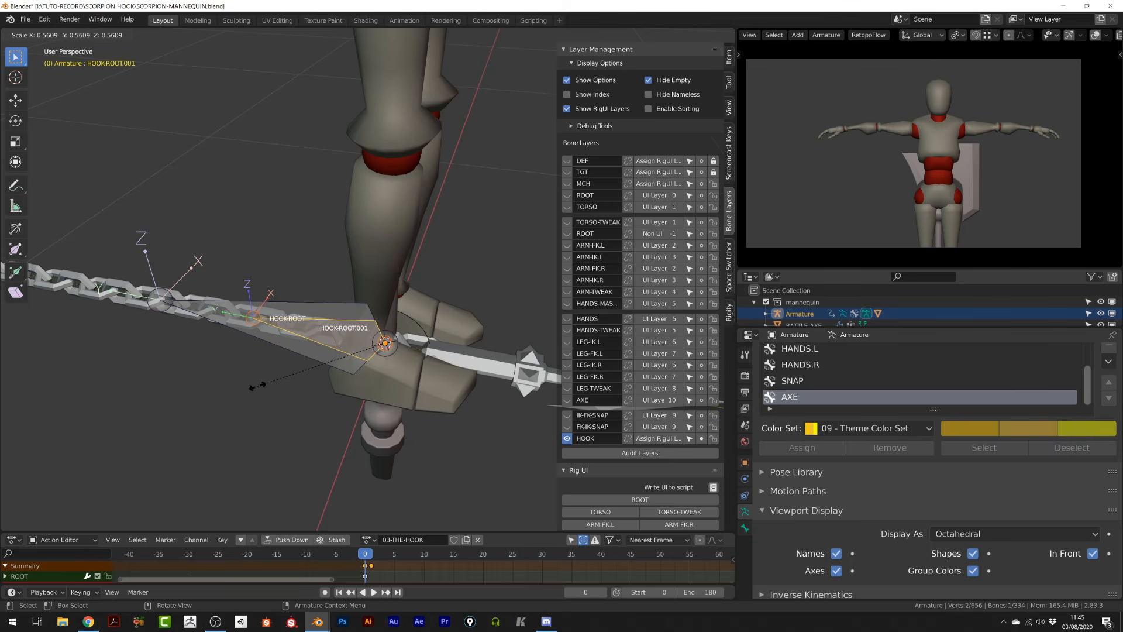
pyautogui.click(254, 388)
# - Rename the duplicated bone HOOK-ROOT-CURVATURE
pyautogui.click(744, 527)
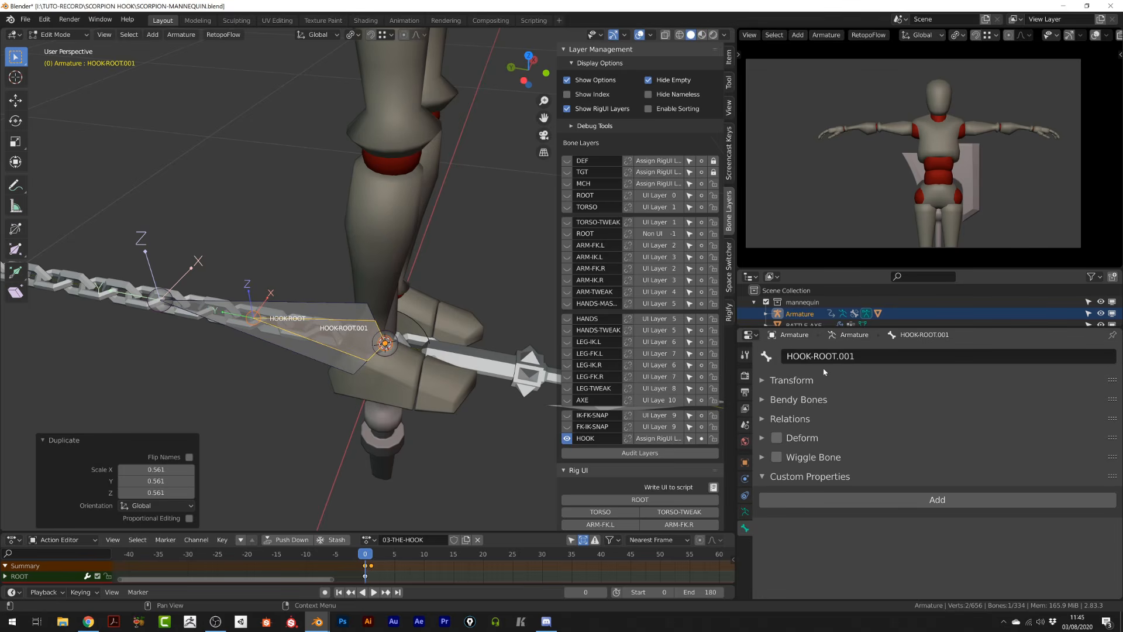
pyautogui.click(838, 361)
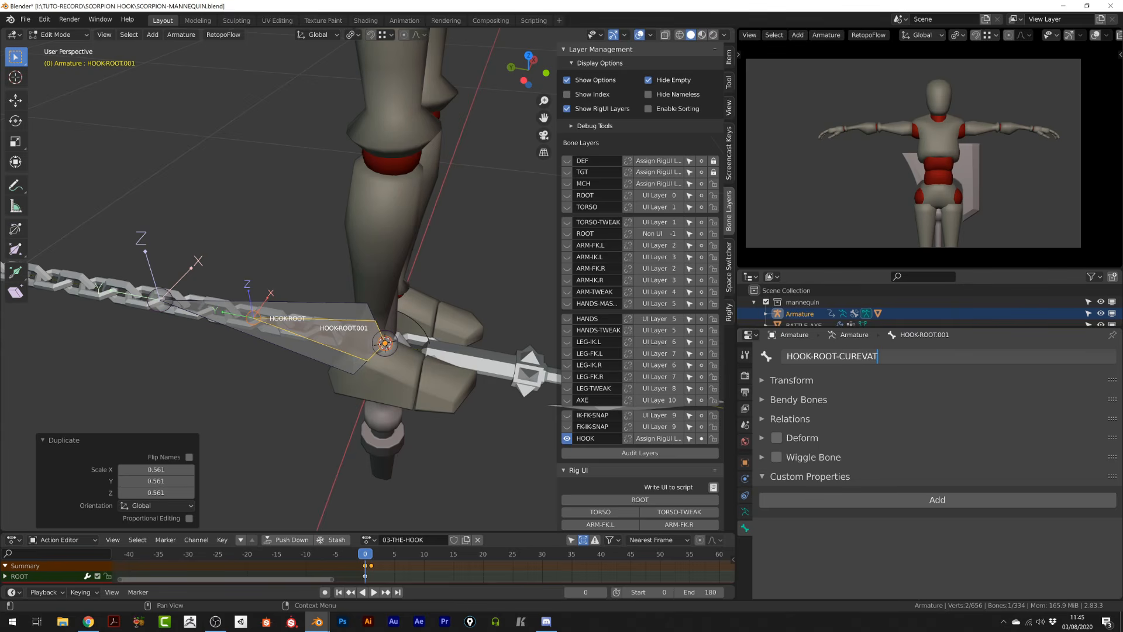
pyautogui.write('HOOK-ROOT-CURVATURE')
pyautogui.press('Return')
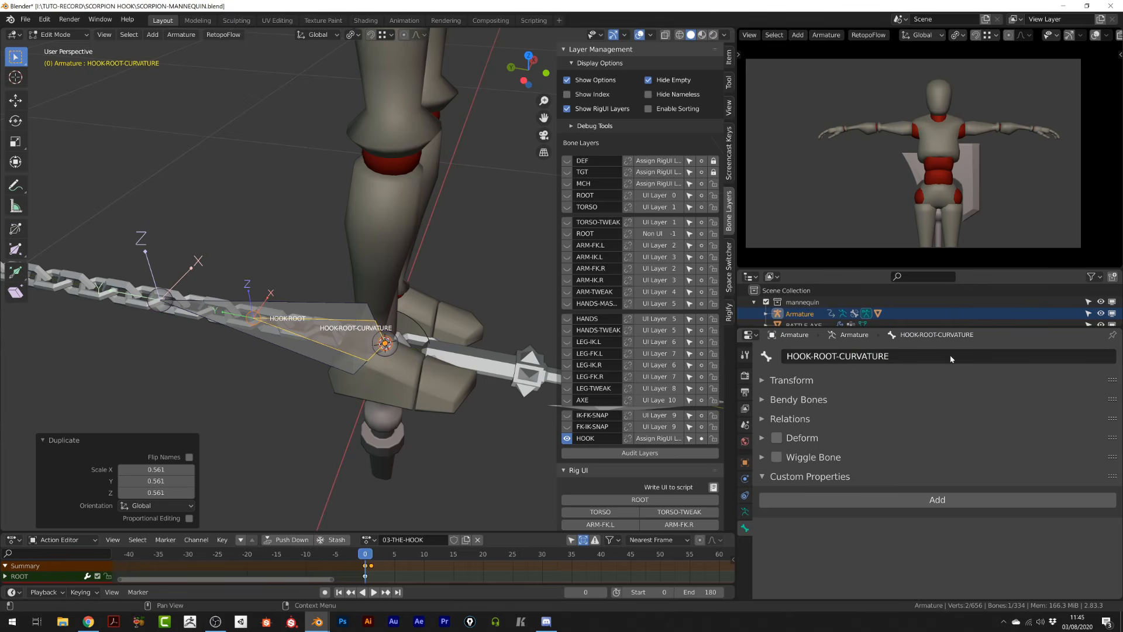
# - Parent HOOK-ROOT-CURVATURE to HOOK-ROOT with Keep Offset
pyautogui.keyDown('shift'); pyautogui.click(303, 355); pyautogui.keyUp('shift')
pyautogui.hotkey('ctrl', 'p')
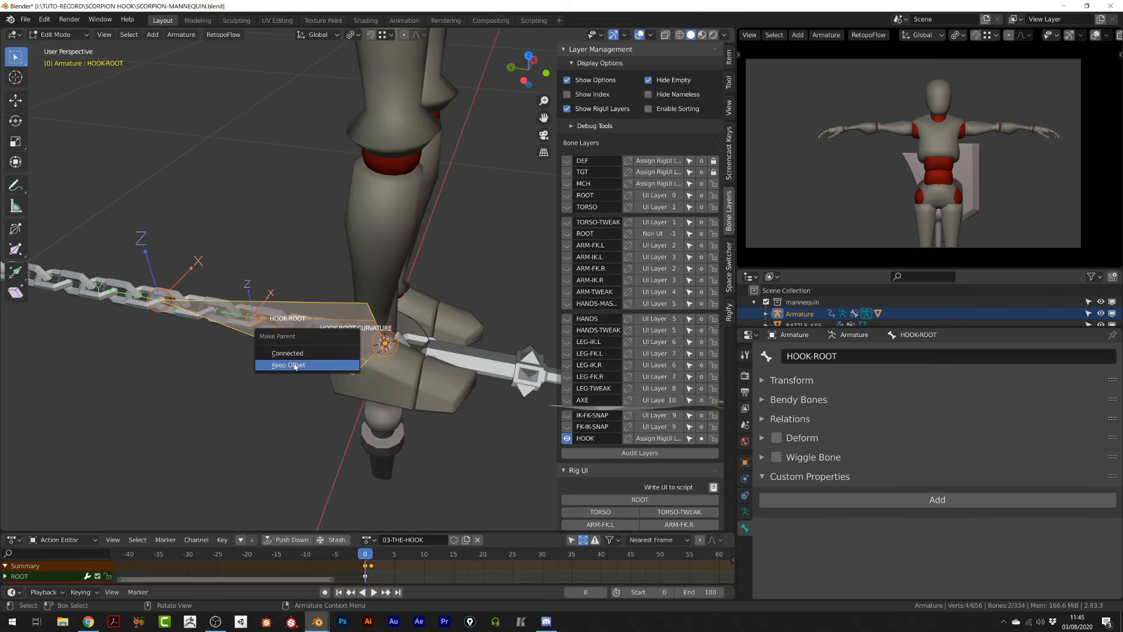
pyautogui.click(301, 364)
# - Leave Edit Mode, switch the armature to Pose Mode and select the HOOK-ROOT bone
pyautogui.scroll(-6, 342, 322)
pyautogui.press('Tab')
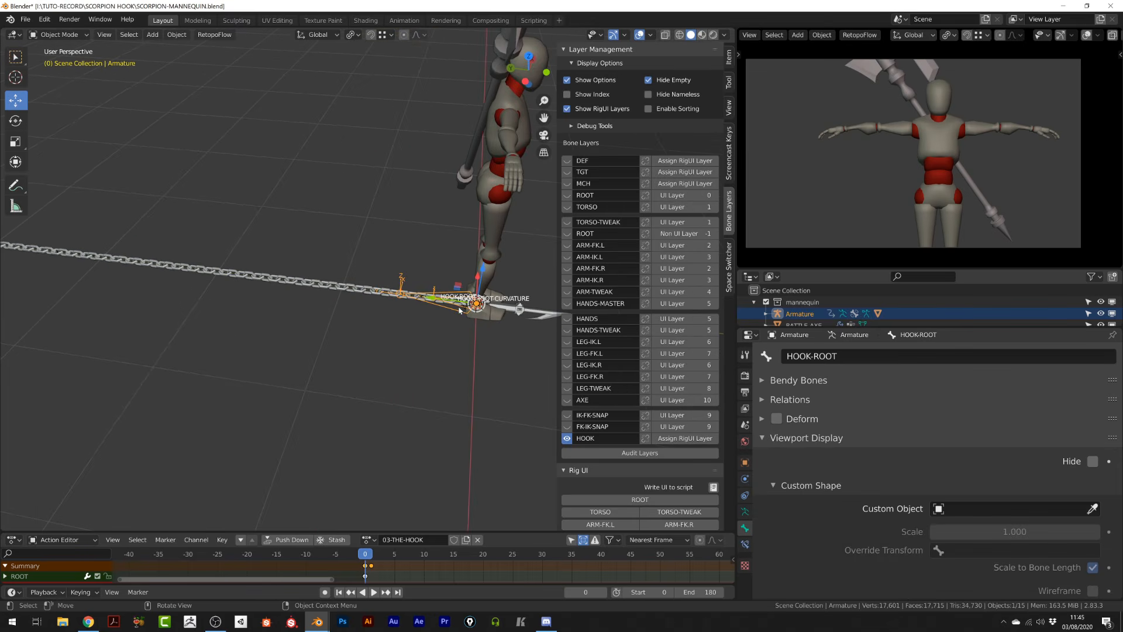
pyautogui.click(371, 296)
pyautogui.click(364, 294)
pyautogui.hotkey('ctrl', 'Tab')
pyautogui.click(346, 291)
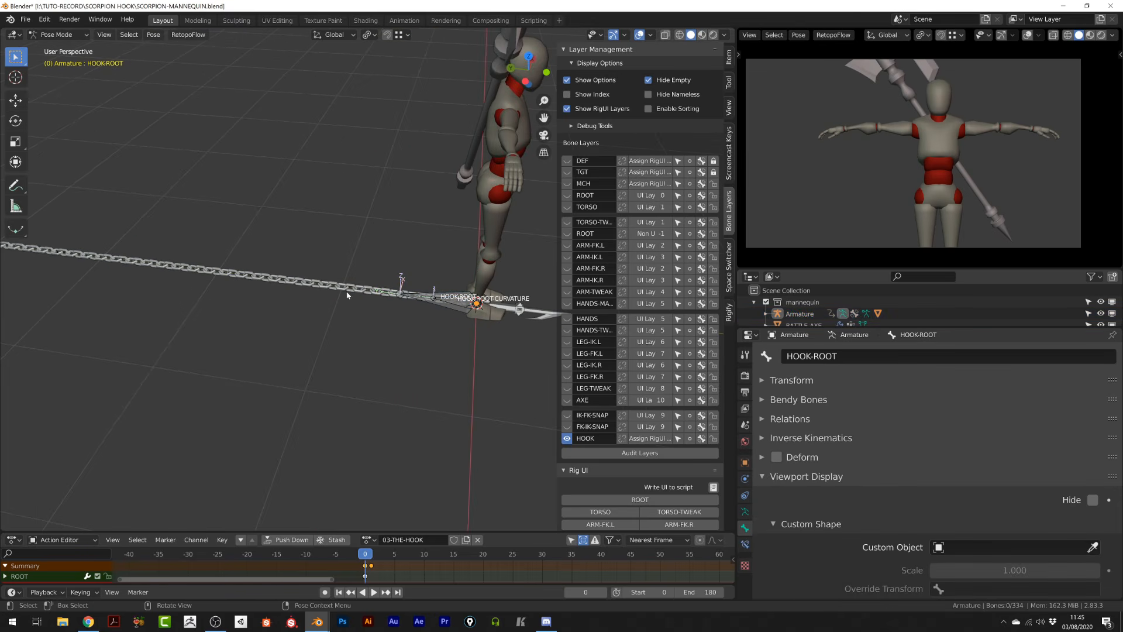
# - Hide the HOOK mesh, Empty-hook-root, chain-BezierCurve and CHAIN-RING objects in the viewport
pyautogui.moveTo(813, 328); pyautogui.dragTo(813, 458)
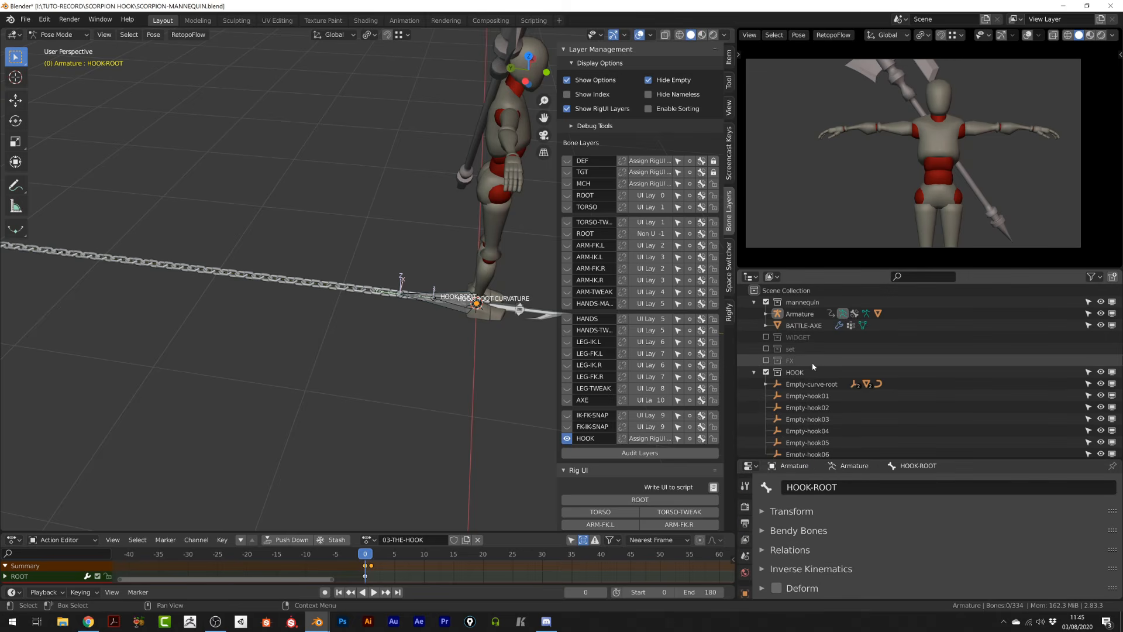
pyautogui.scroll(-1, 813, 366)
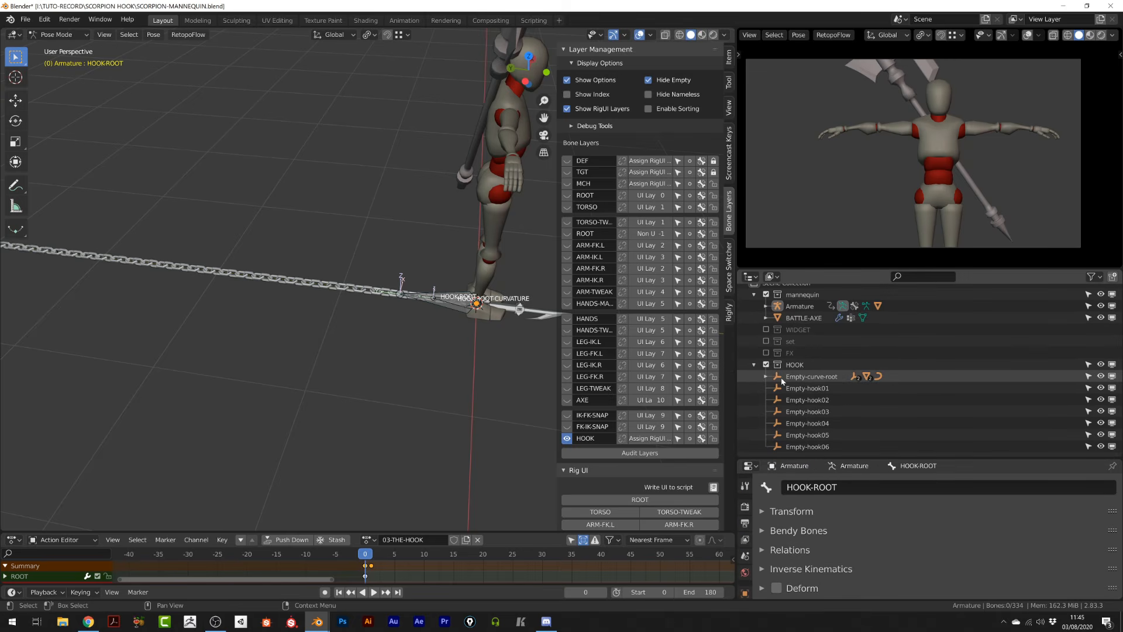
pyautogui.click(765, 376)
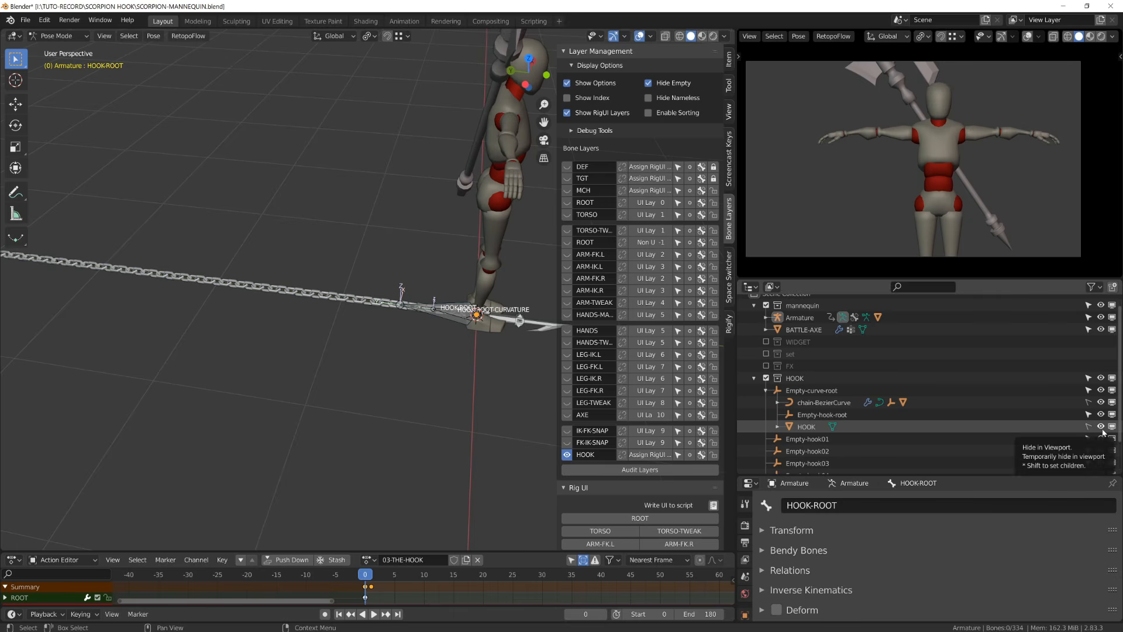
pyautogui.click(1102, 429)
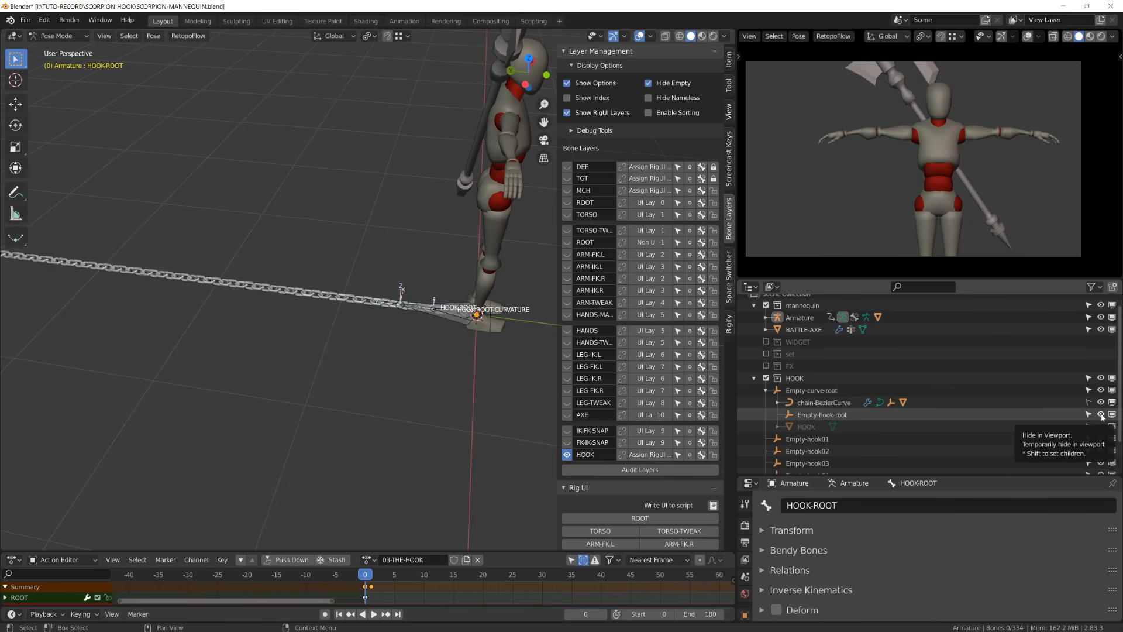
pyautogui.click(1100, 415)
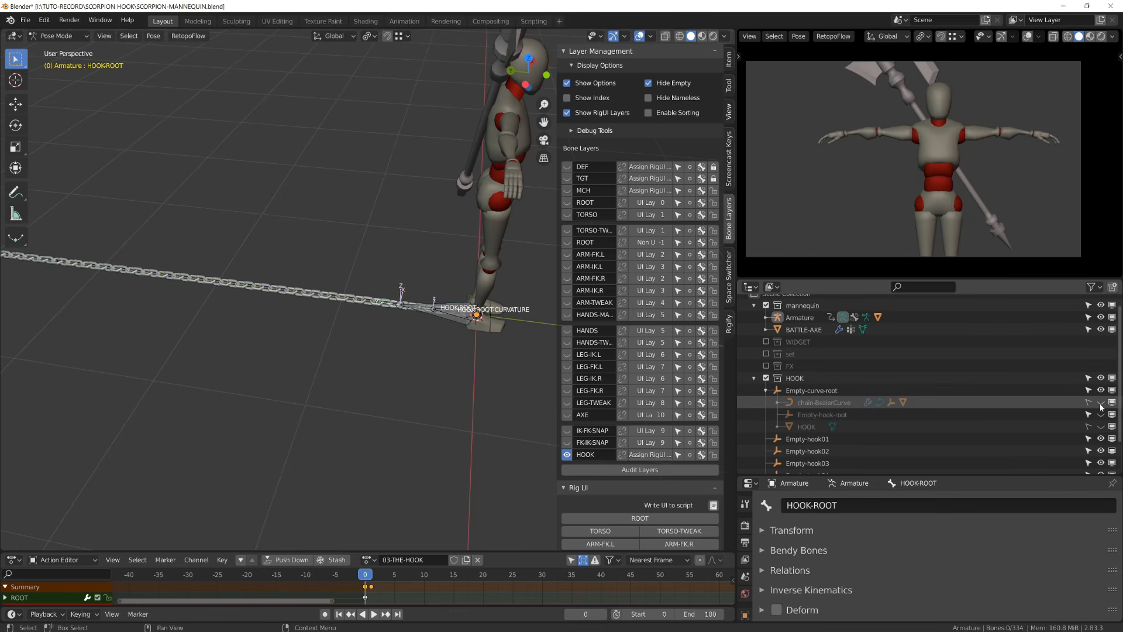
pyautogui.click(777, 402)
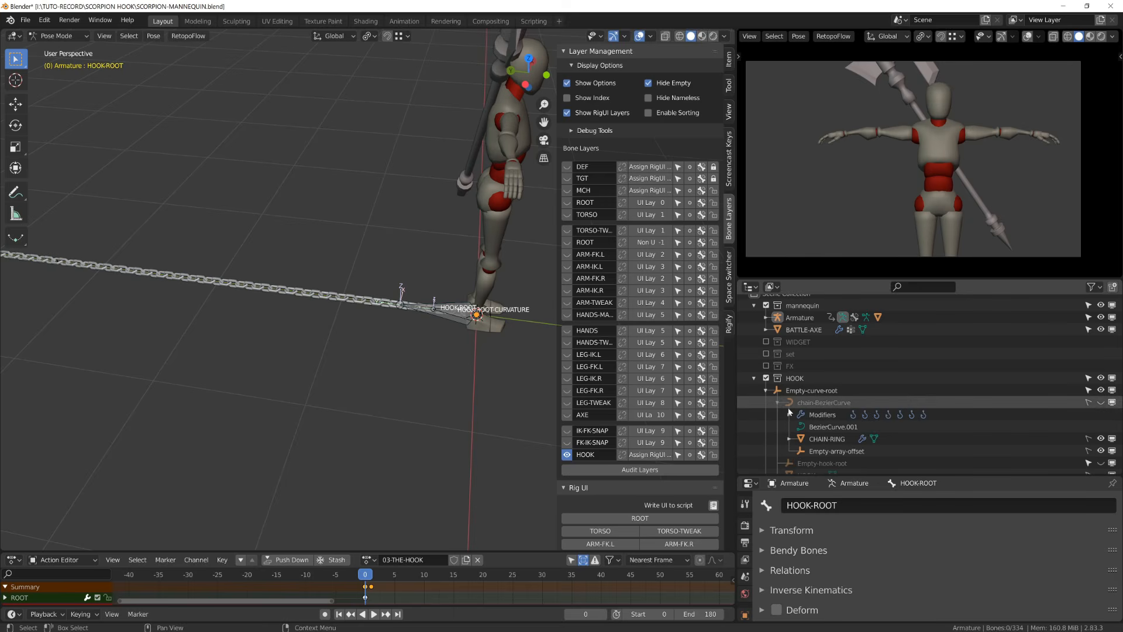
pyautogui.scroll(-2, 863, 410)
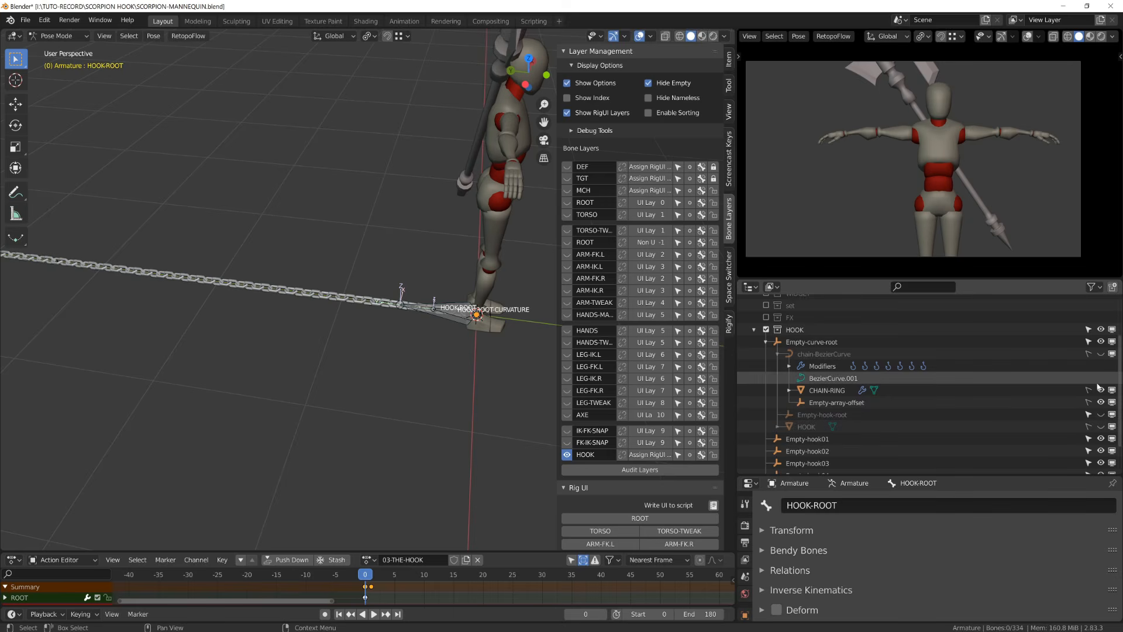
pyautogui.click(1100, 390)
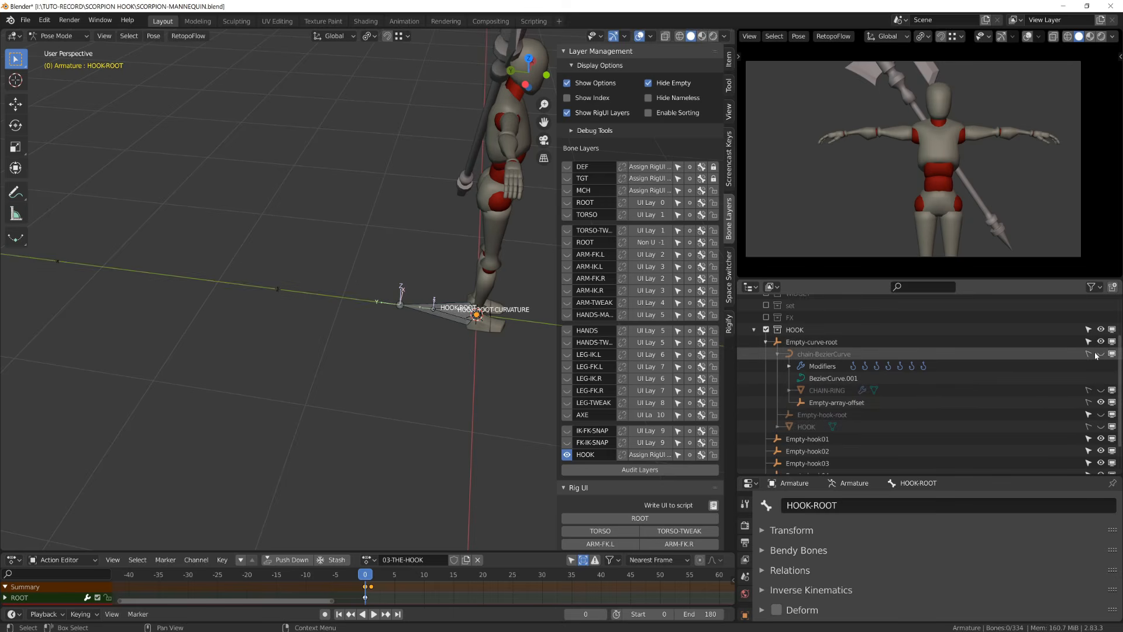
# - In Edit Mode, duplicate HOOK-ROOT-CURVATURE repeatedly along the chain's line to create a series of curvature bones
pyautogui.click(453, 317)
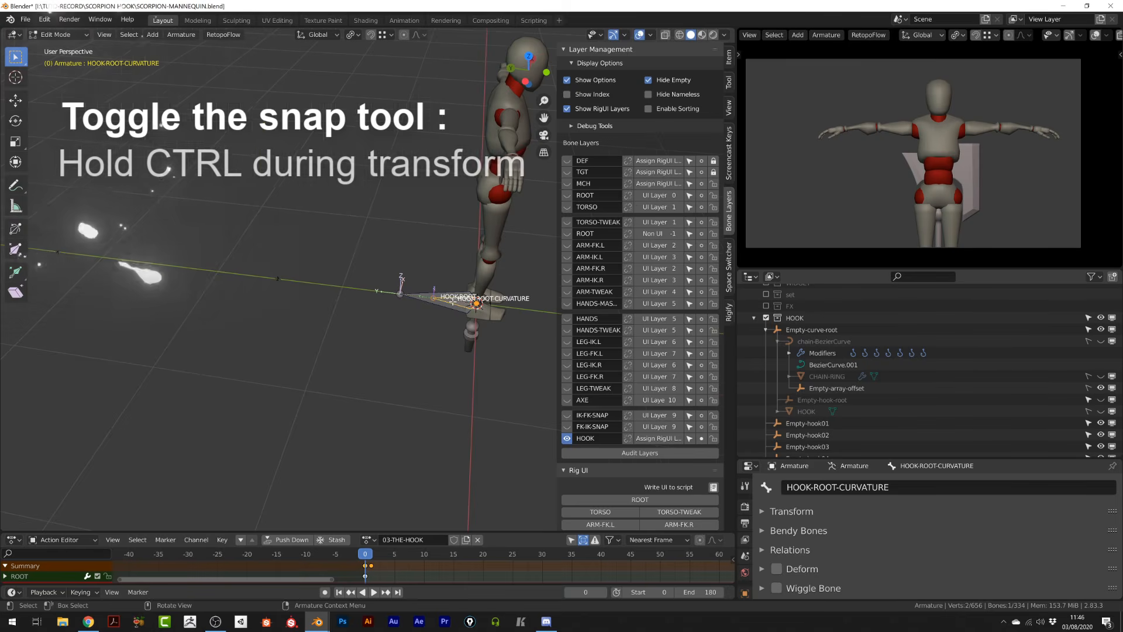
pyautogui.press('KP_5')
pyautogui.scroll(4, 295, 327)
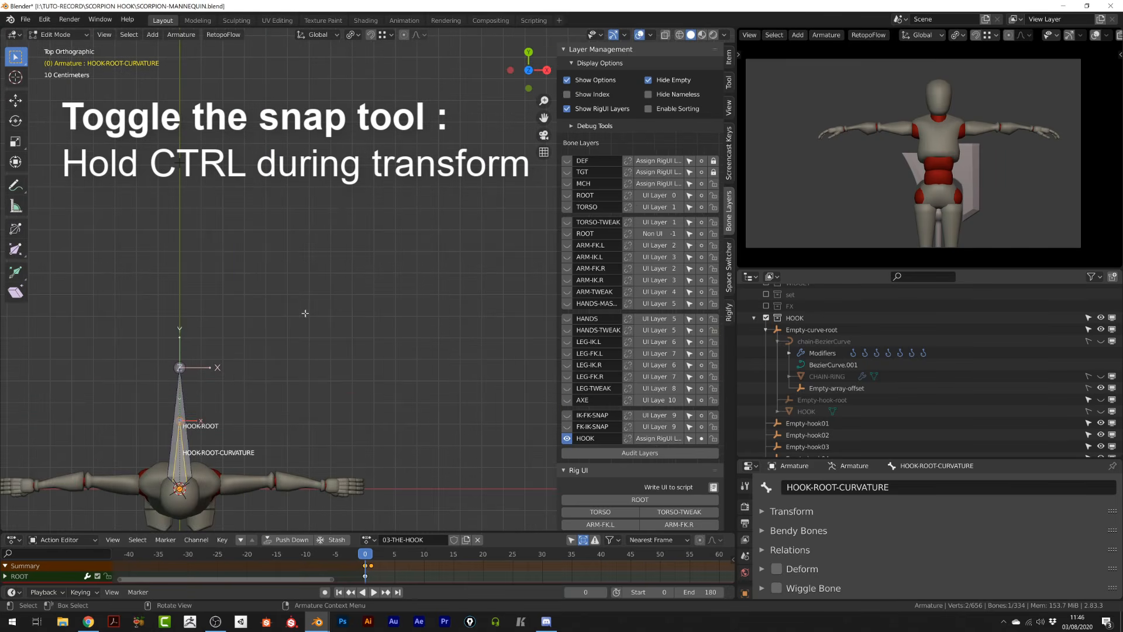
pyautogui.hotkey('shift', 'd')
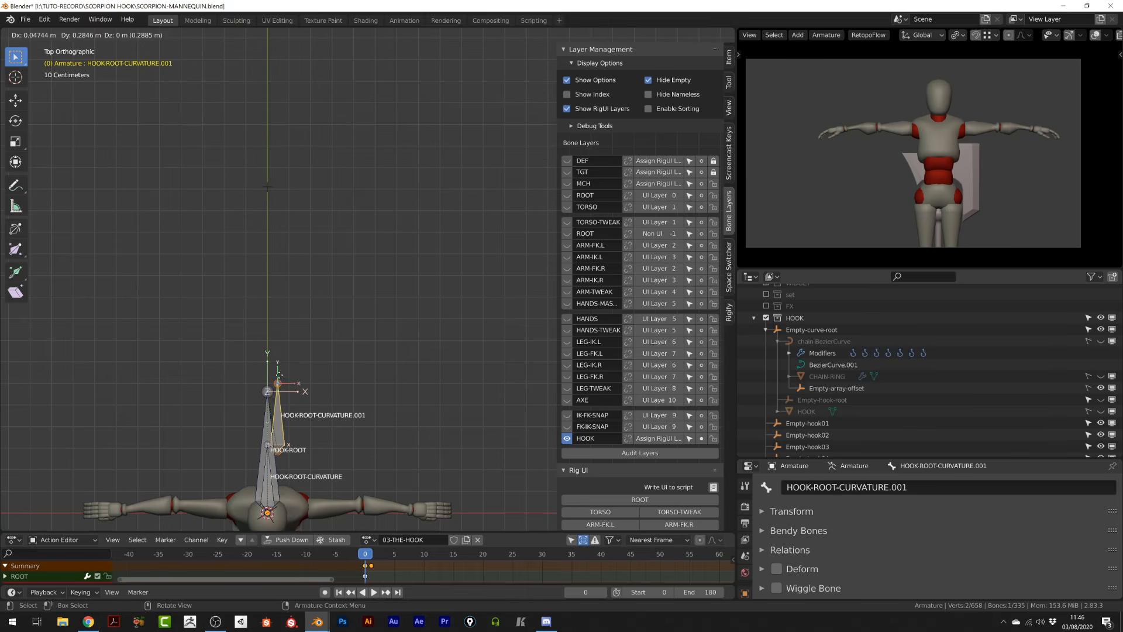
pyautogui.keyDown('ctrl'); pyautogui.click(266, 190); pyautogui.keyUp('ctrl')
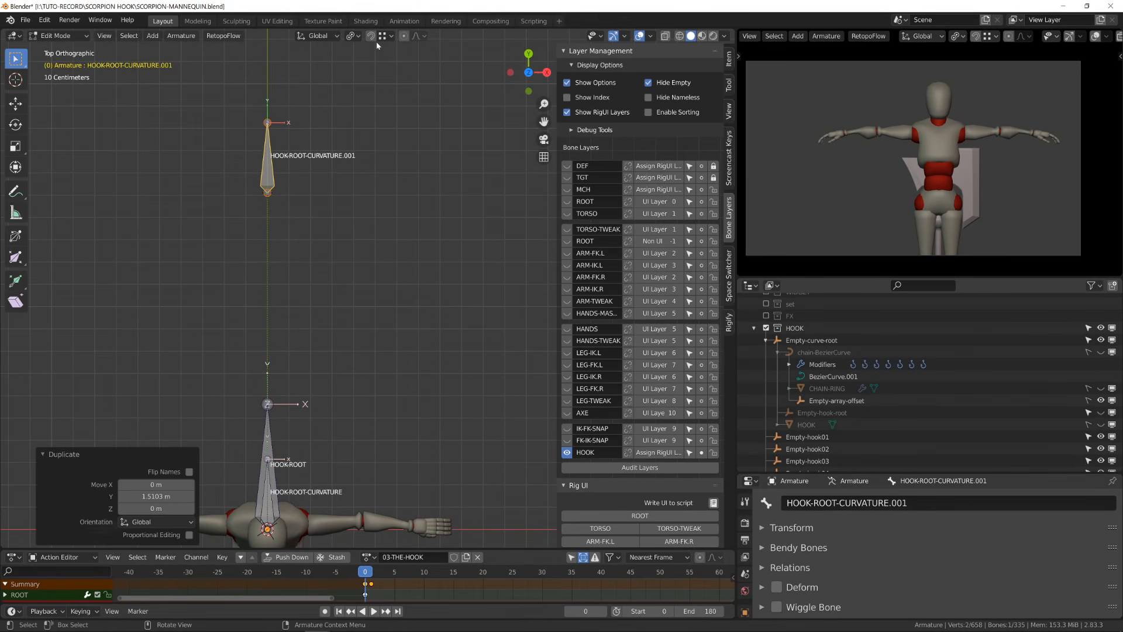
pyautogui.keyDown('shift'); pyautogui.moveTo(326, 45); pyautogui.dragTo(324, 351, button='middle'); pyautogui.keyUp('shift')
pyautogui.hotkey('shift', 'd')
pyautogui.keyDown('ctrl'); pyautogui.click(277, 80); pyautogui.keyUp('ctrl')
pyautogui.keyDown('shift'); pyautogui.moveTo(279, 79); pyautogui.dragTo(319, 475, button='middle'); pyautogui.keyUp('shift')
pyautogui.hotkey('shift', 'd')
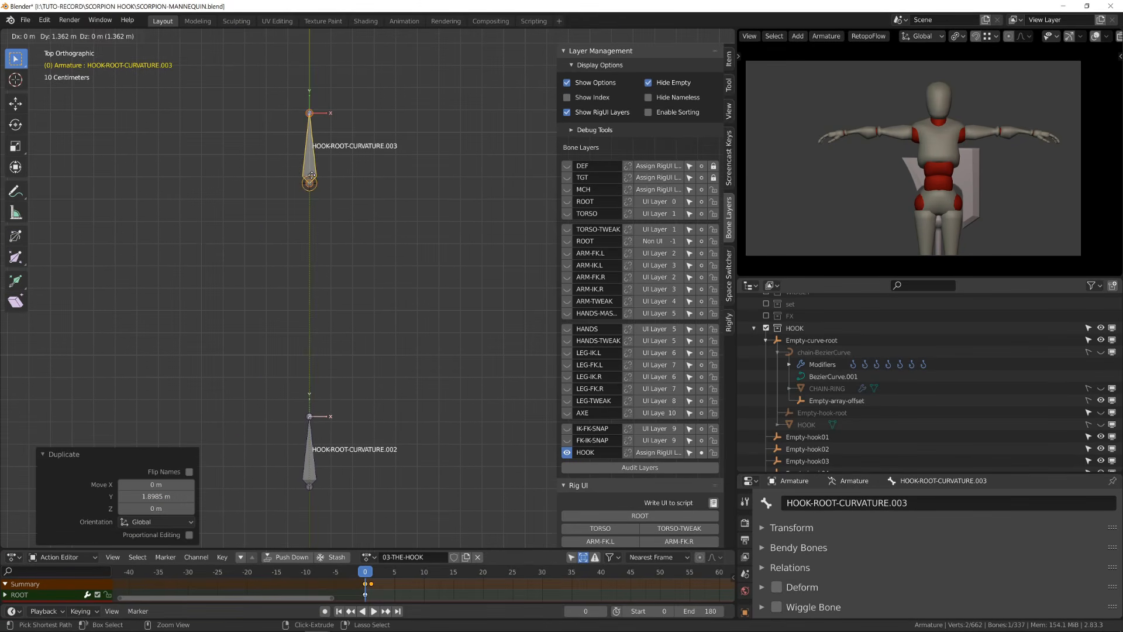
pyautogui.keyDown('ctrl'); pyautogui.click(320, 174); pyautogui.keyUp('ctrl')
pyautogui.keyDown('shift'); pyautogui.moveTo(320, 174); pyautogui.dragTo(335, 487, button='middle'); pyautogui.keyUp('shift')
pyautogui.hotkey('shift', 'd')
pyautogui.keyDown('ctrl'); pyautogui.click(330, 144); pyautogui.keyUp('ctrl')
pyautogui.scroll(3, 331, 143)
pyautogui.keyDown('shift'); pyautogui.moveTo(330, 143); pyautogui.dragTo(326, 484, button='middle'); pyautogui.keyUp('shift')
pyautogui.hotkey('shift', 'd')
pyautogui.keyDown('ctrl'); pyautogui.click(324, 229); pyautogui.keyUp('ctrl')
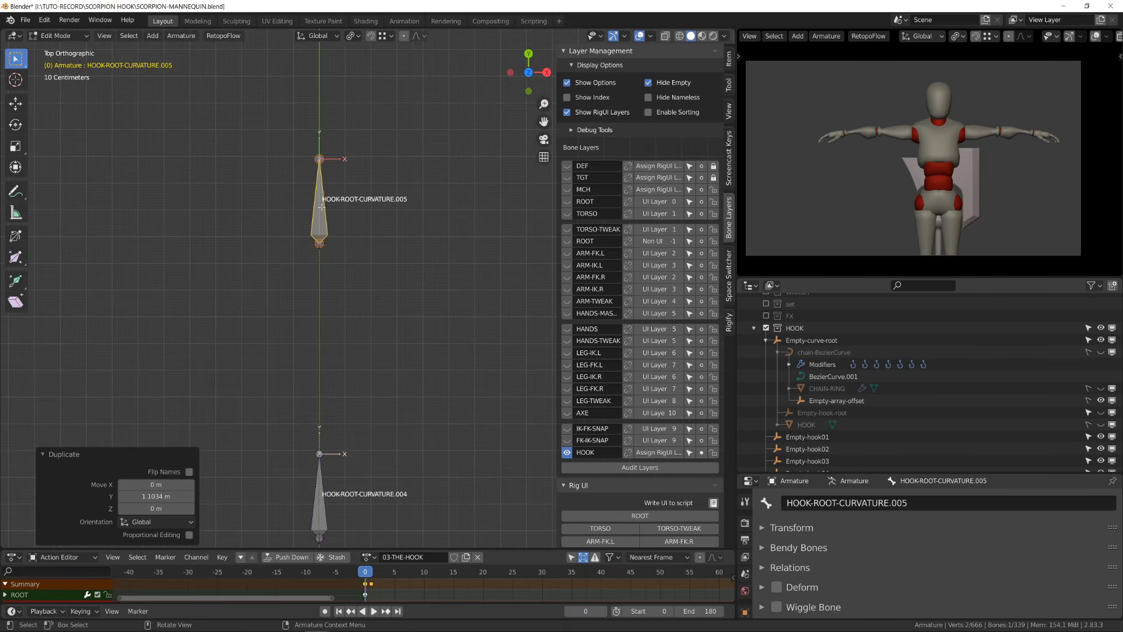
pyautogui.scroll(-4, 324, 229)
pyautogui.keyDown('shift'); pyautogui.moveTo(324, 229); pyautogui.dragTo(328, 403, button='middle'); pyautogui.keyUp('shift')
pyautogui.hotkey('shift', 'd')
pyautogui.keyDown('ctrl'); pyautogui.click(337, 210); pyautogui.keyUp('ctrl')
pyautogui.keyDown('shift'); pyautogui.moveTo(337, 211); pyautogui.dragTo(323, 412, button='middle'); pyautogui.keyUp('shift')
pyautogui.hotkey('shift', 'd')
pyautogui.press('Escape')
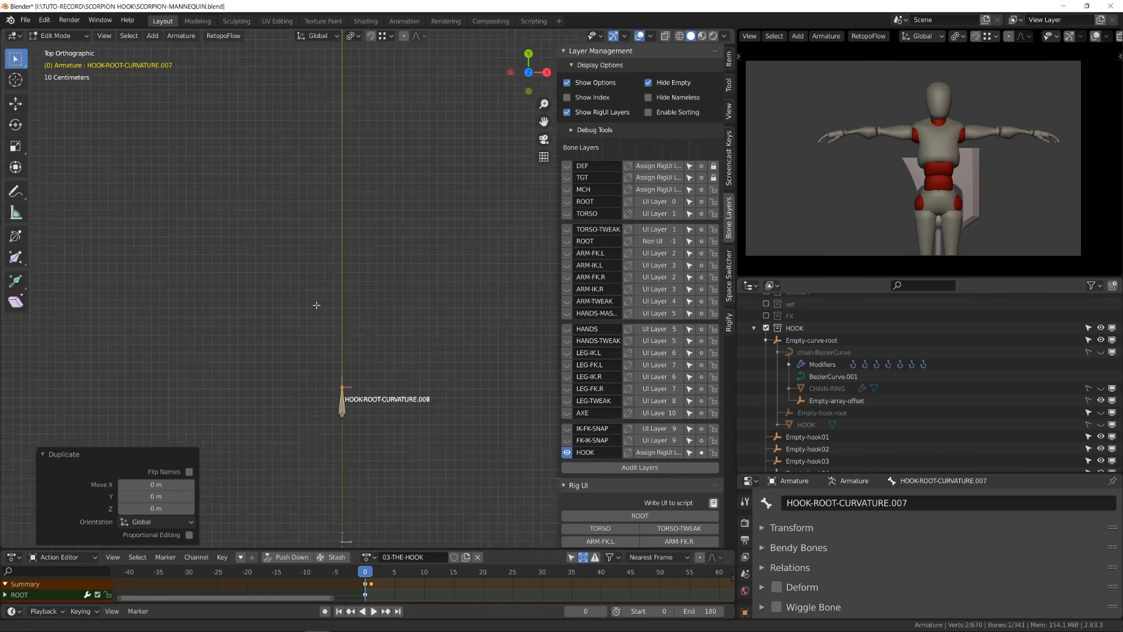
# - Parent Empty-hook01 to the bone HOOK-ROOT-CURVATURE.006 using Bone parenting
pyautogui.moveTo(318, 305); pyautogui.dragTo(228, 287, button='middle')
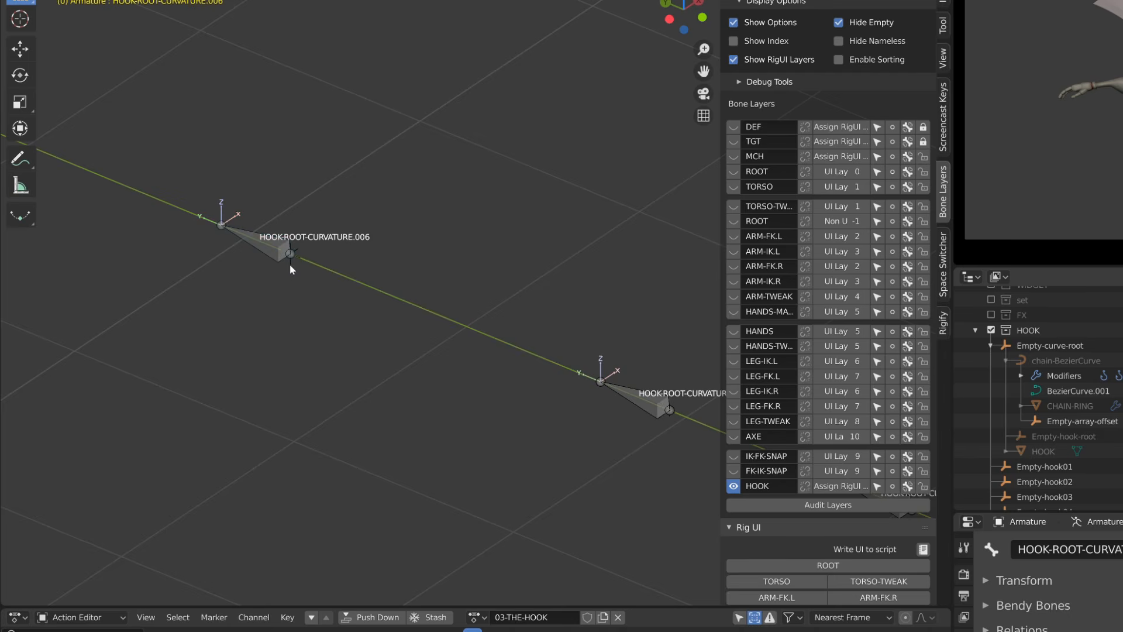
pyautogui.press('Tab')
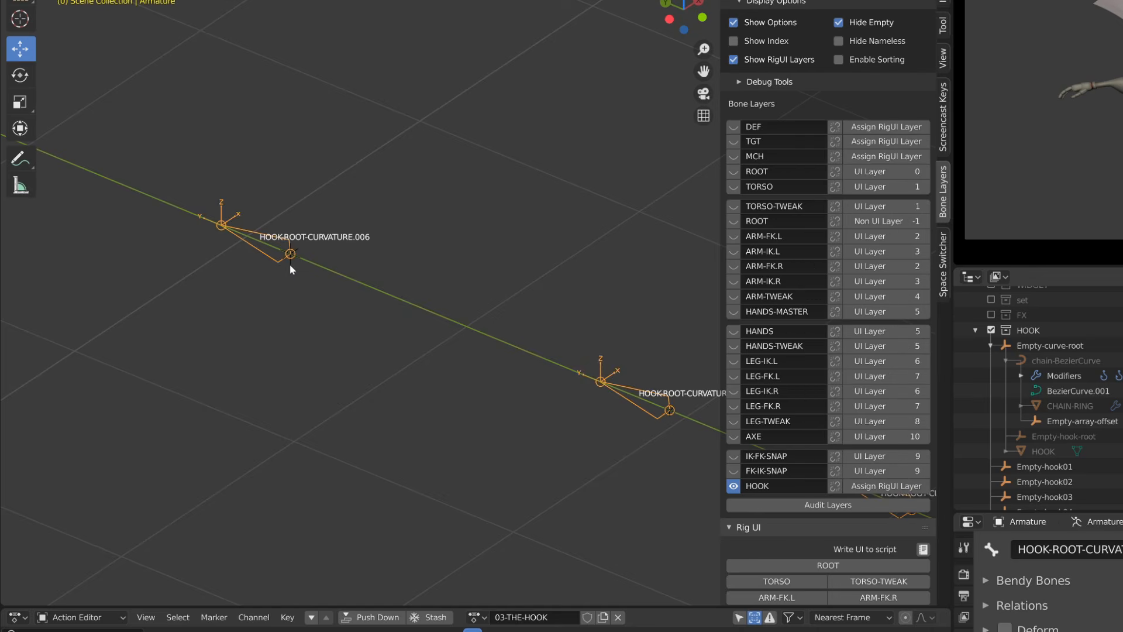
pyautogui.click(290, 253)
pyautogui.keyDown('shift'); pyautogui.click(272, 256); pyautogui.keyUp('shift')
pyautogui.hotkey('ctrl', 'Tab')
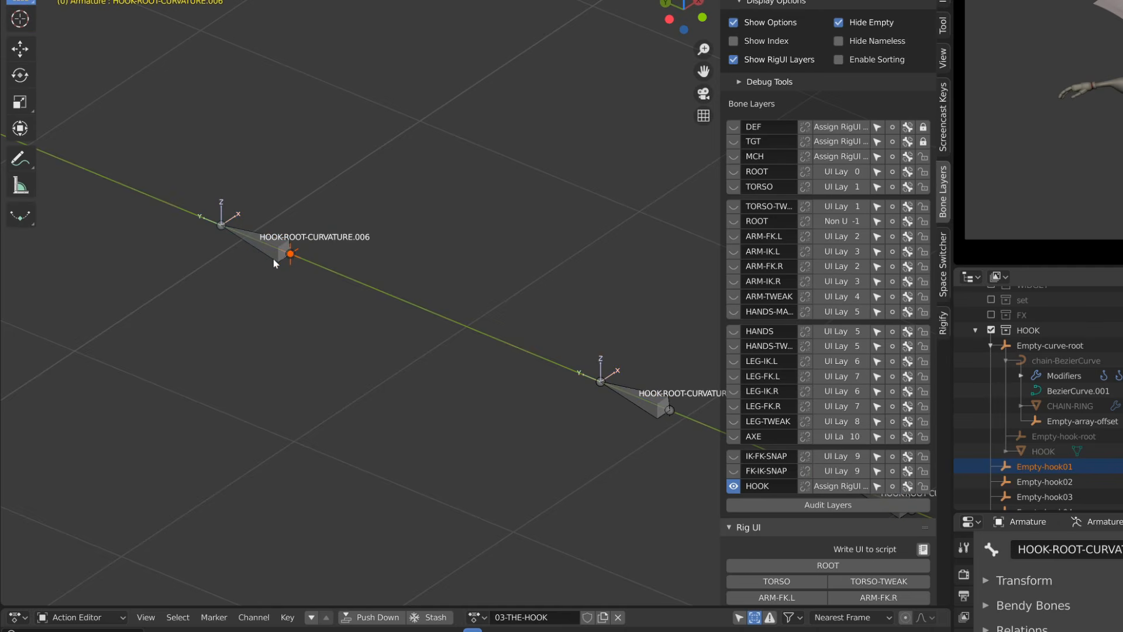
pyautogui.click(272, 258)
pyautogui.hotkey('ctrl', 'p')
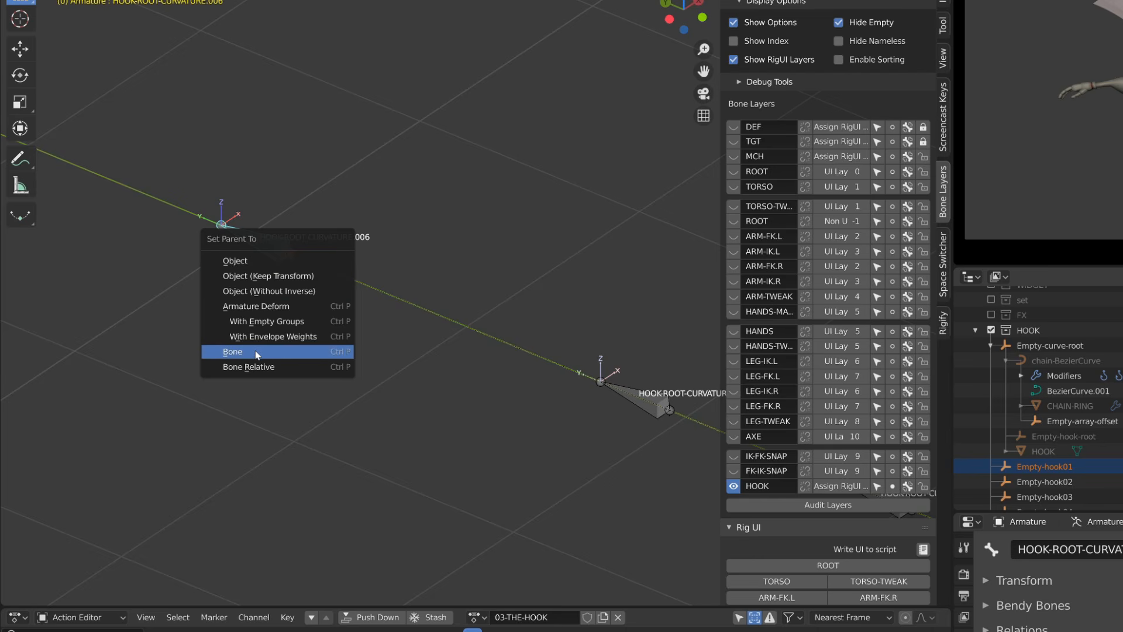
pyautogui.click(256, 353)
# - Parent Empty-hook02 to the bone HOOK-ROOT-CURVATURE.005 using Bone parenting
pyautogui.click(279, 262)
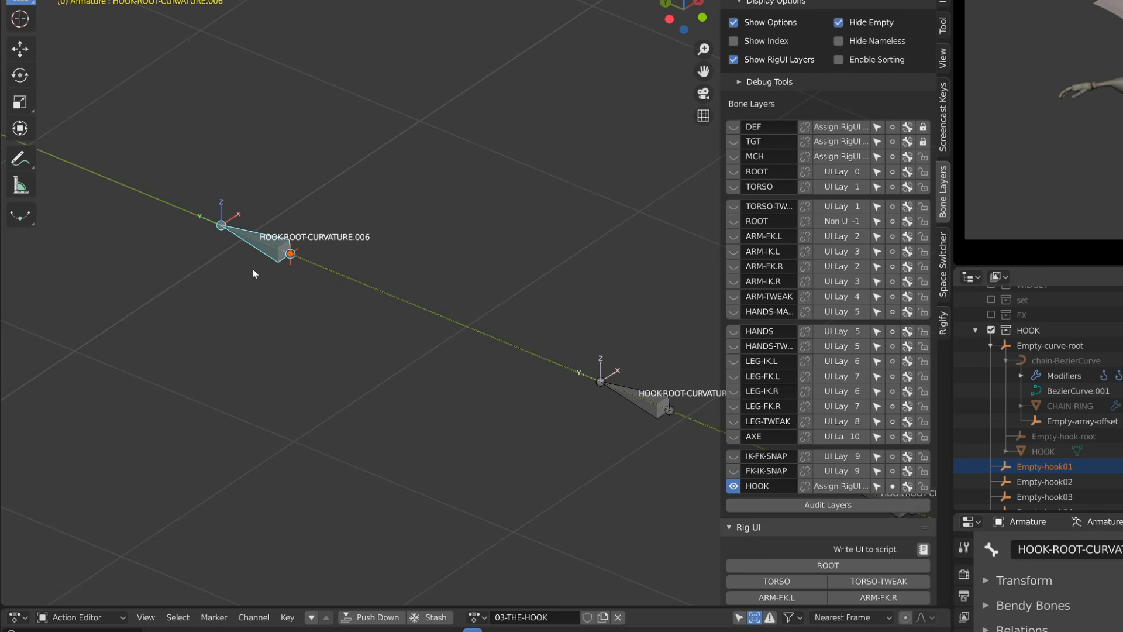
pyautogui.moveTo(263, 248)
pyautogui.mouseDown()
pyautogui.moveTo(157, 417)
pyautogui.moveTo(370, 196)
pyautogui.moveTo(270, 244)
pyautogui.mouseUp()
pyautogui.scroll(3, 331, 293)
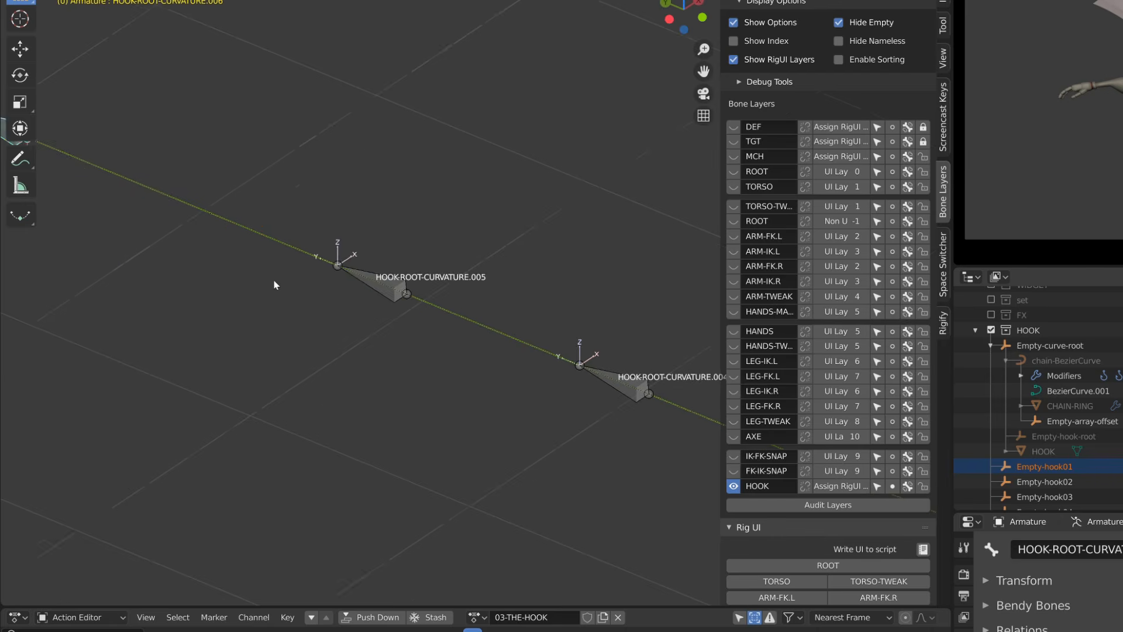
pyautogui.click(276, 301)
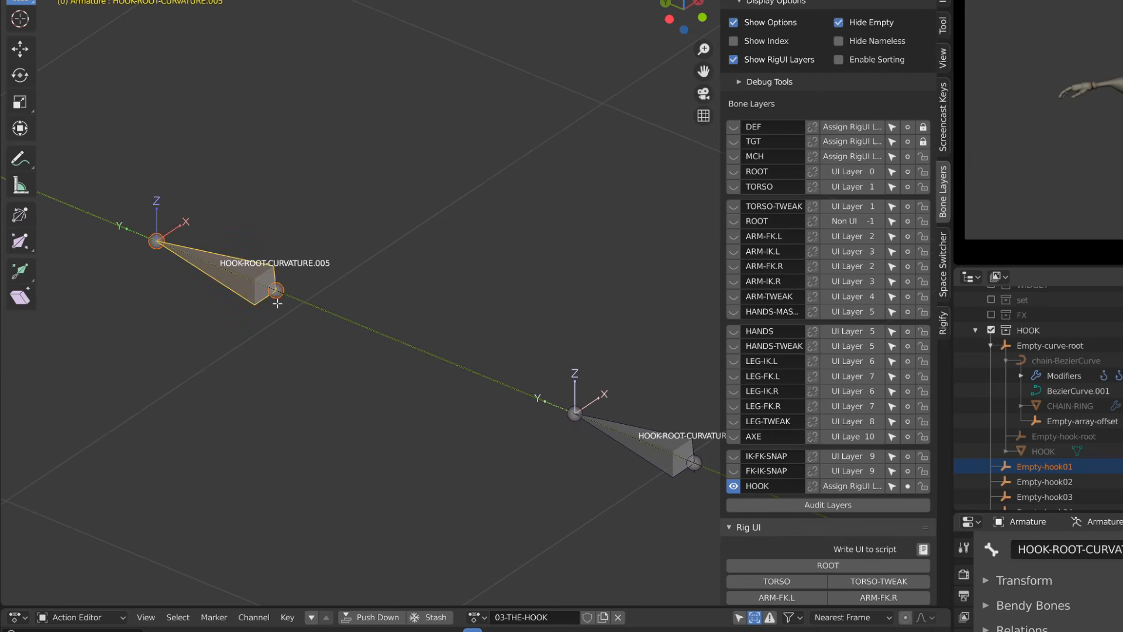
pyautogui.hotkey('ctrl', 'Tab')
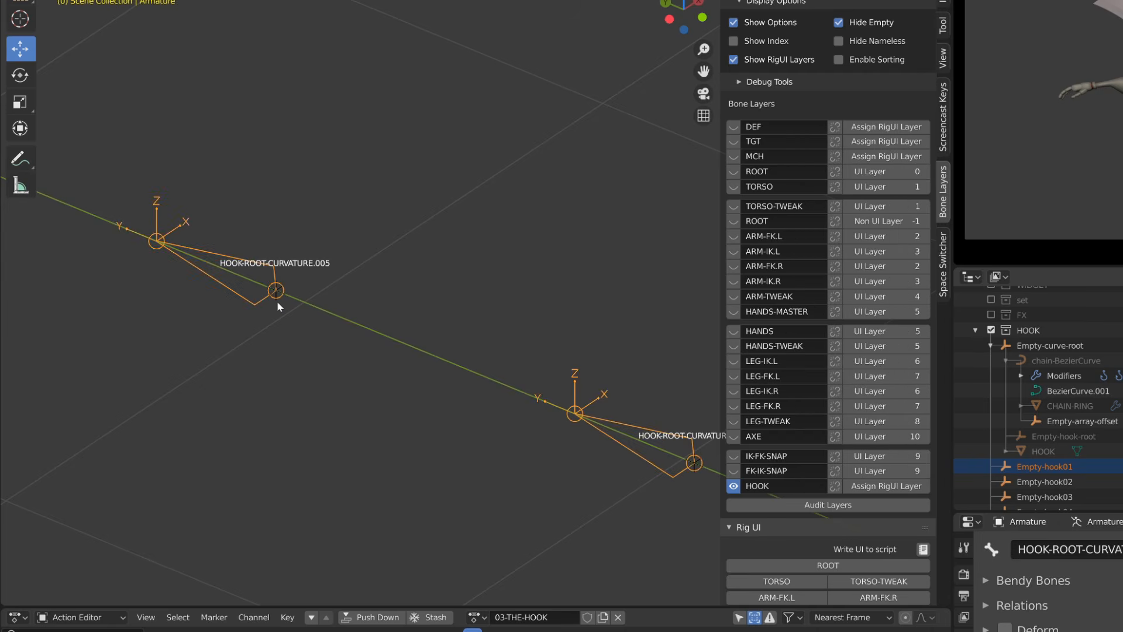
pyautogui.click(276, 290)
pyautogui.keyDown('shift'); pyautogui.click(257, 304); pyautogui.keyUp('shift')
pyautogui.press('Tab')
pyautogui.press('Tab')
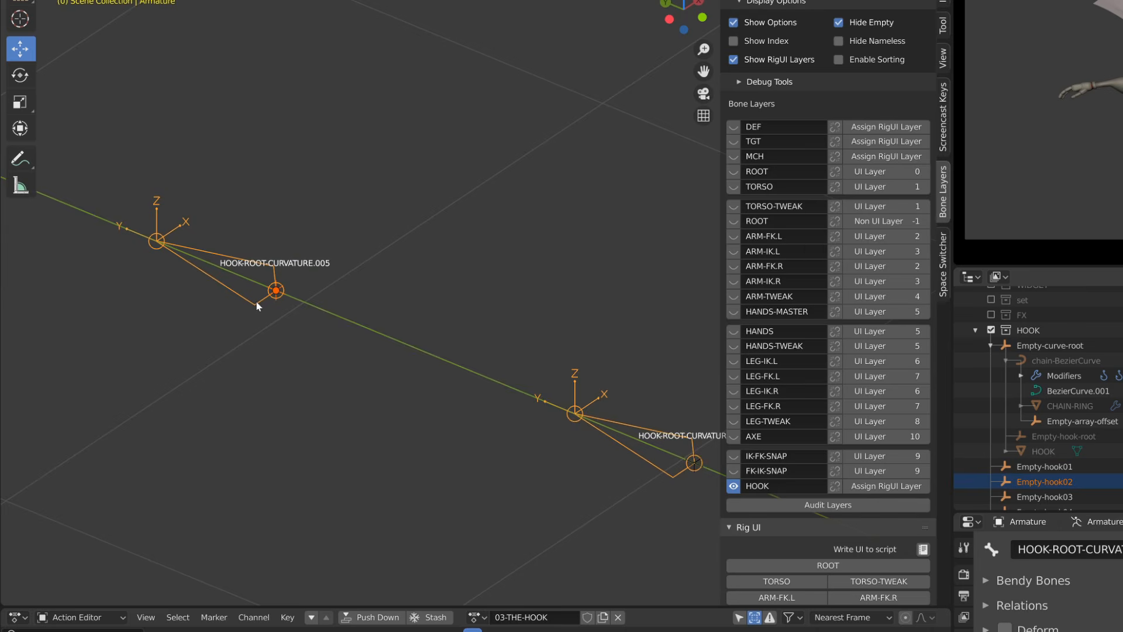
pyautogui.hotkey('ctrl', 'Tab')
pyautogui.scroll(-6, 259, 297)
pyautogui.hotkey('ctrl', 'p')
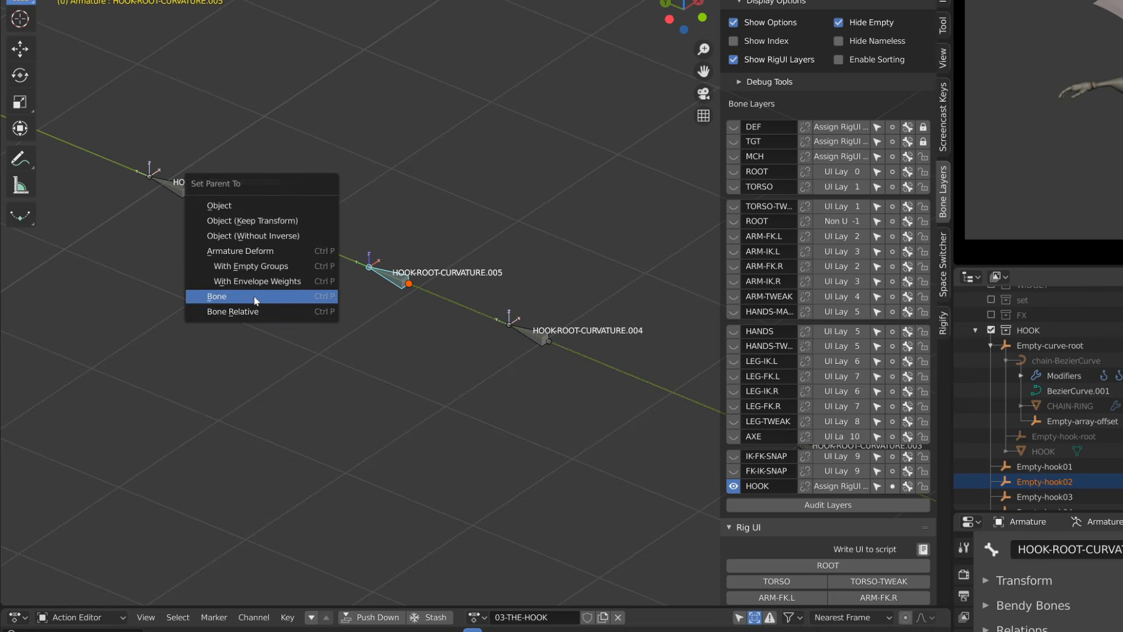
pyautogui.click(254, 297)
# - Parent Empty-hook03 to the bone HOOK-ROOT-CURVATURE.004 using Bone parenting
pyautogui.scroll(2, 476, 348)
pyautogui.hotkey('ctrl', 'Tab')
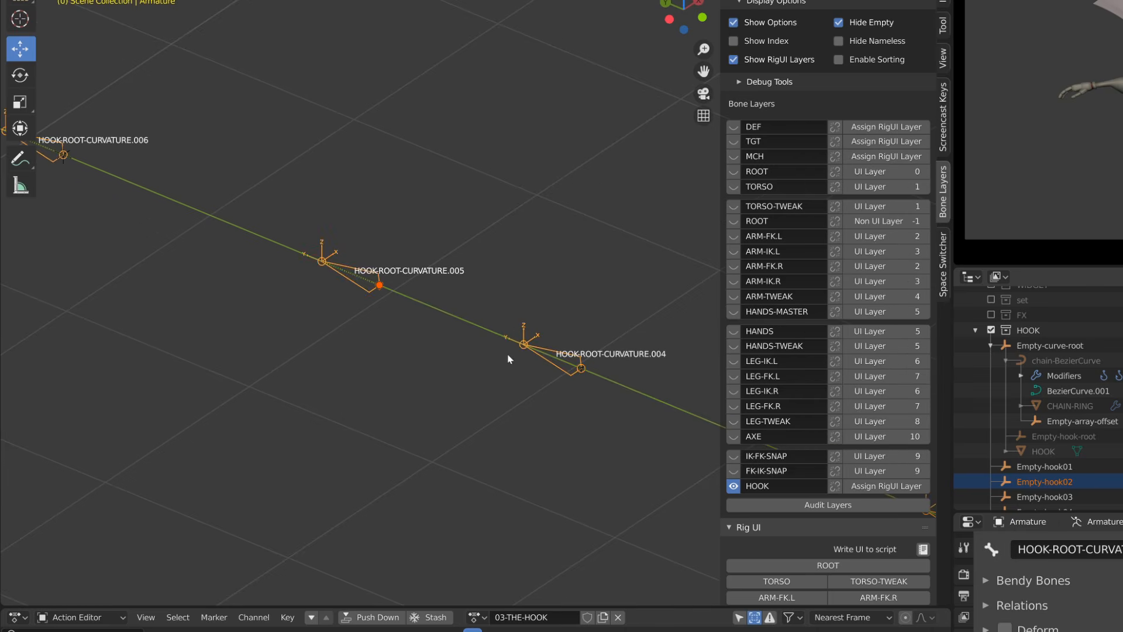
pyautogui.click(578, 369)
pyautogui.keyDown('shift'); pyautogui.moveTo(578, 377); pyautogui.dragTo(474, 352, button='middle'); pyautogui.keyUp('shift')
pyautogui.scroll(3, 473, 352)
pyautogui.keyDown('shift'); pyautogui.click(456, 353); pyautogui.keyUp('shift')
pyautogui.hotkey('ctrl', 'Tab')
pyautogui.hotkey('ctrl', 'p')
pyautogui.click(454, 353)
# - Parent the next hook empty to the bone HOOK-ROOT-CURVATURE.003 using Bone parenting
pyautogui.scroll(8, 429, 391)
pyautogui.click(428, 392)
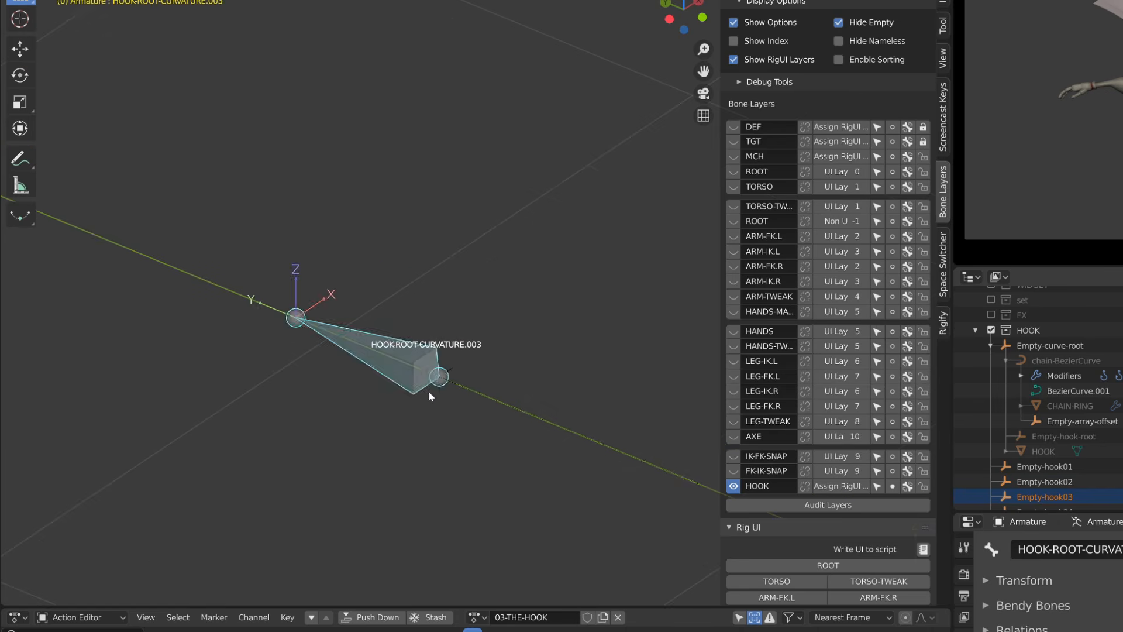
pyautogui.hotkey('ctrl', 'Tab')
pyautogui.click(437, 387)
pyautogui.keyDown('shift'); pyautogui.click(411, 391); pyautogui.keyUp('shift')
pyautogui.hotkey('ctrl', 'Tab')
pyautogui.scroll(-8, 409, 391)
pyautogui.hotkey('ctrl', 'p')
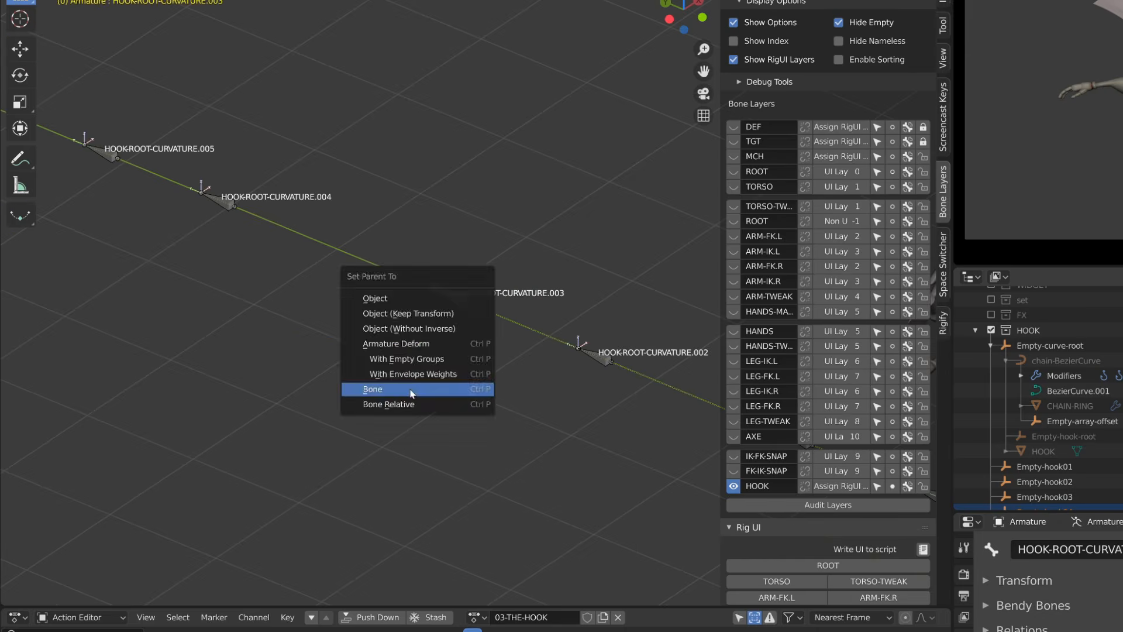
pyautogui.click(411, 392)
# - Parent the next hook empty to the bone HOOK-ROOT-CURVATURE.002 using Bone parenting
pyautogui.keyDown('shift'); pyautogui.moveTo(281, 299); pyautogui.dragTo(380, 350, button='middle'); pyautogui.keyUp('shift')
pyautogui.scroll(7, 358, 357)
pyautogui.click(357, 357)
pyautogui.hotkey('ctrl', 'Tab')
pyautogui.scroll(4, 351, 374)
pyautogui.click(272, 428)
pyautogui.keyDown('shift'); pyautogui.click(245, 438); pyautogui.keyUp('shift')
pyautogui.hotkey('ctrl', 'Tab')
pyautogui.scroll(-9, 245, 439)
pyautogui.hotkey('ctrl', 'p')
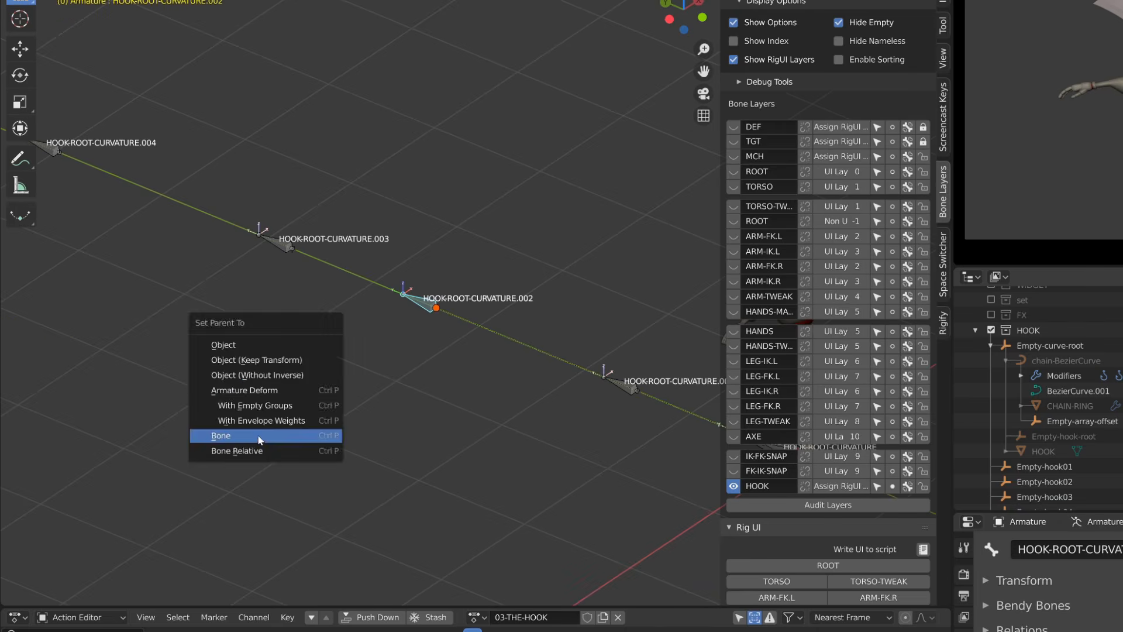
pyautogui.click(258, 437)
# - Parent the last hook empty to the bone HOOK-ROOT-CURVATURE.001 using Bone parenting
pyautogui.scroll(4, 483, 310)
pyautogui.click(492, 356)
pyautogui.hotkey('ctrl', 'Tab')
pyautogui.click(506, 380)
pyautogui.keyDown('shift'); pyautogui.click(475, 385); pyautogui.keyUp('shift')
pyautogui.hotkey('ctrl', 'Tab')
pyautogui.hotkey('ctrl', 'p')
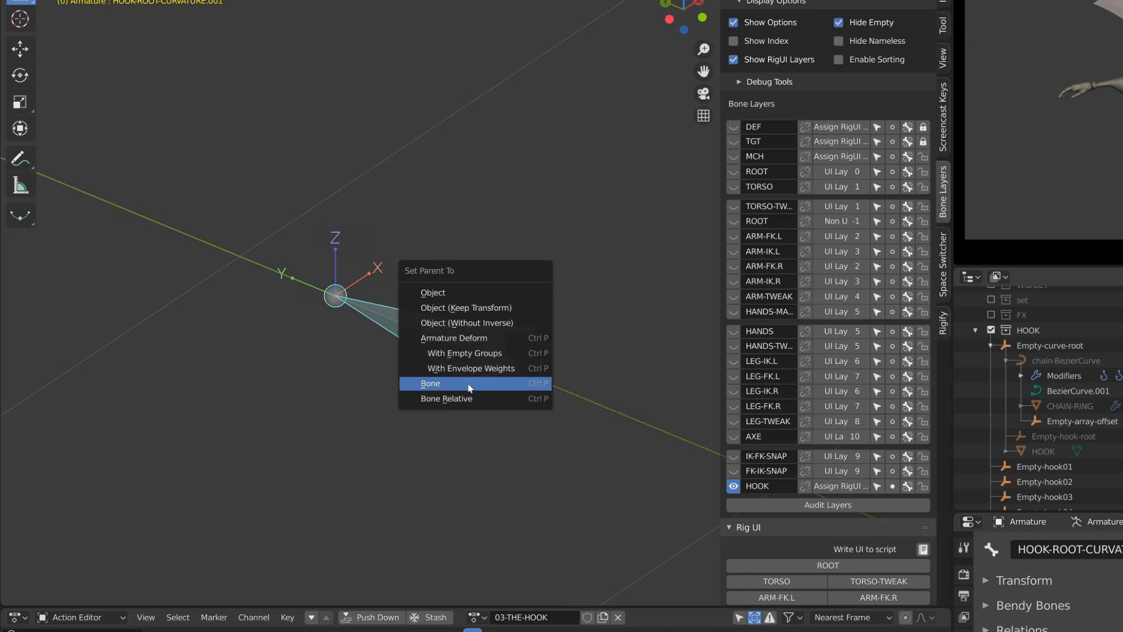
pyautogui.click(469, 386)
# - In Edit Mode, parent HOOK-ROOT-CURVATURE.001 to the HOOK-ROOT bone
pyautogui.click(527, 335)
pyautogui.keyDown('shift'); pyautogui.click(521, 350); pyautogui.keyUp('shift')
pyautogui.scroll(-3, 522, 350)
pyautogui.press('Tab')
pyautogui.hotkey('ctrl', 'p')
pyautogui.click(535, 327)
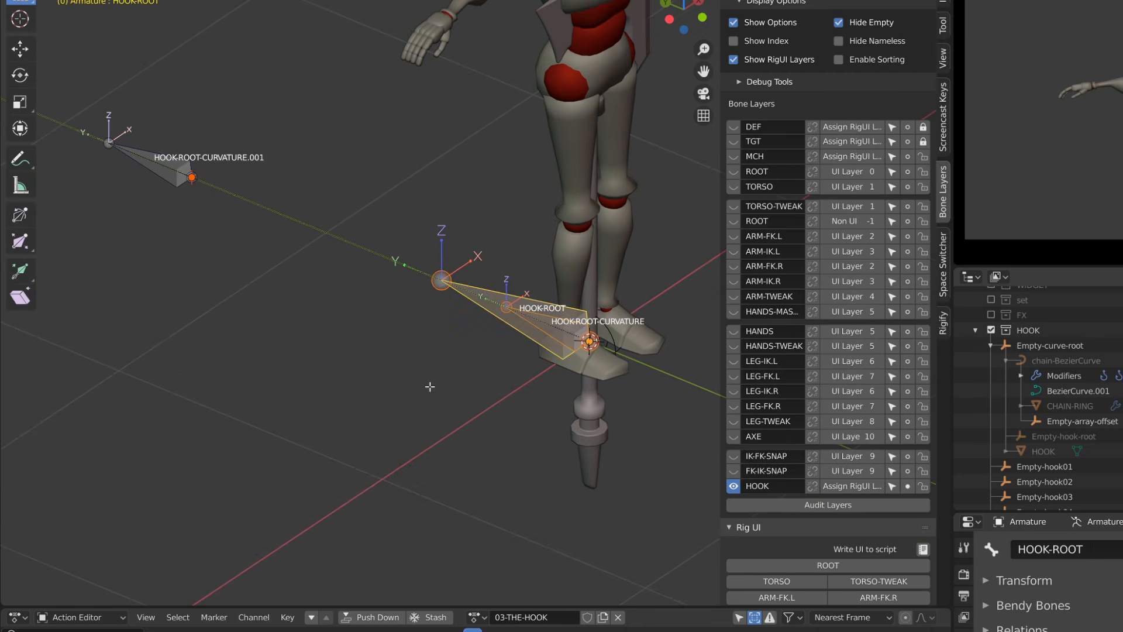
# - Select the six HOOK-ROOT-CURVATURE copies along the chain in Pose Mode
pyautogui.press('Tab')
pyautogui.scroll(-5, 502, 335)
pyautogui.keyDown('shift'); pyautogui.moveTo(350, 244); pyautogui.dragTo(606, 383, button='middle'); pyautogui.keyUp('shift')
pyautogui.scroll(2, 606, 383)
pyautogui.click(652, 410)
pyautogui.keyDown('shift'); pyautogui.click(377, 284); pyautogui.keyUp('shift')
pyautogui.keyDown('shift'); pyautogui.click(167, 203); pyautogui.keyUp('shift')
pyautogui.scroll(-4, 158, 222)
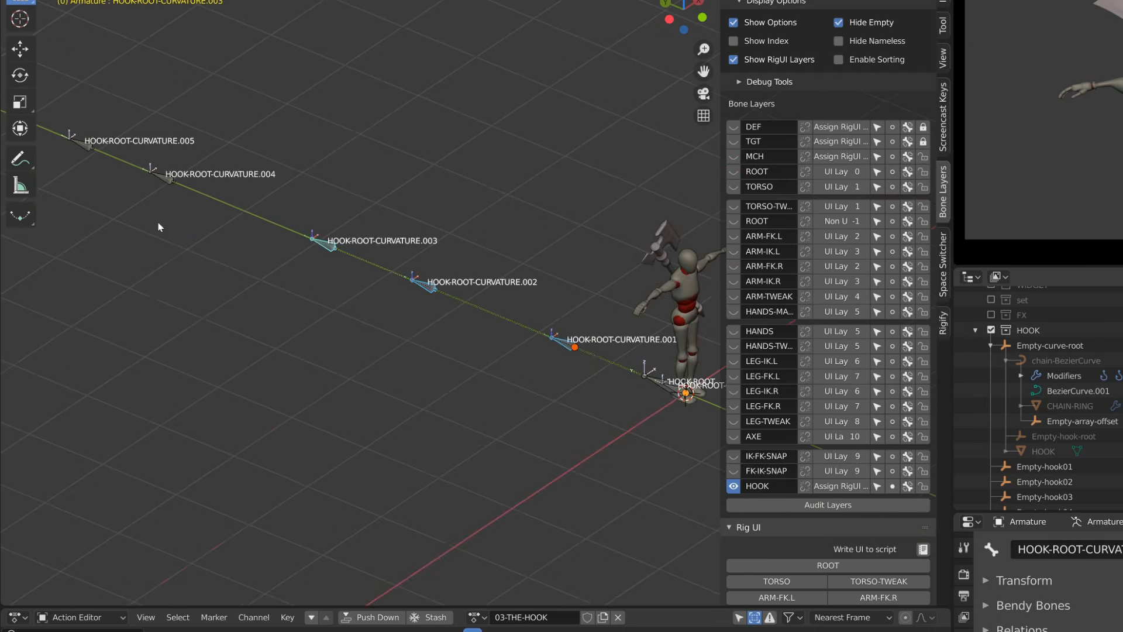
pyautogui.keyDown('shift'); pyautogui.click(412, 368); pyautogui.keyUp('shift')
pyautogui.keyDown('shift'); pyautogui.click(242, 304); pyautogui.keyUp('shift')
pyautogui.keyDown('shift'); pyautogui.click(206, 232); pyautogui.keyUp('shift')
pyautogui.keyDown('shift'); pyautogui.moveTo(526, 374); pyautogui.dragTo(298, 277, button='middle'); pyautogui.keyUp('shift')
pyautogui.scroll(5, 304, 375)
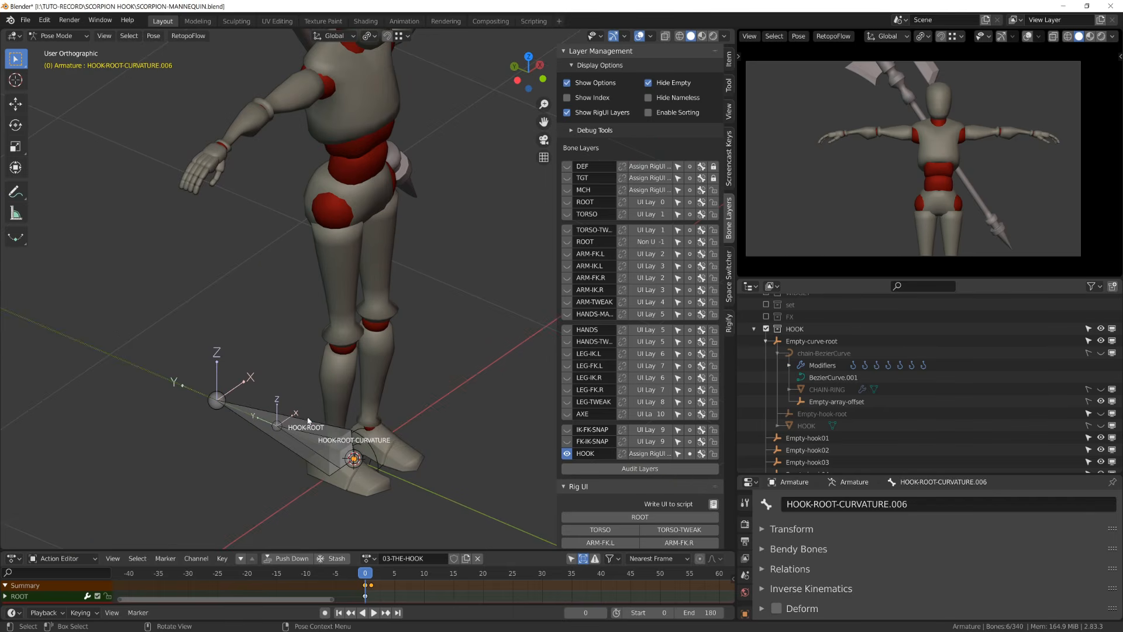
# - Select HOOK-ROOT, enter Edit Mode, and duplicate it scaled by 0.751
pyautogui.click(309, 444)
pyautogui.click(309, 443)
pyautogui.click(294, 449)
pyautogui.press('Tab')
pyautogui.hotkey('shift', 'd')
pyautogui.press('s')
pyautogui.click(310, 454)
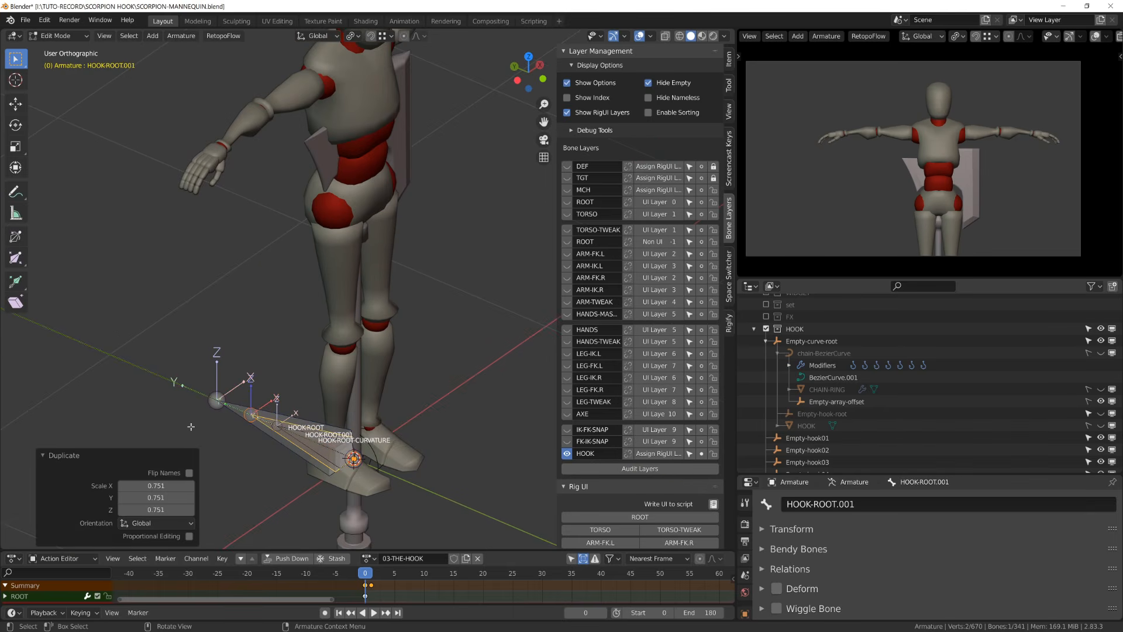
# - Rename the duplicated bone HOOK-ROOT-MASTER
pyautogui.click(842, 504)
pyautogui.write('-MASTER')
pyautogui.press('Return')
# - Rename the duplicated bone HOOK-ROOT-ORIGIN
pyautogui.doubleClick(840, 504)
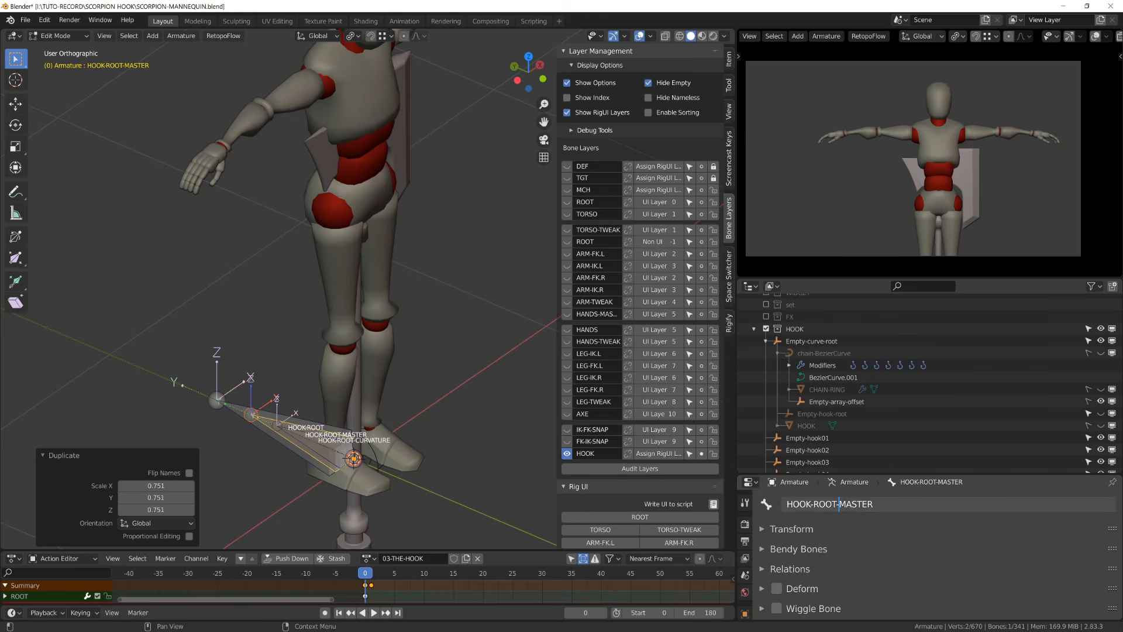
pyautogui.write('ORIGIN')
pyautogui.press('Return')
# - Hide a bone and parent the selected hook bones to HOOK-ROOT-ORIGIN in Edit Mode, then return to Pose Mode
pyautogui.keyDown('shift'); pyautogui.moveTo(292, 433); pyautogui.dragTo(444, 404, button='middle'); pyautogui.keyUp('shift')
pyautogui.scroll(3, 445, 404)
pyautogui.click(445, 407)
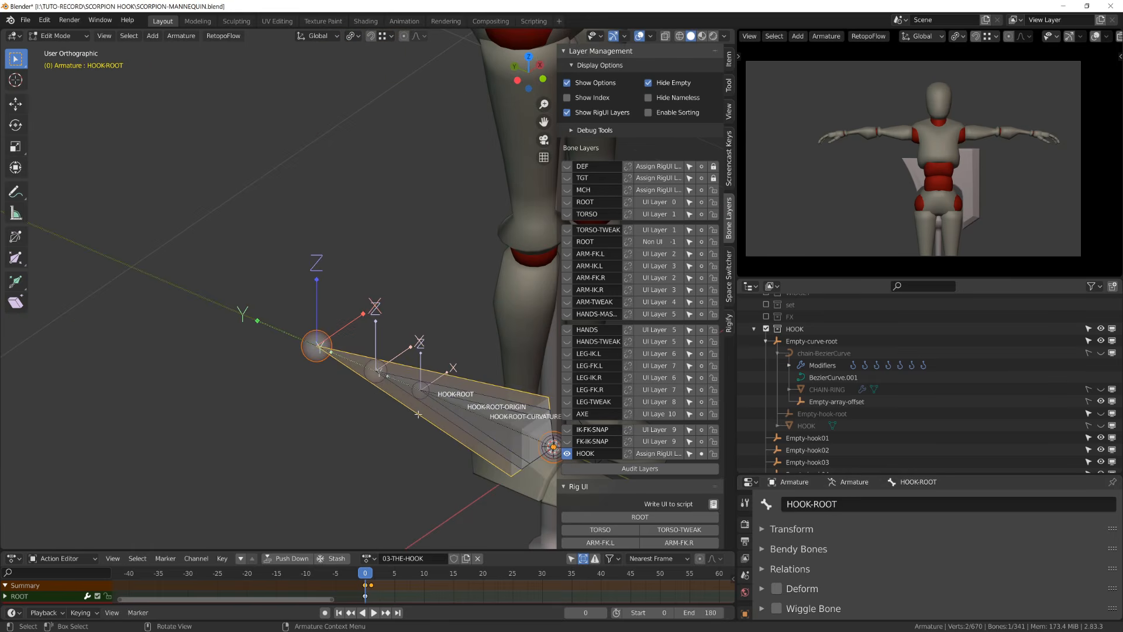
pyautogui.press('h')
pyautogui.click(443, 415)
pyautogui.click(470, 425)
pyautogui.keyDown('shift'); pyautogui.click(475, 436); pyautogui.keyUp('shift')
pyautogui.hotkey('ctrl', 'p')
pyautogui.click(478, 429)
pyautogui.press('Tab')
# - Parent the Empty-curve-root empty to the HOOK-ROOT-ORIGIN bone with Bone parenting
pyautogui.keyDown('shift'); pyautogui.moveTo(474, 449); pyautogui.dragTo(222, 358, button='middle'); pyautogui.keyUp('shift')
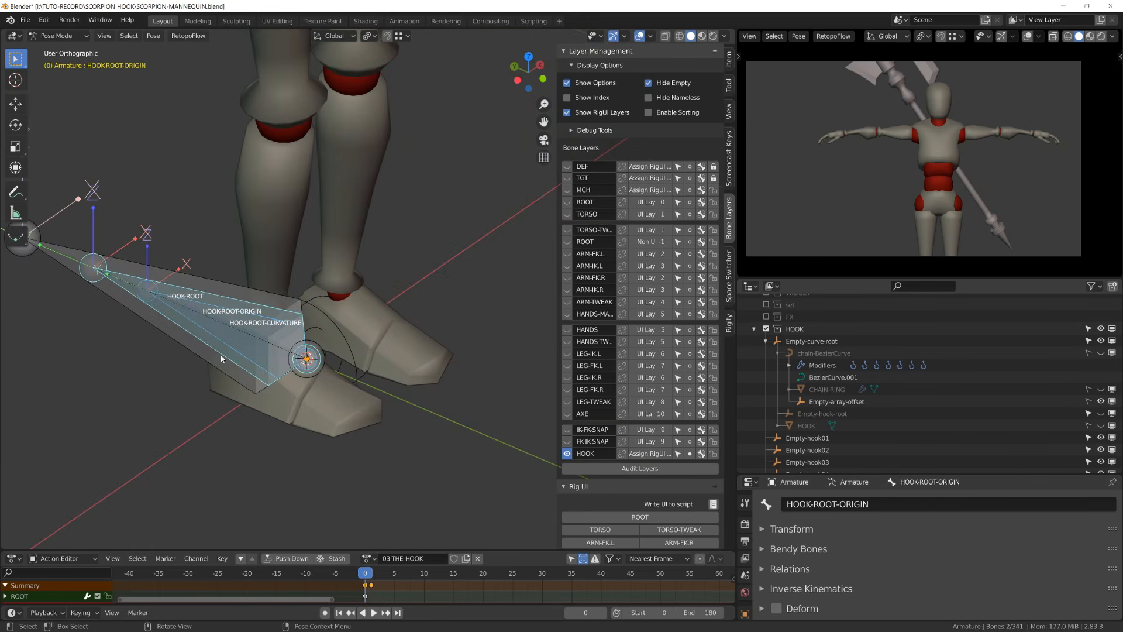
pyautogui.hotkey('ctrl', 'Tab')
pyautogui.click(307, 304)
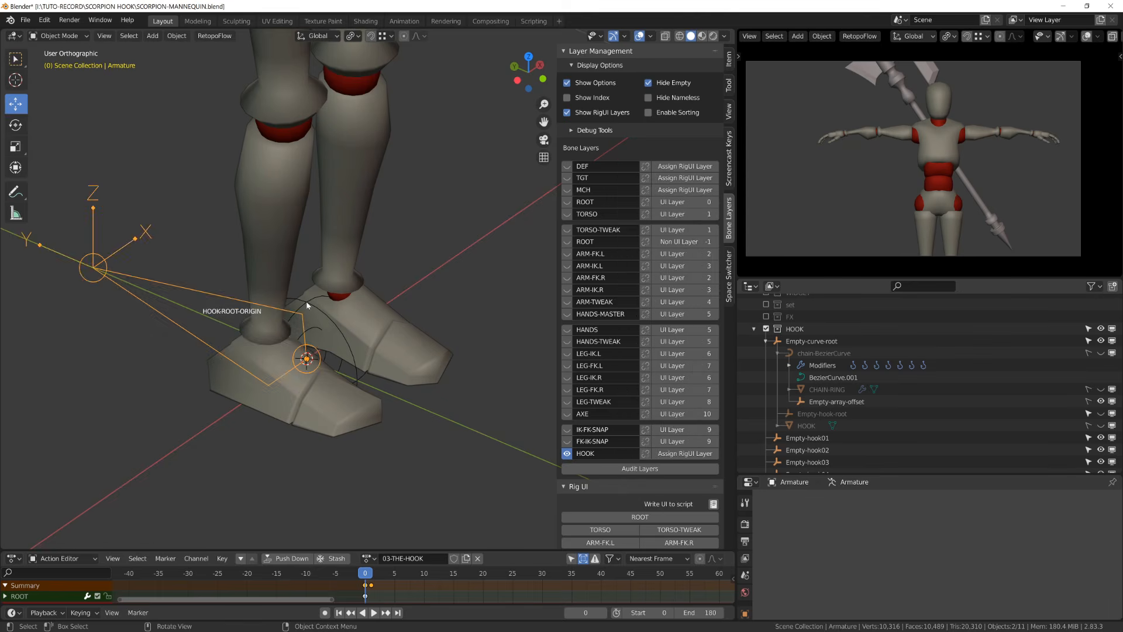
pyautogui.click(307, 358)
pyautogui.keyDown('shift'); pyautogui.click(178, 293); pyautogui.keyUp('shift')
pyautogui.hotkey('ctrl', 'Tab')
pyautogui.hotkey('ctrl', 'p')
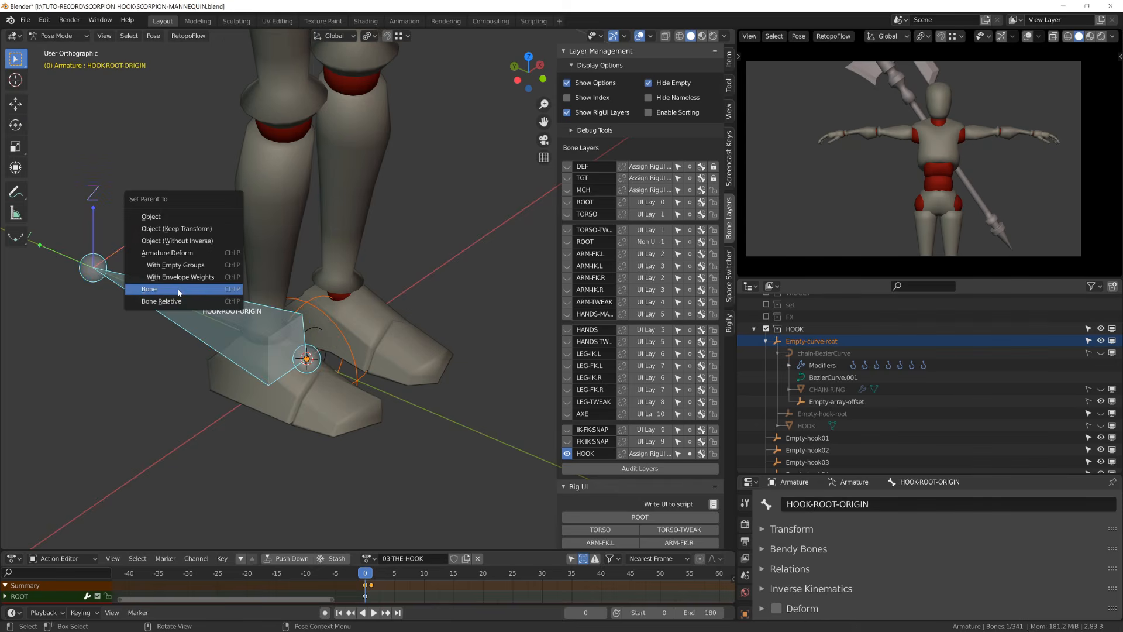
pyautogui.click(178, 292)
# - Make the CHAIN-RING object visible in the viewport
pyautogui.click(476, 271)
pyautogui.keyDown('shift'); pyautogui.moveTo(477, 271); pyautogui.dragTo(320, 364, button='middle'); pyautogui.keyUp('shift')
pyautogui.hotkey('ctrl', 'Tab')
pyautogui.keyDown('shift'); pyautogui.moveTo(273, 423); pyautogui.dragTo(373, 353, button='middle'); pyautogui.keyUp('shift')
pyautogui.scroll(-4, 373, 353)
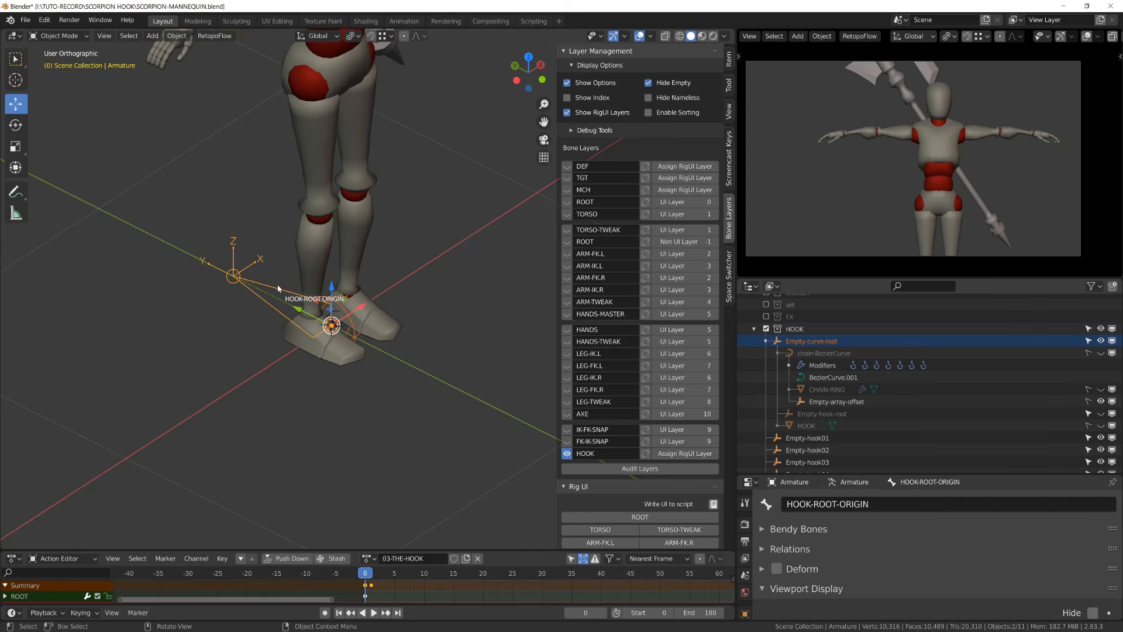
pyautogui.scroll(-5, 278, 288)
pyautogui.keyDown('shift'); pyautogui.moveTo(273, 303); pyautogui.dragTo(341, 314, button='middle'); pyautogui.keyUp('shift')
pyautogui.hotkey('ctrl', 'Tab')
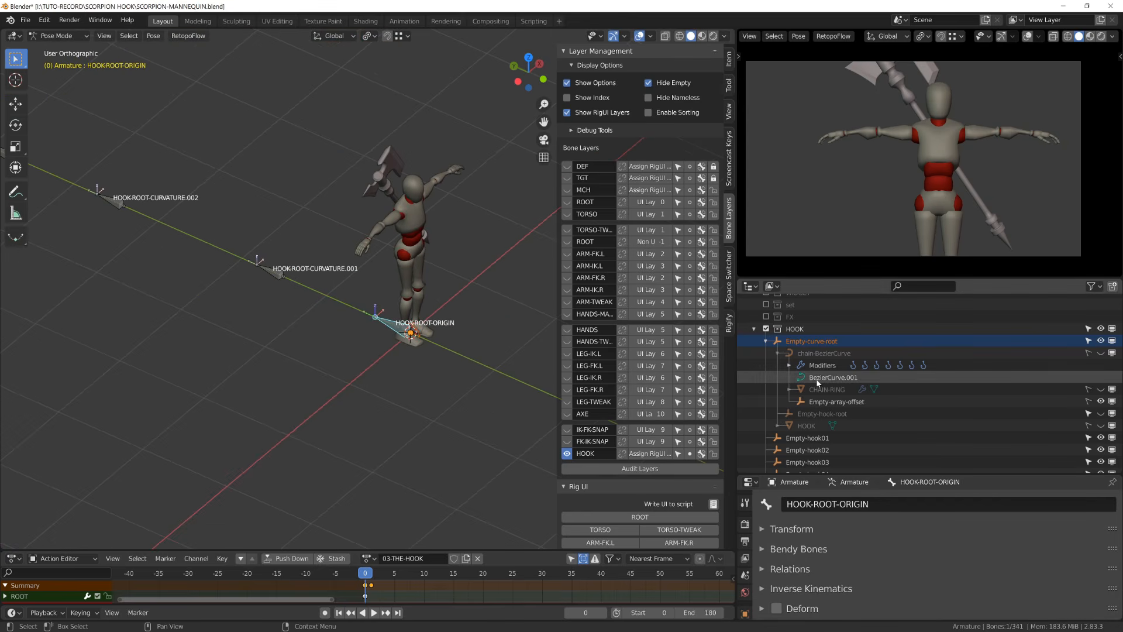
pyautogui.click(1101, 389)
# - Move and rotate the origin and curvature bones to test how the chain follows them
pyautogui.moveTo(213, 391); pyautogui.dragTo(191, 411, button='middle')
pyautogui.keyDown('shift'); pyautogui.moveTo(191, 411); pyautogui.dragTo(442, 336, button='middle'); pyautogui.keyUp('shift')
pyautogui.press('g')
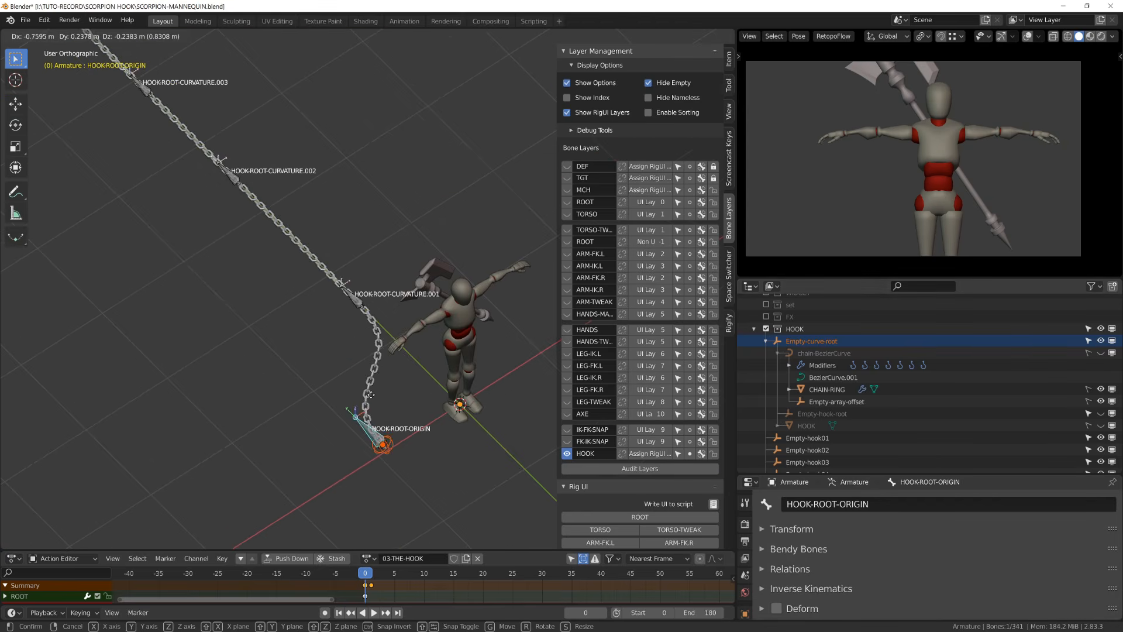
pyautogui.click(447, 354)
pyautogui.click(359, 302)
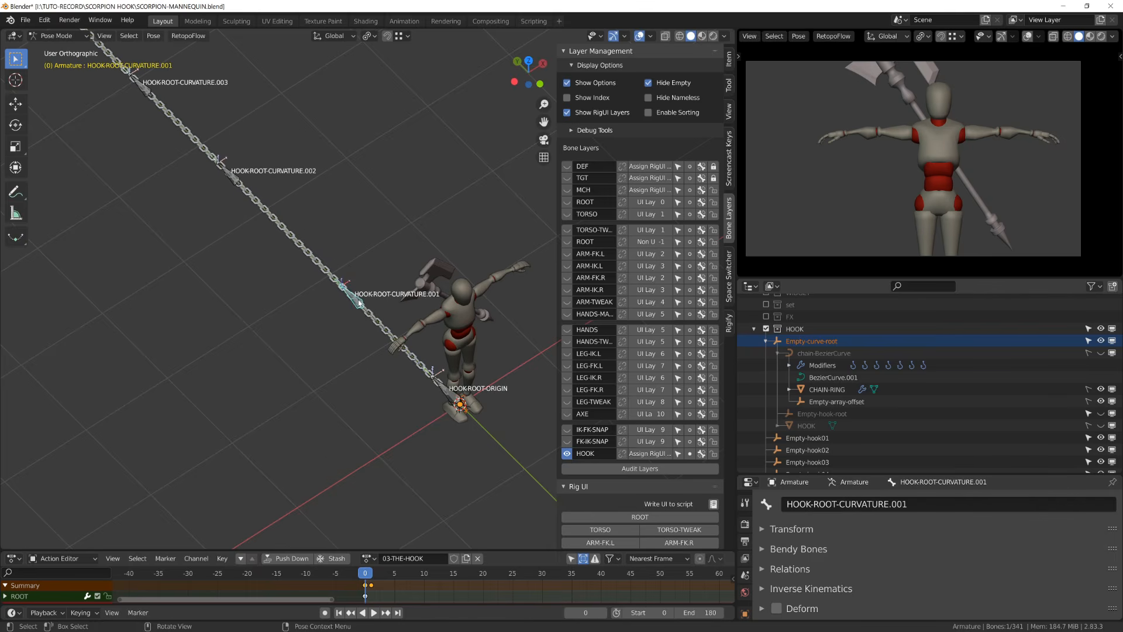
pyautogui.press('g')
pyautogui.rightClick(296, 208)
pyautogui.click(234, 178)
pyautogui.press('g')
pyautogui.rightClick(273, 167)
pyautogui.keyDown('shift'); pyautogui.moveTo(272, 167); pyautogui.dragTo(391, 315, button='middle'); pyautogui.keyUp('shift')
pyautogui.moveTo(390, 316); pyautogui.dragTo(299, 292, button='middle')
pyautogui.click(274, 176)
pyautogui.press('g')
pyautogui.click(172, 252)
pyautogui.press('r')
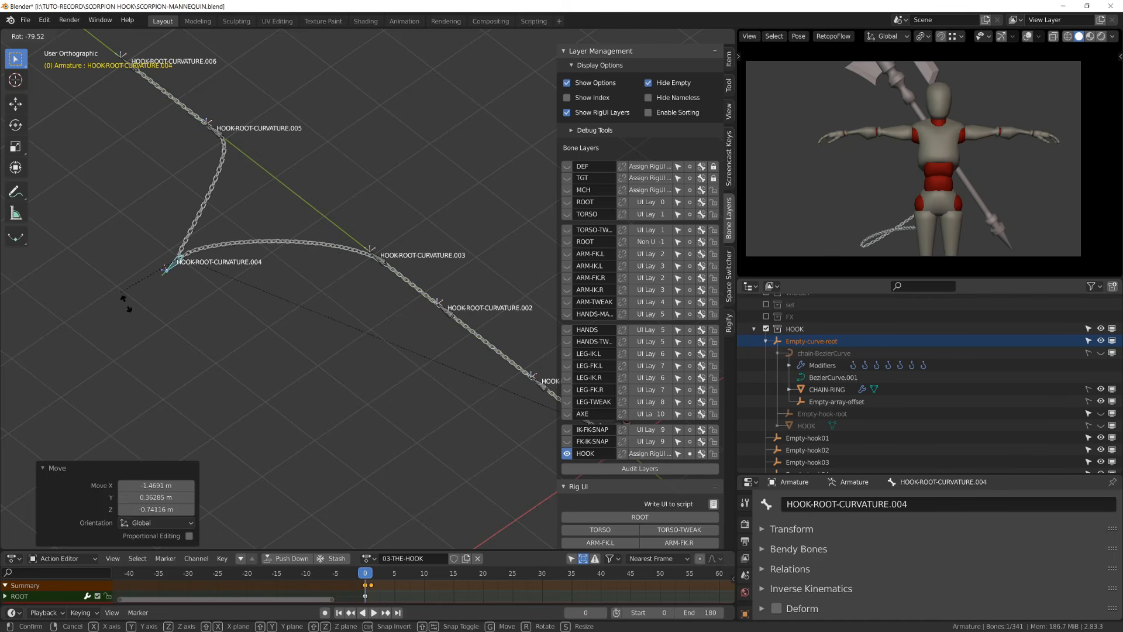
pyautogui.click(115, 264)
pyautogui.press('r')
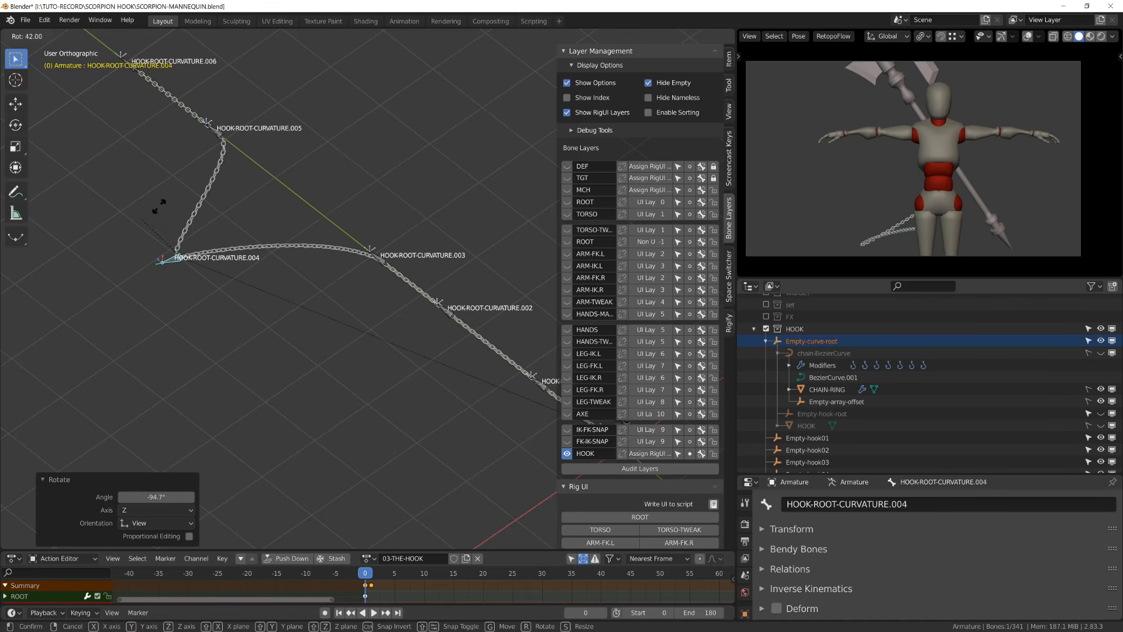
pyautogui.rightClick(238, 173)
# - Select all bones and clear their pose rotation and location
pyautogui.press('a')
pyautogui.hotkey('alt', 'r')
pyautogui.hotkey('alt', 'g')
pyautogui.moveTo(442, 346); pyautogui.dragTo(454, 326, button='middle')
pyautogui.keyDown('shift'); pyautogui.moveTo(453, 325); pyautogui.dragTo(82, 363, button='middle'); pyautogui.keyUp('shift')
pyautogui.scroll(4, 318, 403)
pyautogui.keyDown('shift'); pyautogui.moveTo(318, 404); pyautogui.dragTo(271, 411, button='middle'); pyautogui.keyUp('shift')
pyautogui.scroll(3, 297, 439)
pyautogui.keyDown('shift'); pyautogui.moveTo(297, 449); pyautogui.dragTo(326, 406, button='middle'); pyautogui.keyUp('shift')
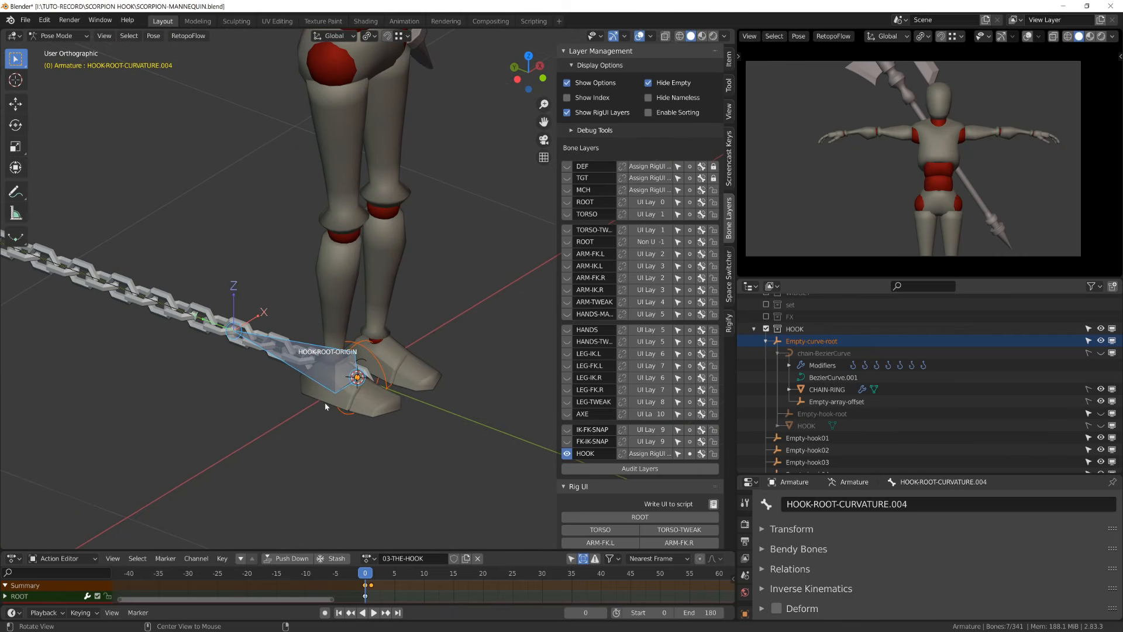
pyautogui.hotkey('alt', 'a')
pyautogui.scroll(2, 323, 430)
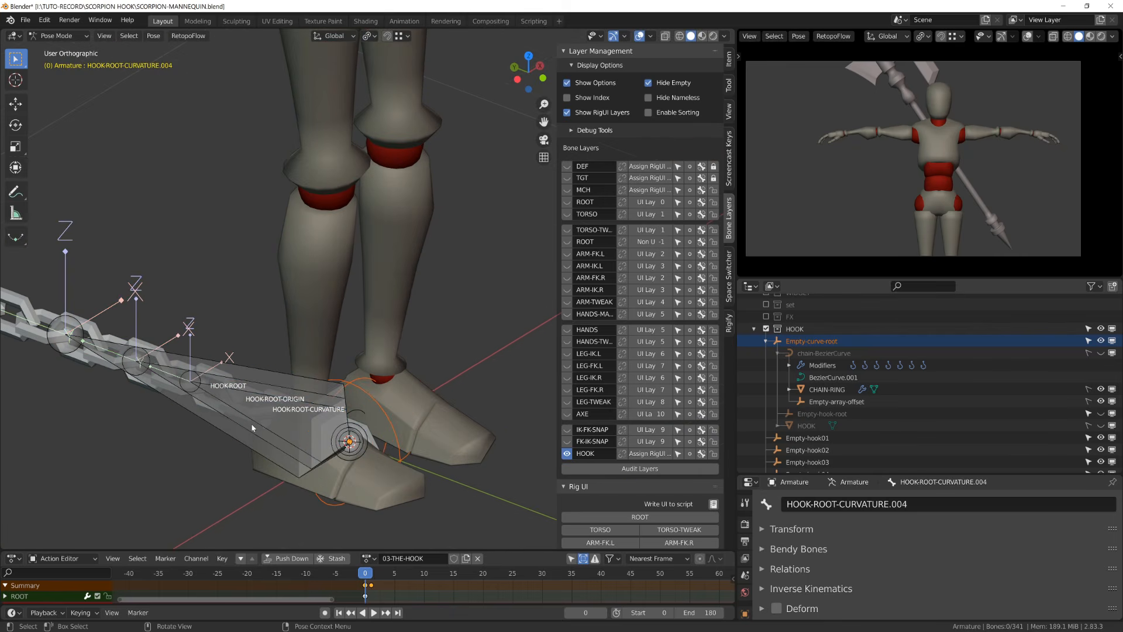
pyautogui.click(252, 425)
pyautogui.click(251, 421)
pyautogui.press('r')
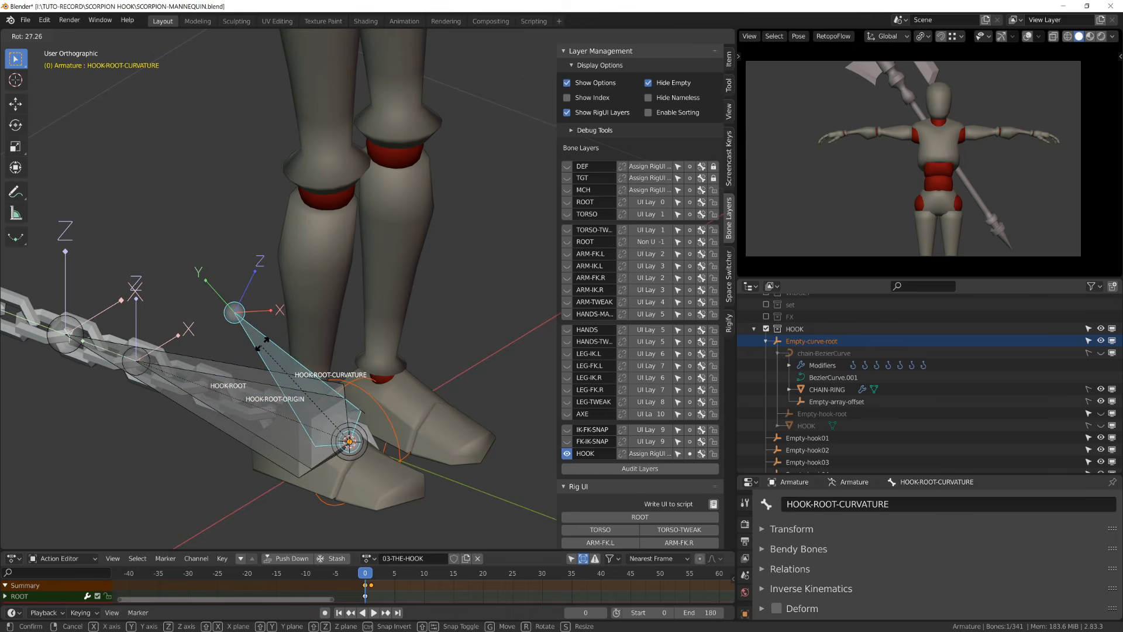
pyautogui.rightClick(252, 341)
pyautogui.hotkey('alt', 'a')
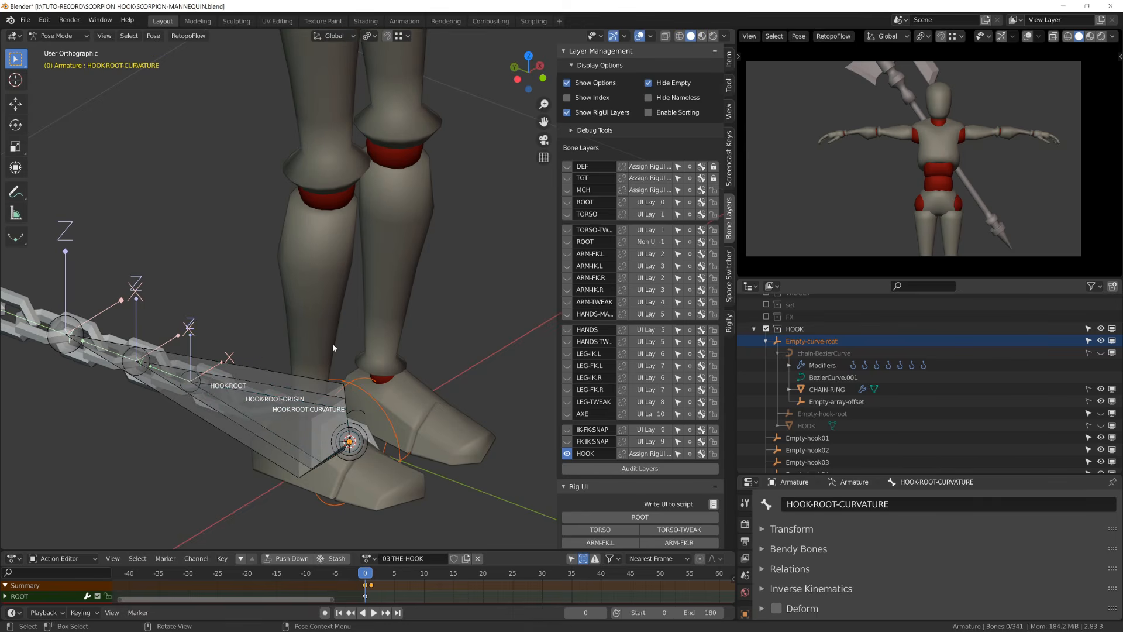
pyautogui.scroll(3, 863, 340)
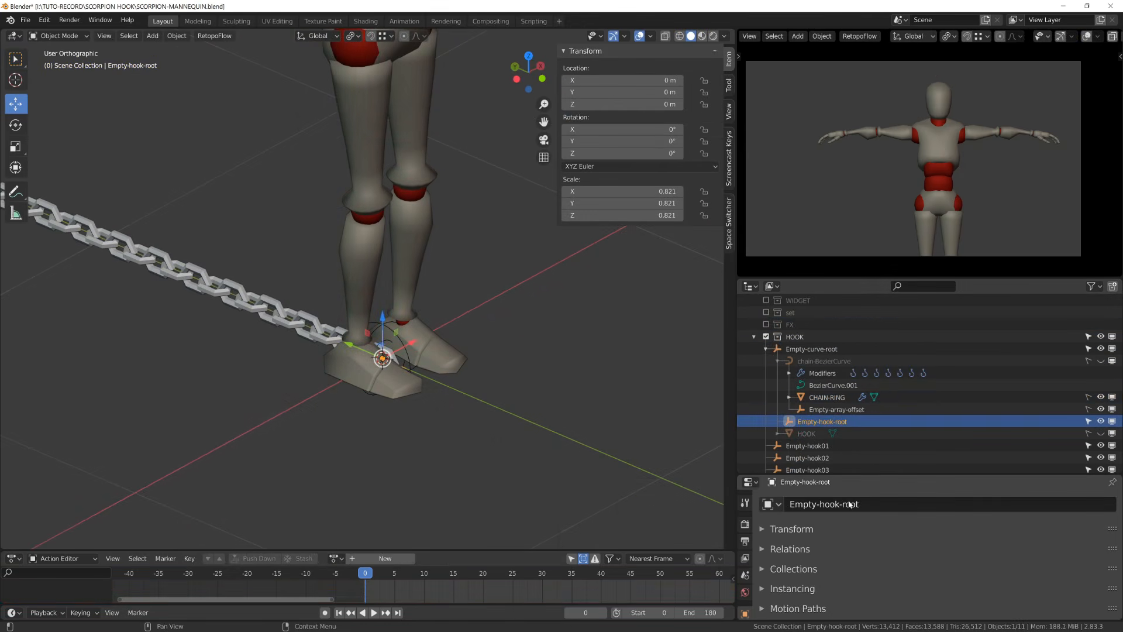
# - Add a Copy Rotation constraint to Empty-hook-root targeting the Armature's HOOK-ROOT-CURVATURE bone
pyautogui.moveTo(810, 475); pyautogui.dragTo(799, 399)
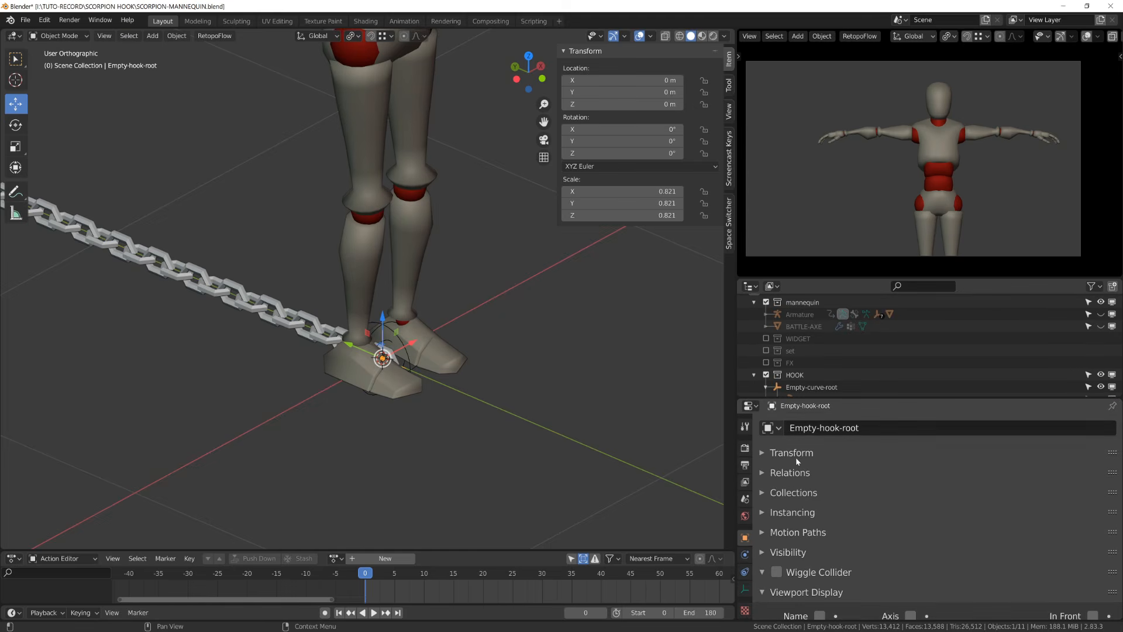
pyautogui.click(746, 573)
pyautogui.click(854, 427)
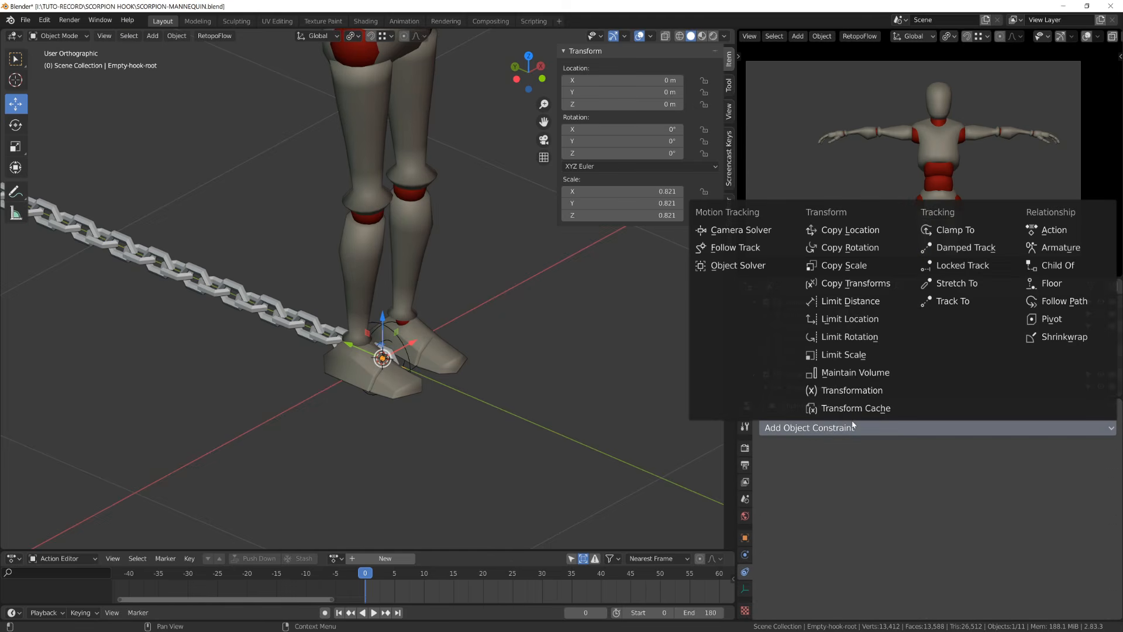
pyautogui.click(873, 252)
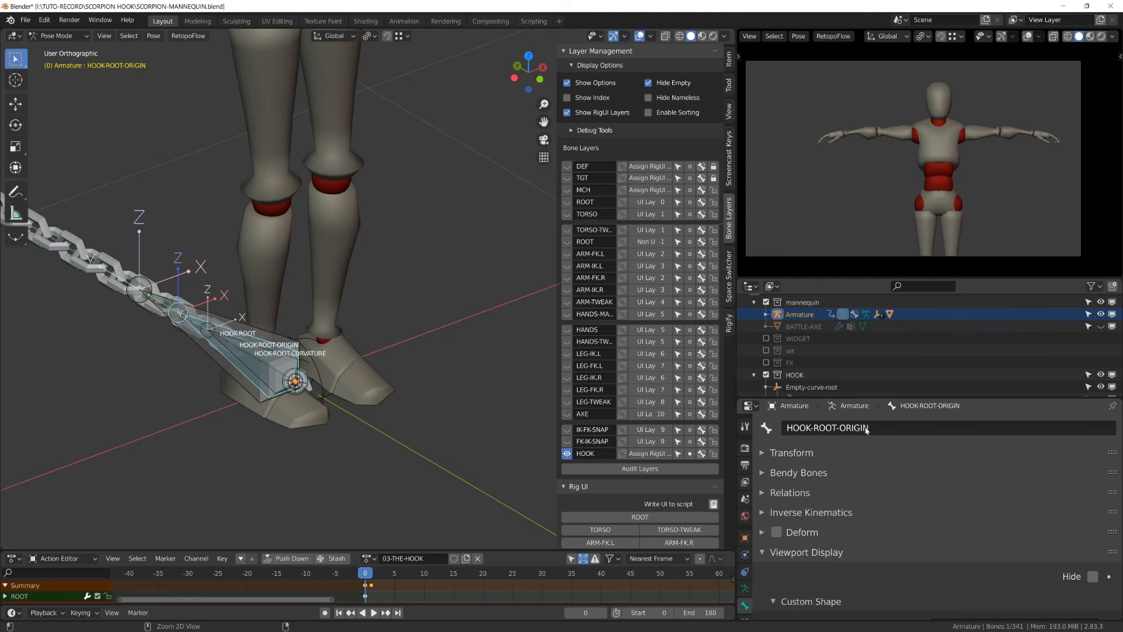
pyautogui.scroll(5, 438, 349)
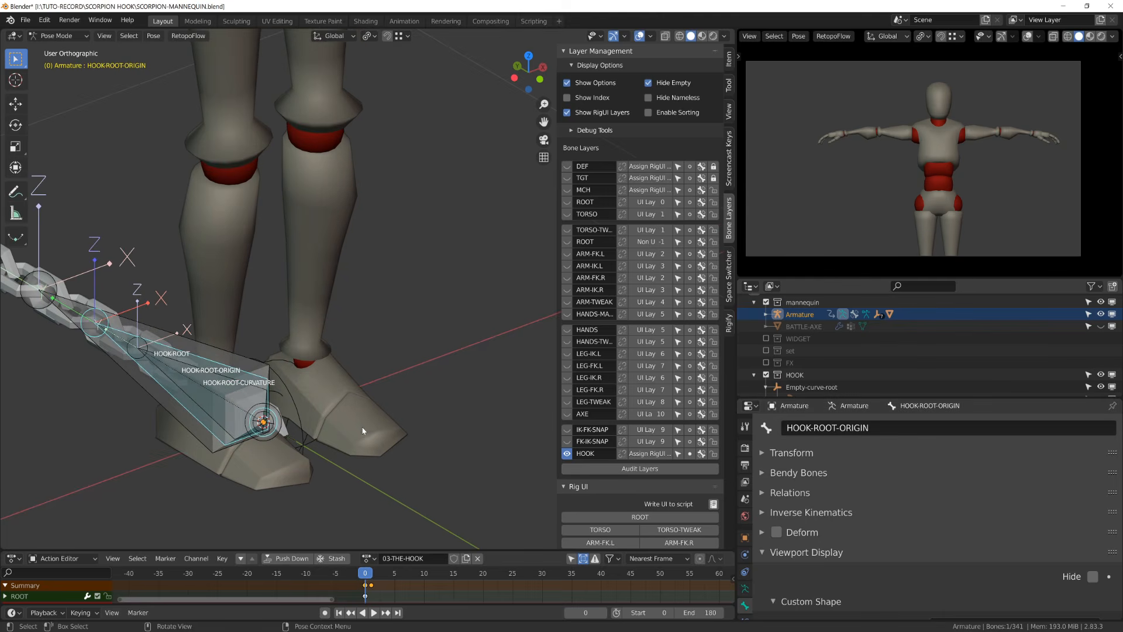
pyautogui.scroll(2, 439, 349)
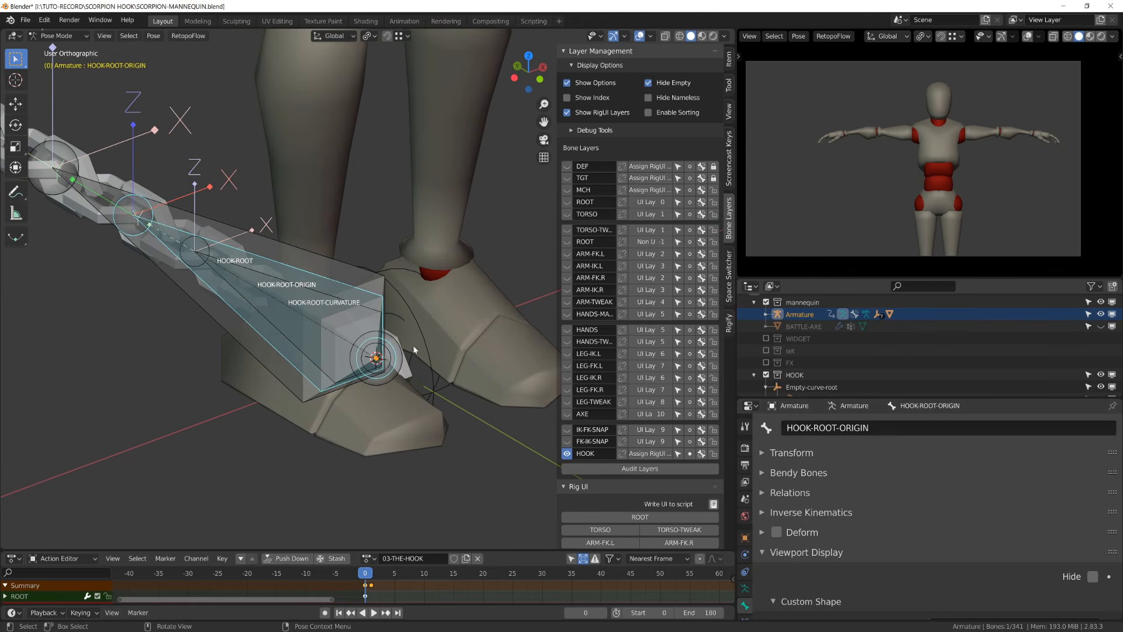
pyautogui.click(396, 316)
pyautogui.hotkey('ctrl', 'Tab')
pyautogui.click(398, 313)
pyautogui.click(377, 301)
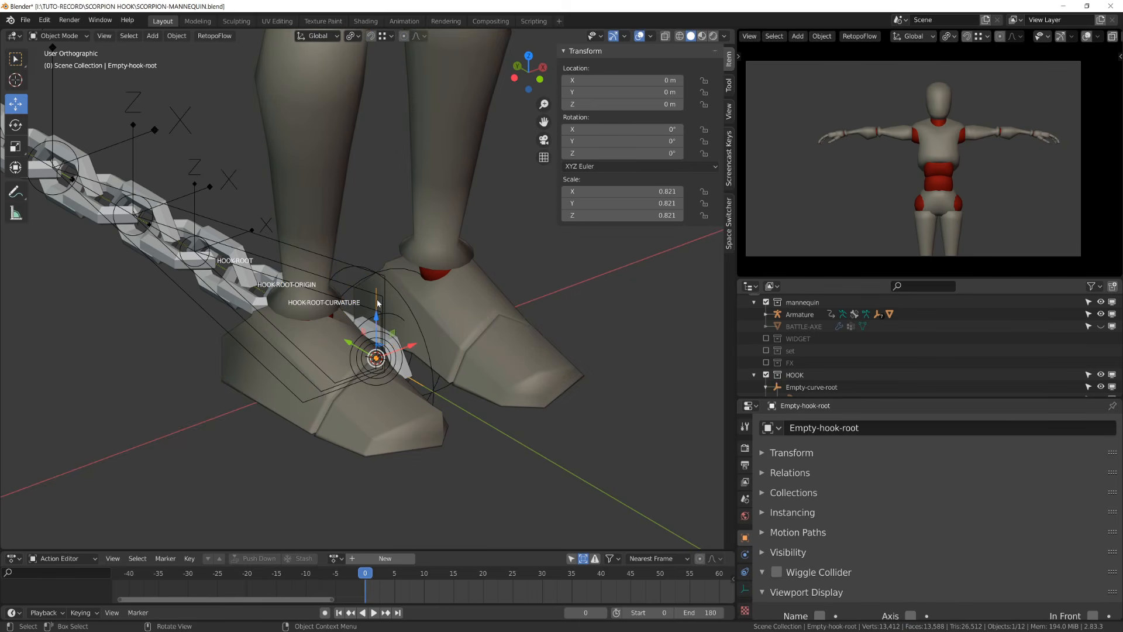
pyautogui.click(743, 574)
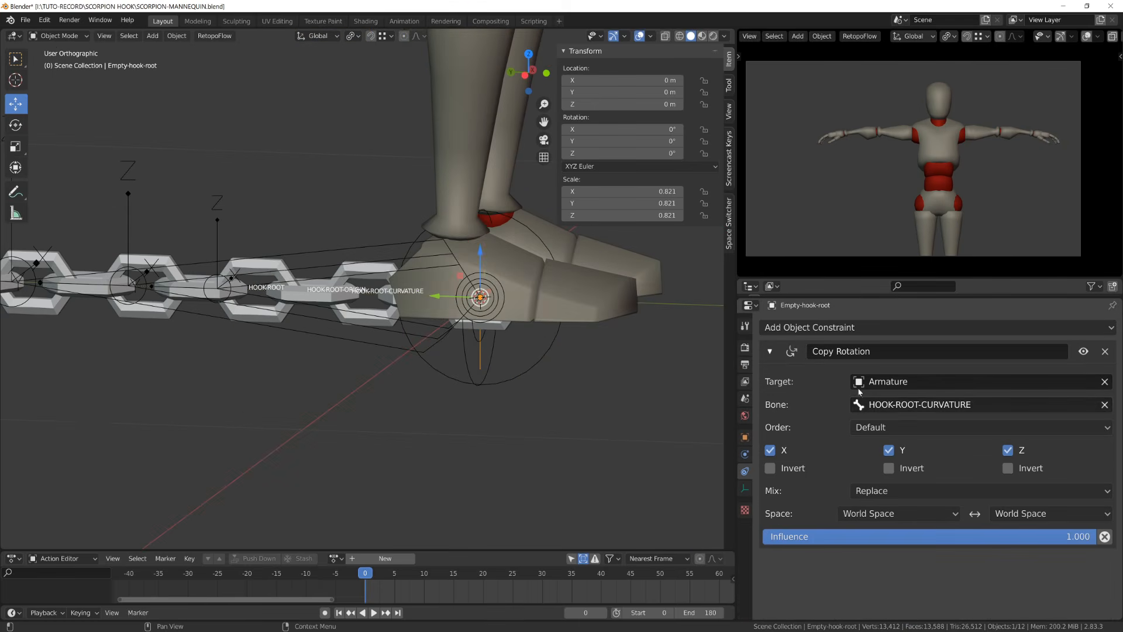
# - Rotate the HOOK-ROOT-CURVATURE bone in Pose Mode to test the hook's rotation
pyautogui.click(363, 317)
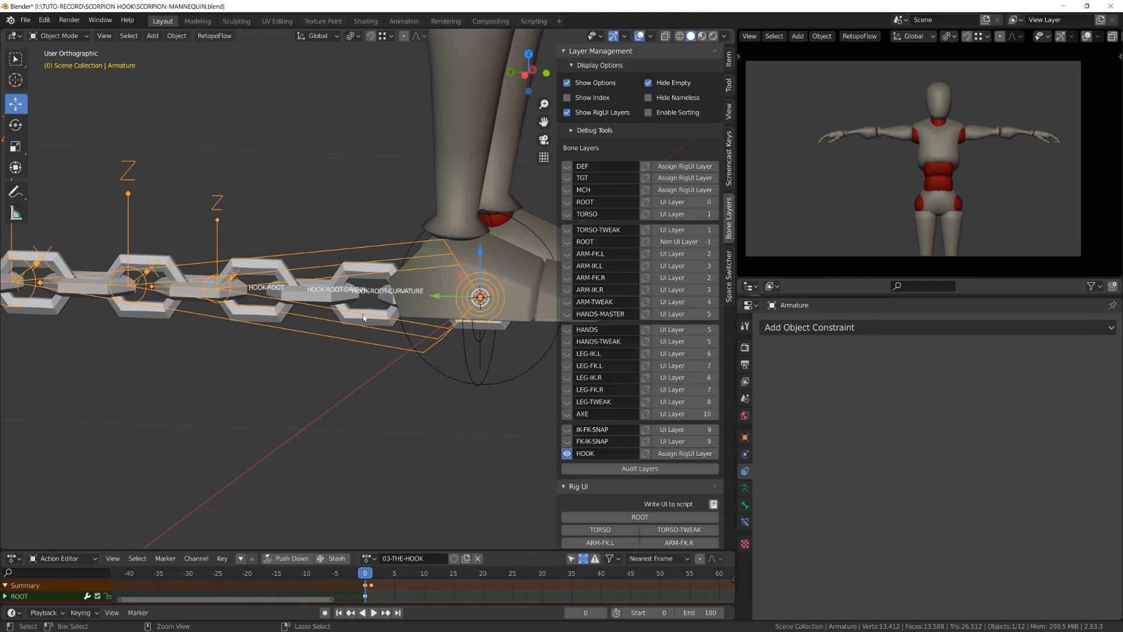
pyautogui.hotkey('ctrl', 'Tab')
pyautogui.click(363, 317)
pyautogui.press('r')
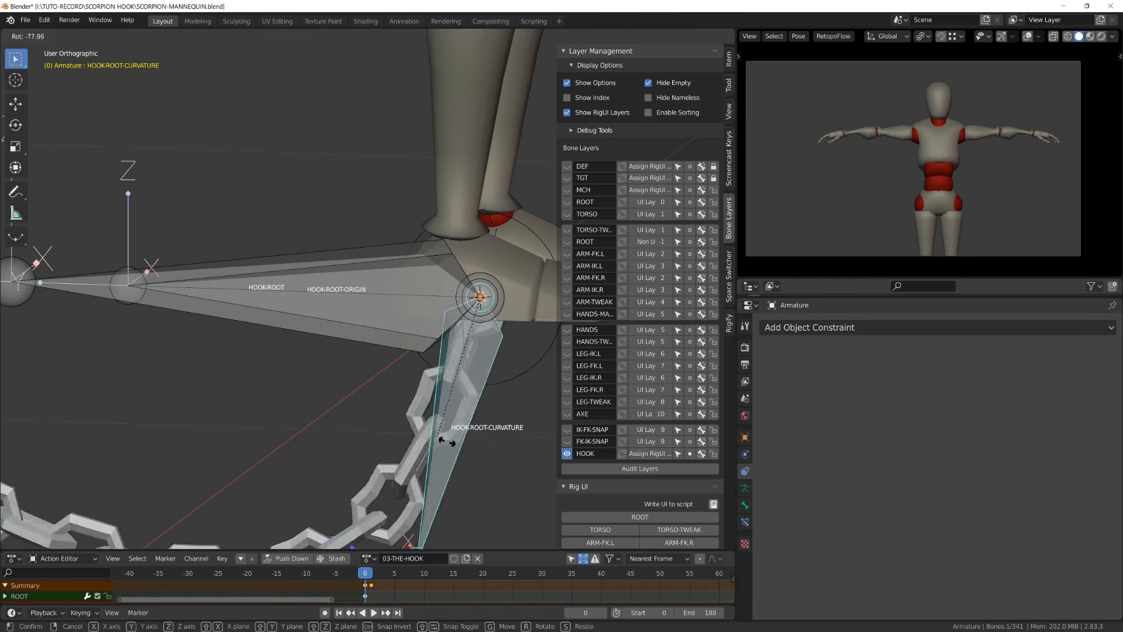
pyautogui.click(280, 113)
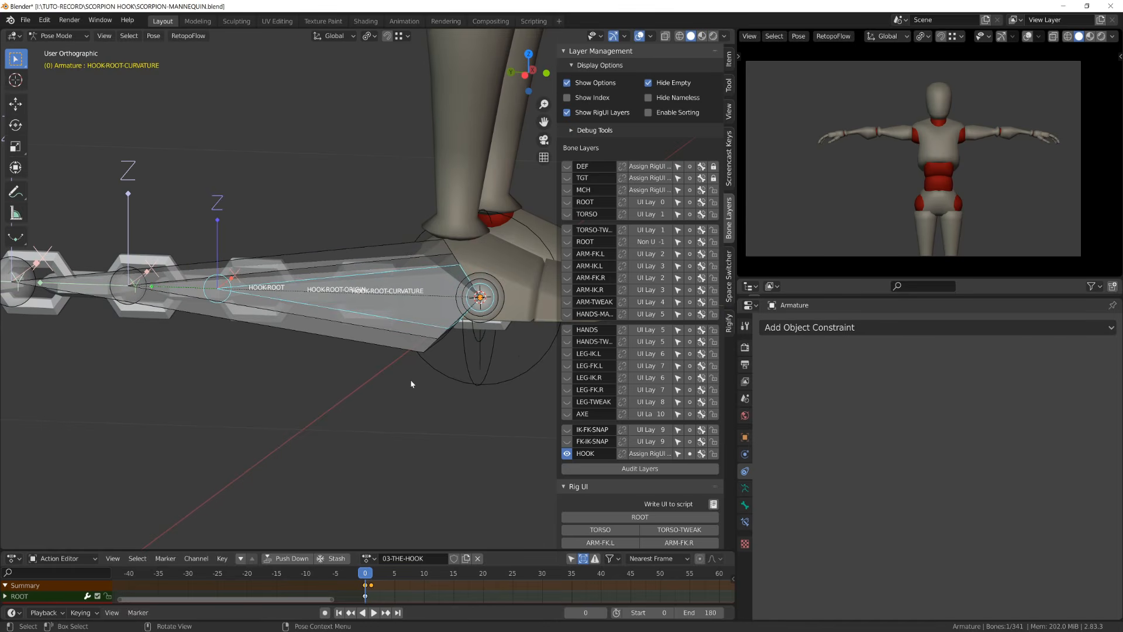
# - Add a Copy Scale constraint to Empty-hook-root targeting the Armature's HOOK-ROOT-CURVATURE bone
pyautogui.click(477, 345)
pyautogui.click(479, 345)
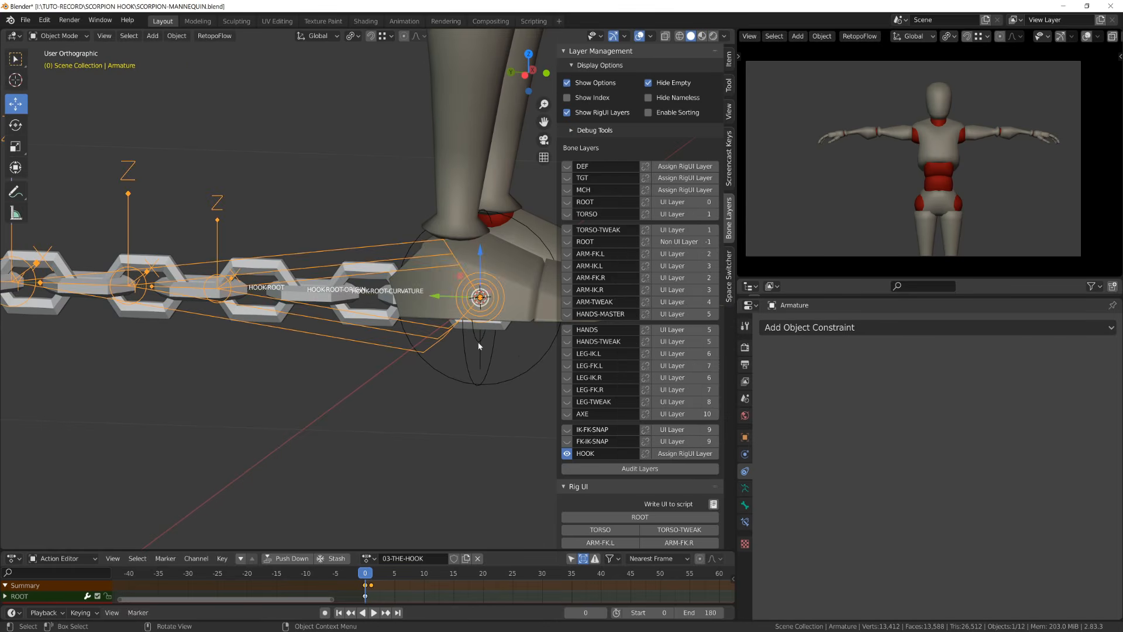
pyautogui.click(770, 351)
pyautogui.click(823, 328)
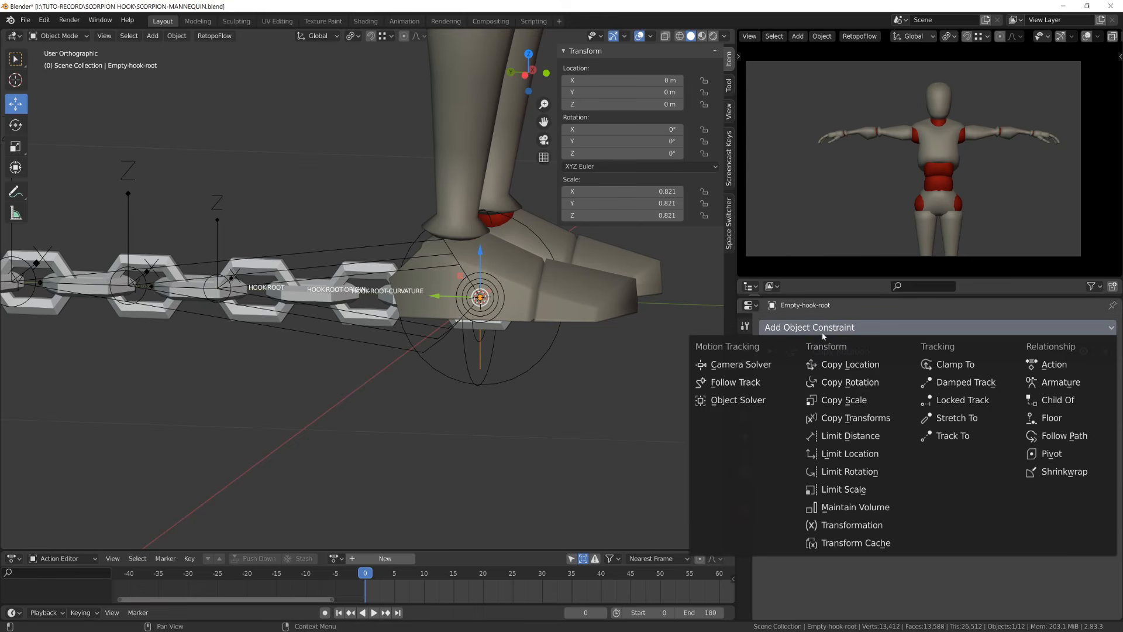
pyautogui.click(856, 400)
pyautogui.click(878, 411)
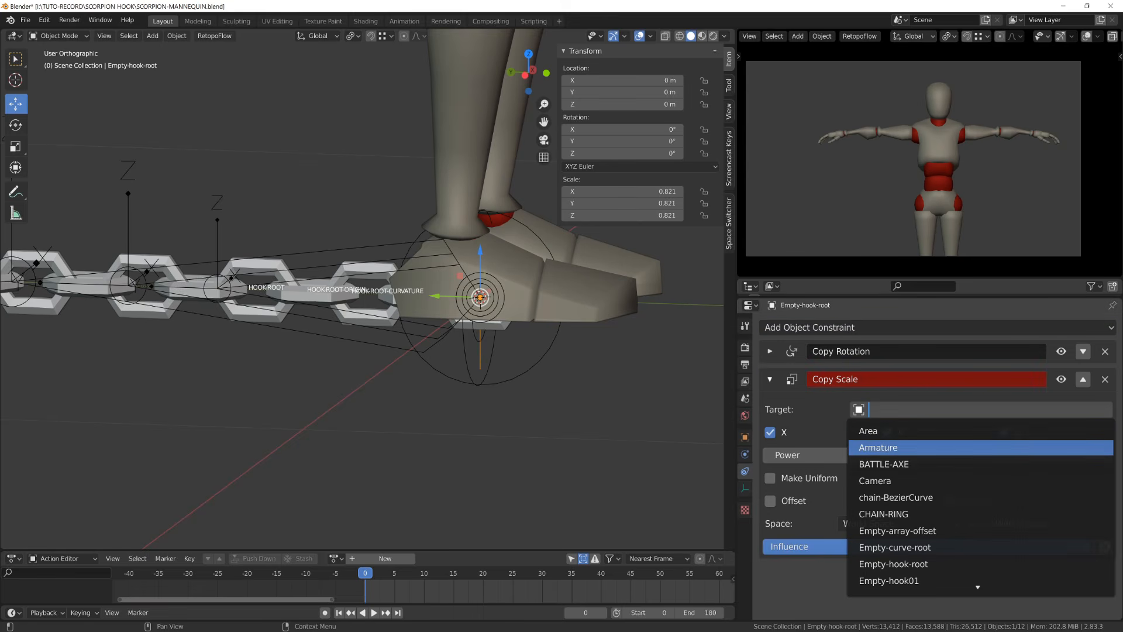
pyautogui.click(879, 447)
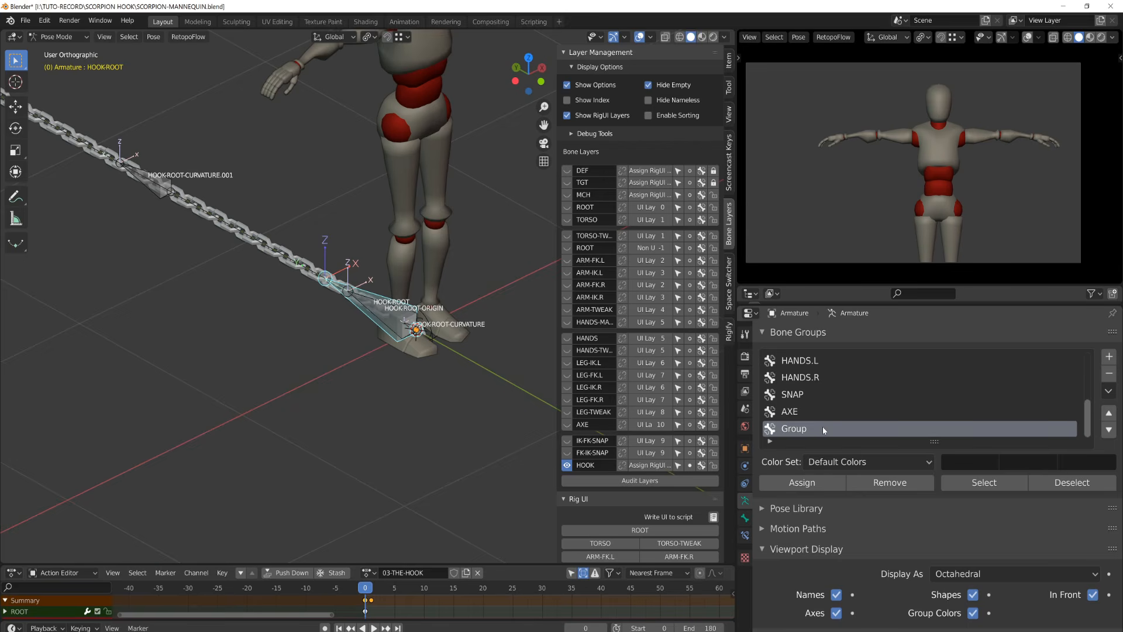
pyautogui.doubleClick(822, 426)
pyautogui.write('HOOK')
pyautogui.press('Return')
# - Set the HOOK bone group's color set to 02 - Theme Color Set and assign the selected bones to it
pyautogui.click(836, 467)
pyautogui.click(740, 406)
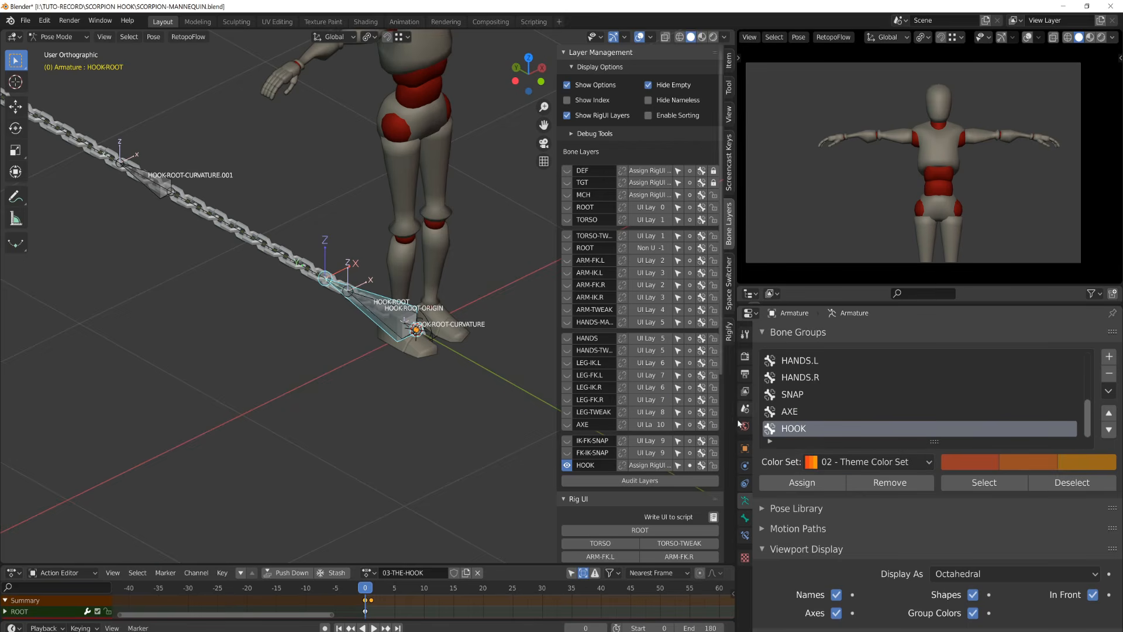
pyautogui.click(810, 483)
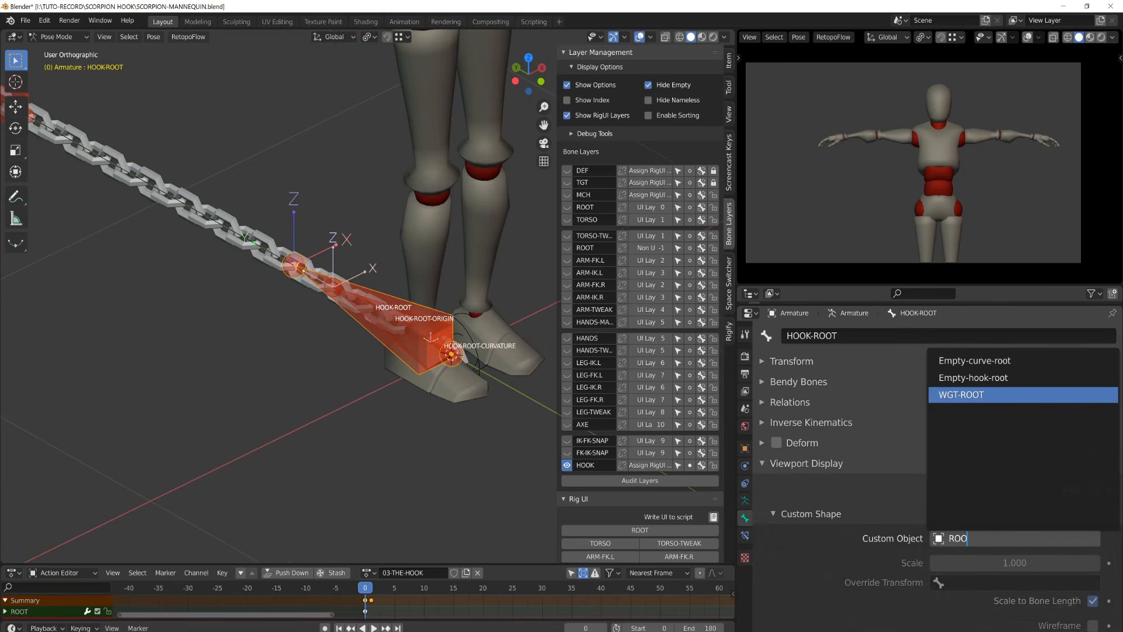
# - Set HOOK-ROOT's custom shape object to WGT-ROOT
pyautogui.press('Return')
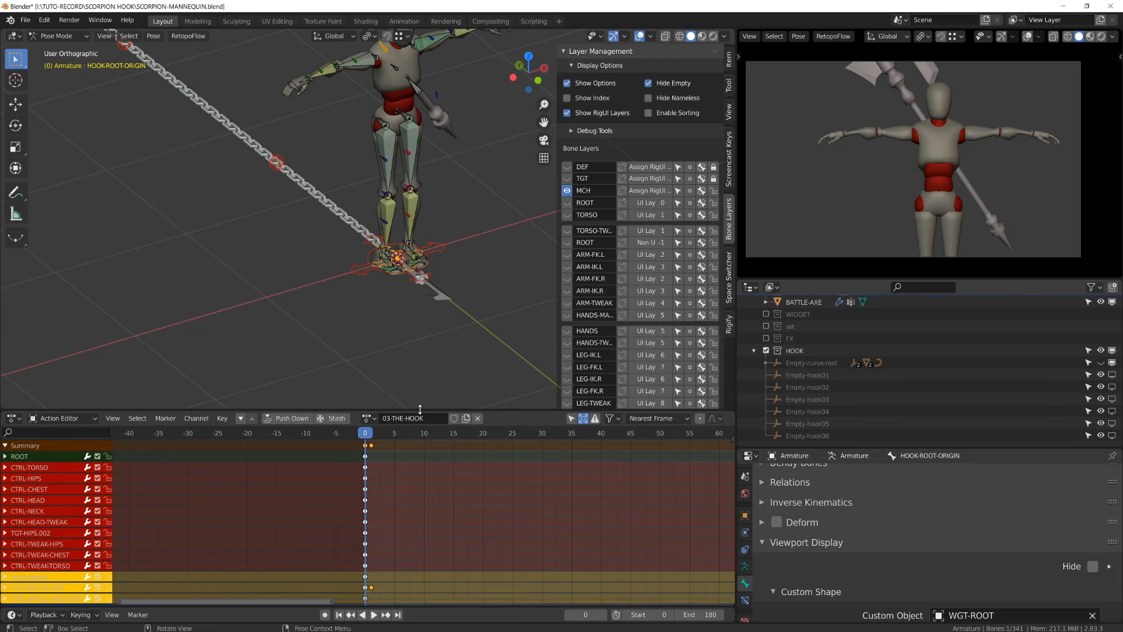
pyautogui.moveTo(420, 409); pyautogui.dragTo(420, 590)
pyautogui.scroll(5, 433, 542)
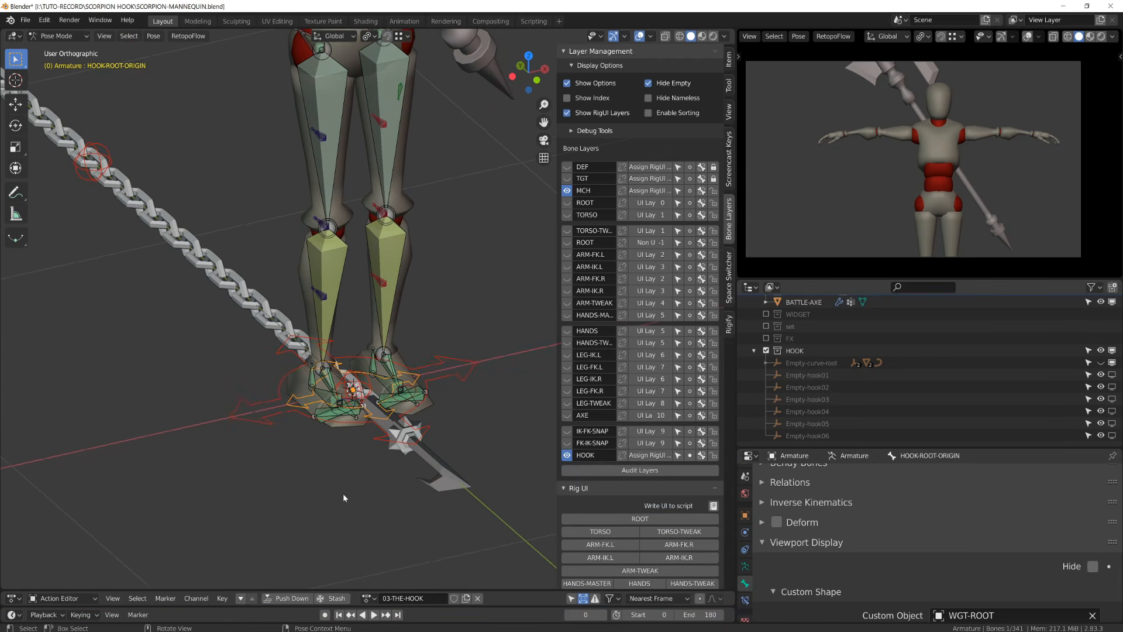
# - In Edit Mode from the front view, reposition the HOOK-ROOT-ORIGIN.001 bone, frame it and begin scaling it
pyautogui.press('KP_1')
pyautogui.press('Tab')
pyautogui.keyDown('shift'); pyautogui.moveTo(303, 299); pyautogui.dragTo(398, 444, button='middle'); pyautogui.keyUp('shift')
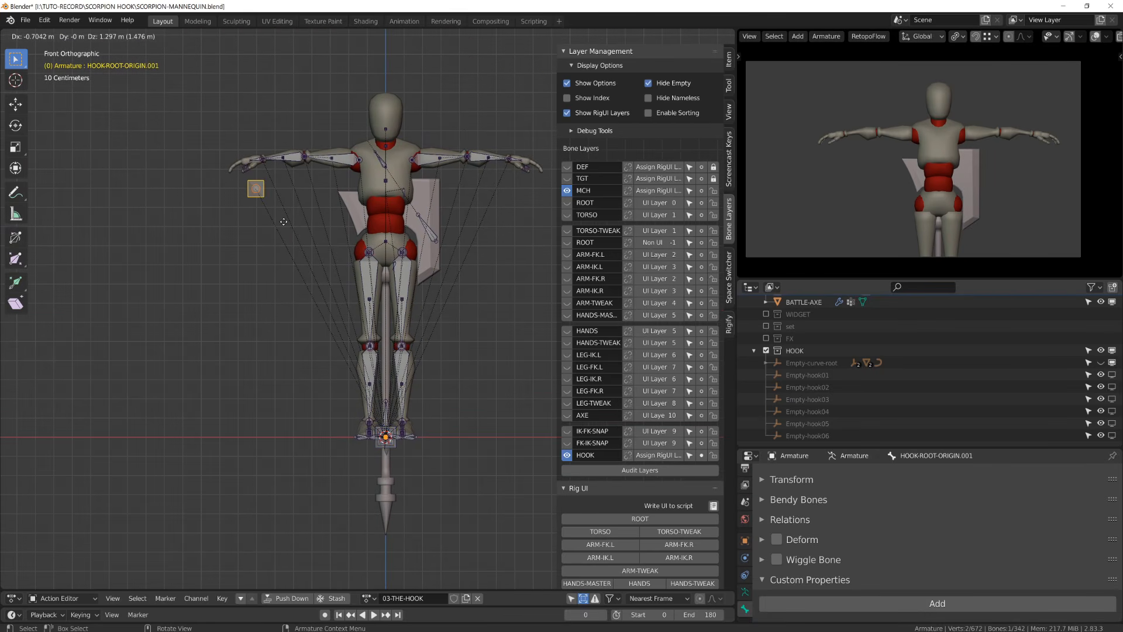
pyautogui.press('KP_Decimal')
pyautogui.press('s')
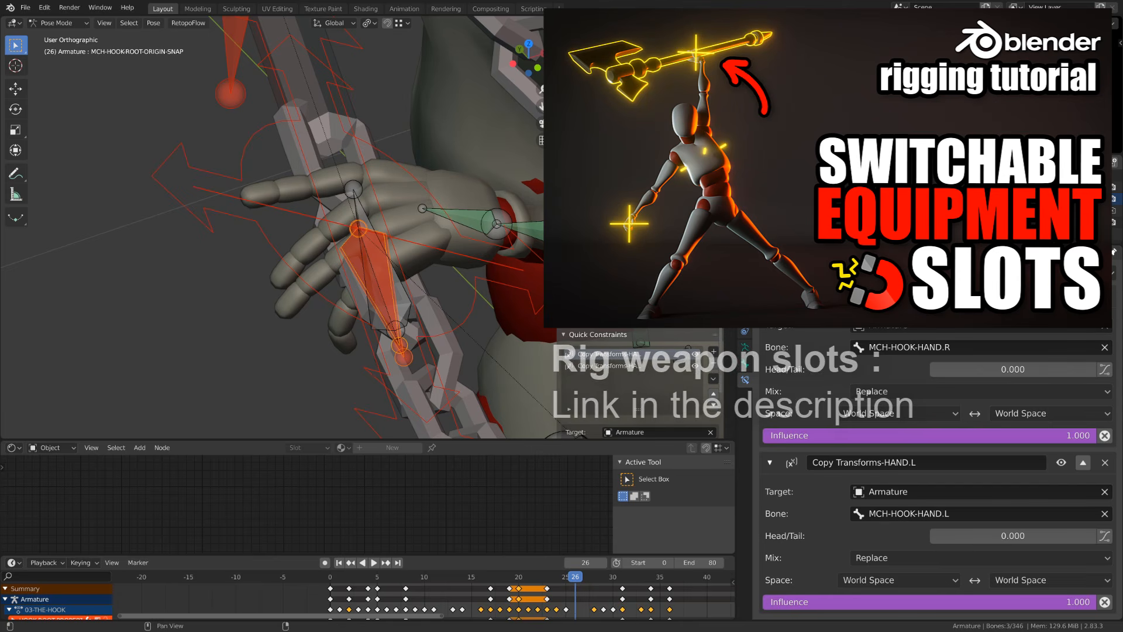
# - Adjust the HOOK-SNAP property to switch the hook's Copy Transforms influence between the hands
pyautogui.moveTo(693, 315); pyautogui.dragTo(678, 315)
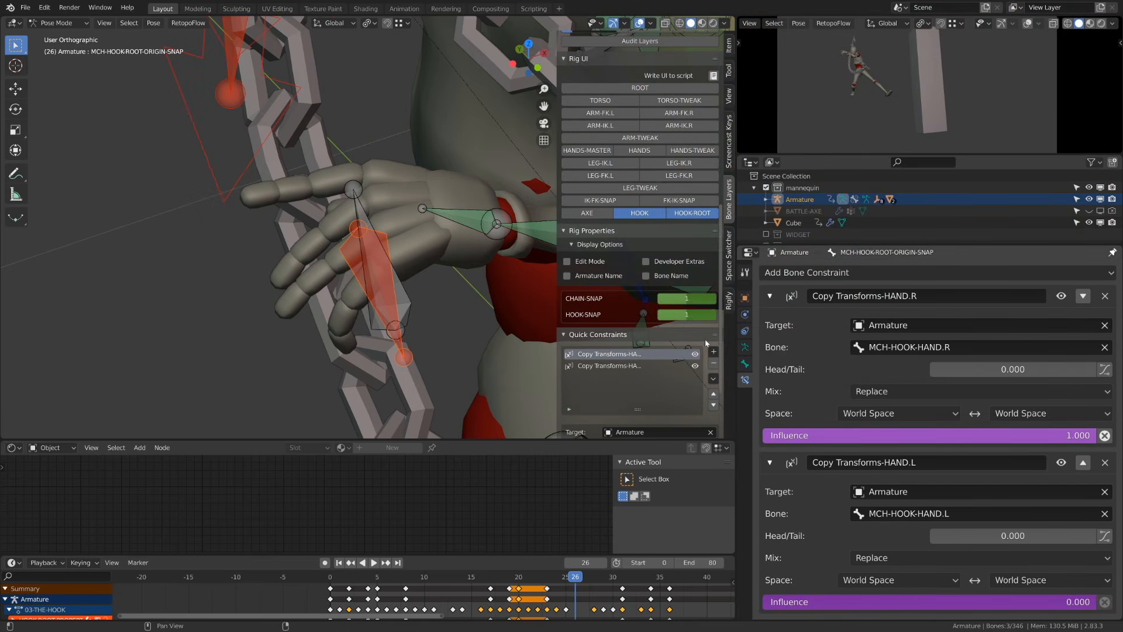
pyautogui.moveTo(695, 320); pyautogui.dragTo(679, 319)
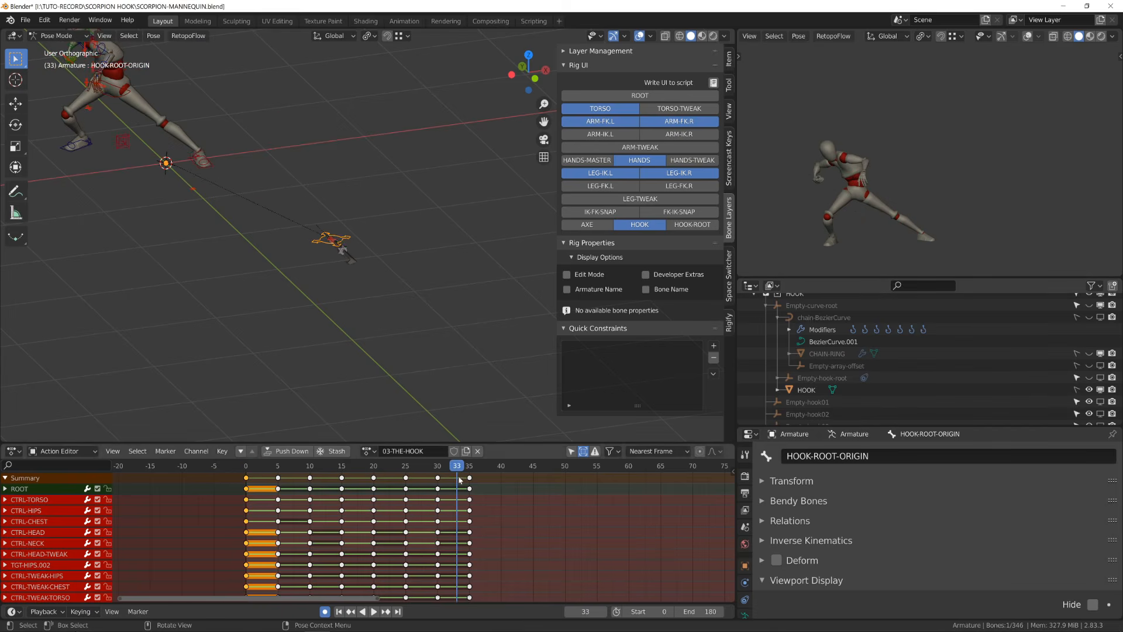
# - Go to frame 2 and move a body control to start reposing the character
pyautogui.moveTo(459, 470); pyautogui.dragTo(431, 468)
pyautogui.moveTo(247, 468)
pyautogui.mouseDown()
pyautogui.moveTo(277, 472)
pyautogui.moveTo(258, 478)
pyautogui.mouseUp()
pyautogui.scroll(-5, 252, 300)
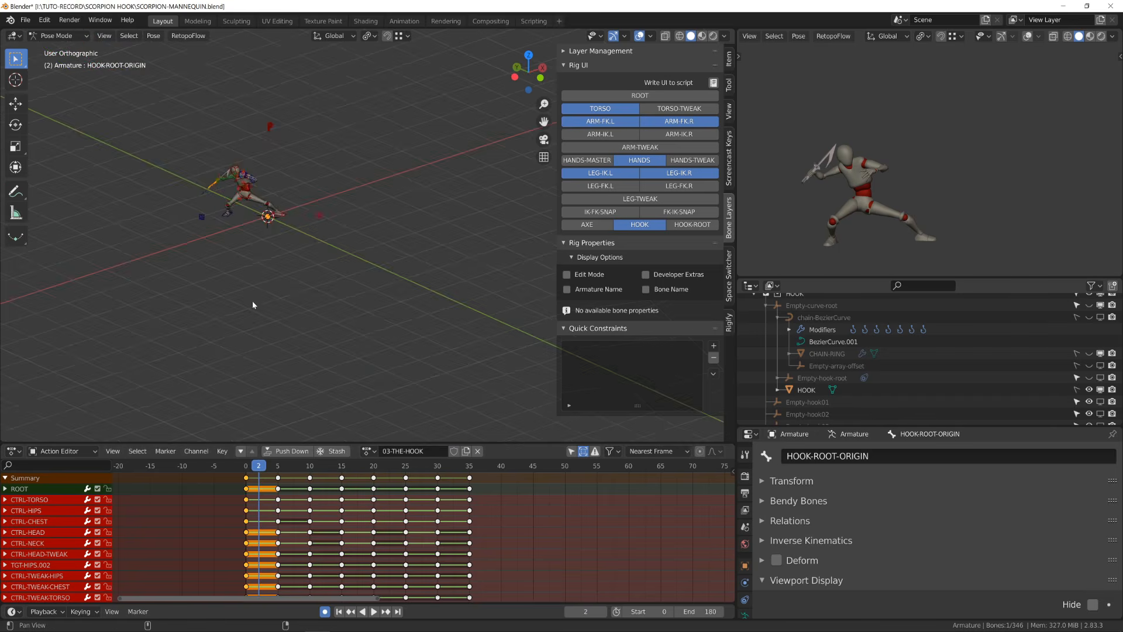
pyautogui.scroll(5, 296, 291)
pyautogui.click(304, 257)
pyautogui.click(357, 227)
pyautogui.press('g')
pyautogui.click(348, 237)
pyautogui.moveTo(331, 251); pyautogui.dragTo(387, 266, button='middle')
pyautogui.click(363, 224)
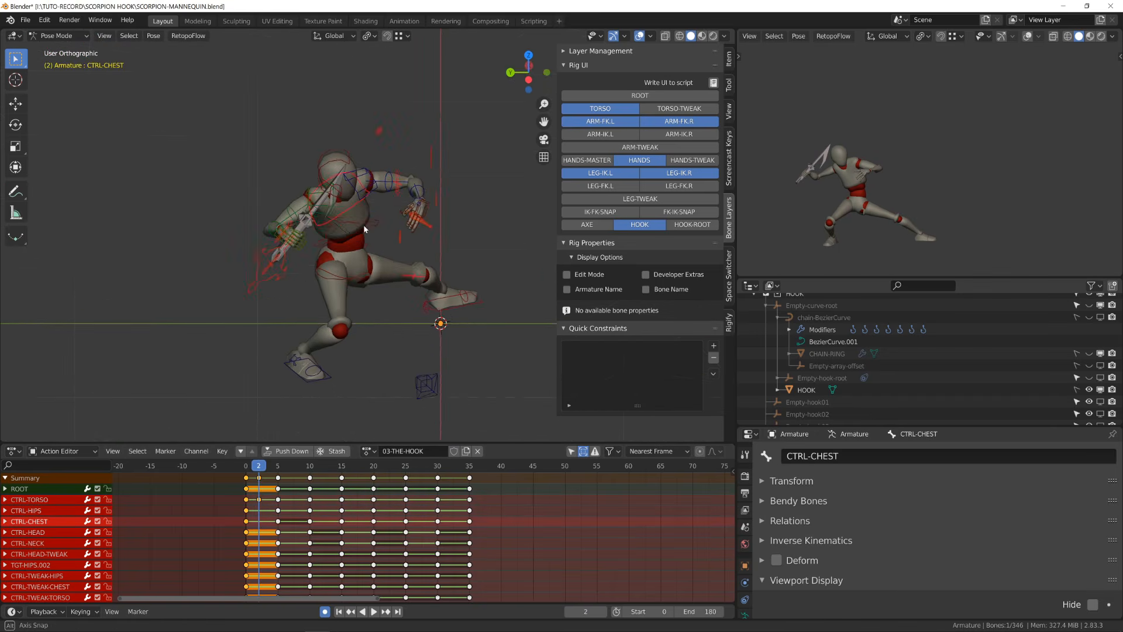
# - Rotate the CTRL-CHEST and CTRL-ARM-FK.R controls around Z to pose the upper body
pyautogui.press('r')
pyautogui.click(351, 234)
pyautogui.moveTo(345, 228); pyautogui.dragTo(398, 316, button='middle')
pyautogui.click(307, 178)
pyautogui.click(278, 195)
pyautogui.press('r')
pyautogui.click(280, 202)
pyautogui.press('r')
pyautogui.press('z')
pyautogui.press('z')
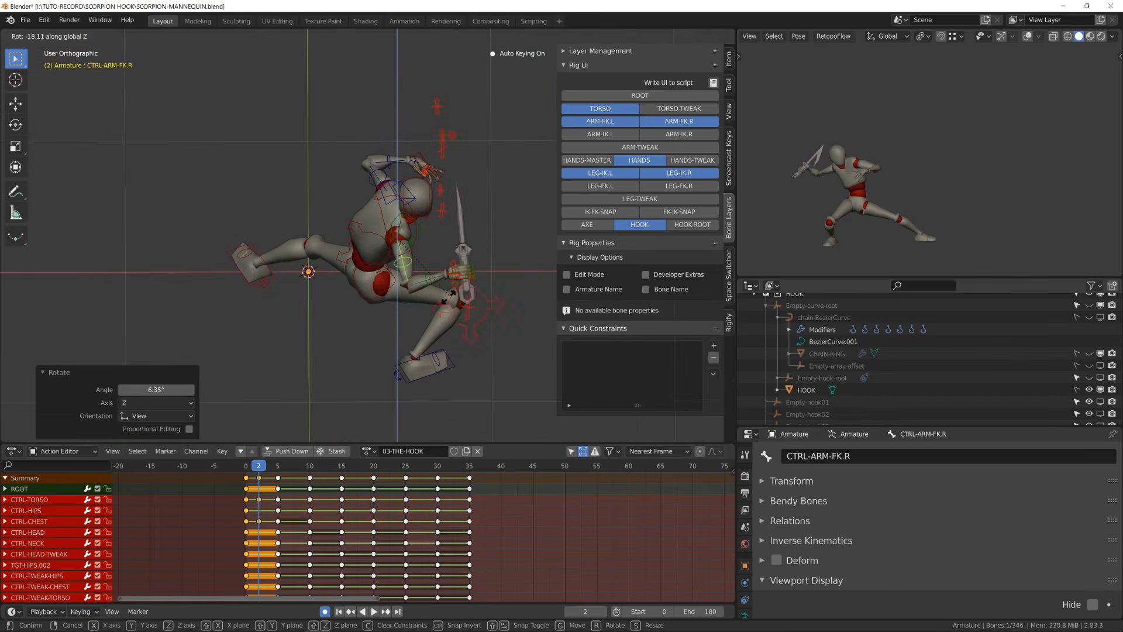
pyautogui.click(421, 340)
# - Rotate further arm and leg controls around Z to refine the frame 2 pose
pyautogui.click(448, 327)
pyautogui.press('r')
pyautogui.press('z')
pyautogui.press('z')
pyautogui.click(404, 351)
pyautogui.moveTo(374, 380); pyautogui.dragTo(249, 169, button='middle')
pyautogui.click(297, 319)
pyautogui.click(274, 301)
pyautogui.press('r')
pyautogui.click(241, 161)
pyautogui.press('r')
pyautogui.press('z')
pyautogui.press('z')
pyautogui.click(217, 229)
pyautogui.moveTo(221, 234); pyautogui.dragTo(286, 280, button='middle')
pyautogui.press('r')
pyautogui.press('z')
pyautogui.click(287, 291)
pyautogui.click(156, 283)
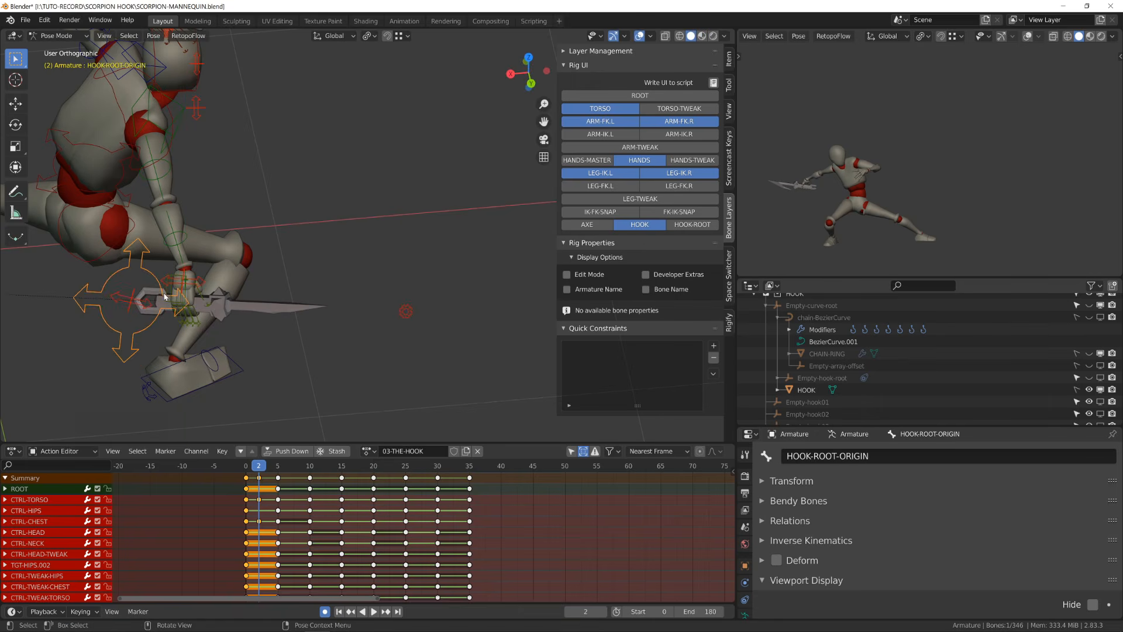
# - Move and rotate the HOOK-ROOT-ORIGIN control into the hand and insert a keyframe for the selected bones
pyautogui.moveTo(176, 292); pyautogui.dragTo(292, 324, button='middle')
pyautogui.press('g')
pyautogui.click(321, 323)
pyautogui.press('r')
pyautogui.press('z')
pyautogui.click(351, 239)
pyautogui.press('g')
pyautogui.click(355, 220)
pyautogui.press('g')
pyautogui.moveTo(355, 220); pyautogui.dragTo(345, 245, button='middle')
pyautogui.press('r')
pyautogui.press('z')
pyautogui.press('g')
pyautogui.moveTo(351, 292); pyautogui.dragTo(375, 251, button='middle')
pyautogui.press('i')
pyautogui.click(259, 472)
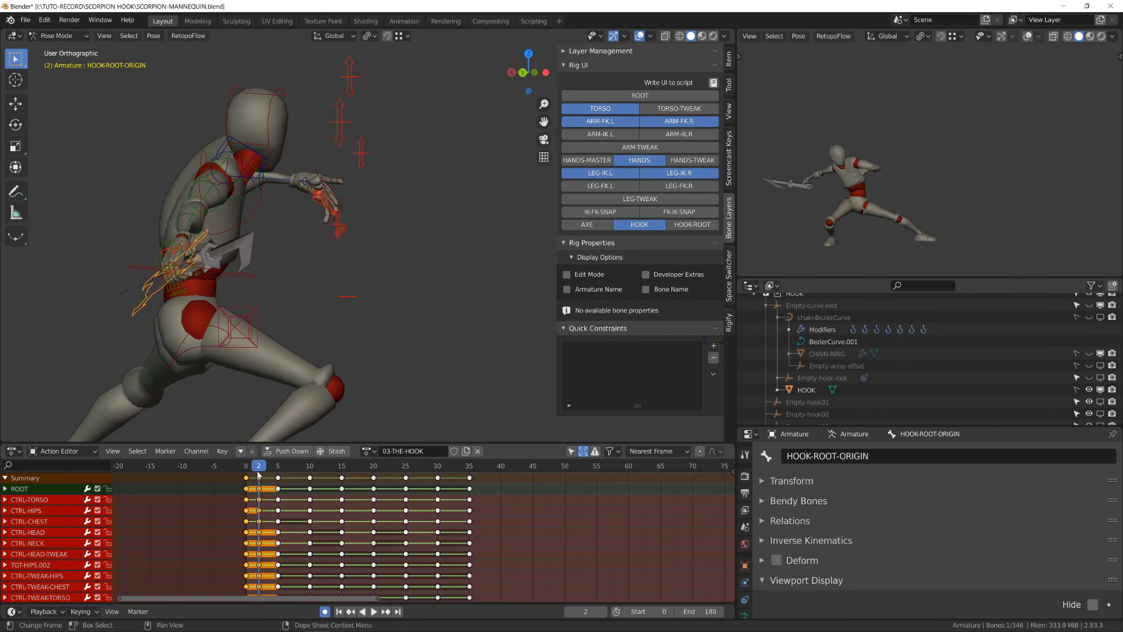
# - Go to frame 0 and move the selected hook control along its local Y axis
pyautogui.moveTo(257, 470); pyautogui.dragTo(246, 470)
pyautogui.moveTo(275, 193); pyautogui.dragTo(328, 198, button='middle')
pyautogui.press('g')
pyautogui.press('y')
pyautogui.press('y')
pyautogui.click(316, 222)
# - Return to frame 2 and move the CTRL-TORSO control to adjust the pose
pyautogui.moveTo(247, 467); pyautogui.dragTo(259, 467)
pyautogui.scroll(-5, 280, 327)
pyautogui.moveTo(281, 328); pyautogui.dragTo(468, 240, button='middle')
pyautogui.moveTo(246, 467); pyautogui.dragTo(258, 467)
pyautogui.moveTo(410, 304); pyautogui.dragTo(461, 321, button='middle')
pyautogui.click(445, 190)
pyautogui.moveTo(445, 190); pyautogui.dragTo(464, 164, button='middle')
pyautogui.click(451, 294)
pyautogui.press('g')
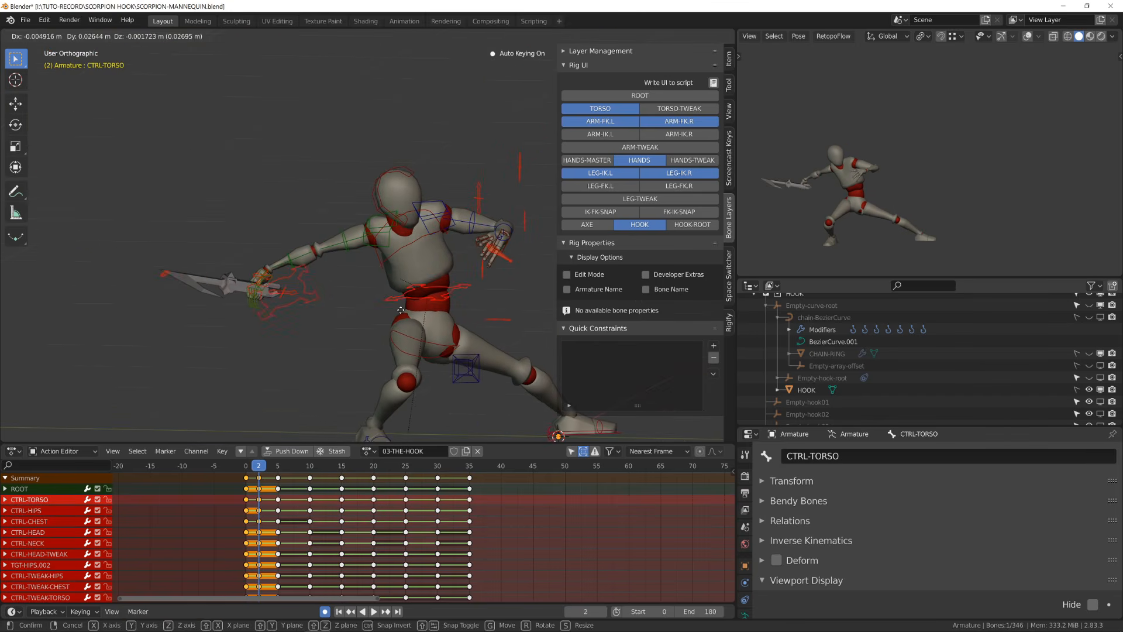
pyautogui.click(440, 357)
# - Rotate the torso, CTRL-CHEST and CTRL-ARM-FK.L controls around Z to refine the frame 2 pose
pyautogui.press('r')
pyautogui.click(453, 292)
pyautogui.click(384, 138)
pyautogui.press('r')
pyautogui.press('z')
pyautogui.moveTo(445, 234); pyautogui.dragTo(292, 181, button='middle')
pyautogui.click(454, 230)
pyautogui.press('r')
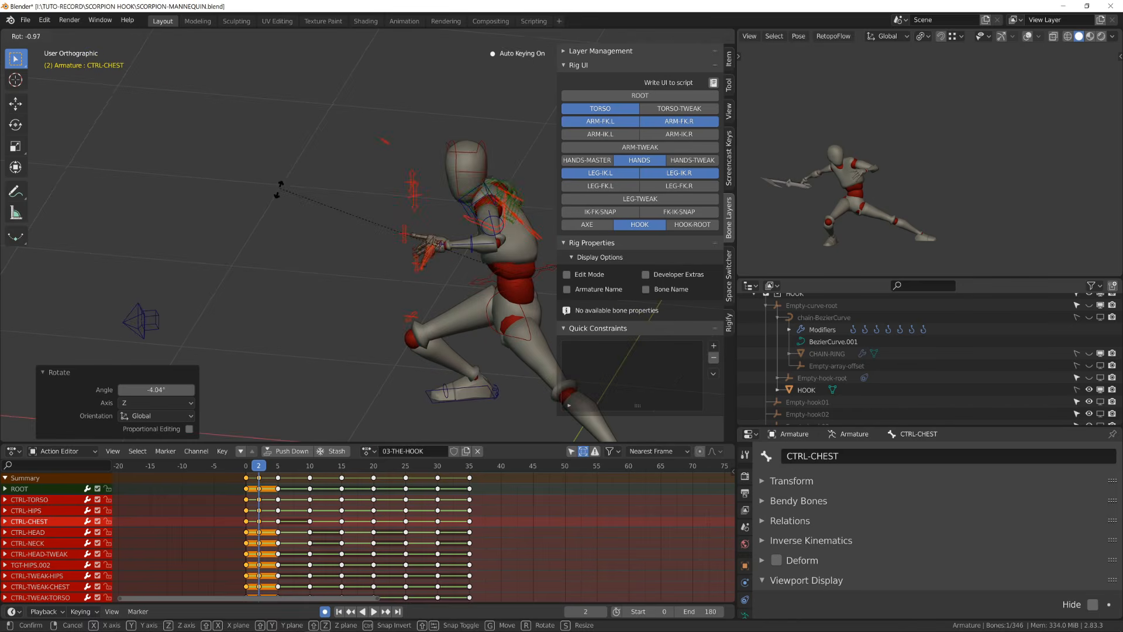
pyautogui.click(280, 193)
pyautogui.click(396, 177)
pyautogui.click(388, 178)
pyautogui.press('r')
pyautogui.press('z')
pyautogui.press('r')
pyautogui.click(362, 209)
pyautogui.click(371, 224)
pyautogui.press('r')
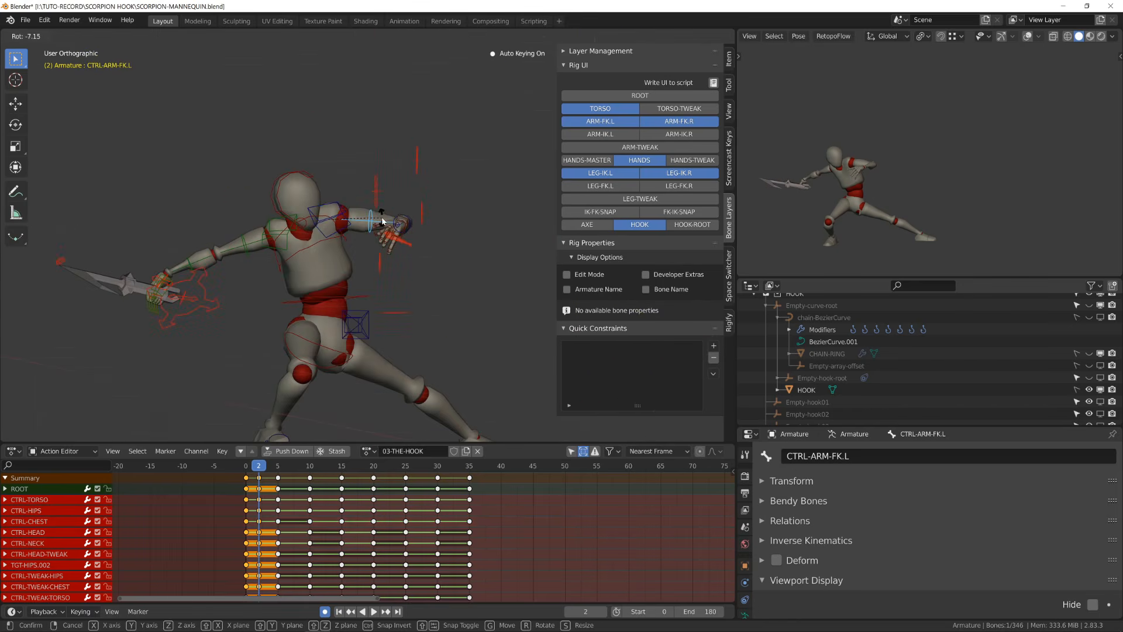
# - Rotate the left arm FK controls and neighbouring bones to finish the pose
pyautogui.click(385, 215)
pyautogui.moveTo(385, 215); pyautogui.dragTo(409, 233, button='middle')
pyautogui.click(396, 197)
pyautogui.press('r')
pyautogui.press('z')
pyautogui.press('z')
pyautogui.click(409, 190)
pyautogui.click(434, 191)
pyautogui.press('r')
pyautogui.click(339, 190)
pyautogui.press('r')
pyautogui.click(456, 286)
pyautogui.click(331, 261)
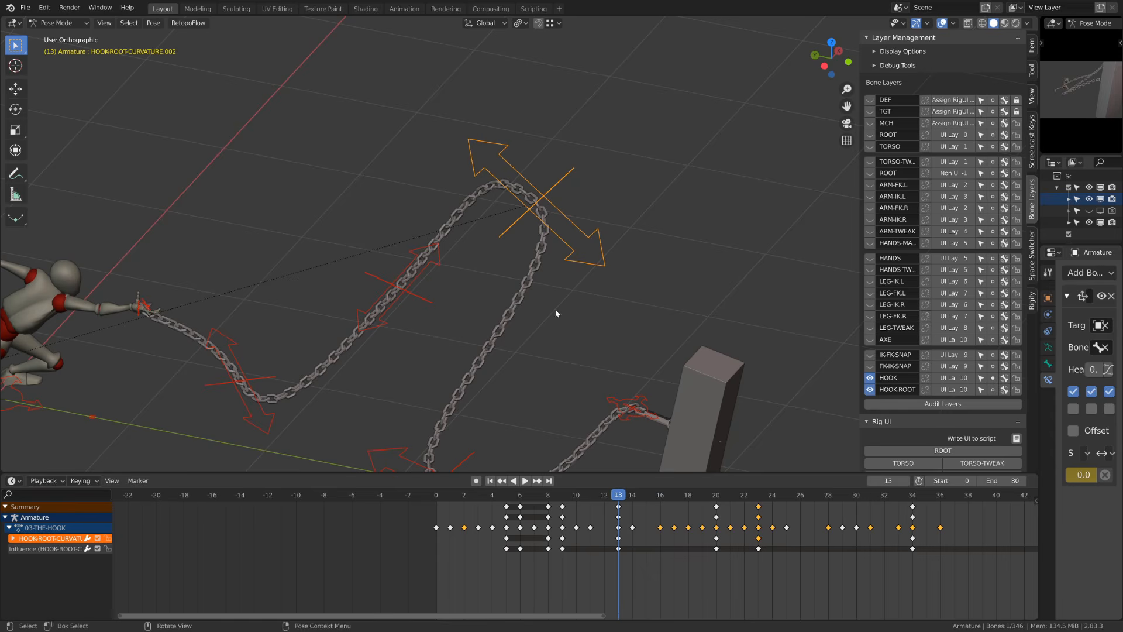
# - Scale the HOOK-ROOT-CURVATURE.002 bone up to about 1.84 at frame 13
pyautogui.press('r')
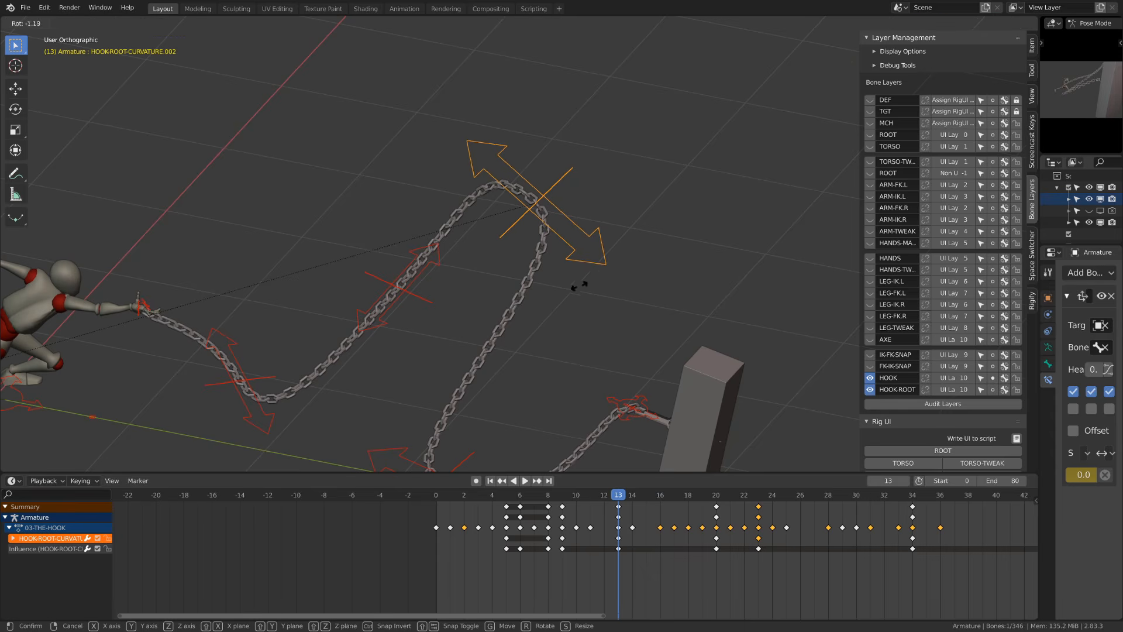
pyautogui.rightClick(572, 316)
pyautogui.press('s')
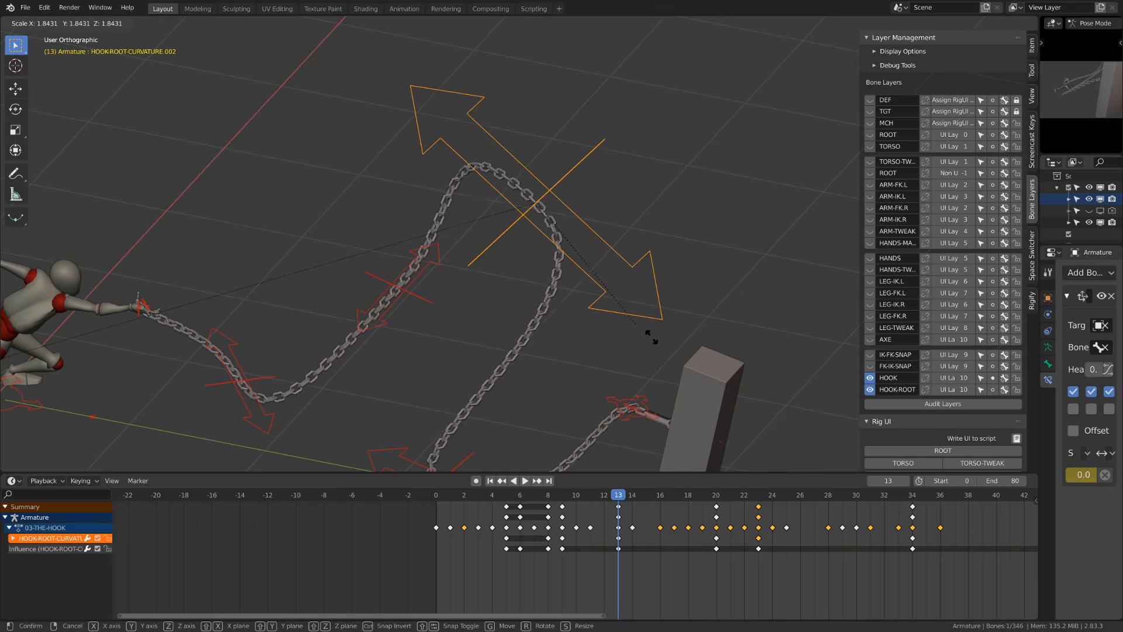
pyautogui.click(654, 322)
pyautogui.click(551, 221)
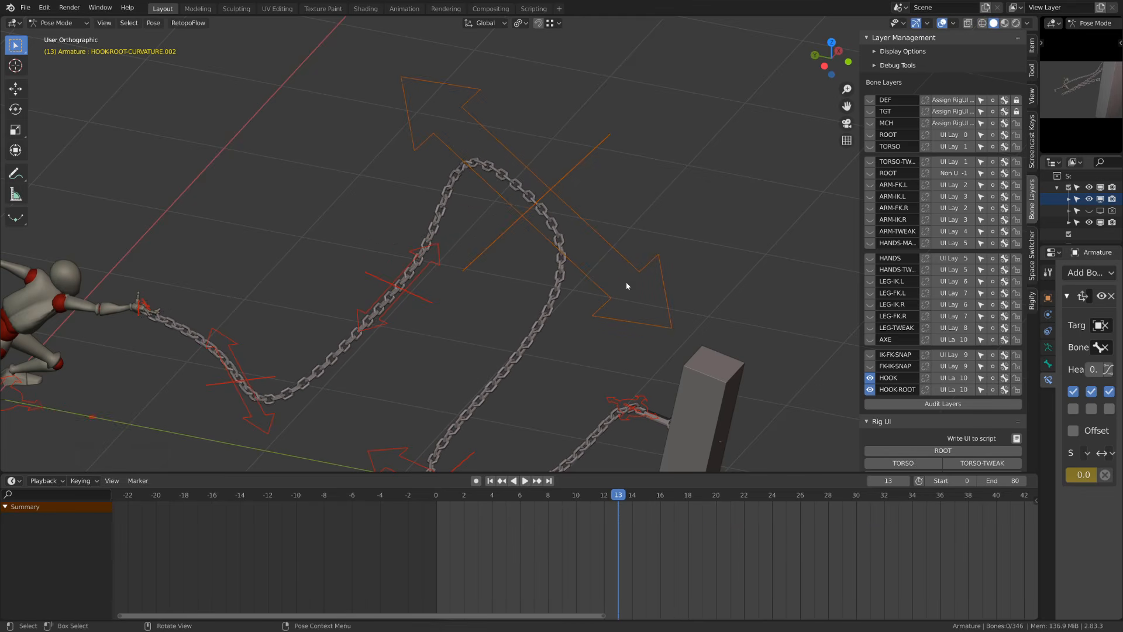
# - Rotate the HOOK-ROOT-CURVATURE.002 bone, scale it down to about 0.59 and move it
pyautogui.click(648, 270)
pyautogui.moveTo(636, 279); pyautogui.dragTo(683, 221, button='middle')
pyautogui.press('r')
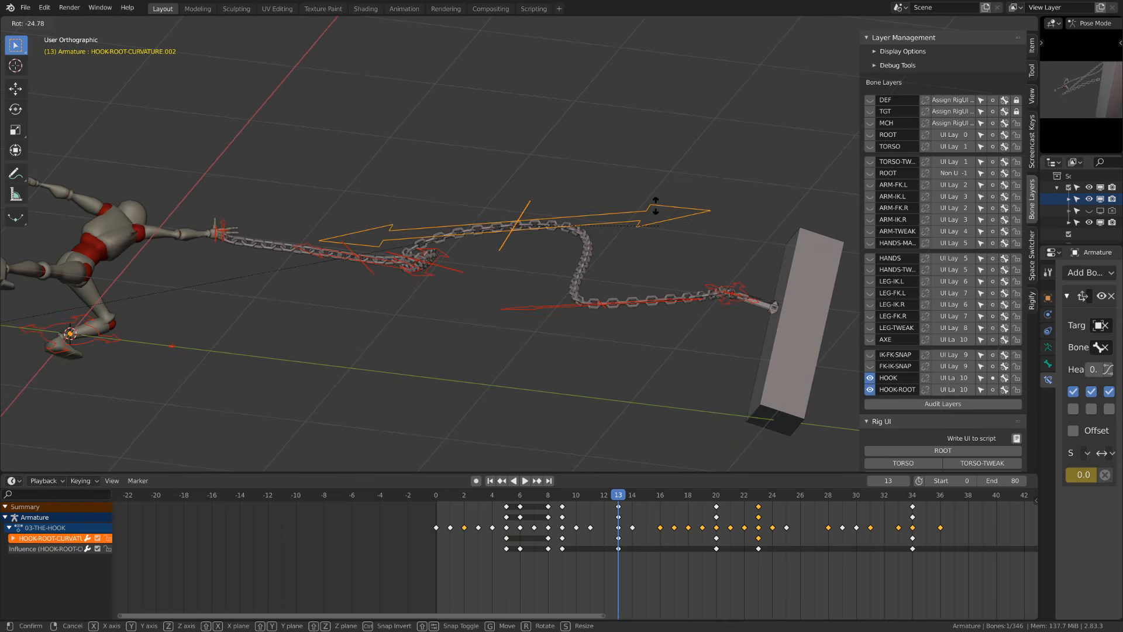
pyautogui.press('s')
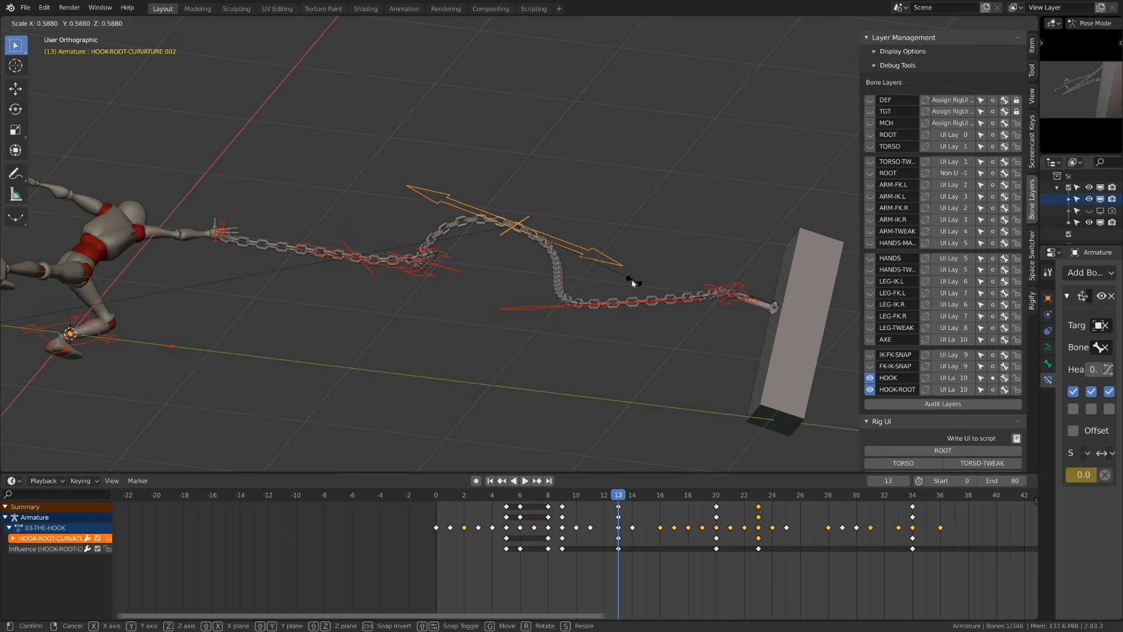
pyautogui.click(689, 303)
pyautogui.moveTo(687, 303); pyautogui.dragTo(576, 362, button='middle')
pyautogui.press('g')
pyautogui.click(587, 299)
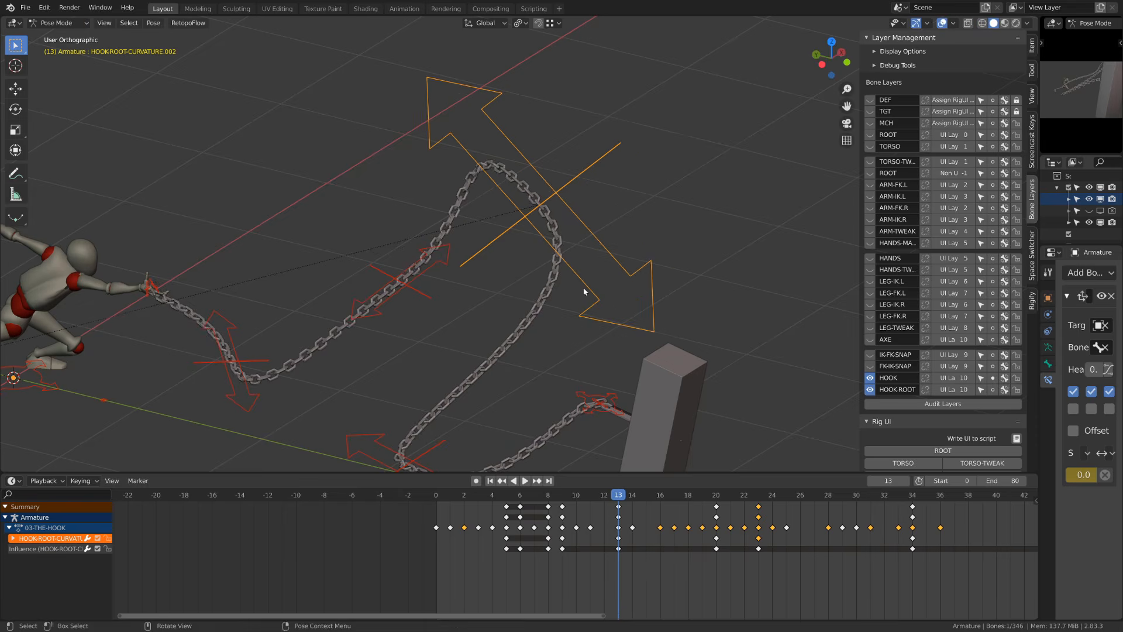
pyautogui.moveTo(584, 291); pyautogui.dragTo(594, 268, button='middle')
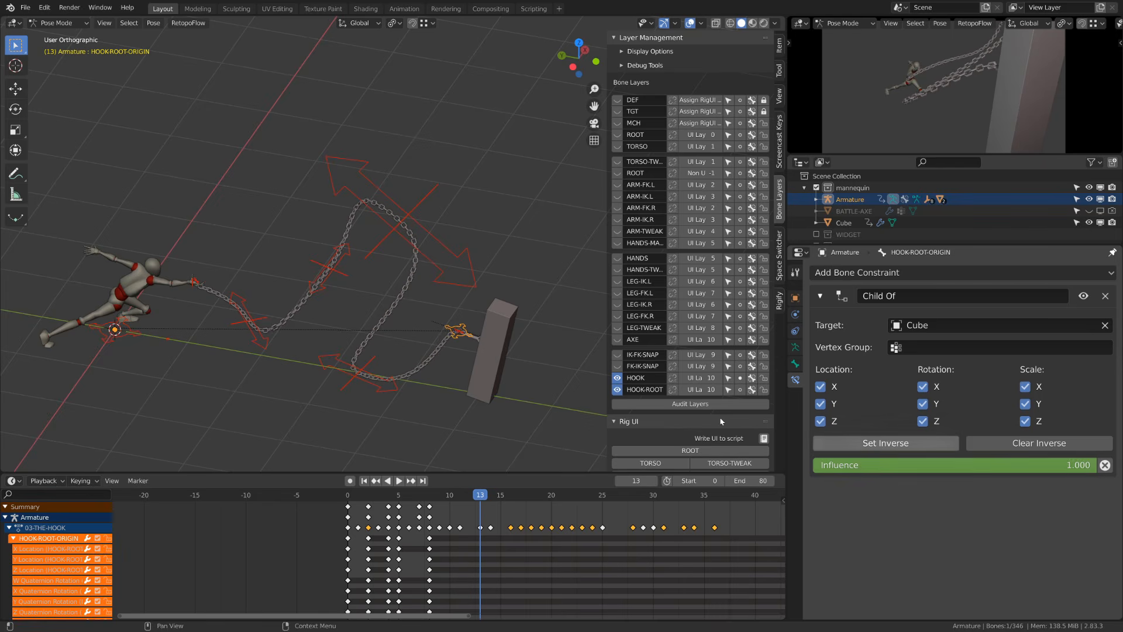
# - Examine the hook's Child Of attachment to the Cube at frame 24 from a closer view
pyautogui.scroll(3, 532, 396)
pyautogui.keyDown('shift'); pyautogui.moveTo(532, 397); pyautogui.dragTo(422, 303, button='middle'); pyautogui.keyUp('shift')
pyautogui.moveTo(483, 495); pyautogui.dragTo(592, 526)
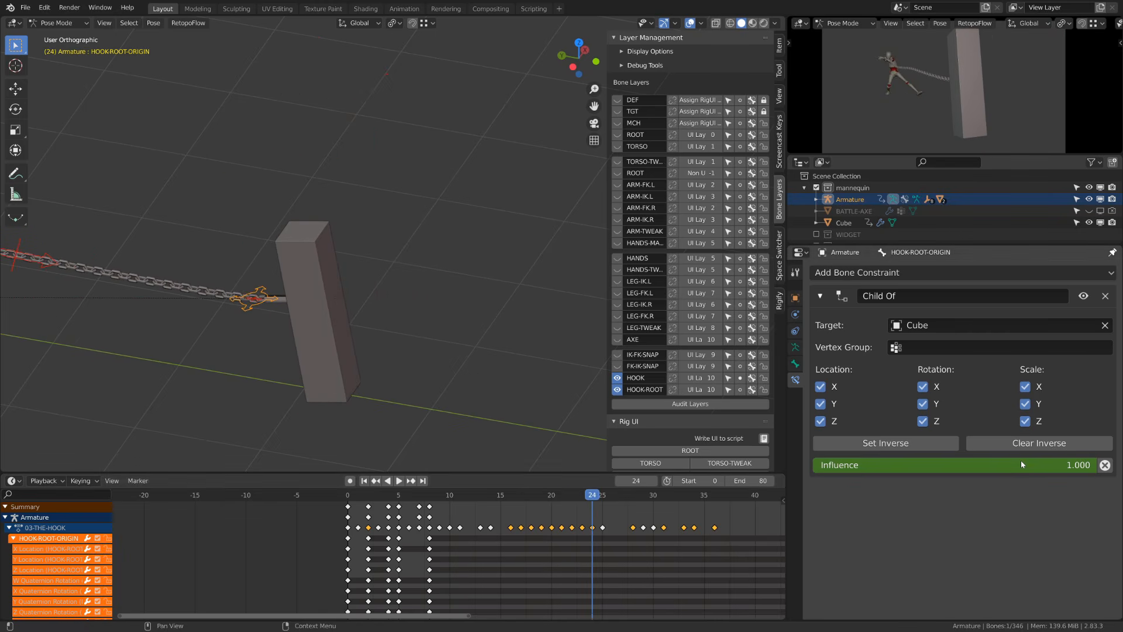
pyautogui.moveTo(935, 465); pyautogui.dragTo(1076, 465)
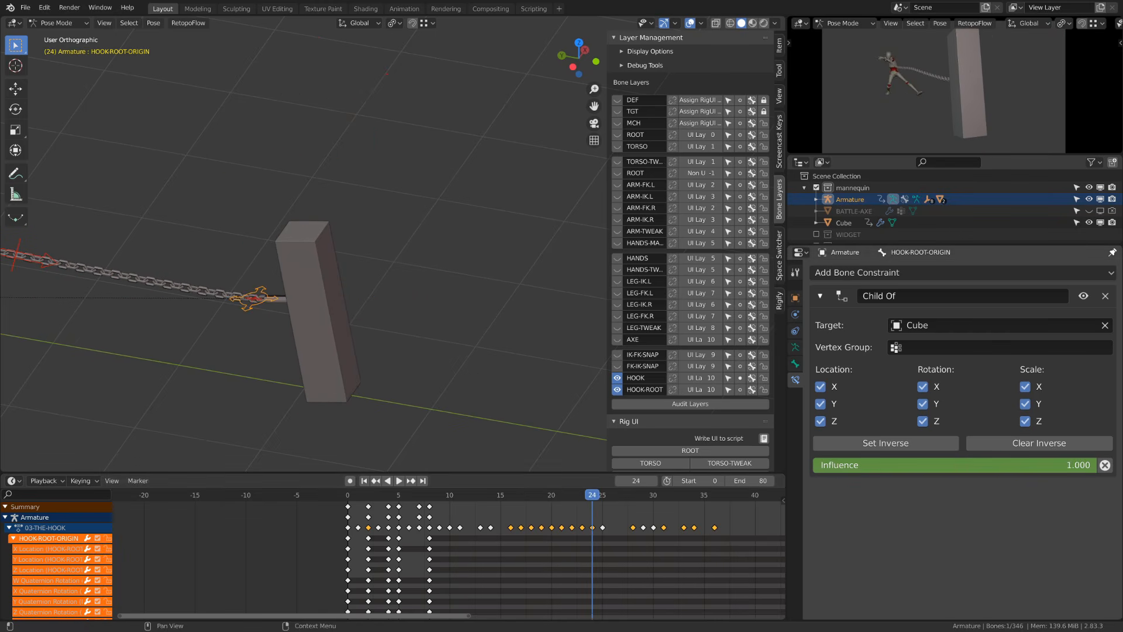
pyautogui.moveTo(306, 346); pyautogui.dragTo(386, 321, button='middle')
pyautogui.click(385, 331)
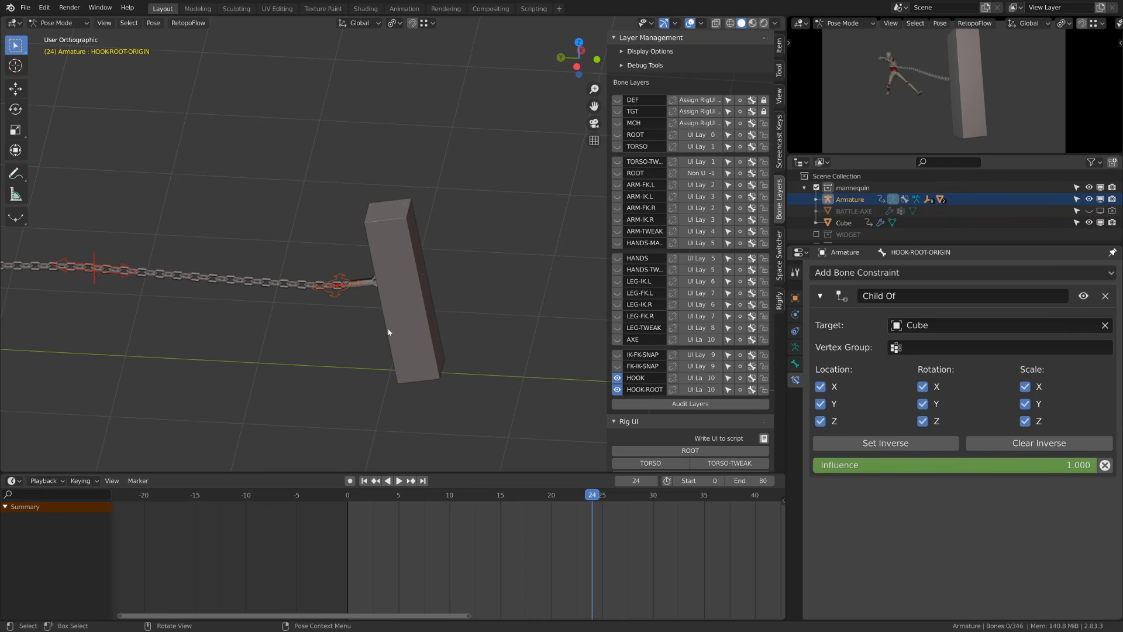
# - Switch to Object Mode, select the Cube and play the animation
pyautogui.hotkey('ctrl', 'Tab')
pyautogui.click(388, 332)
pyautogui.press('g')
pyautogui.rightClick(439, 292)
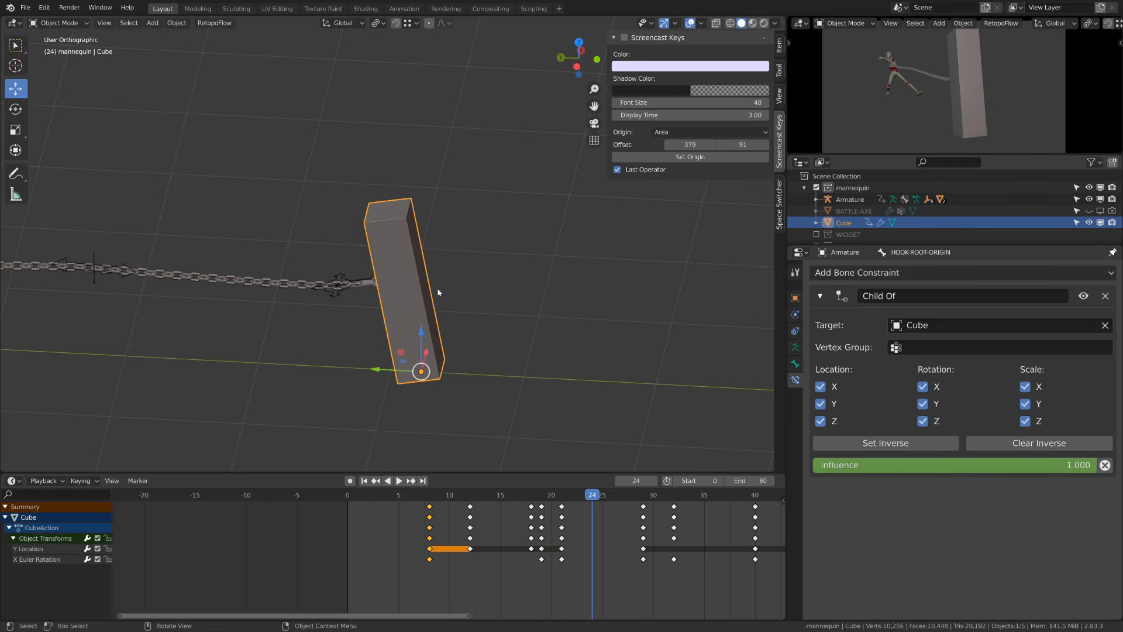
pyautogui.press('space')
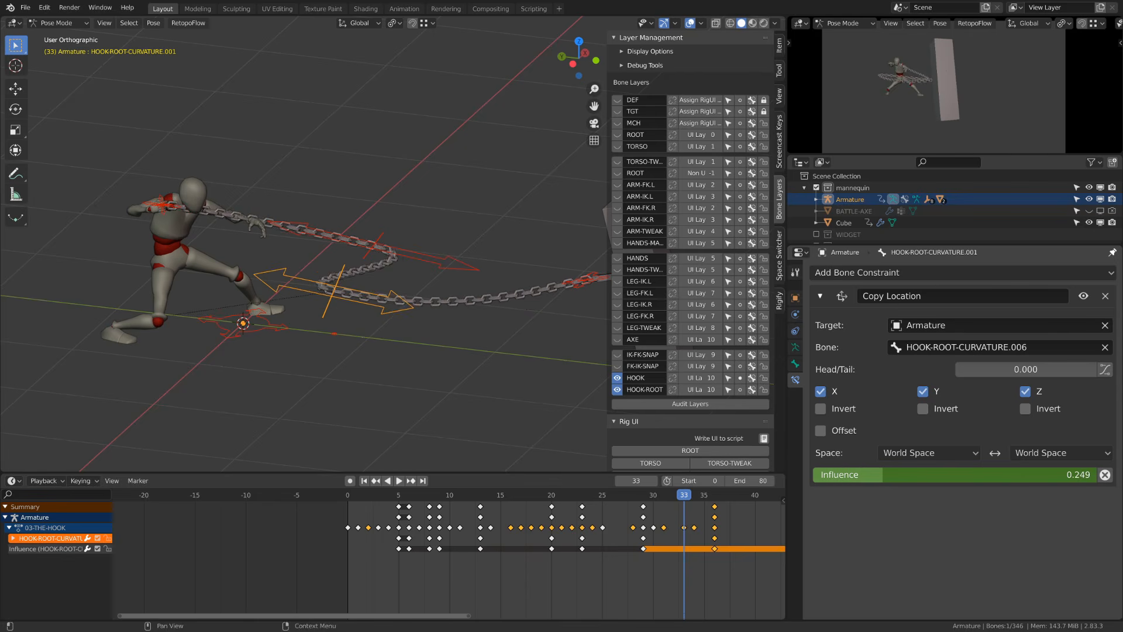
# - Set HOOK-ROOT-CURVATURE.001's Copy Location influence to 0
pyautogui.moveTo(1004, 475); pyautogui.dragTo(816, 474)
pyautogui.moveTo(173, 286); pyautogui.dragTo(380, 253, button='middle')
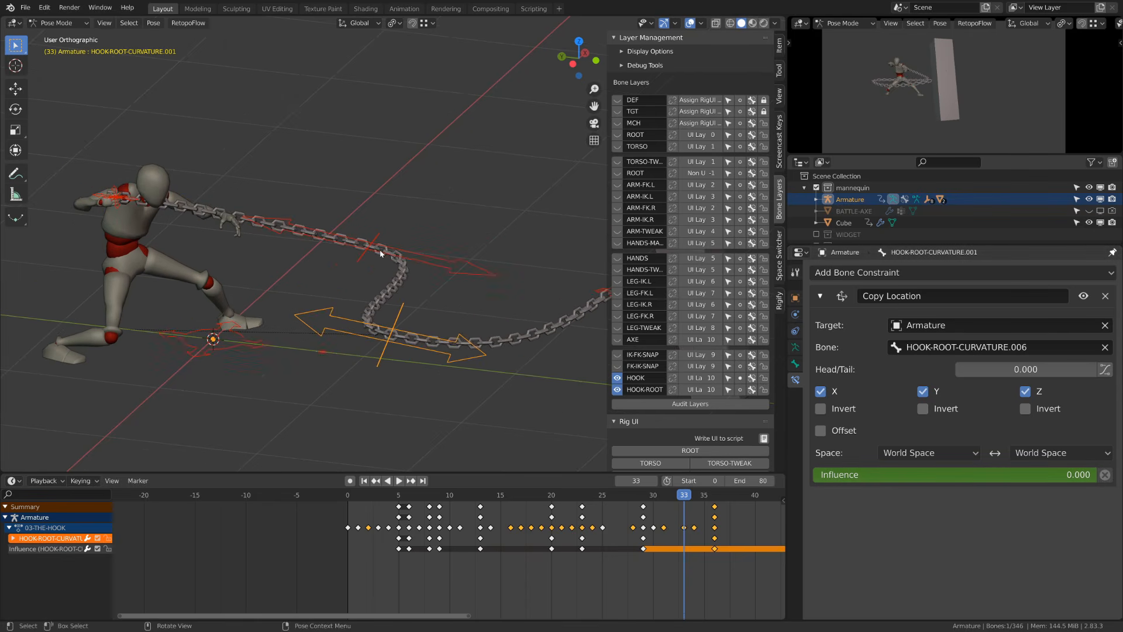
# - Set HOOK-ROOT-CURVATURE.002's Copy Location influence to 1 and try scaling the bone
pyautogui.keyDown('shift'); pyautogui.moveTo(280, 268); pyautogui.dragTo(380, 273, button='middle'); pyautogui.keyUp('shift')
pyautogui.scroll(2, 281, 229)
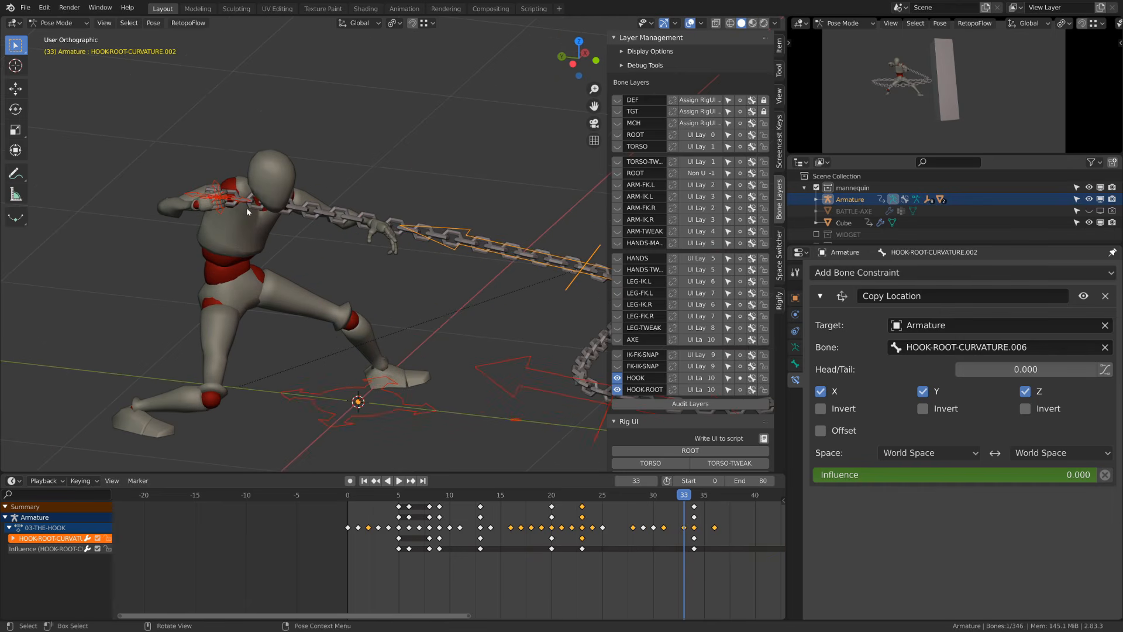
pyautogui.moveTo(829, 475); pyautogui.dragTo(1094, 474)
pyautogui.press('s')
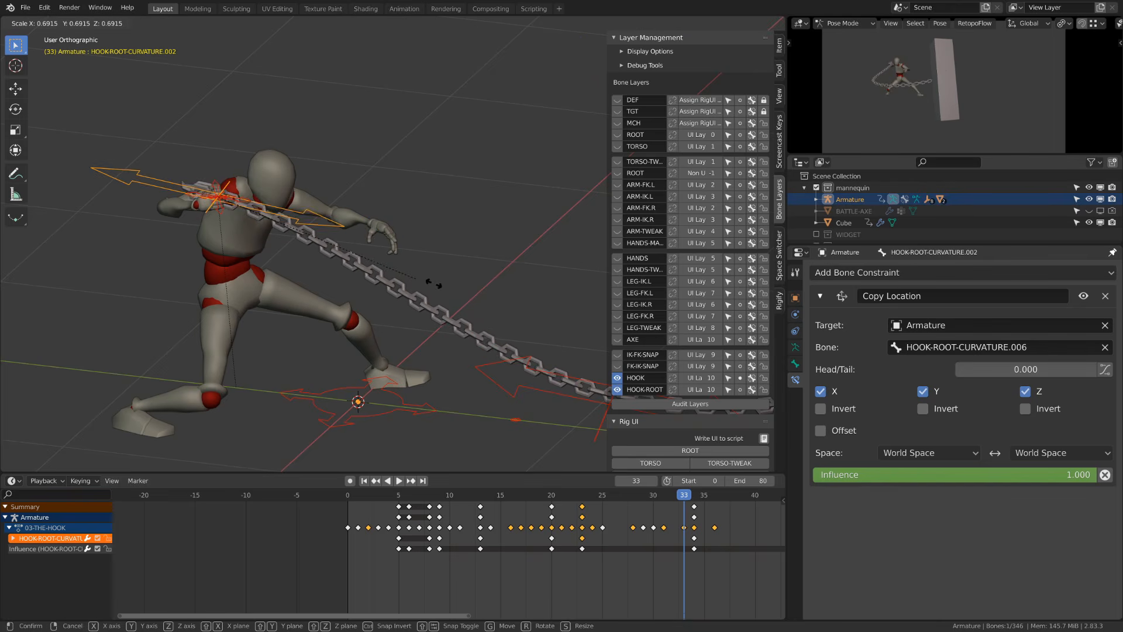
pyautogui.rightClick(575, 320)
pyautogui.keyDown('shift'); pyautogui.moveTo(279, 277); pyautogui.dragTo(458, 363, button='middle'); pyautogui.keyUp('shift')
pyautogui.scroll(4, 458, 363)
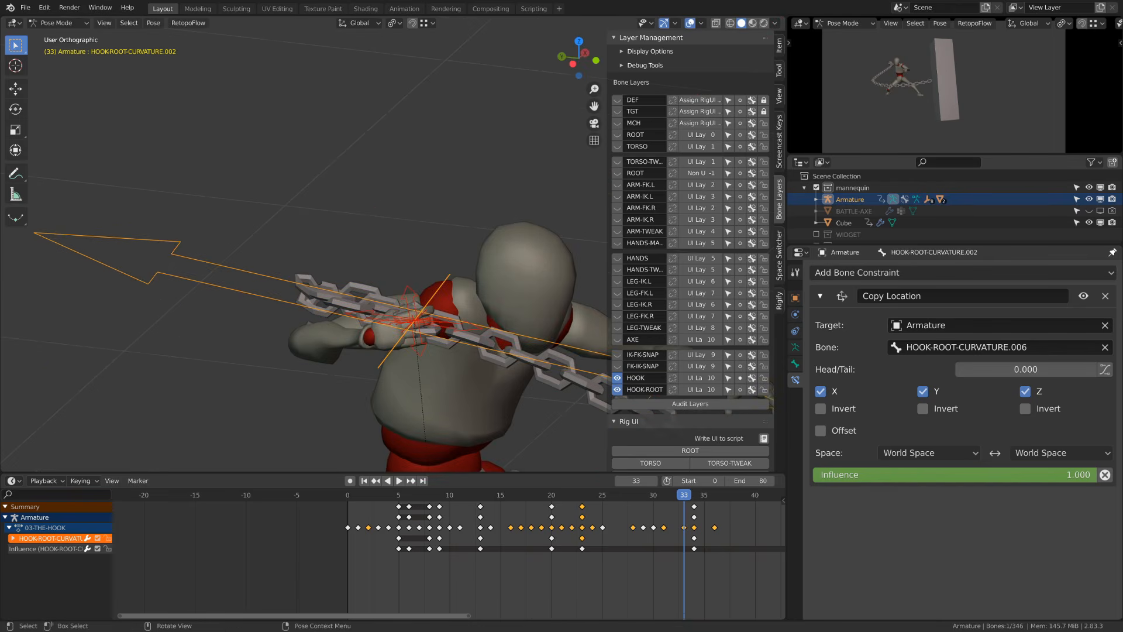
pyautogui.press('s')
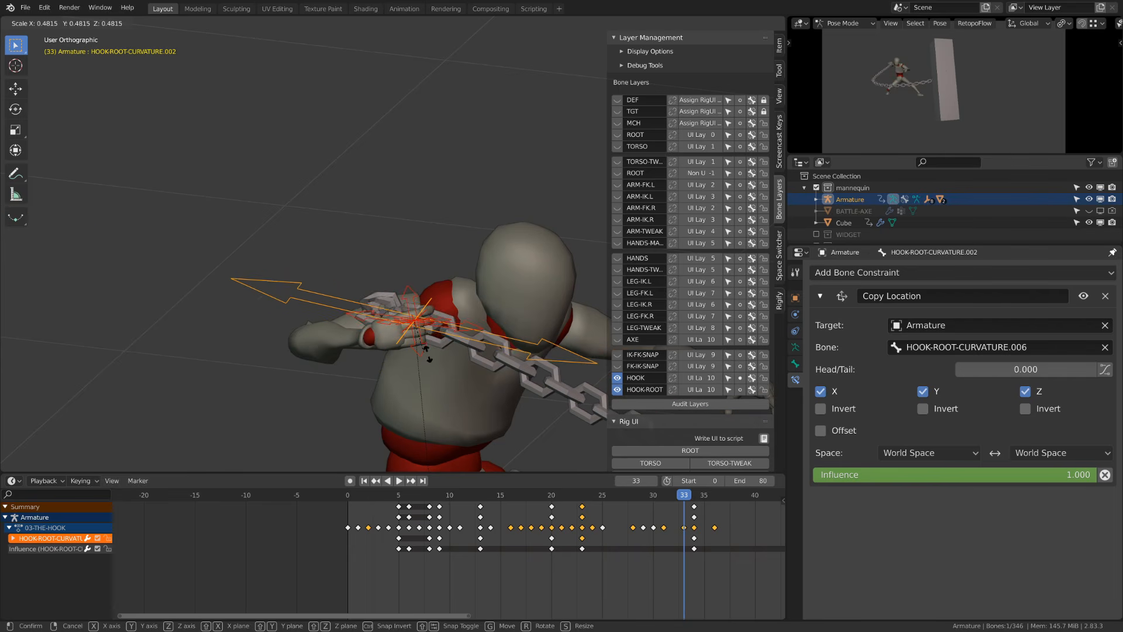
pyautogui.rightClick(536, 387)
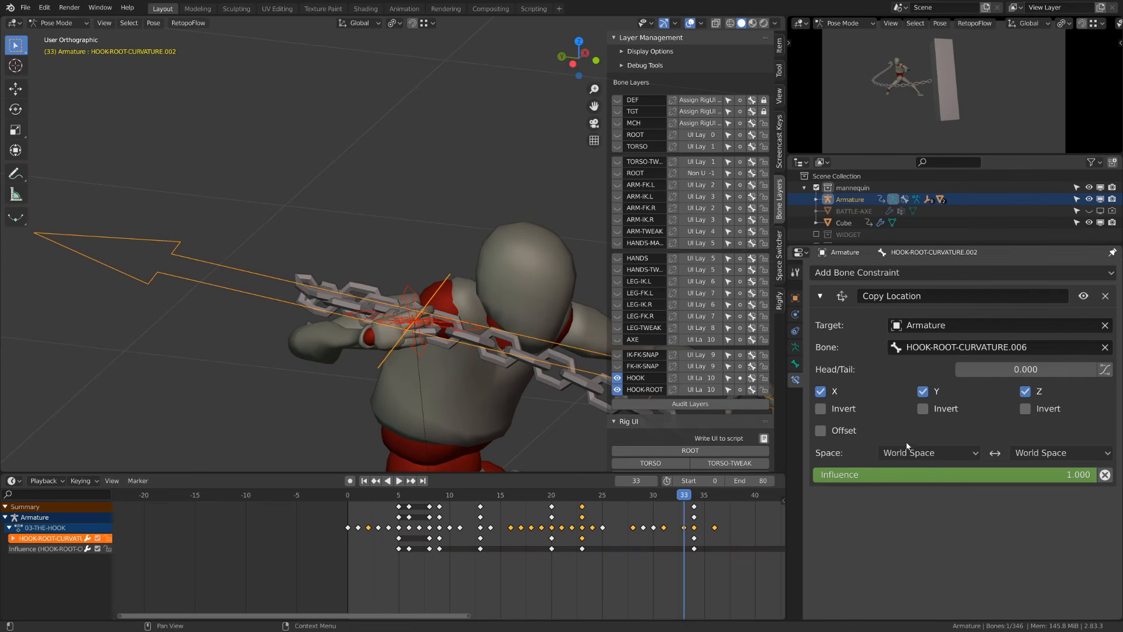
# - Set HOOK-ROOT-CURVATURE.002's Copy Location influence back to 0
pyautogui.moveTo(949, 475); pyautogui.dragTo(896, 475)
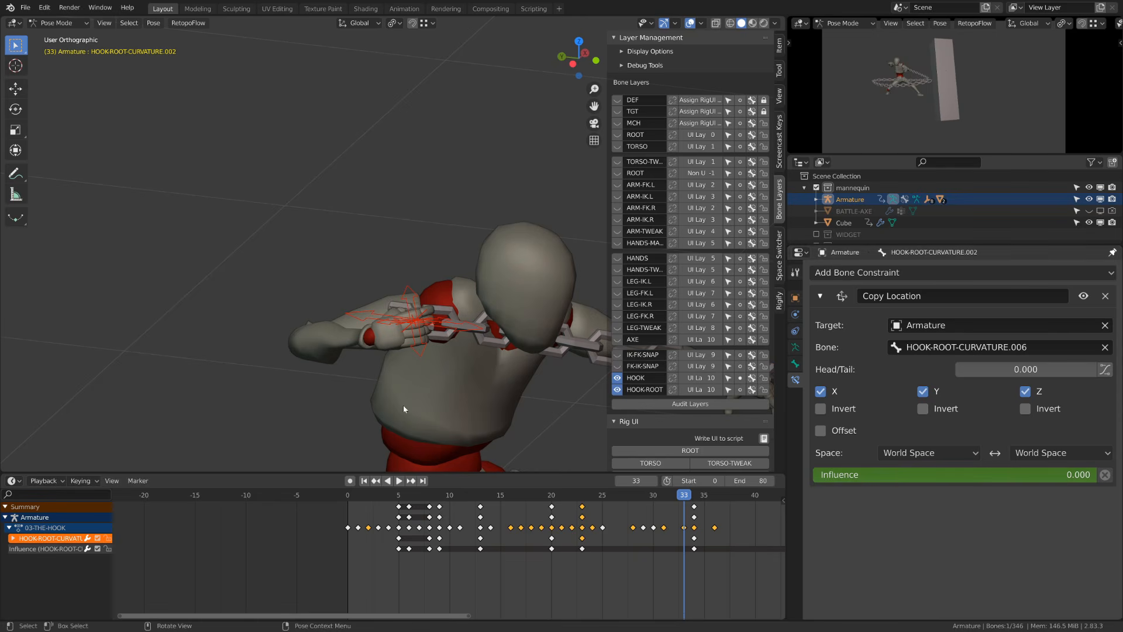
pyautogui.scroll(-5, 404, 410)
pyautogui.keyDown('shift'); pyautogui.moveTo(403, 409); pyautogui.dragTo(96, 241, button='middle'); pyautogui.keyUp('shift')
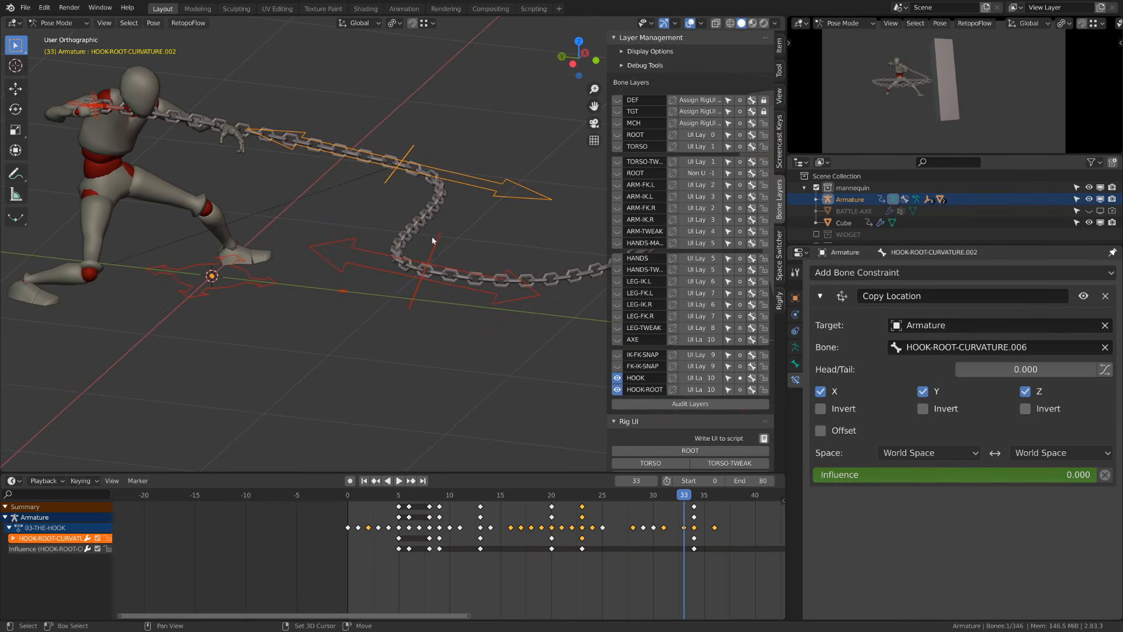
# - Select a curvature bone and step through frames 17 to 23 to examine the chain's motion
pyautogui.keyDown('shift'); pyautogui.click(371, 252); pyautogui.keyUp('shift')
pyautogui.moveTo(649, 498); pyautogui.dragTo(520, 517)
pyautogui.click(403, 165)
pyautogui.press('Right')
pyautogui.press('Right')
pyautogui.press('Right')
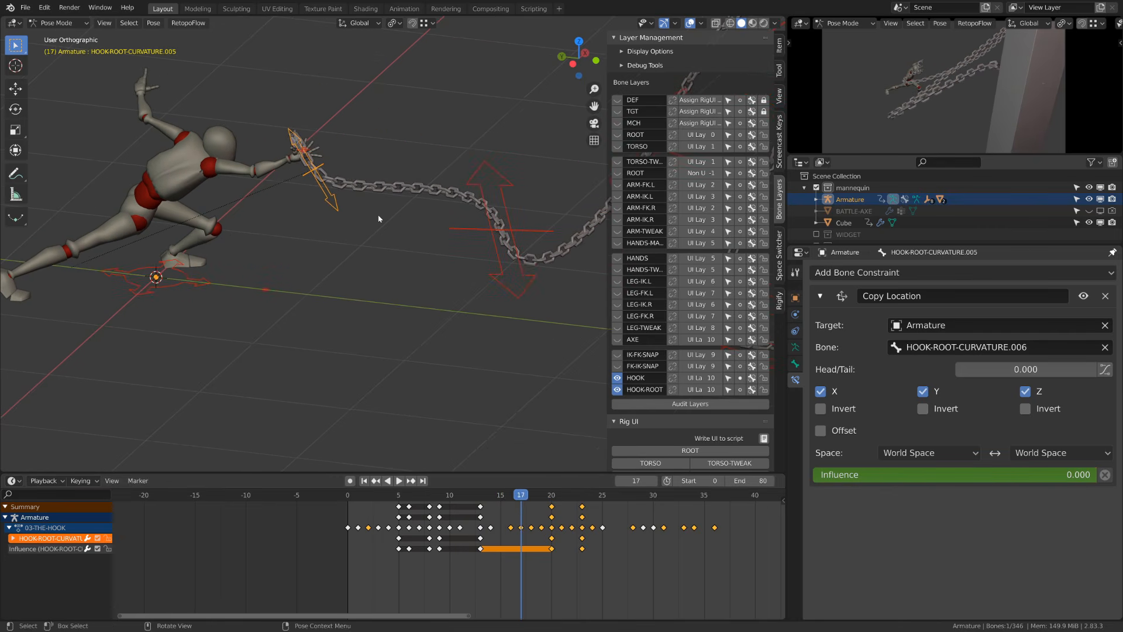
pyautogui.press('Right')
pyautogui.press('Right')
pyautogui.press('Right')
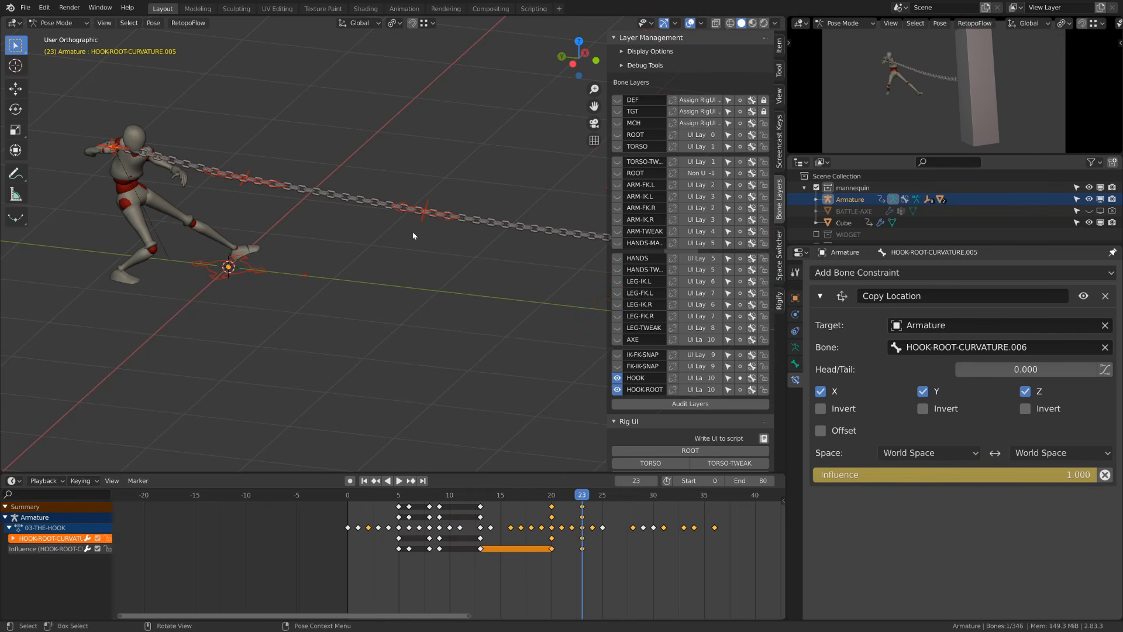
# - Scrub through the timeline frames and start playback to examine the hook chain's motion
pyautogui.scroll(-5, 477, 262)
pyautogui.press('Right')
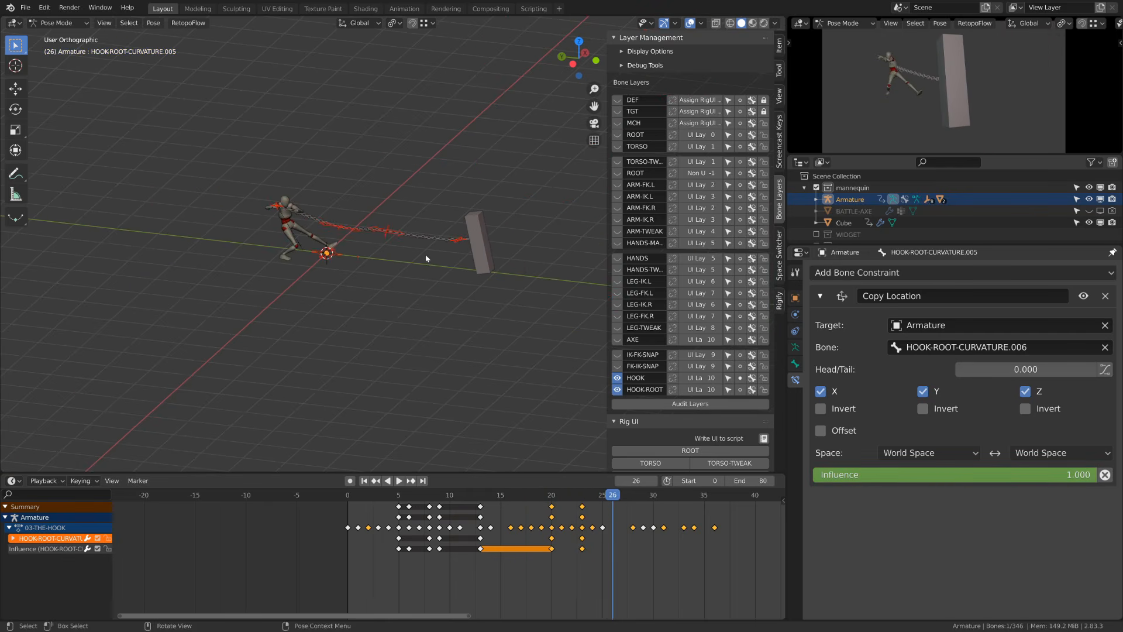
pyautogui.press('Right')
pyautogui.press('Right')
pyautogui.press('Right')
pyautogui.press('Right')
pyautogui.press('Right')
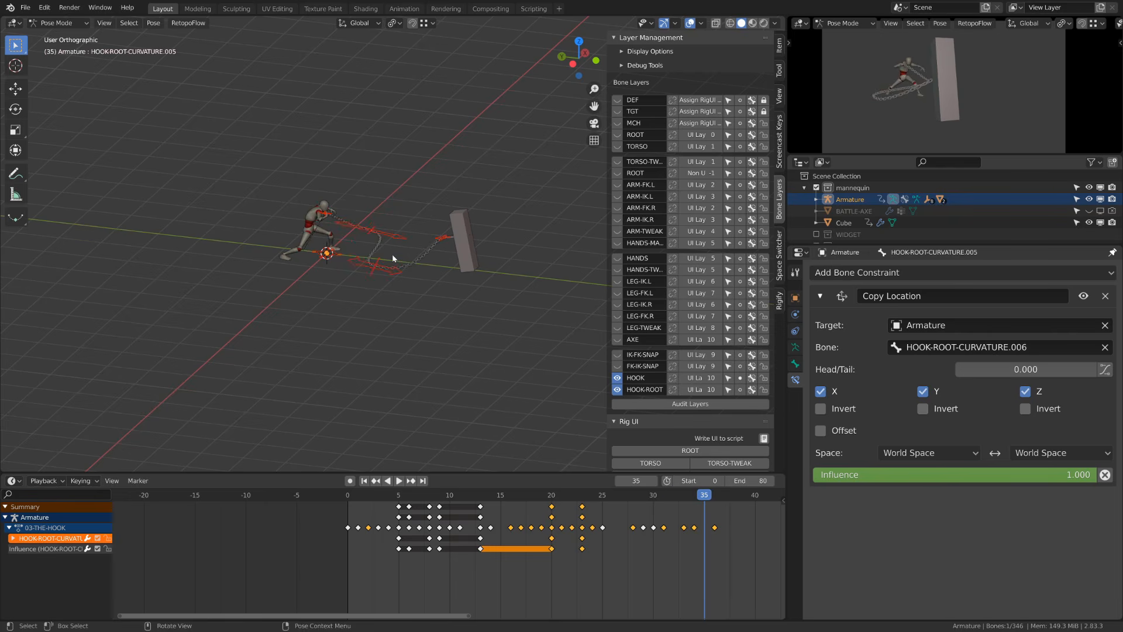
pyautogui.click(397, 496)
pyautogui.press('space')
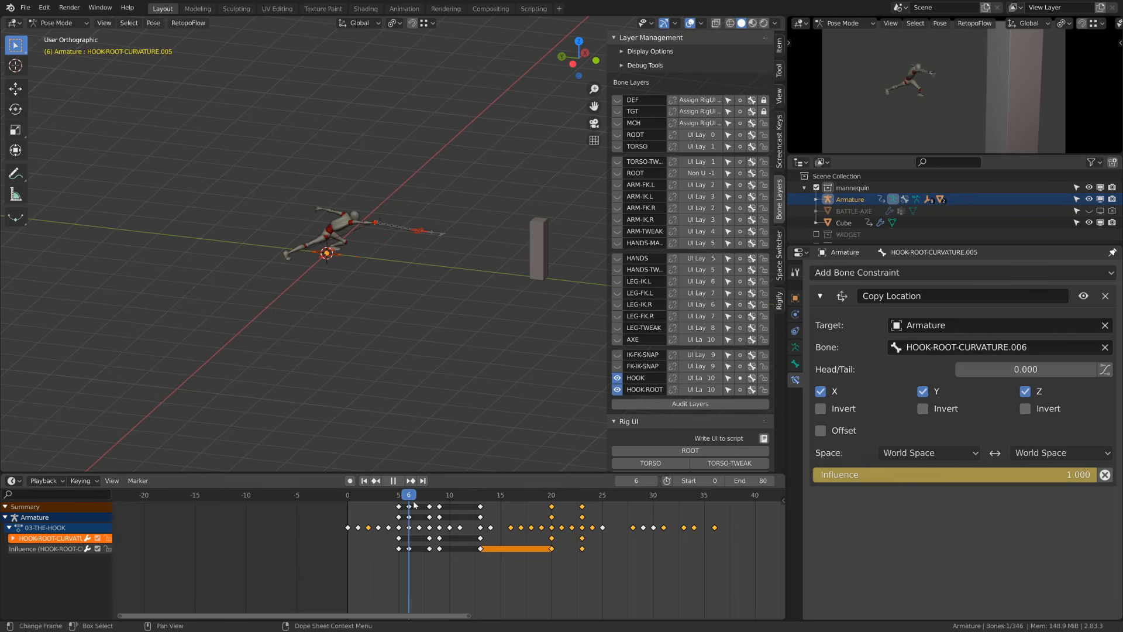
# - Step through the early frames and select several curvature bones along the chain to inspect their constraints
pyautogui.scroll(3, 410, 307)
pyautogui.press('Right')
pyautogui.press('Right')
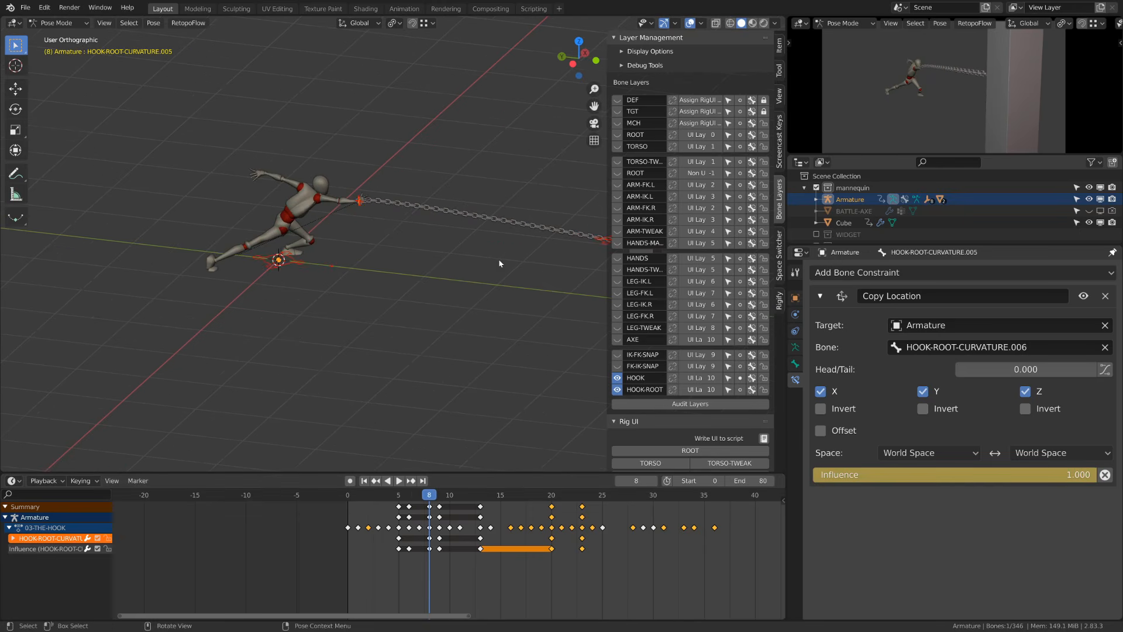
pyautogui.press('s')
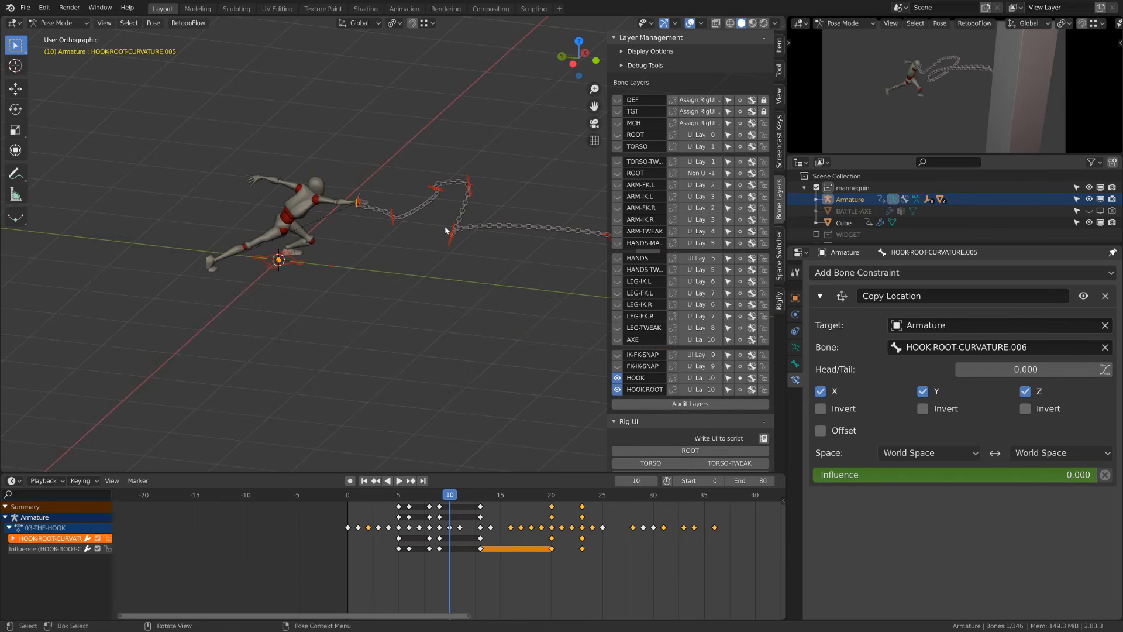
pyautogui.press('Left')
pyautogui.press('Right')
pyautogui.keyDown('shift'); pyautogui.click(449, 241); pyautogui.keyUp('shift')
pyautogui.keyDown('shift'); pyautogui.click(392, 228); pyautogui.keyUp('shift')
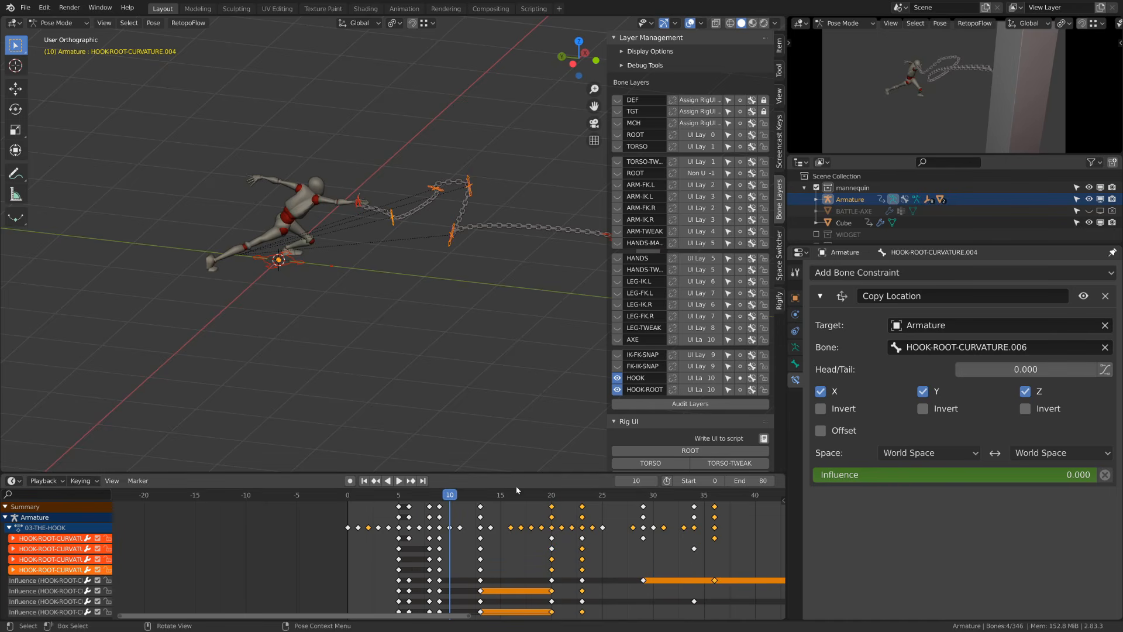
# - Step frame by frame from about frame 8 to 22, watching the selected curvature bone's Copy Location influence and the chain
pyautogui.press('Left')
pyautogui.press('Left')
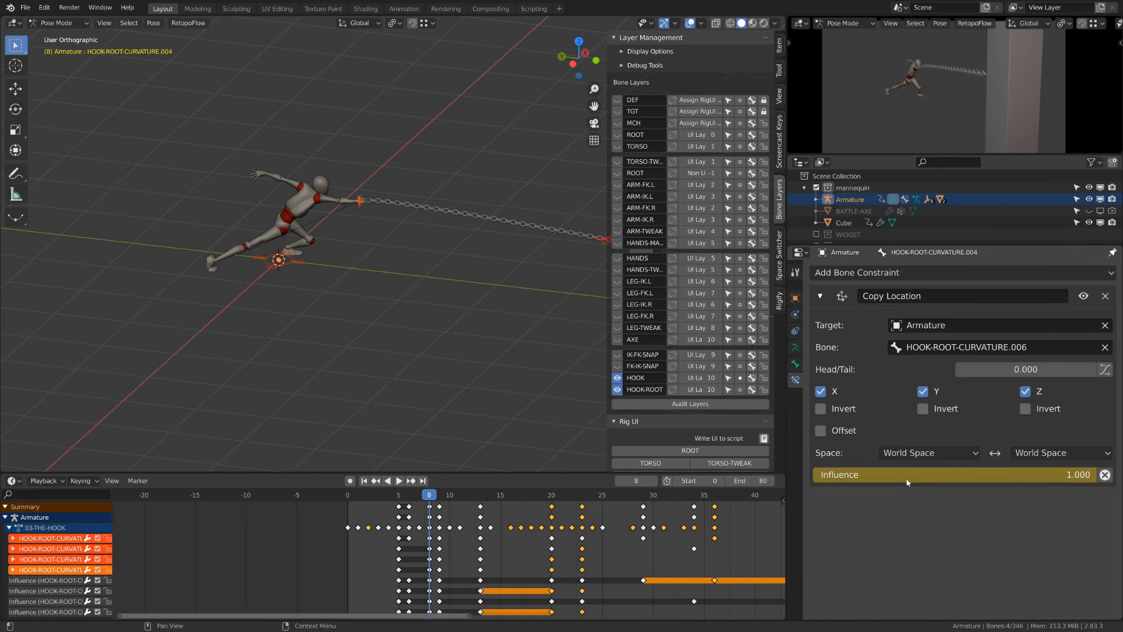
pyautogui.press('Right')
pyautogui.press('Left')
pyautogui.press('Right')
pyautogui.press('Right')
pyautogui.press('Right')
pyautogui.press('Right')
pyautogui.press('Right')
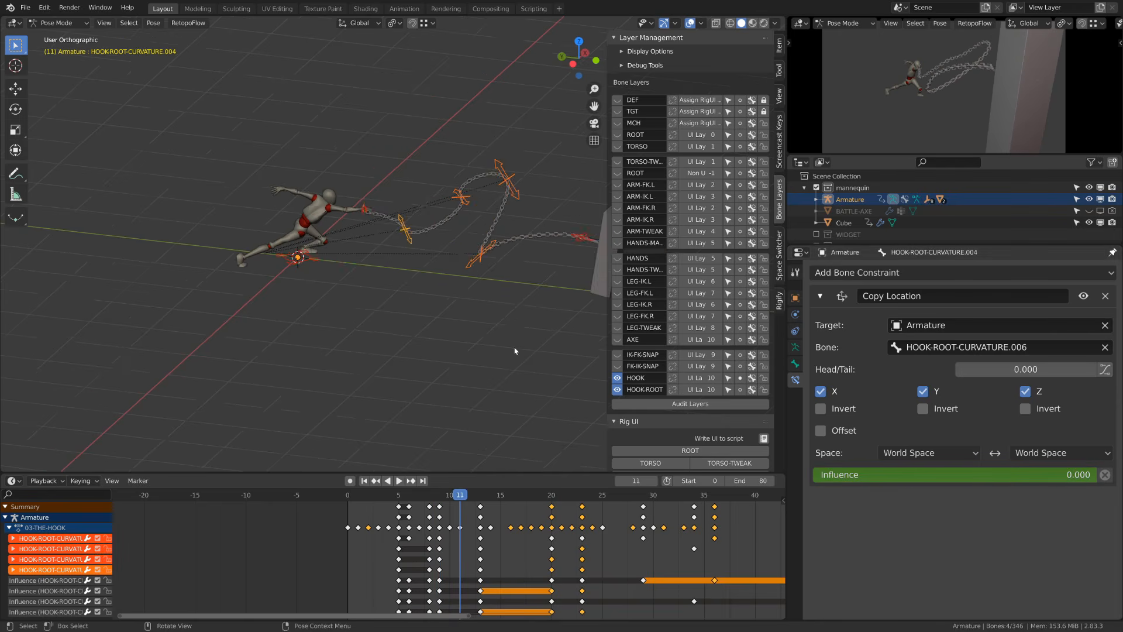
pyautogui.scroll(-3, 515, 351)
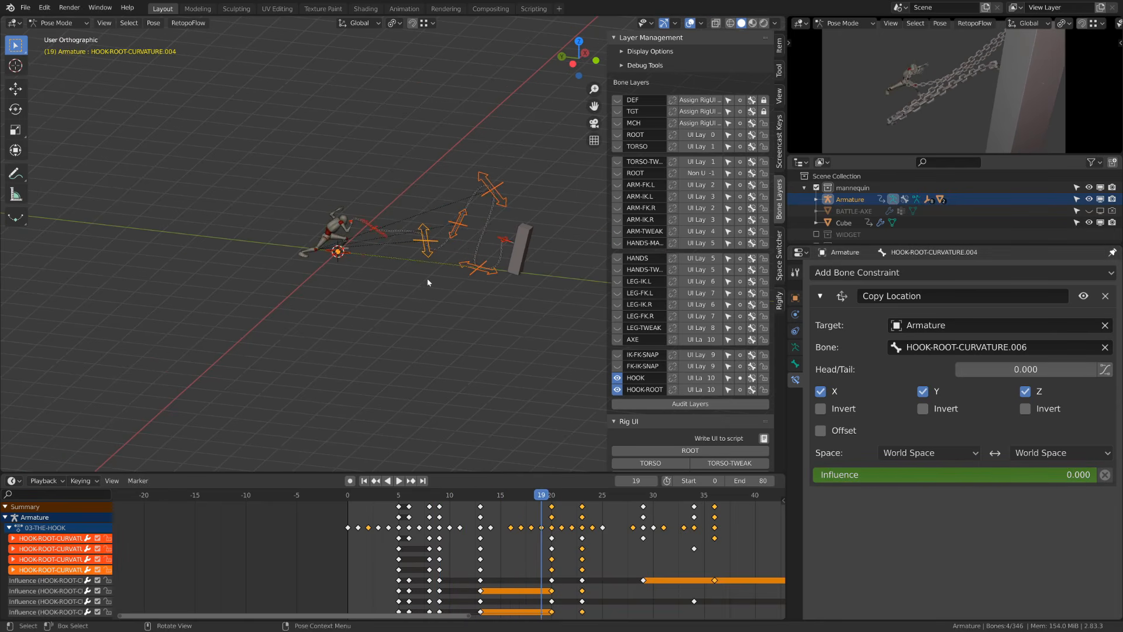
pyautogui.press('Right')
pyautogui.press('Right')
pyautogui.click(399, 236)
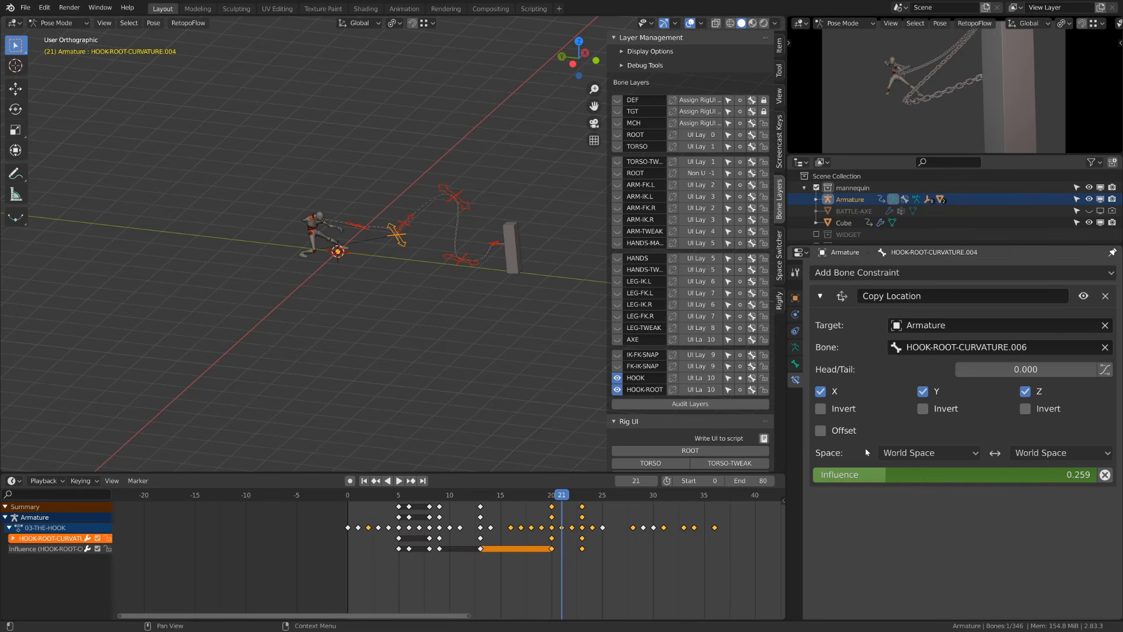
pyautogui.press('Left')
pyautogui.press('Right')
pyautogui.press('Right')
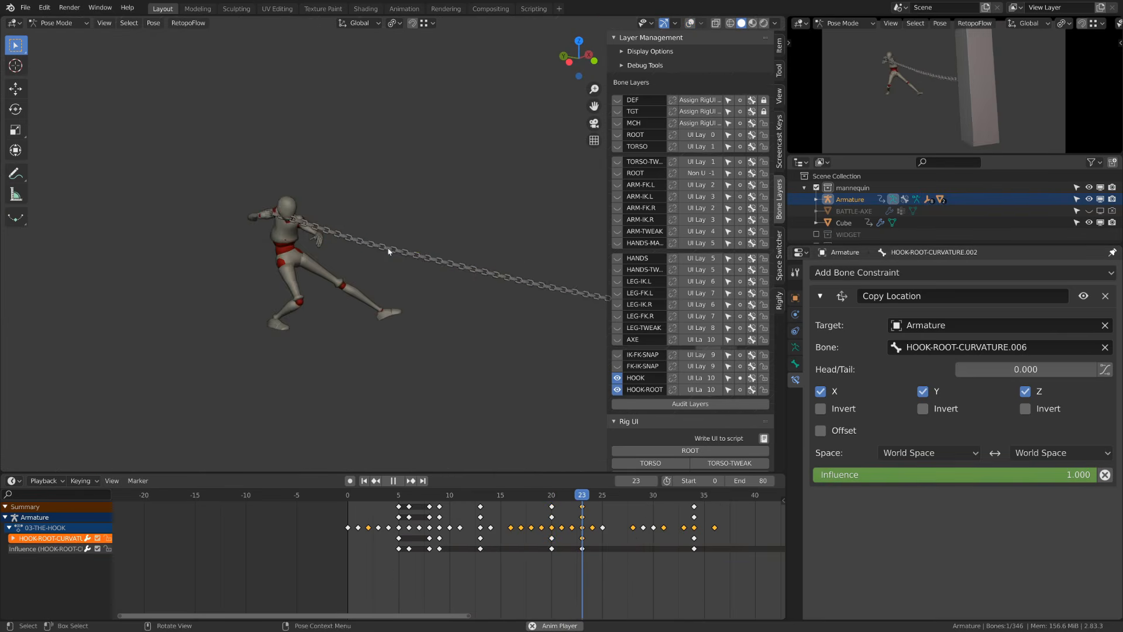
# - Maximize the 3D viewport and orbit around the character and chain during playback, then restore the layout
pyautogui.hotkey('ctrl', 'alt', 'space')
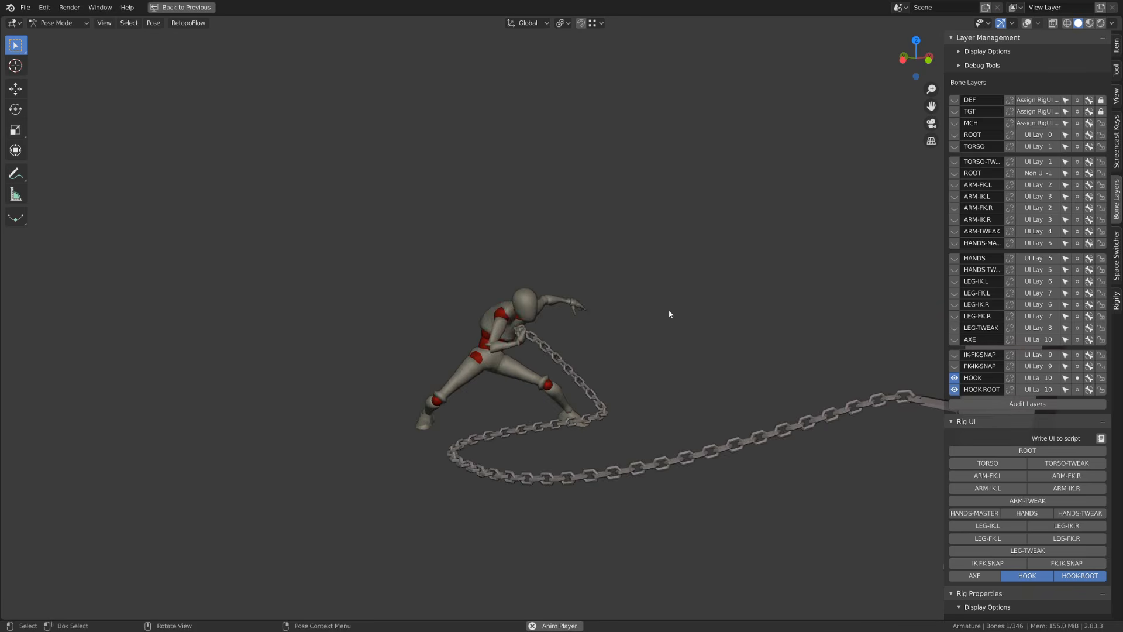
pyautogui.keyDown('alt'); pyautogui.keyDown('shift'); pyautogui.moveTo(574, 290); pyautogui.dragTo(768, 453); pyautogui.keyUp('shift'); pyautogui.keyUp('alt')
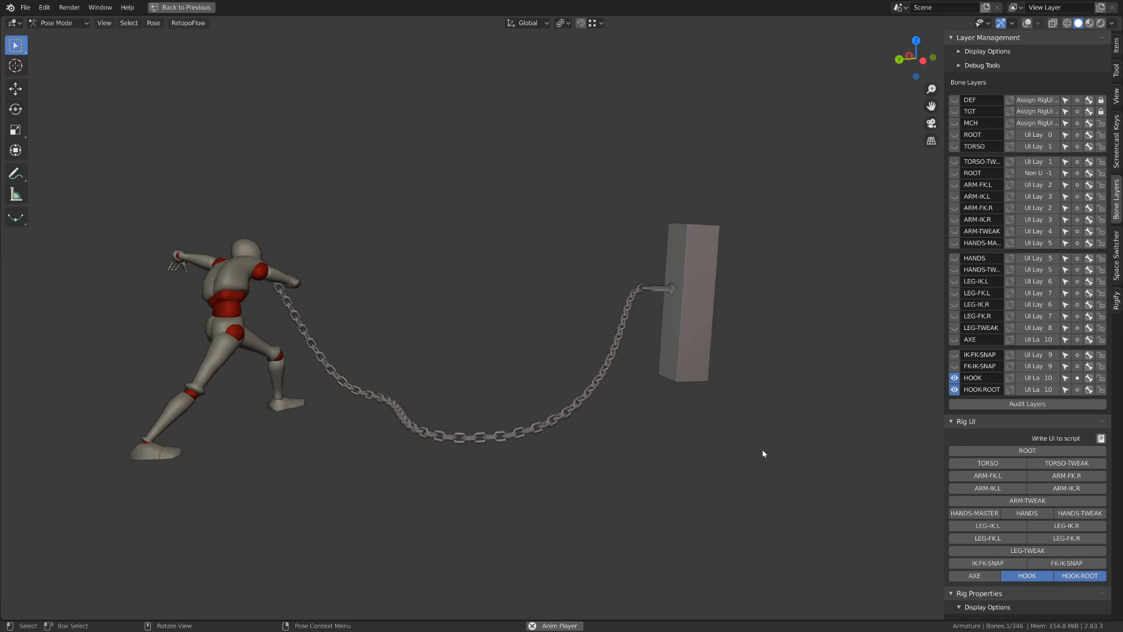
pyautogui.hotkey('ctrl', 'space')
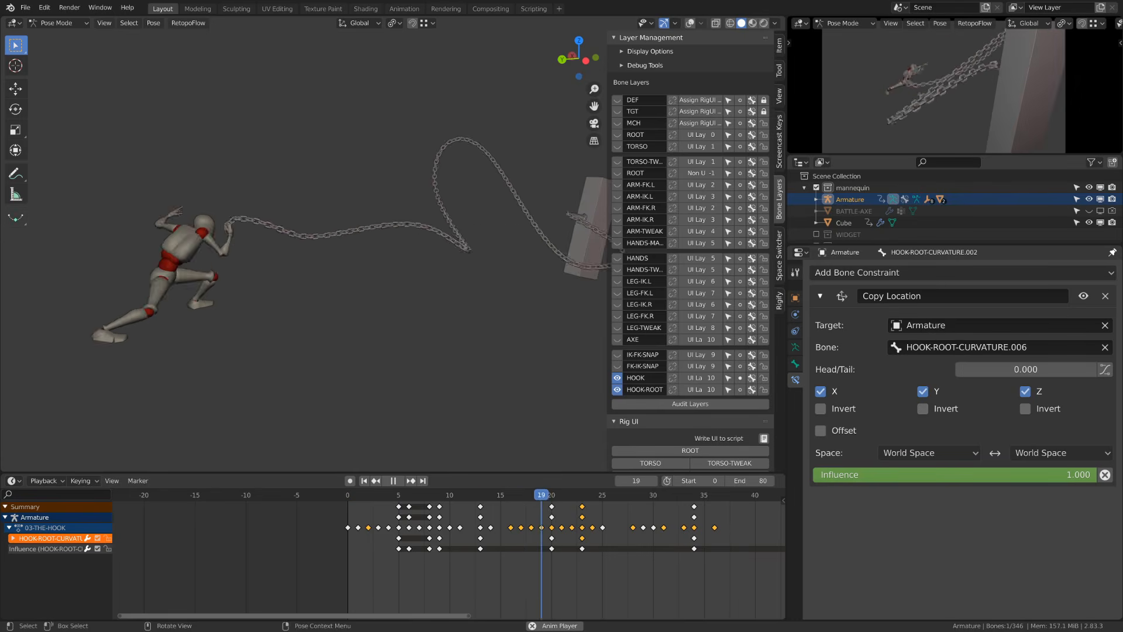